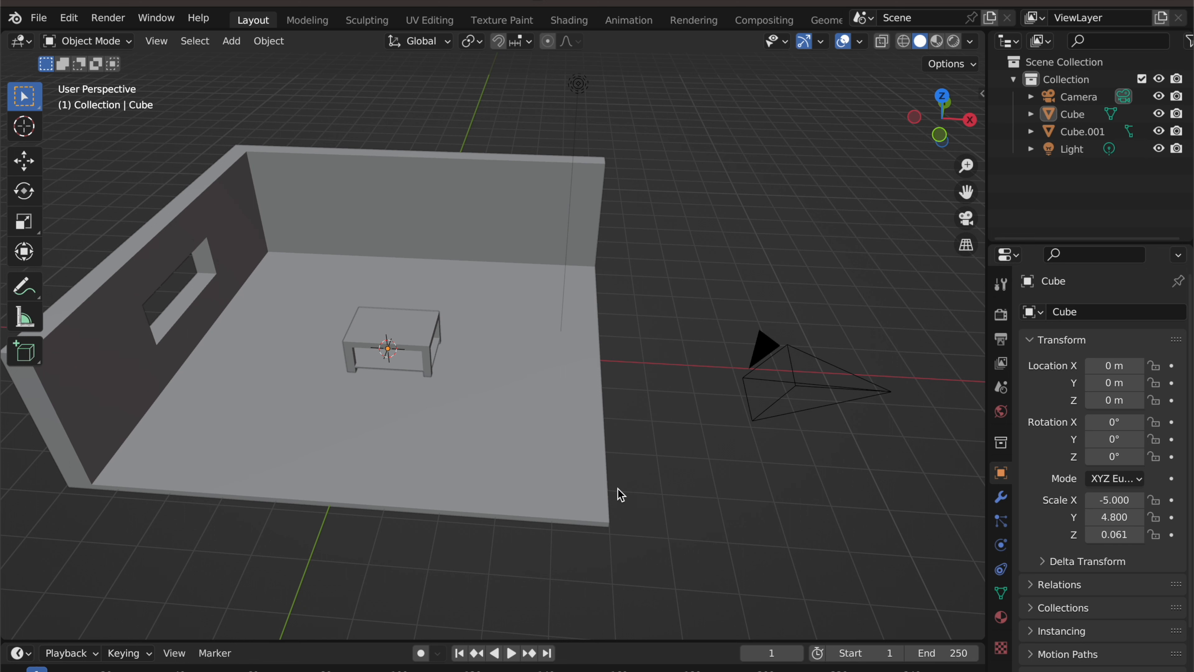
Add a cube and move it outside the room to about X 7.85, Y 1.0, Z 0.37
{"action": "key", "text": "shift+a"}
{"action": "mouse_move", "coordinate": [656, 362]}
{"action": "left_click", "coordinate": [756, 379]}
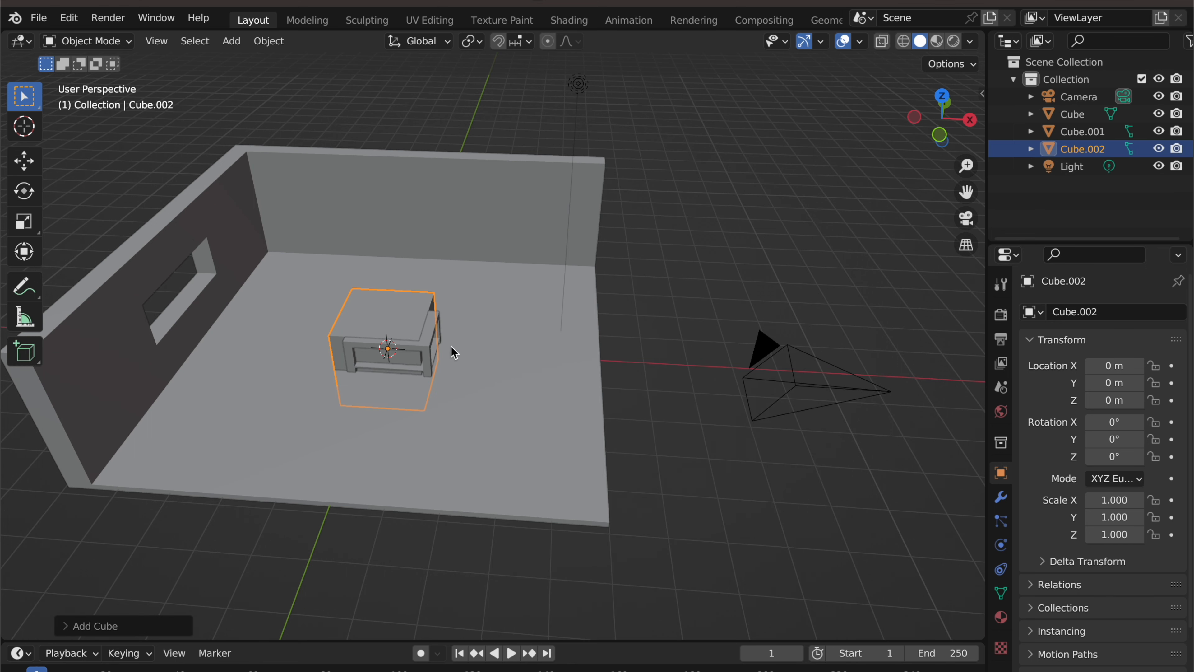
{"action": "key", "text": "g"}
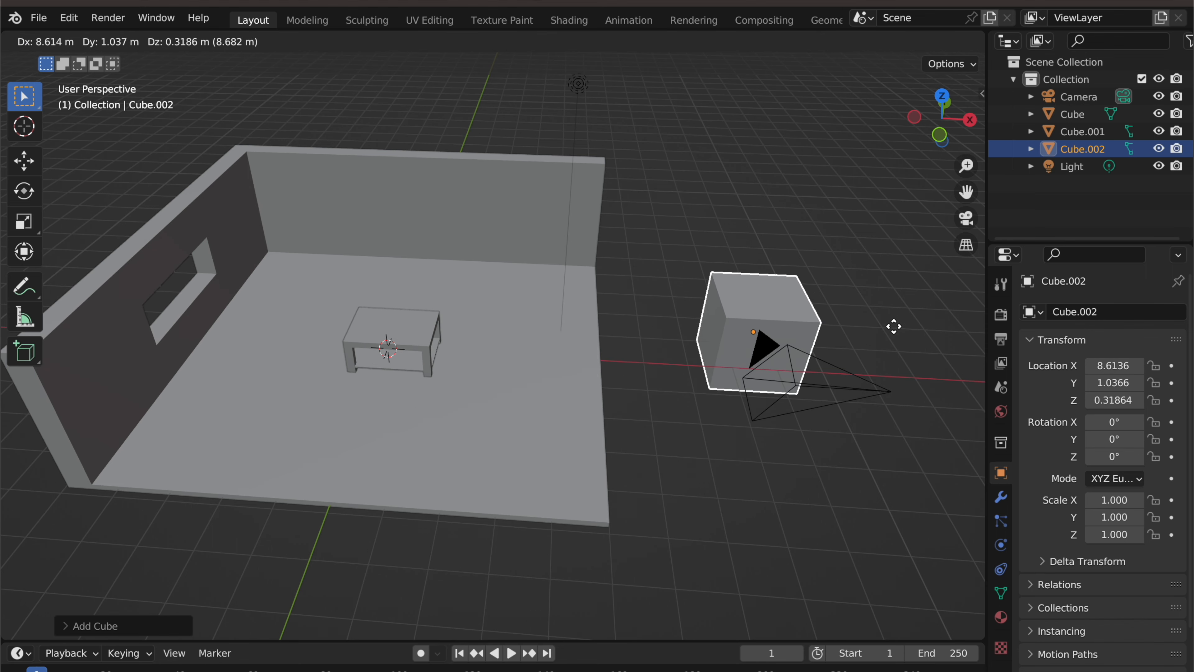
{"action": "left_click", "coordinate": [863, 325]}
Scale the new cube into a long flat slab, about 2.71 along X and 0.23 along Z
{"action": "middle_click_drag", "start_coordinate": [886, 338], "coordinate": [824, 344]}
{"action": "key", "text": "s"}
{"action": "key", "text": "z"}
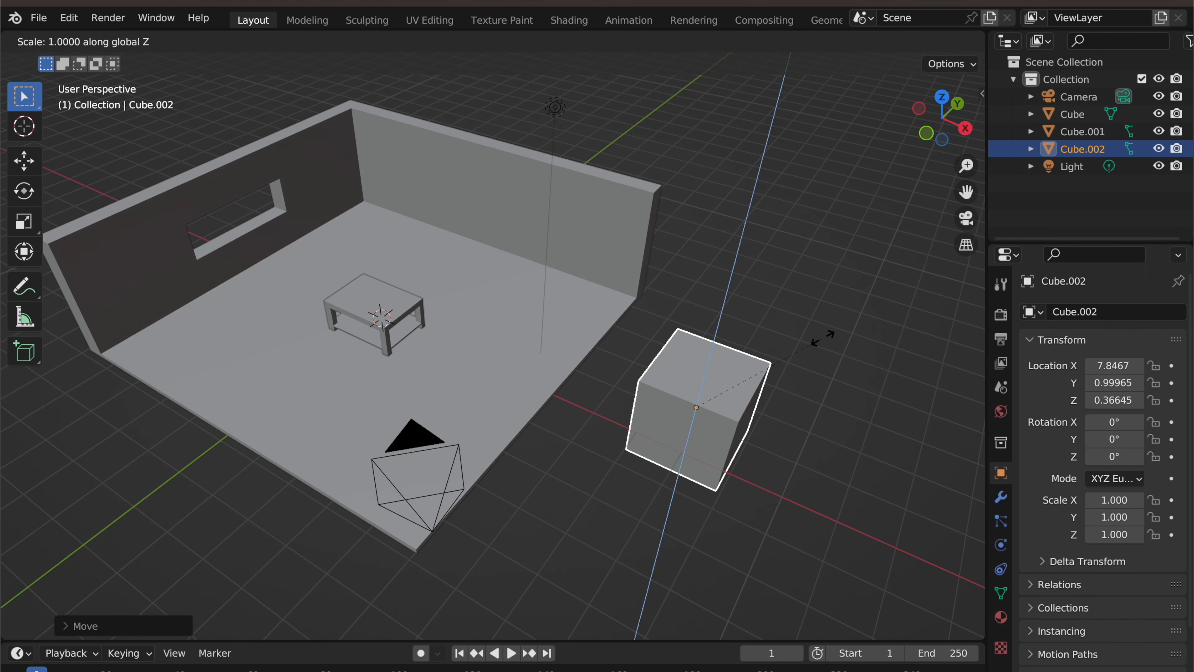
{"action": "left_click", "coordinate": [743, 415]}
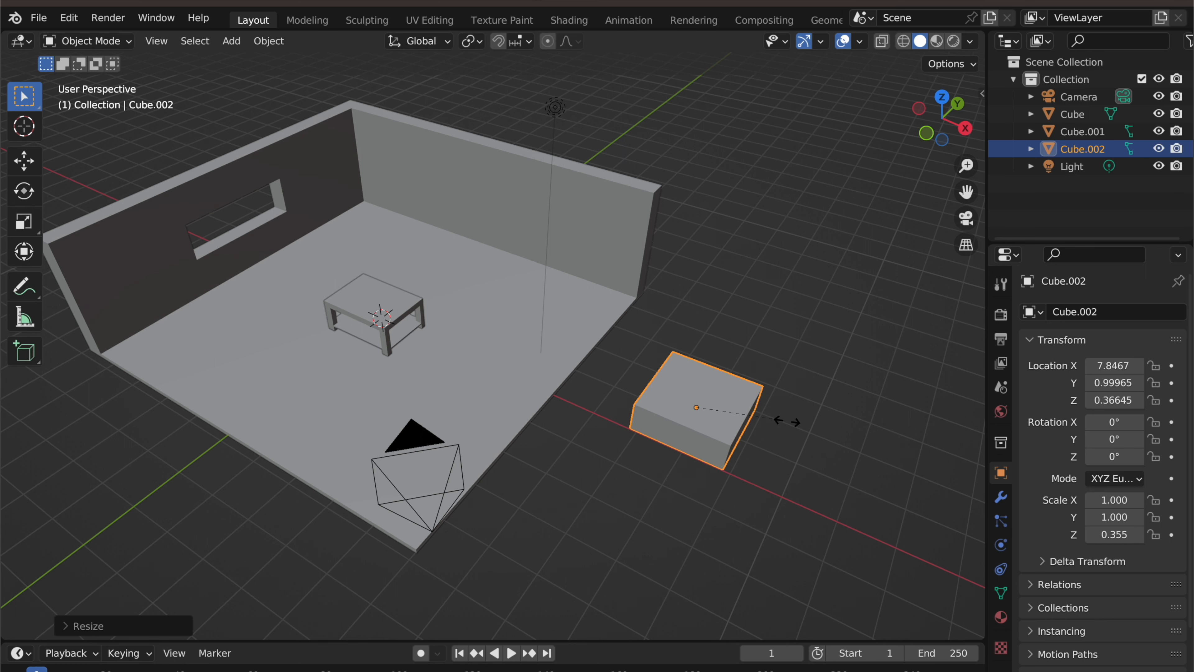
{"action": "key", "text": "s"}
{"action": "key", "text": "x"}
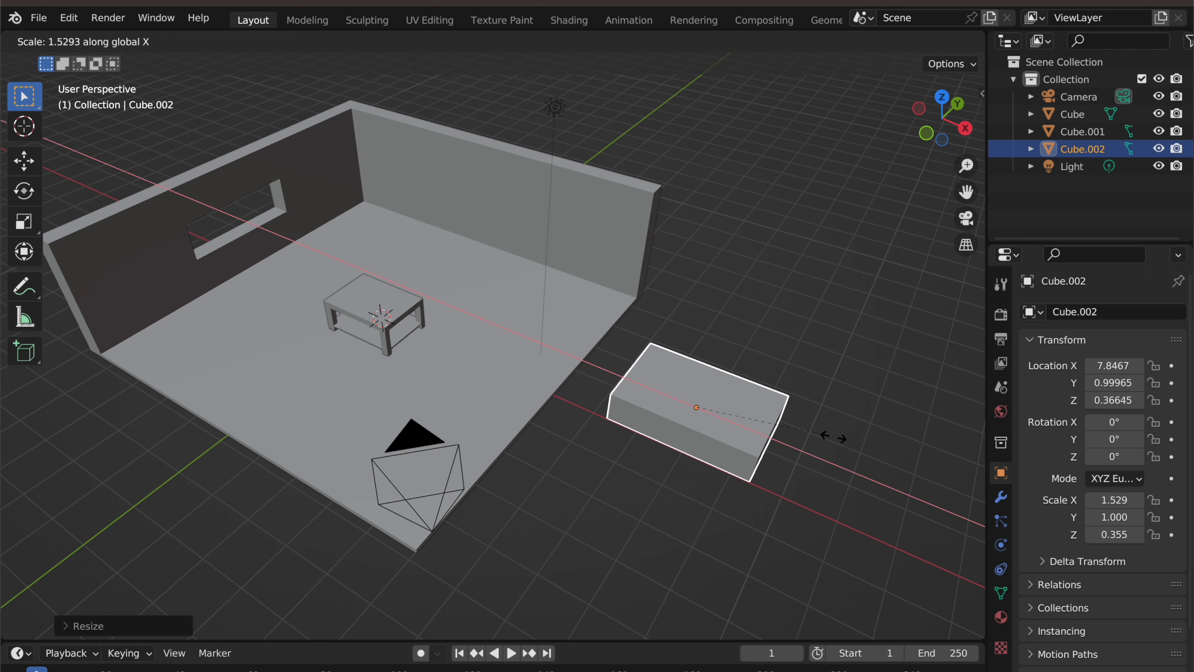
{"action": "left_click", "coordinate": [936, 469]}
{"action": "middle_click_drag", "start_coordinate": [890, 429], "coordinate": [771, 376]}
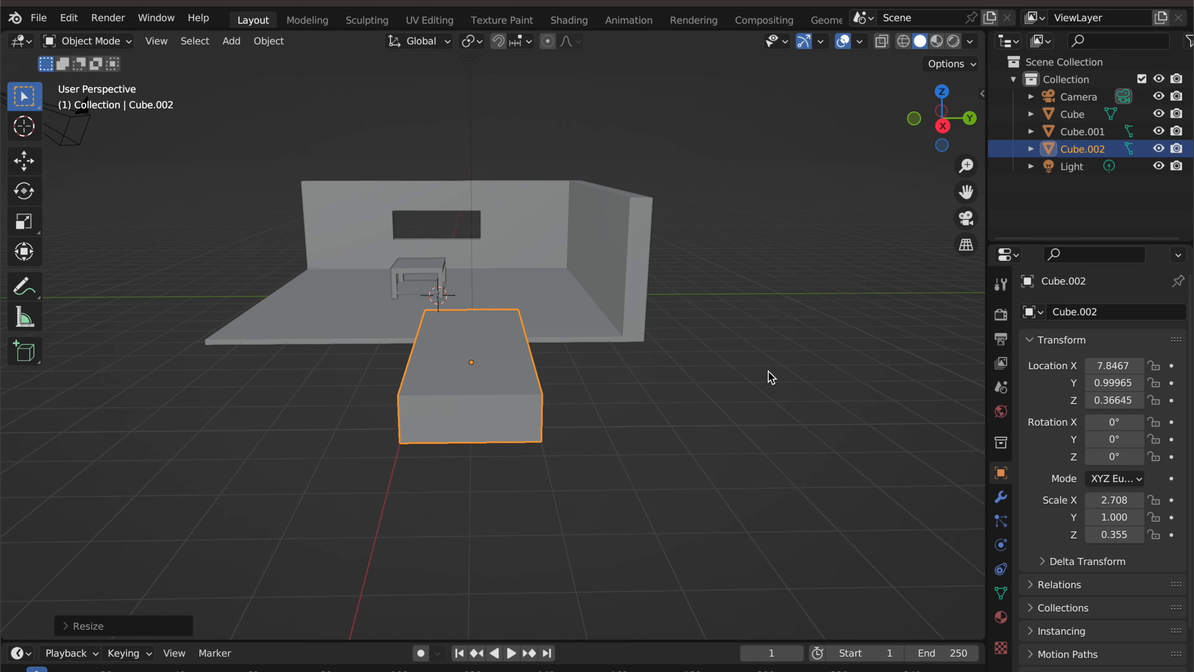
{"action": "key", "text": "z"}
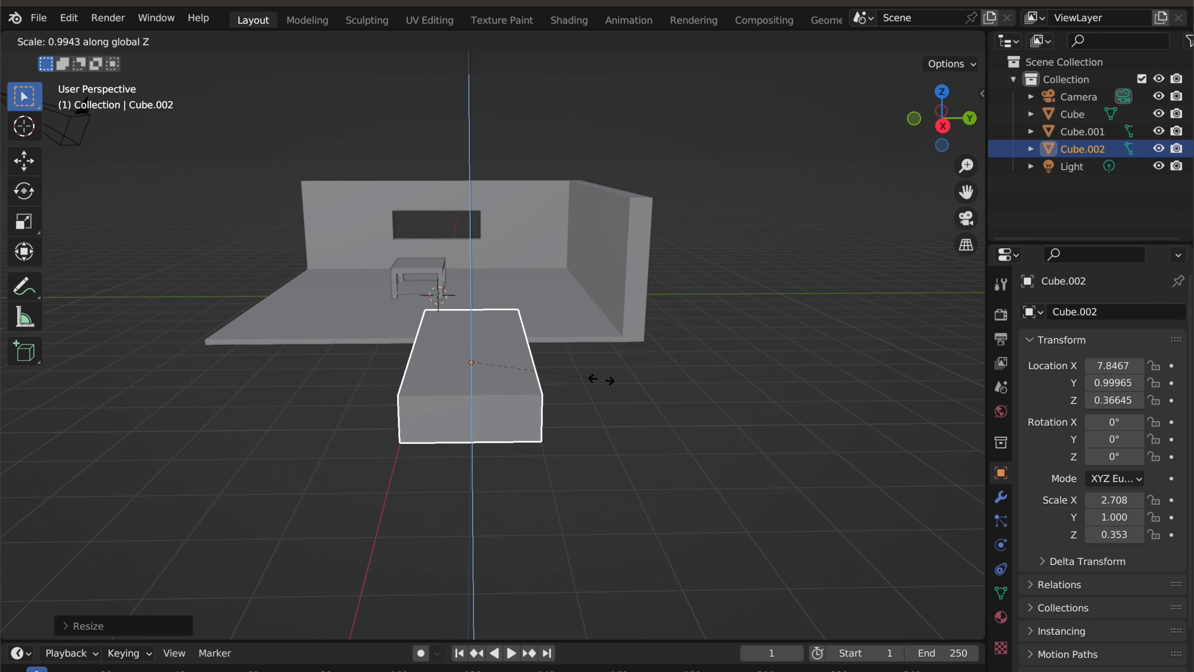
{"action": "left_click", "coordinate": [560, 379]}
Move the slab into the room beside the table, to about X 0.46, Y -3.16
{"action": "key", "text": "g"}
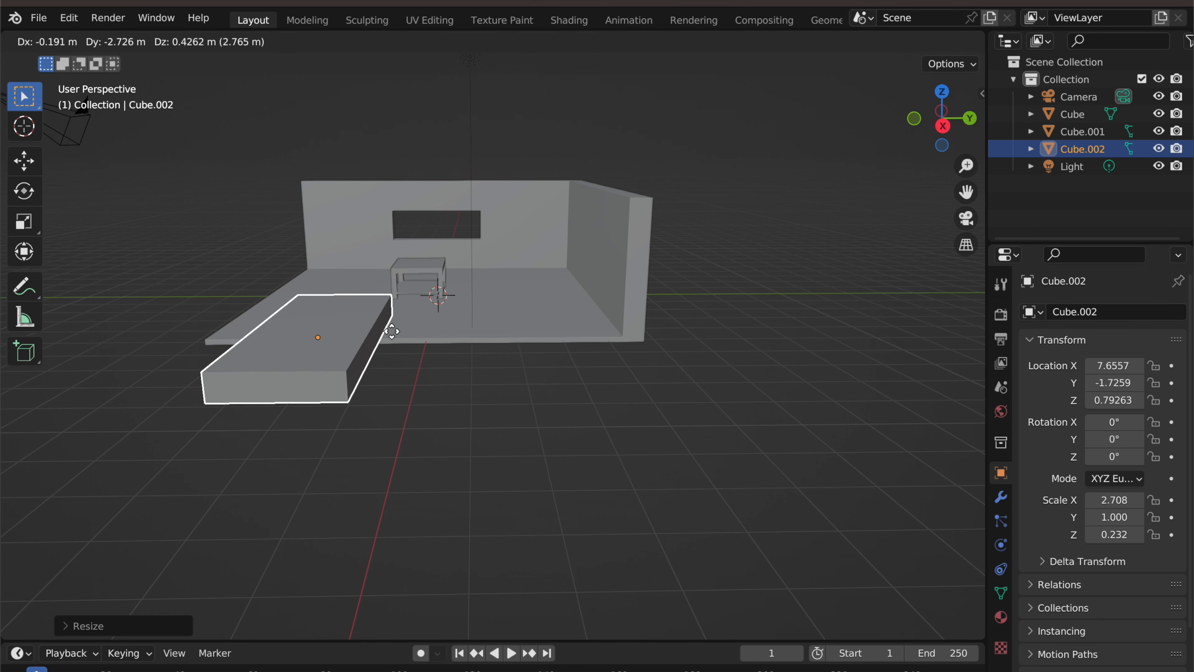
{"action": "left_click", "coordinate": [394, 244]}
{"action": "middle_click_drag", "start_coordinate": [392, 331], "coordinate": [597, 328]}
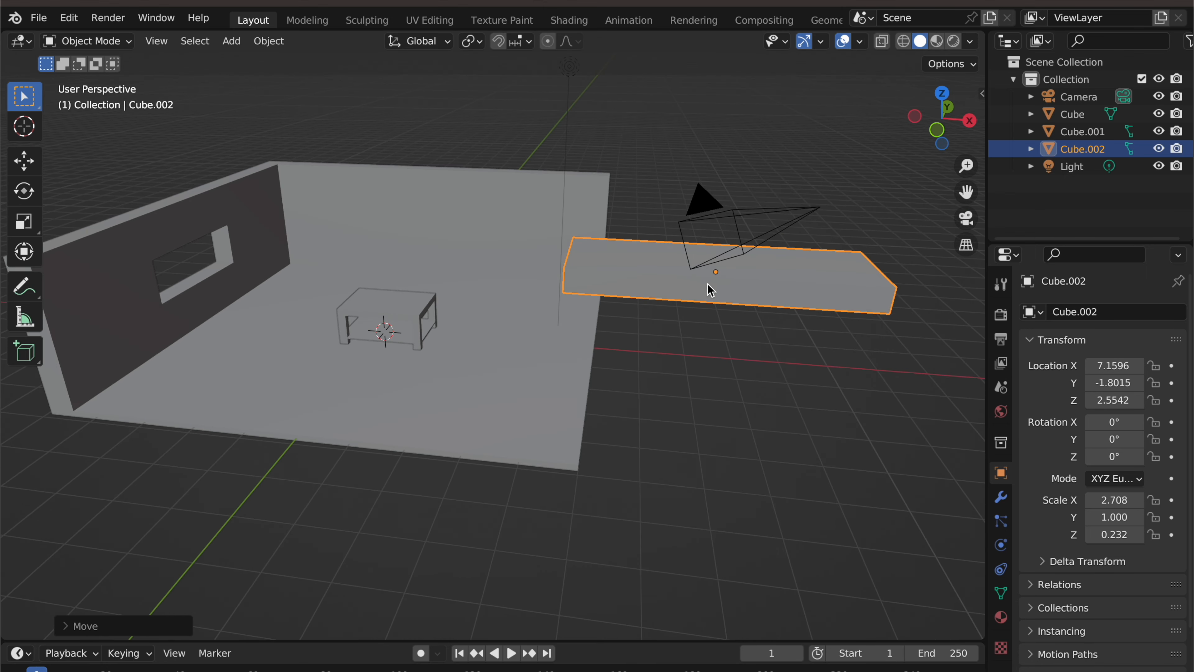
{"action": "key", "text": "g"}
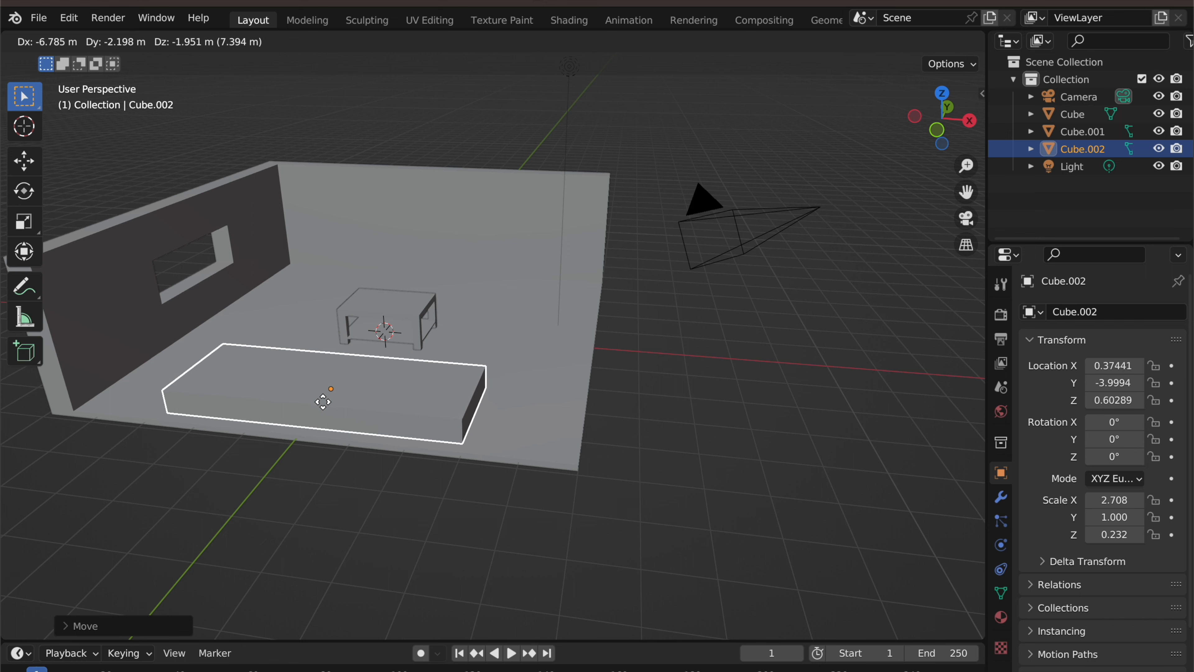
{"action": "left_click", "coordinate": [323, 401]}
{"action": "middle_click_drag", "start_coordinate": [440, 393], "coordinate": [309, 392]}
{"action": "key", "text": "g"}
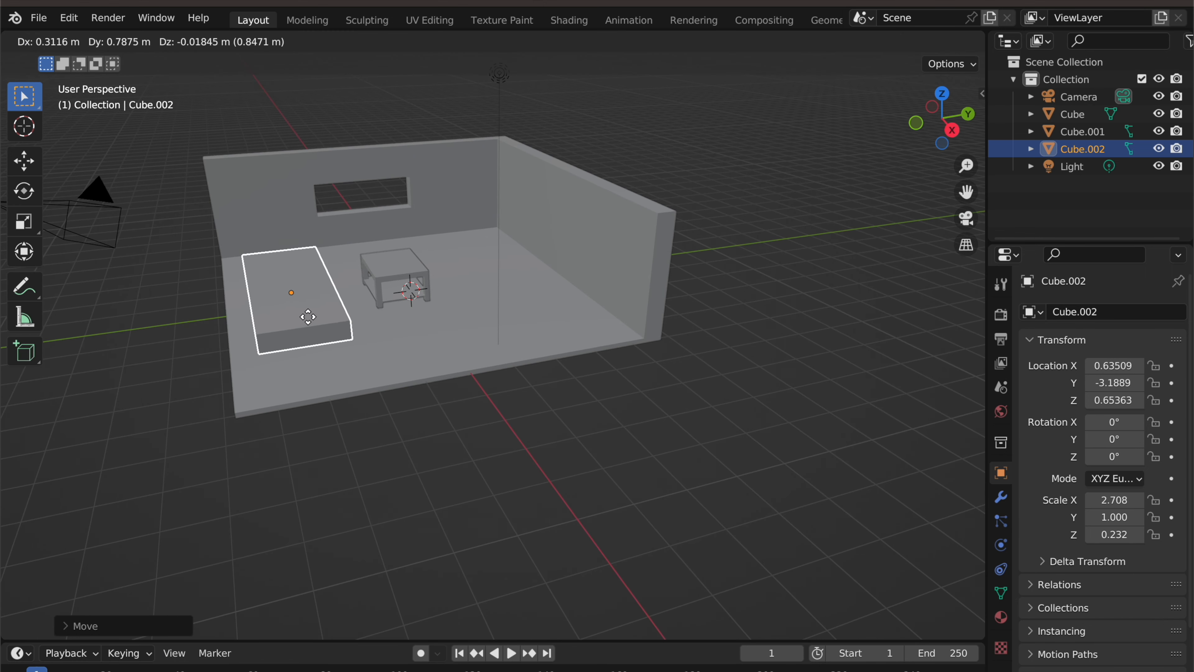
{"action": "left_click", "coordinate": [309, 307]}
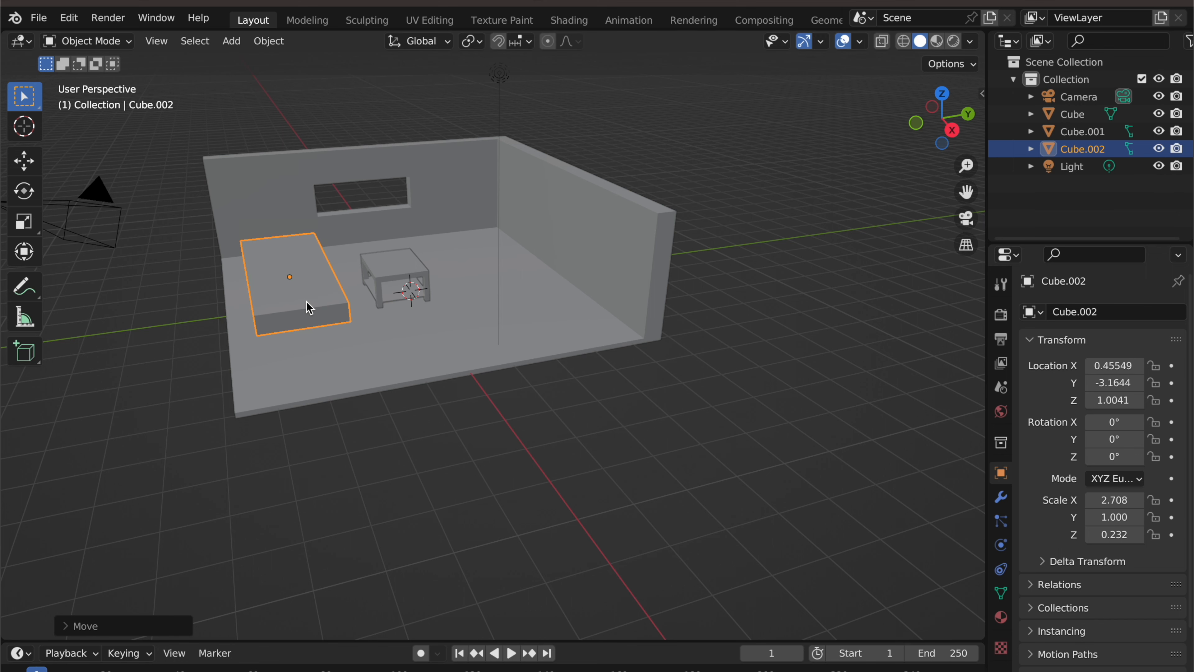
Lower the slab along Z onto the room floor, to about Z 0.37
{"action": "key", "text": "g"}
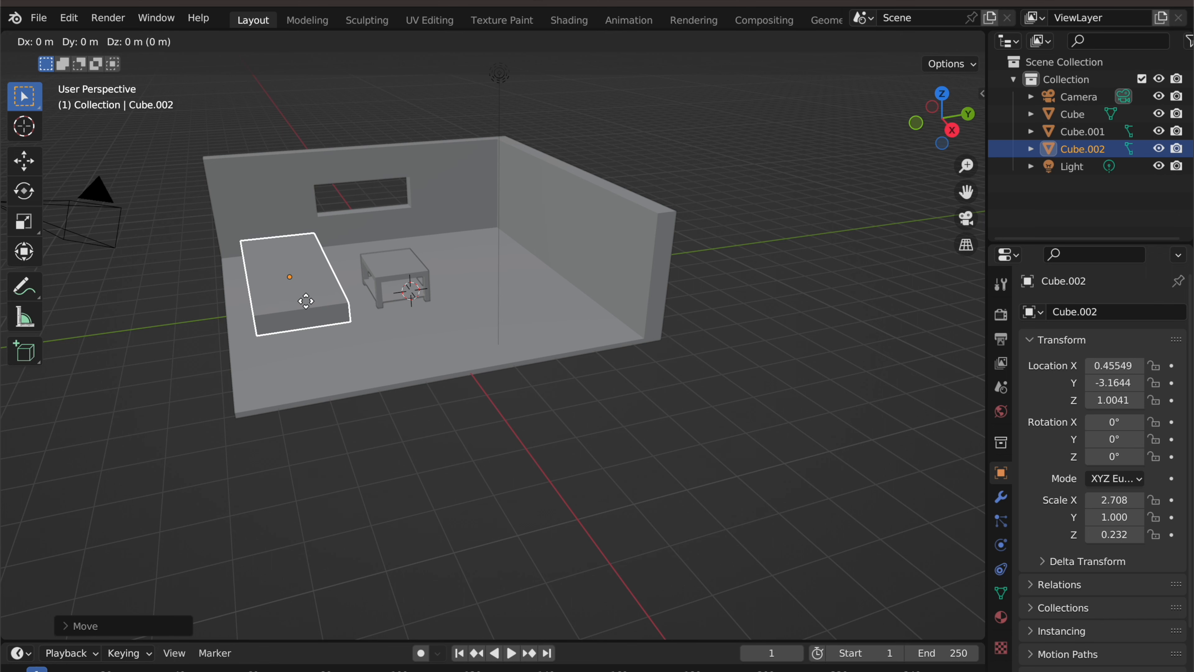
{"action": "key", "text": "z"}
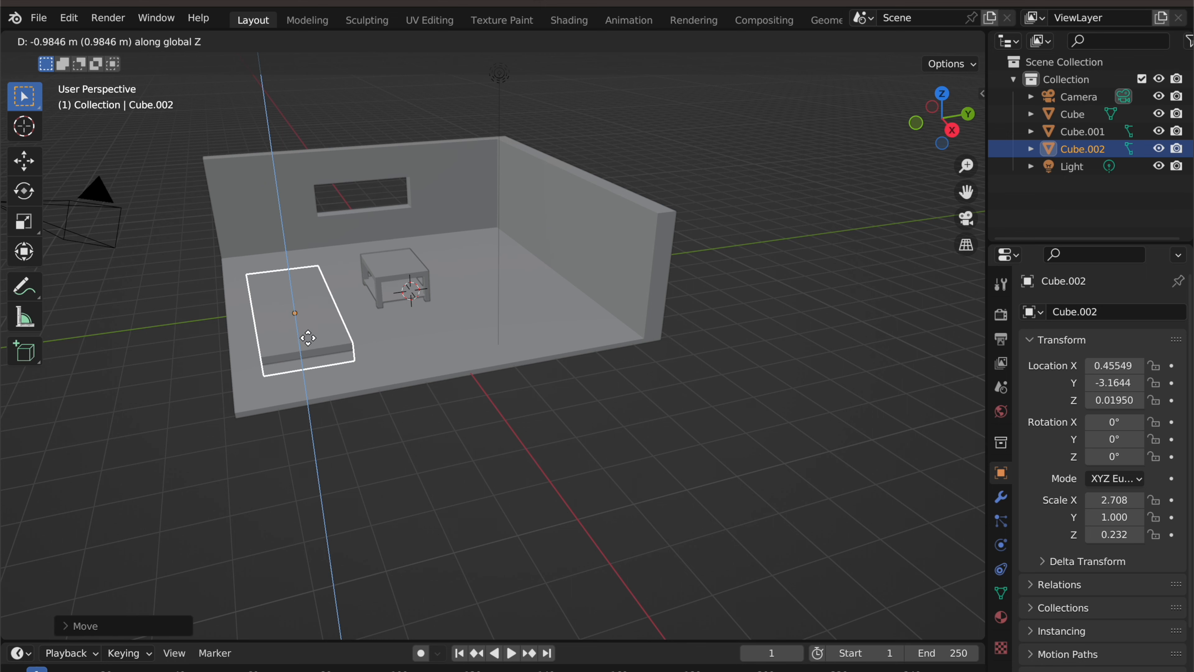
{"action": "left_click", "coordinate": [307, 331]}
Examine the slab's placement on the floor relative to the table and walls
{"action": "middle_click_drag", "start_coordinate": [303, 371], "coordinate": [439, 350]}
{"action": "middle_click_drag", "start_coordinate": [520, 386], "coordinate": [334, 410]}
{"action": "scroll", "coordinate": [329, 405], "scroll_direction": "up", "scroll_amount": 3}
{"action": "left_click", "coordinate": [351, 392]}
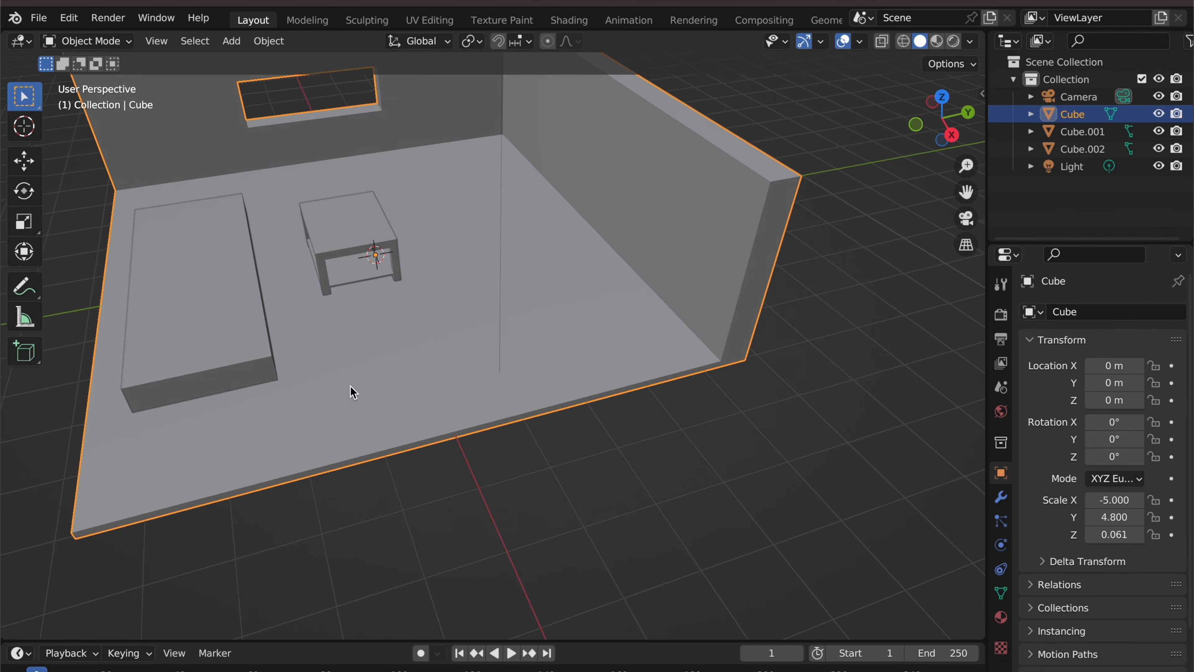
{"action": "scroll", "coordinate": [454, 388], "scroll_direction": "up", "scroll_amount": 4}
{"action": "scroll", "coordinate": [454, 388], "scroll_direction": "down", "scroll_amount": 3}
{"action": "middle_click_drag", "start_coordinate": [434, 394], "coordinate": [295, 403]}
{"action": "scroll", "coordinate": [408, 395], "scroll_direction": "up", "scroll_amount": 3}
{"action": "scroll", "coordinate": [459, 383], "scroll_direction": "down", "scroll_amount": 3}
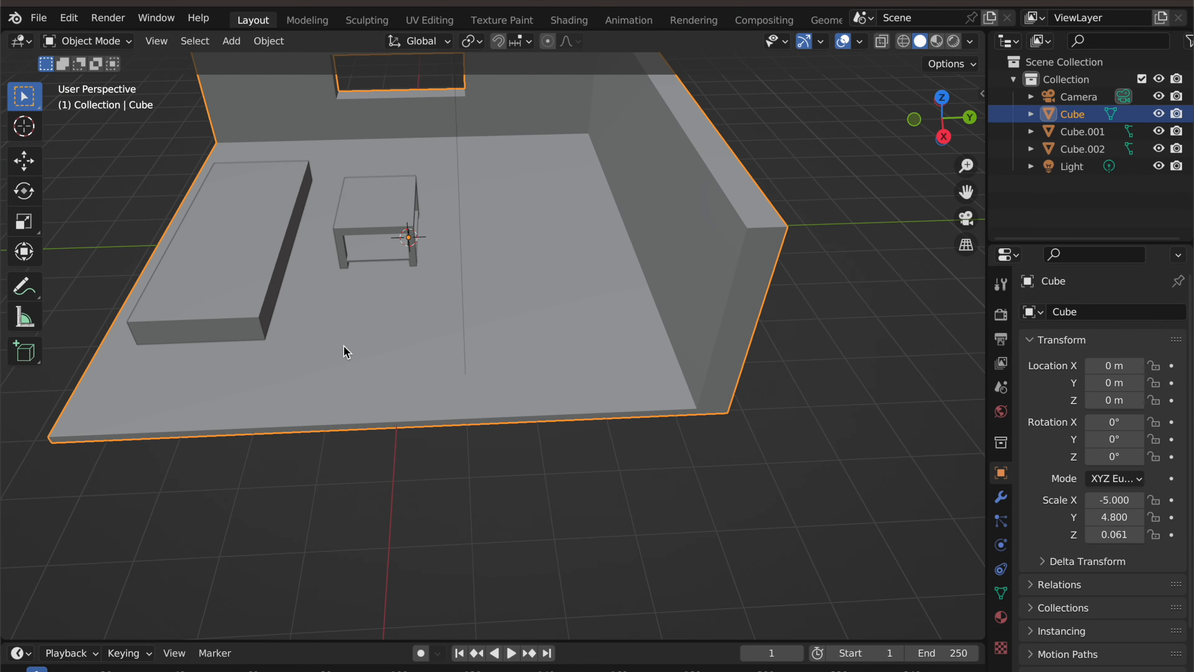
{"action": "middle_click_drag", "start_coordinate": [361, 321], "coordinate": [409, 321]}
{"action": "left_click_drag", "start_coordinate": [966, 192], "coordinate": [1185, 303]}
{"action": "middle_click_drag", "start_coordinate": [639, 298], "coordinate": [663, 302]}
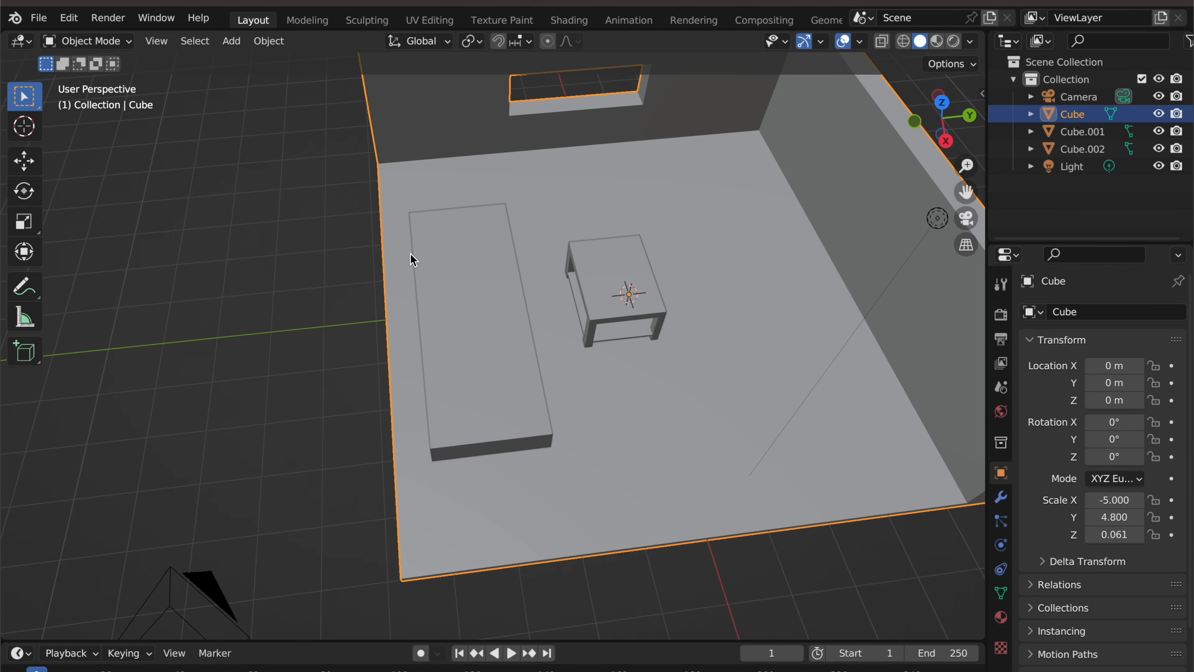
Edit the slab's mesh and add a lengthwise loop cut near its outer long edge, with an edge slide of about 0.5
{"action": "left_click", "coordinate": [423, 258]}
{"action": "key", "text": "Tab"}
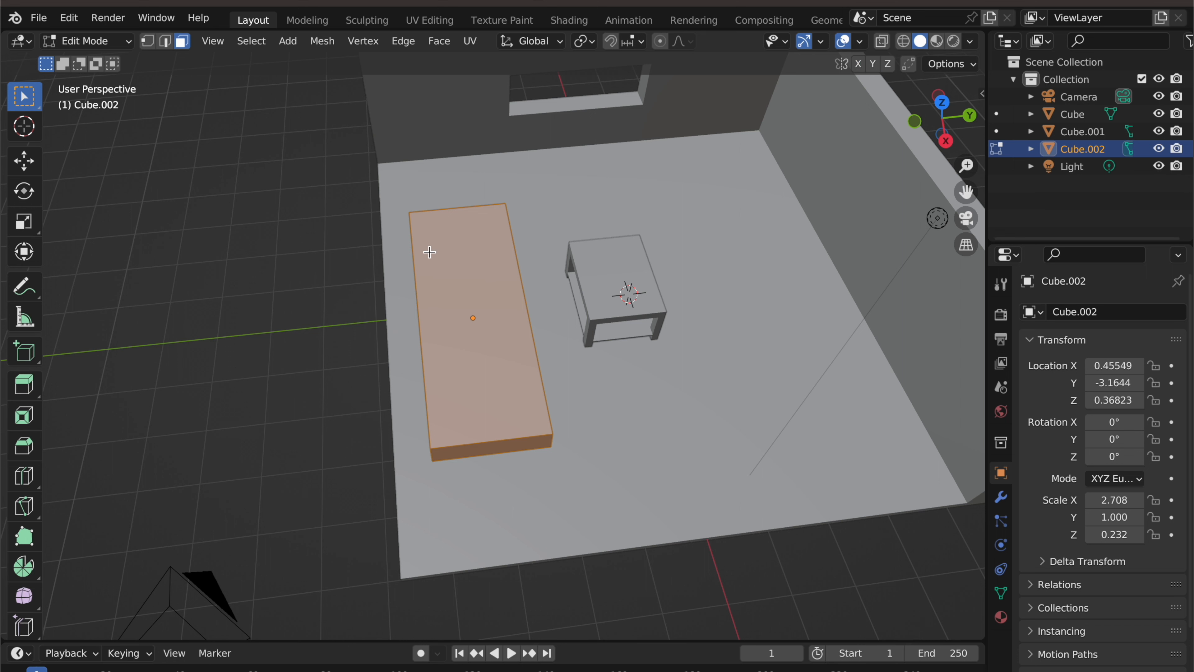
{"action": "key", "text": "ctrl+r"}
{"action": "left_click", "coordinate": [461, 221]}
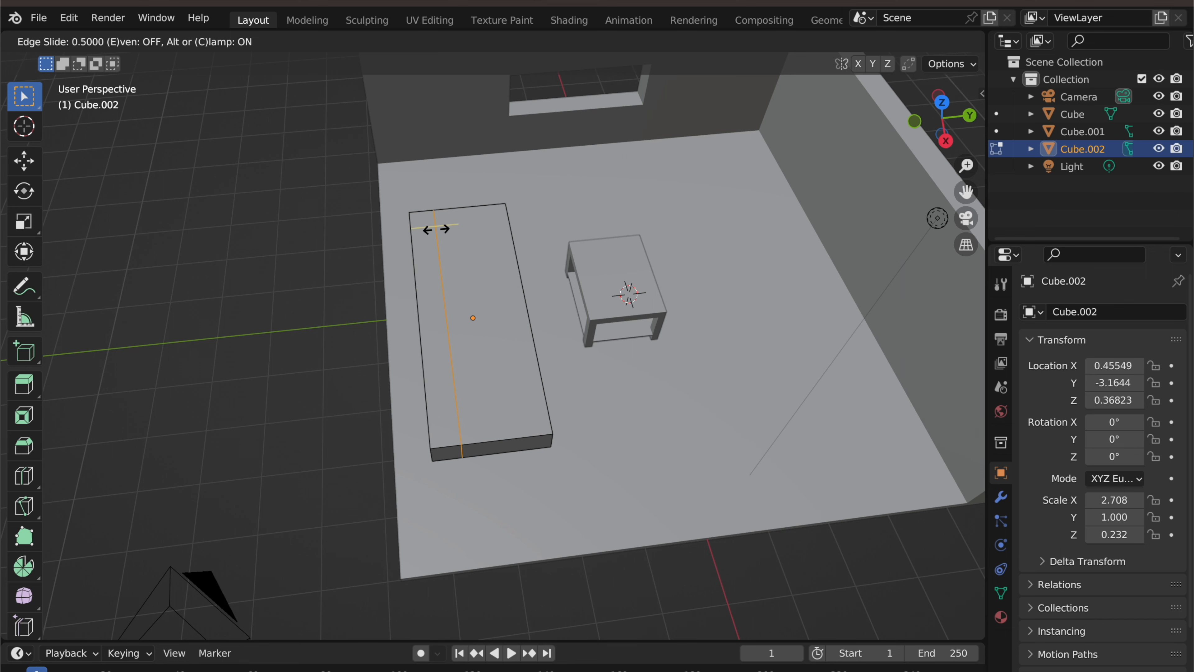
{"action": "left_click", "coordinate": [436, 229]}
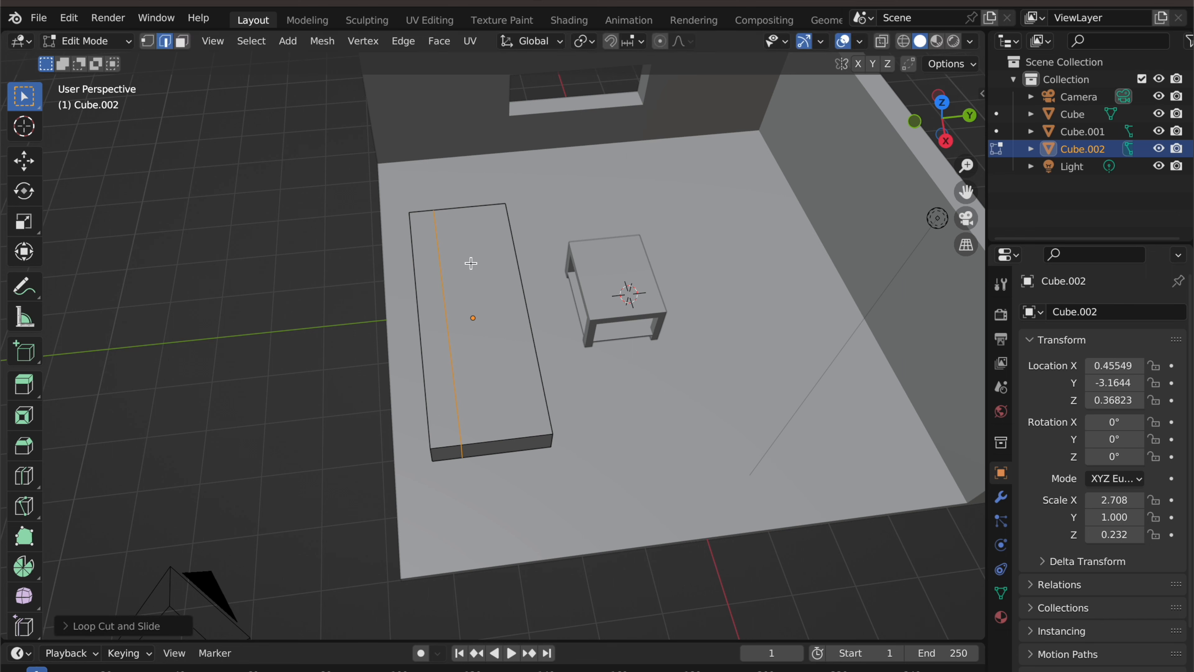
Add two crosswise loop cuts to the slab, one near the window end and one toward the opposite end with a -0.5 edge slide
{"action": "key", "text": "ctrl+r"}
{"action": "left_click", "coordinate": [431, 274]}
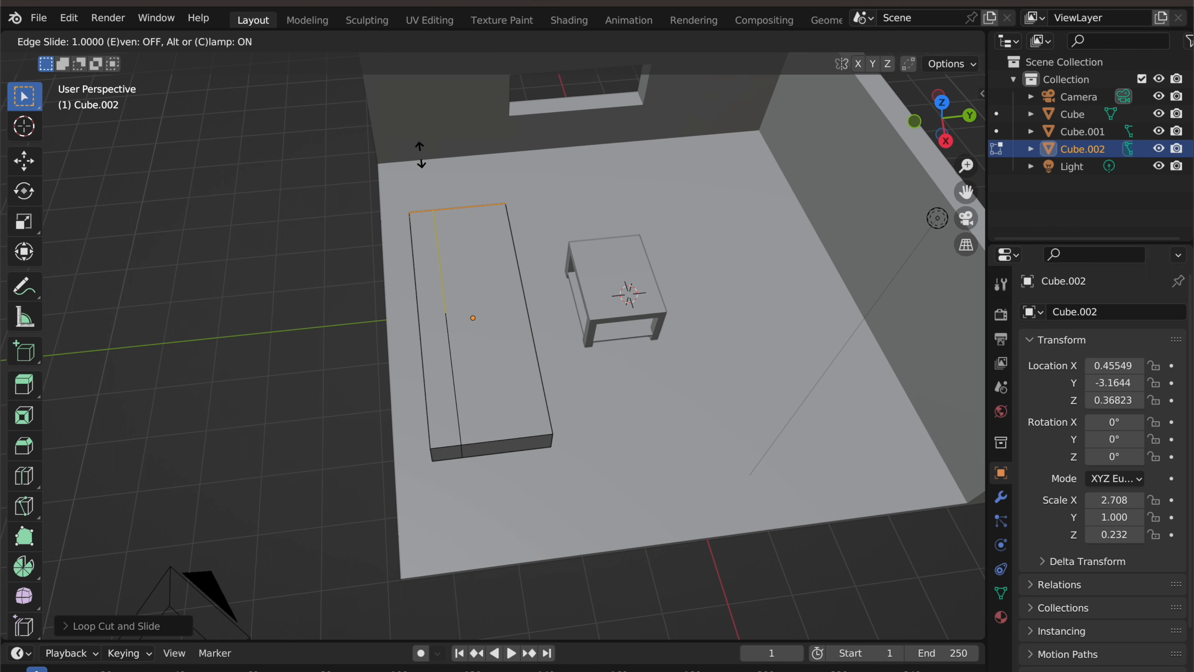
{"action": "left_click", "coordinate": [417, 180]}
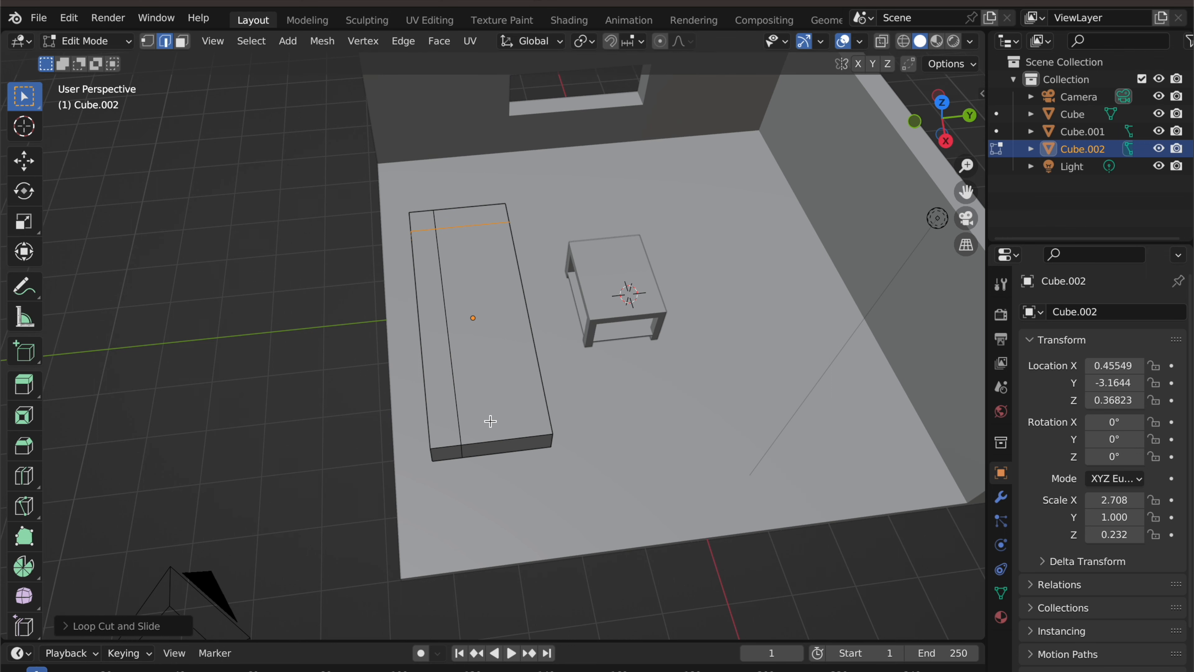
{"action": "middle_click_drag", "start_coordinate": [539, 424], "coordinate": [359, 409]}
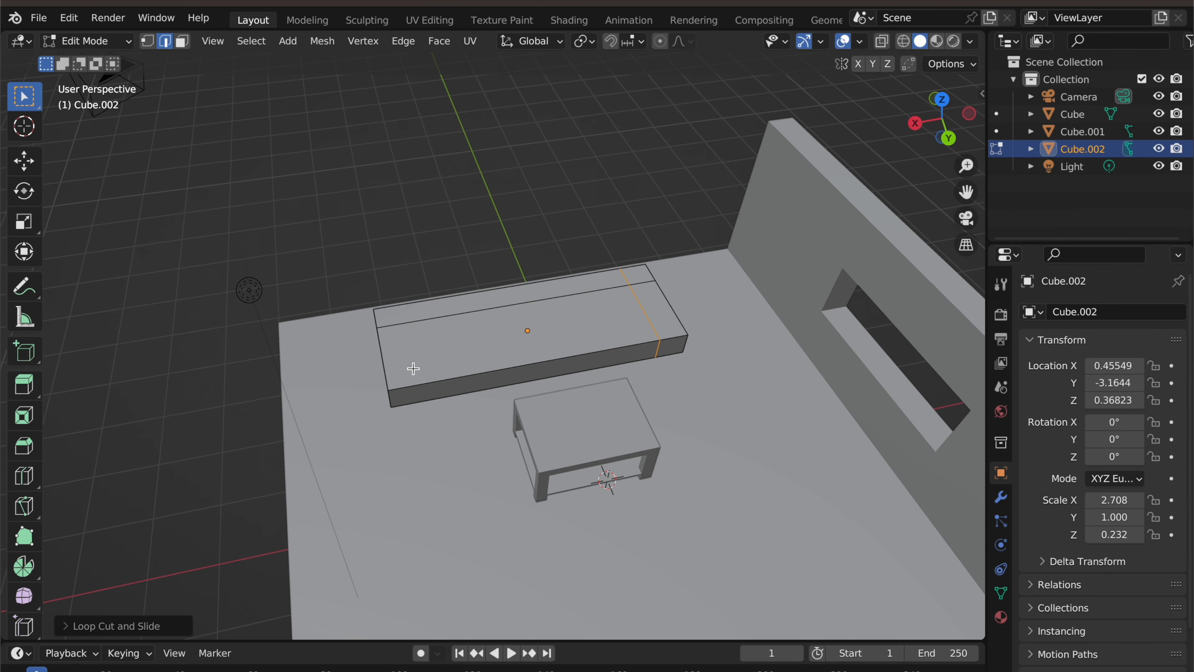
{"action": "key", "text": "ctrl+r"}
{"action": "left_click", "coordinate": [451, 331]}
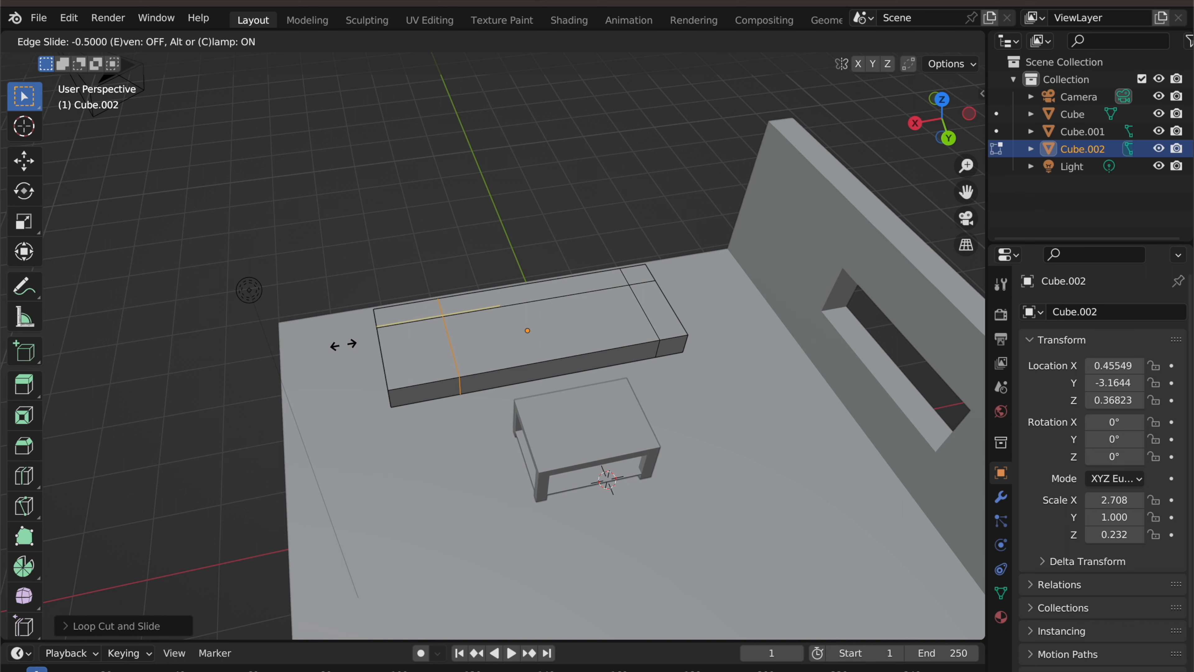
{"action": "left_click", "coordinate": [342, 344]}
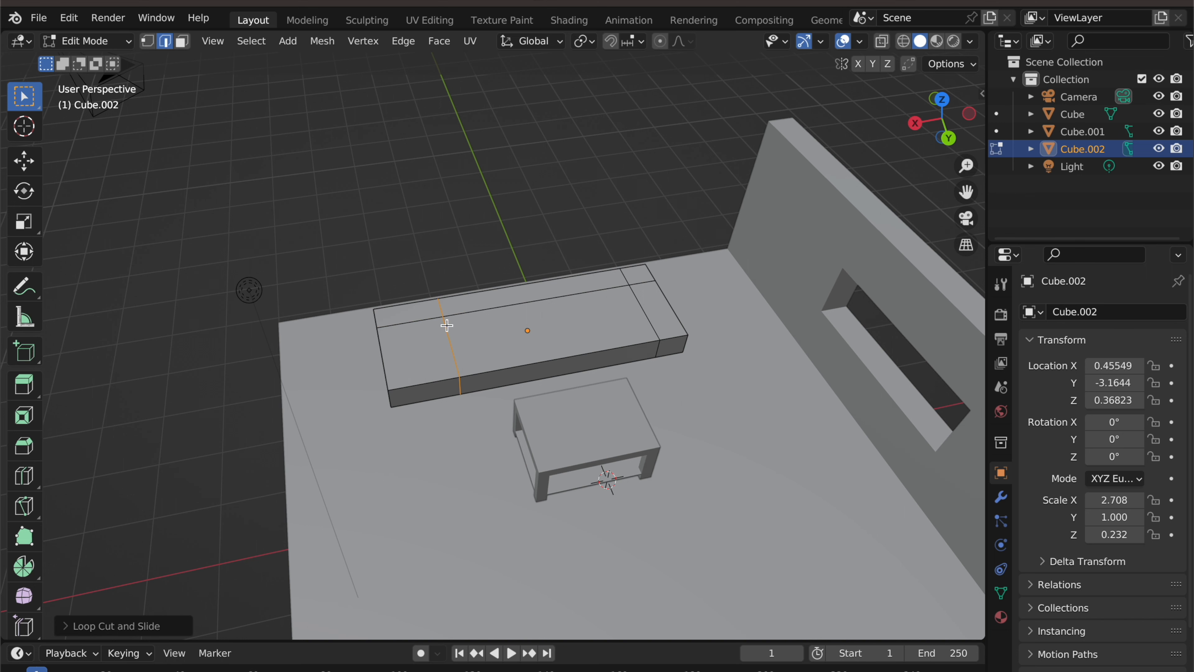
Switch to face selection and select the slab's table-side face at the end farthest from the window
{"action": "left_click", "coordinate": [424, 390]}
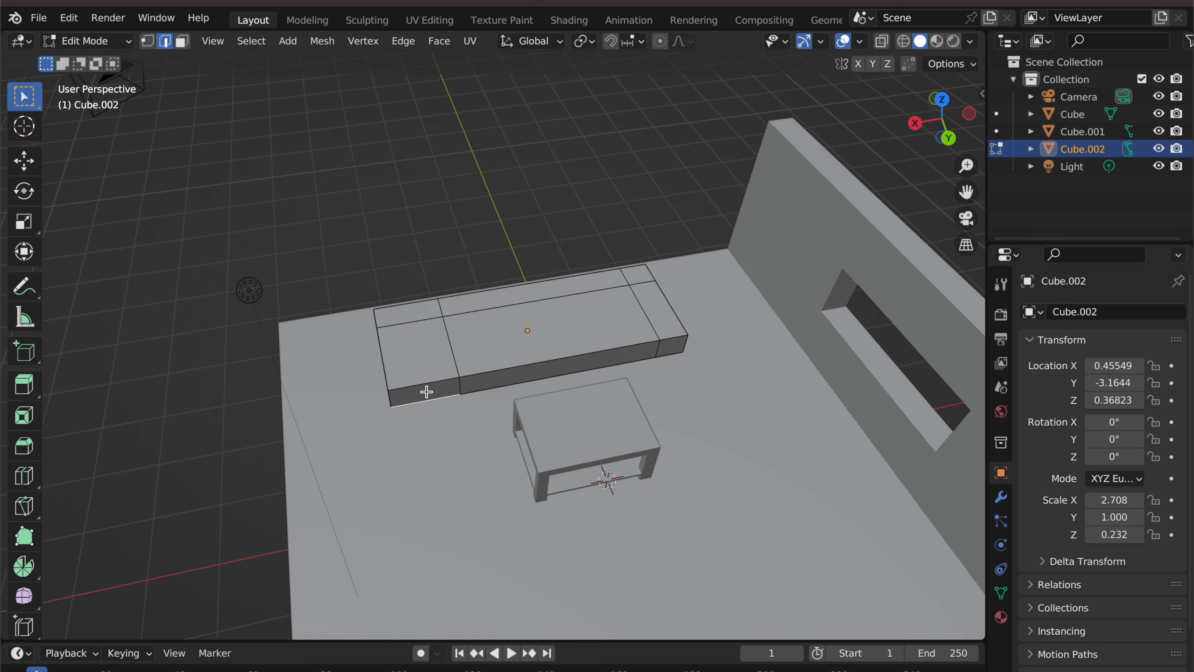
{"action": "left_click", "coordinate": [182, 41]}
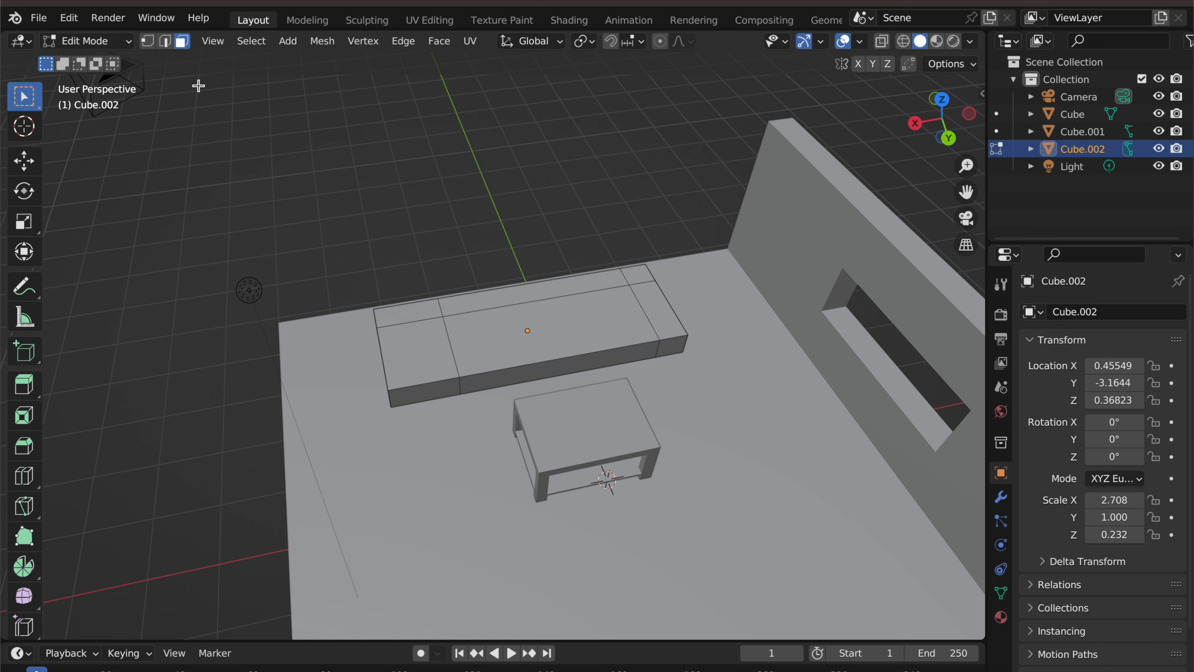
{"action": "left_click", "coordinate": [437, 391]}
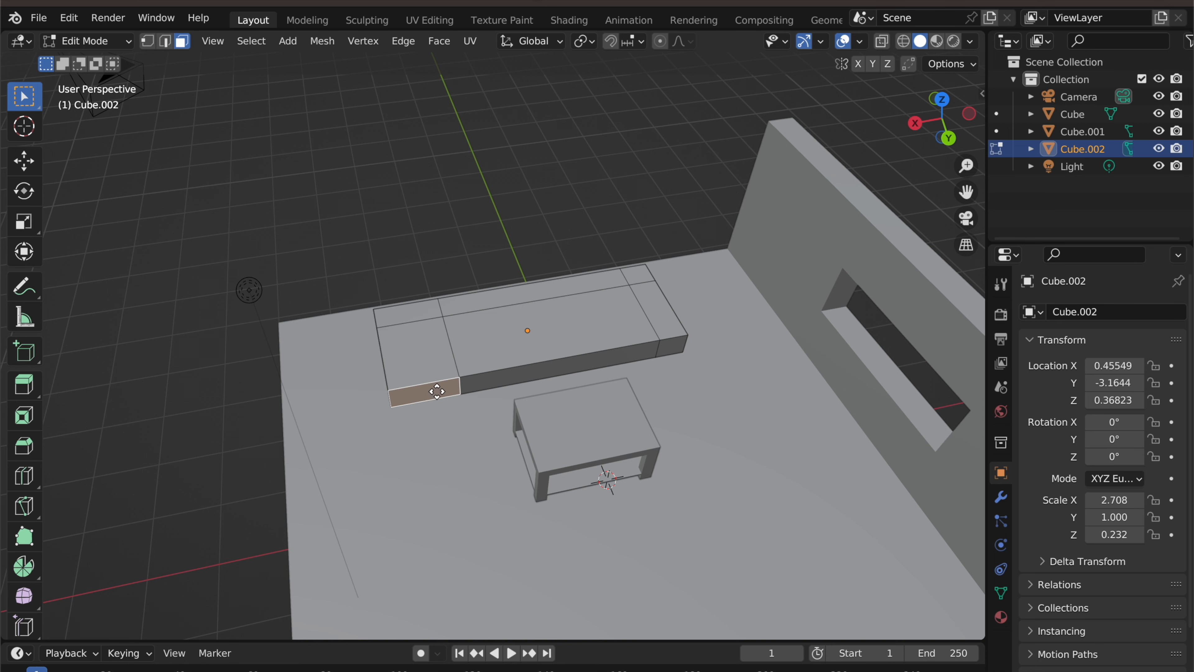
{"action": "key", "text": "e"}
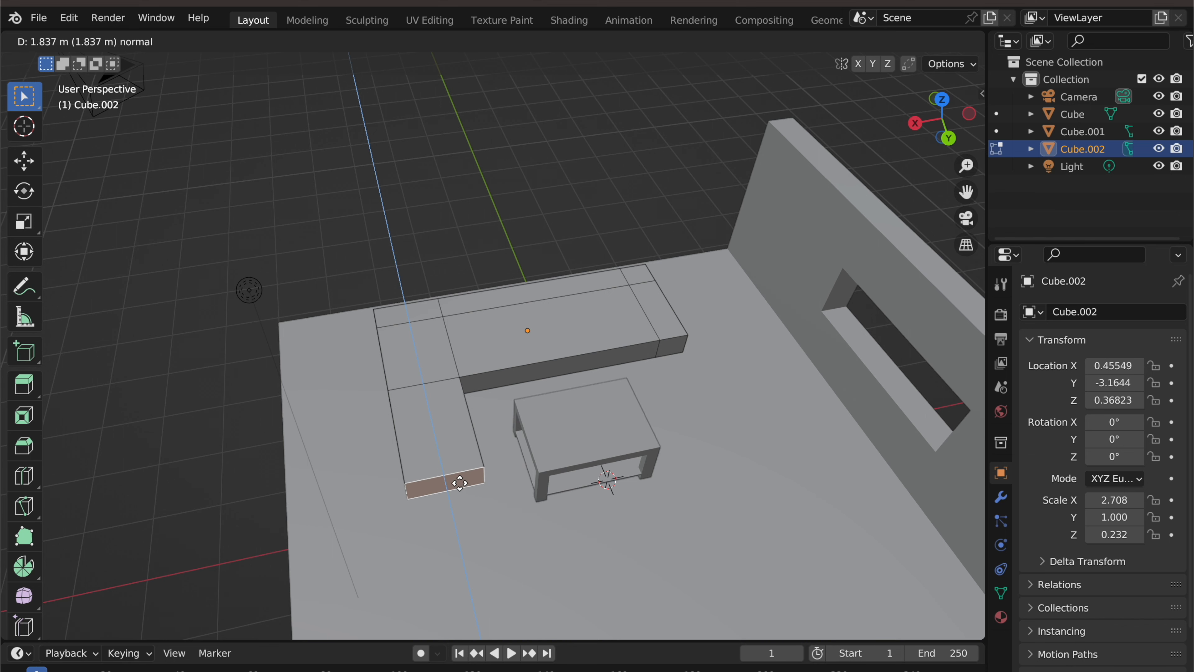
{"action": "left_click", "coordinate": [460, 482]}
{"action": "key", "text": "e"}
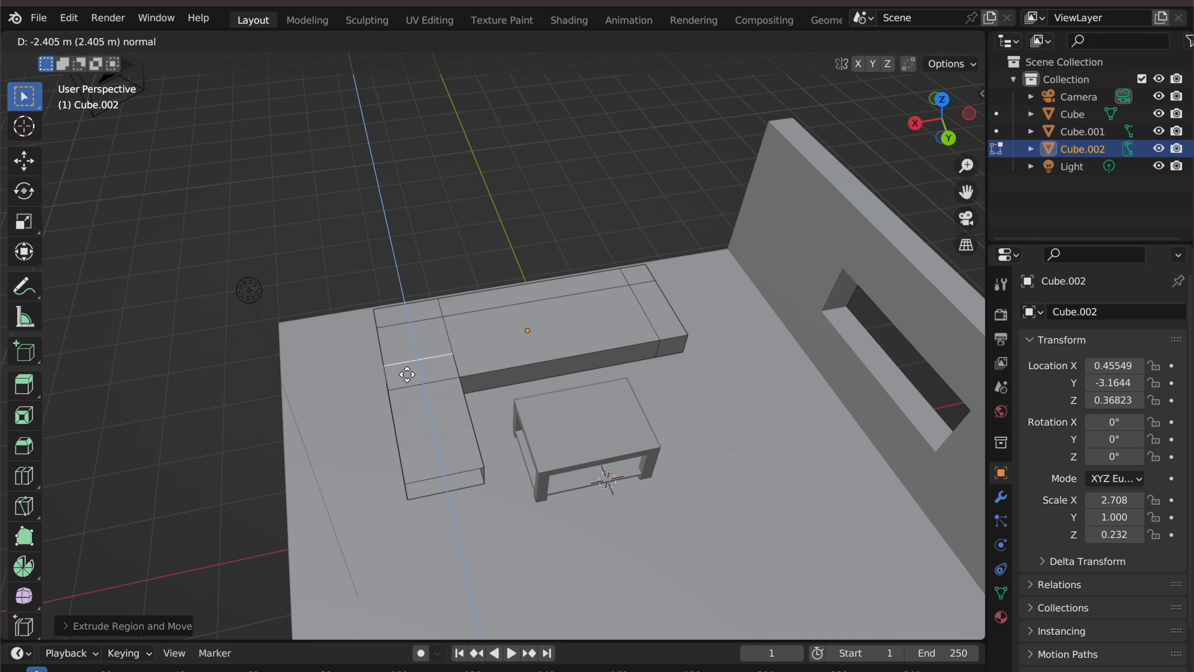
{"action": "right_click", "coordinate": [413, 381]}
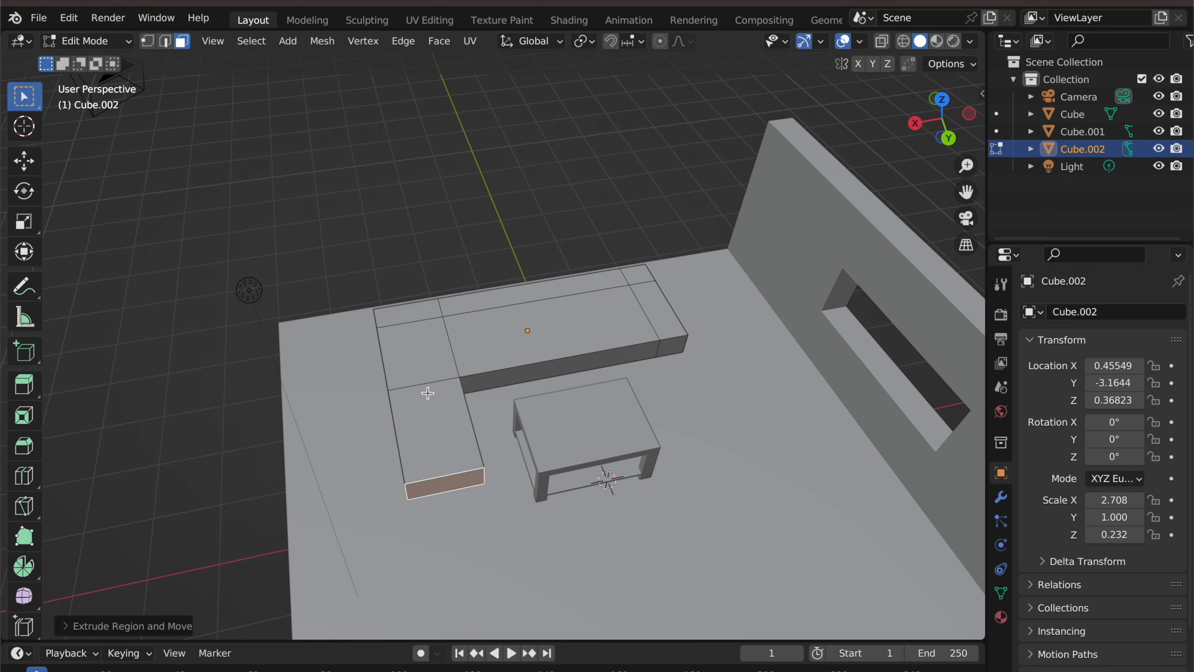
{"action": "key", "text": "ctrl+z"}
{"action": "middle_click_drag", "start_coordinate": [486, 505], "coordinate": [559, 484]}
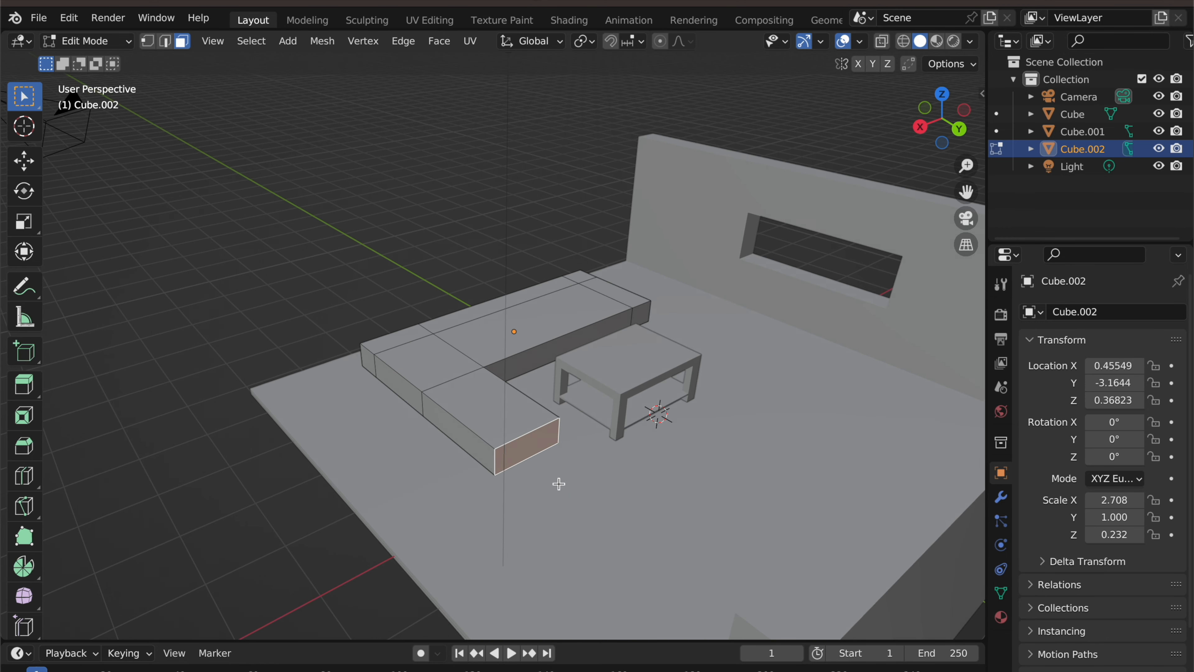
{"action": "key", "text": "ctrl+z"}
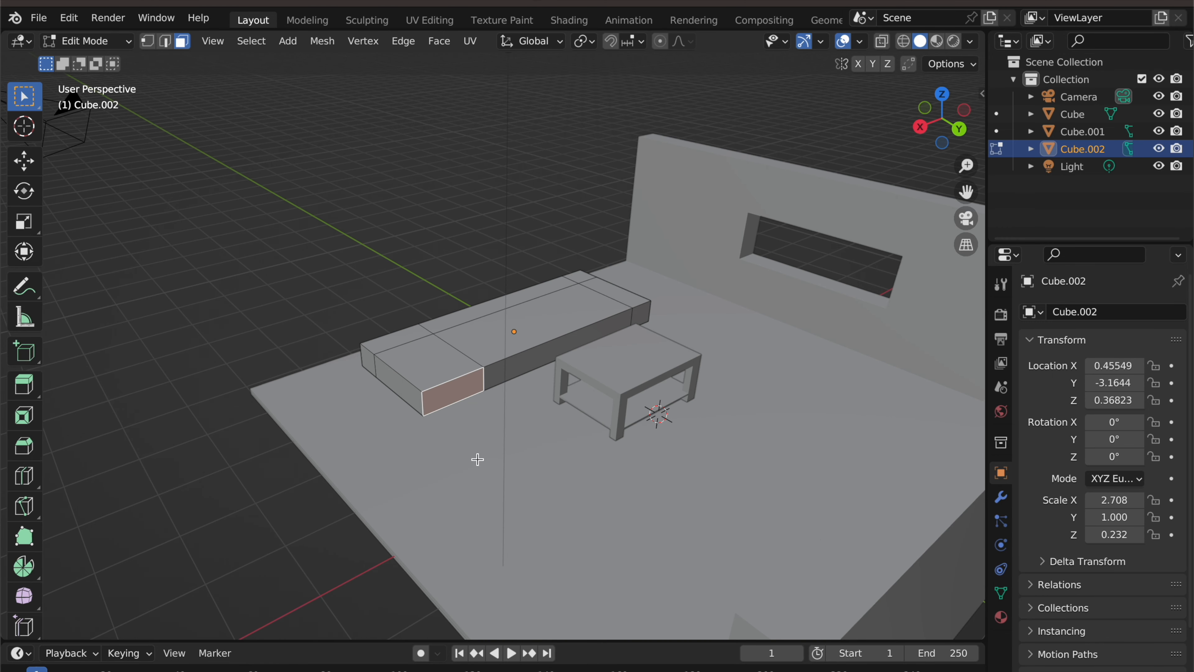
Extrude the selected side face about 1.6 m to form the short arm of an L shape
{"action": "key", "text": "e"}
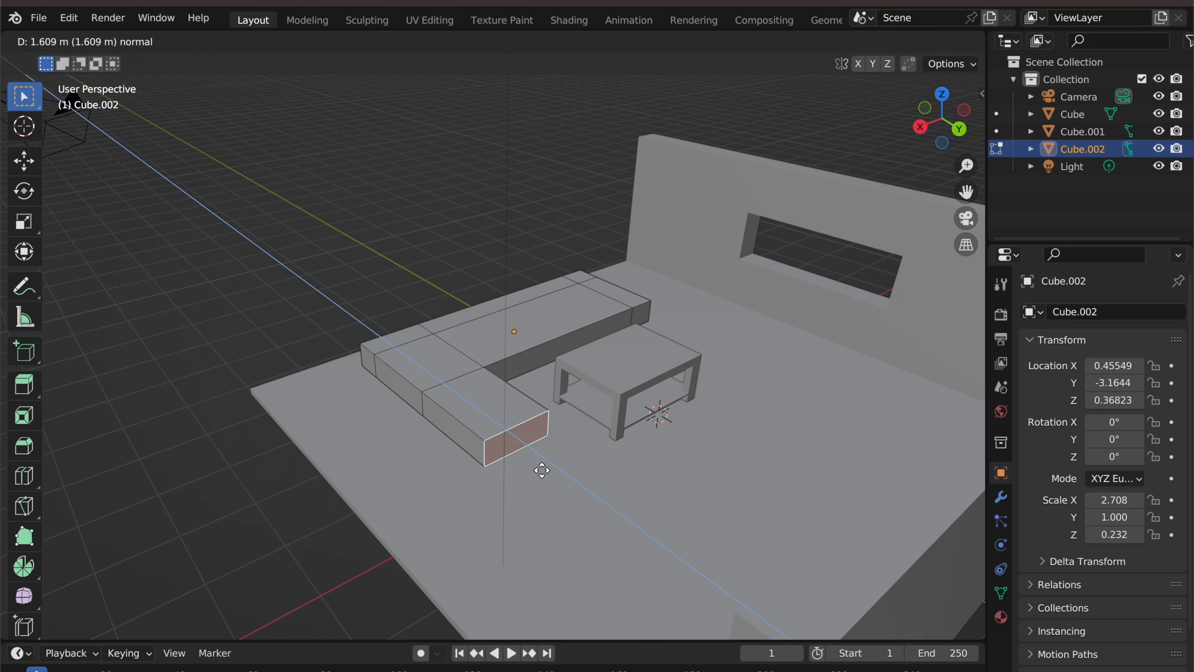
{"action": "left_click", "coordinate": [542, 473]}
Add a loop cut running along the short arm near its outer edge, with an edge slide of 0.4
{"action": "middle_click_drag", "start_coordinate": [570, 479], "coordinate": [497, 494]}
{"action": "key", "text": "ctrl+r"}
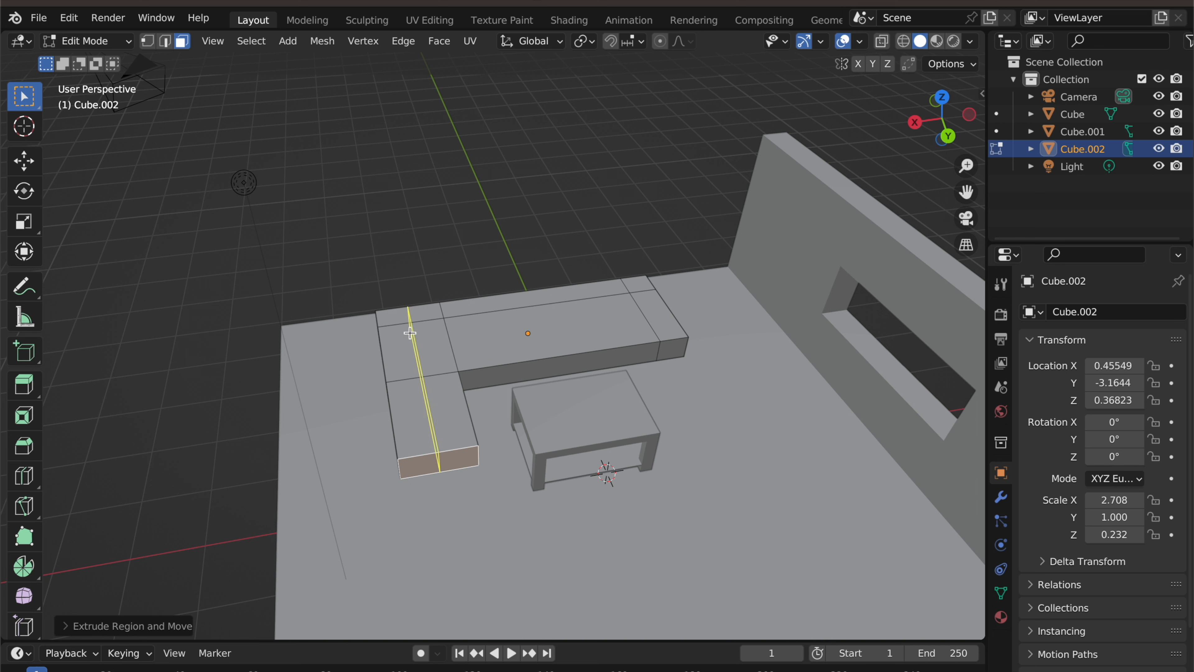
{"action": "left_click", "coordinate": [400, 334]}
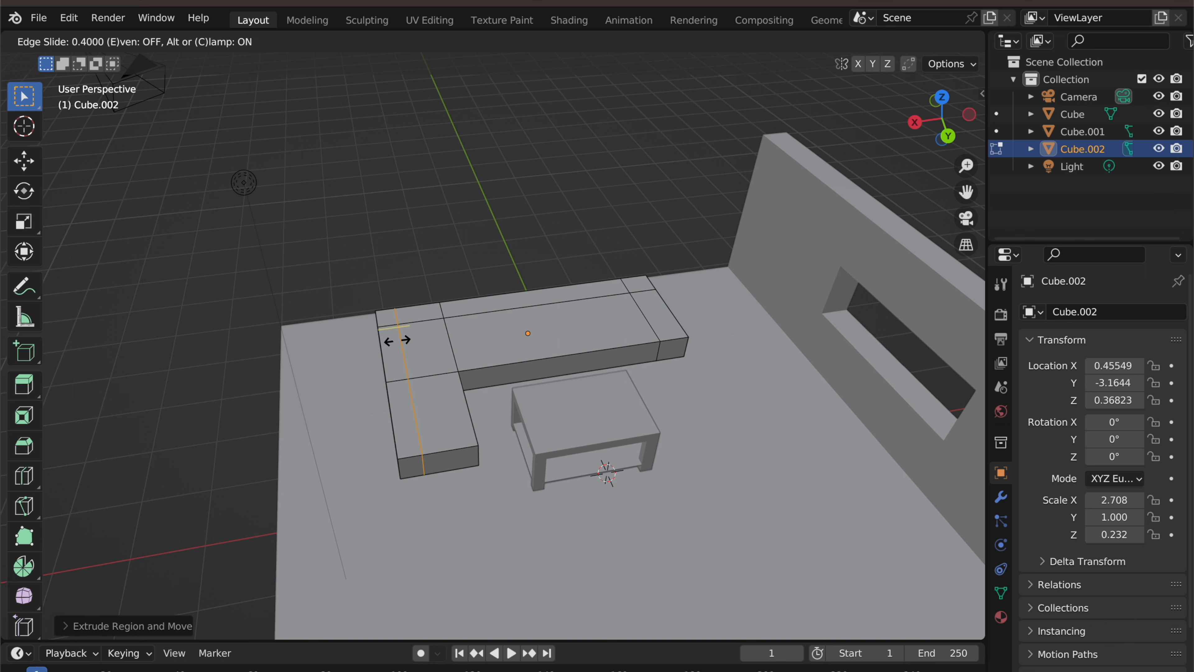
{"action": "left_click", "coordinate": [397, 339]}
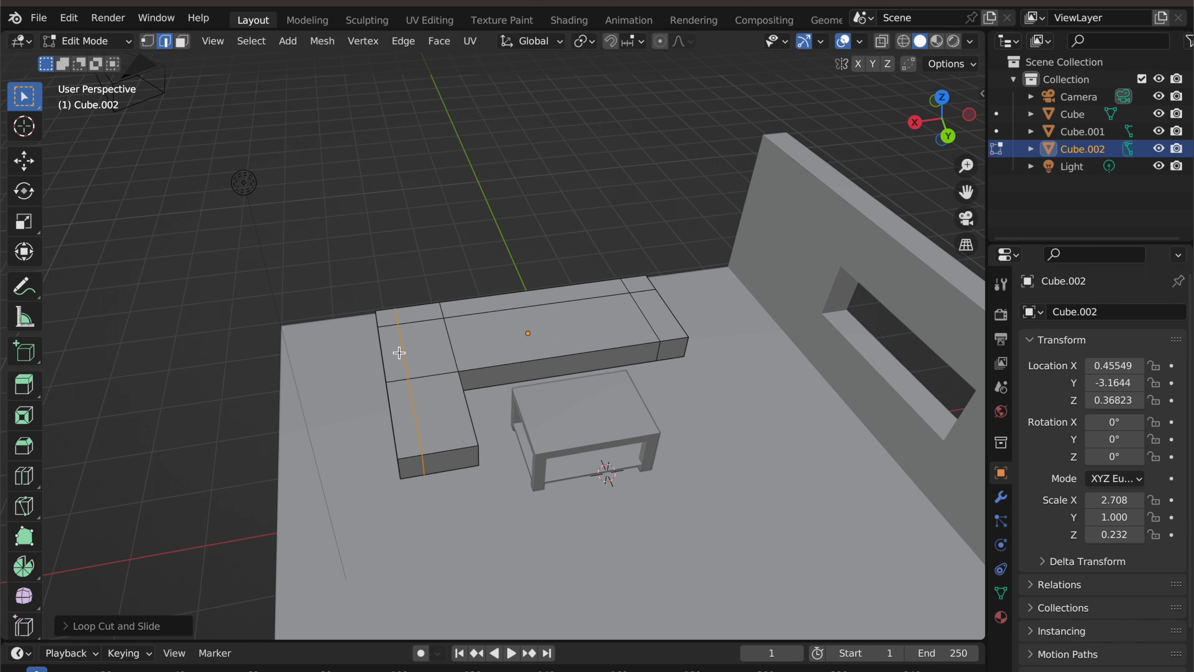
Select the narrow top faces along both outer edges plus the window-end armrest face, and extrude them upward about 0.56 m
{"action": "left_click", "coordinate": [182, 41]}
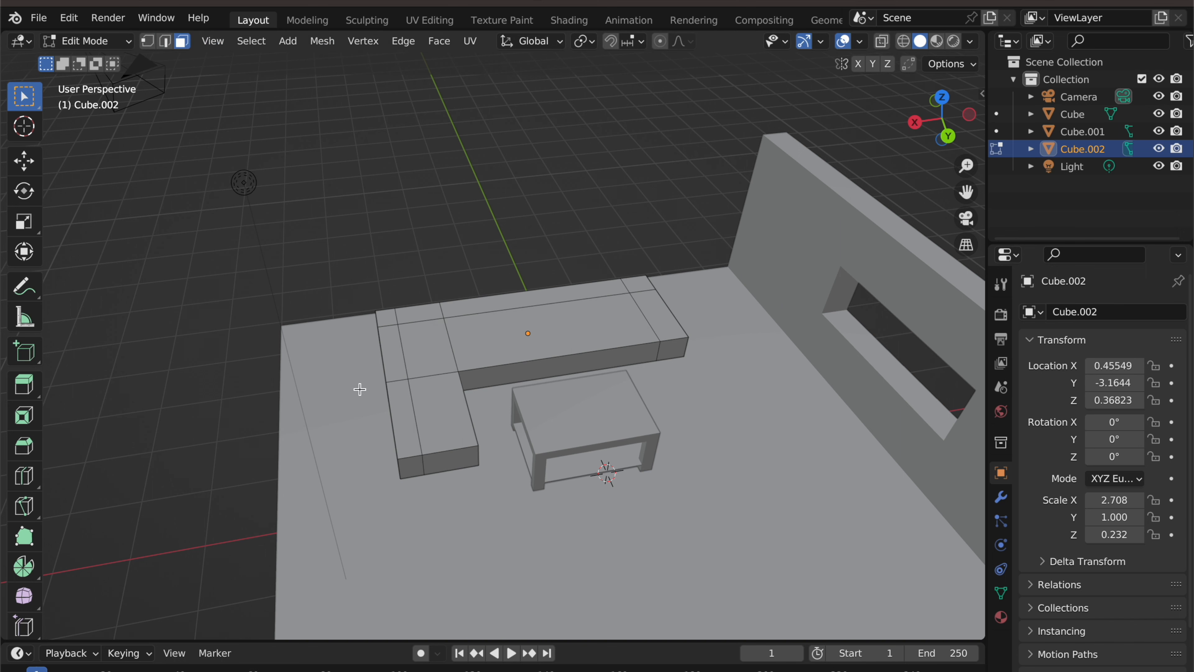
{"action": "left_click", "coordinate": [400, 407]}
{"action": "left_click", "coordinate": [392, 352], "text": "shift"}
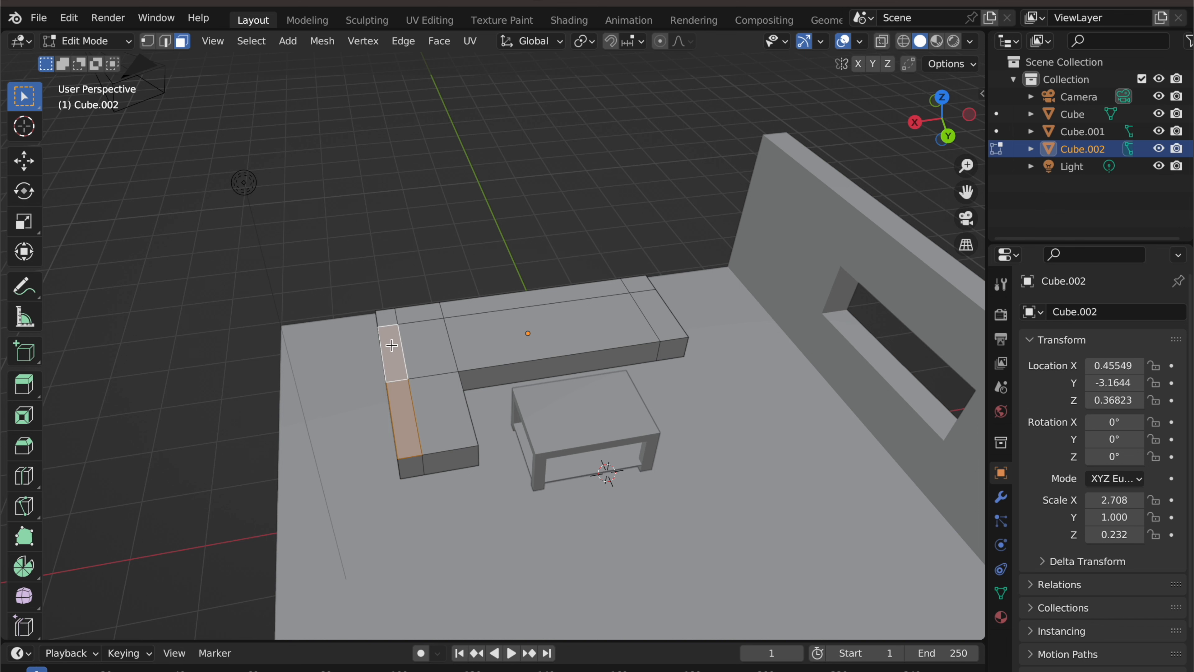
{"action": "left_click", "coordinate": [388, 319], "text": "shift"}
{"action": "left_click", "coordinate": [419, 312], "text": "shift"}
{"action": "left_click", "coordinate": [516, 304], "text": "shift"}
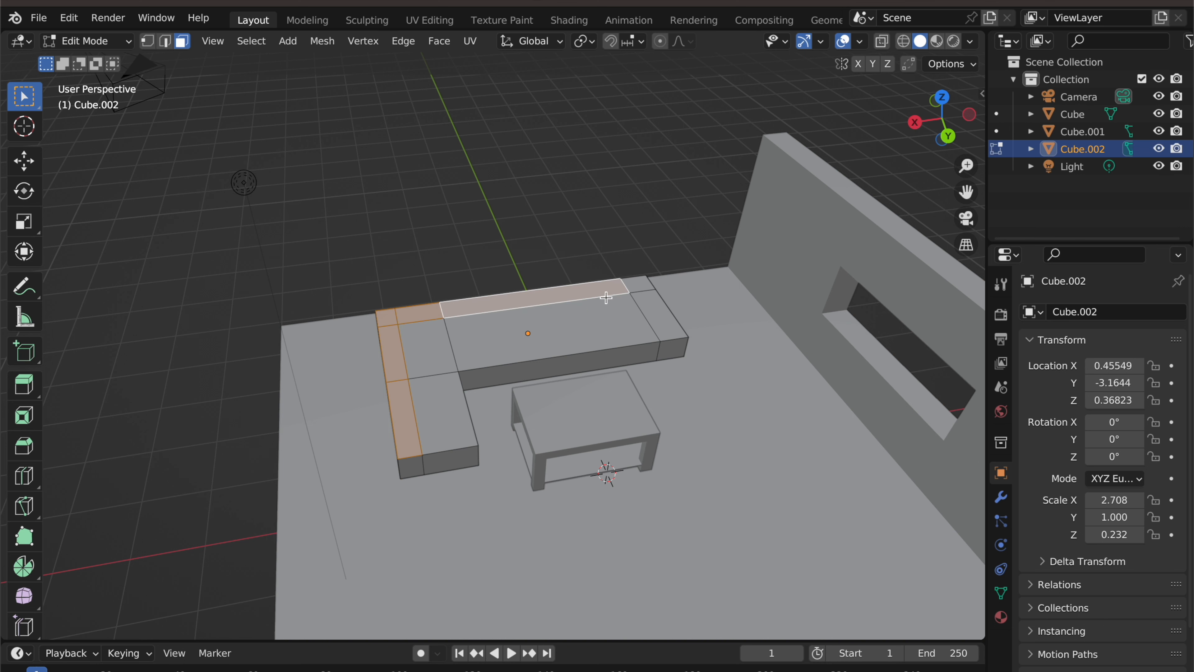
{"action": "left_click", "coordinate": [635, 285], "text": "shift"}
{"action": "left_click", "coordinate": [642, 308], "text": "shift"}
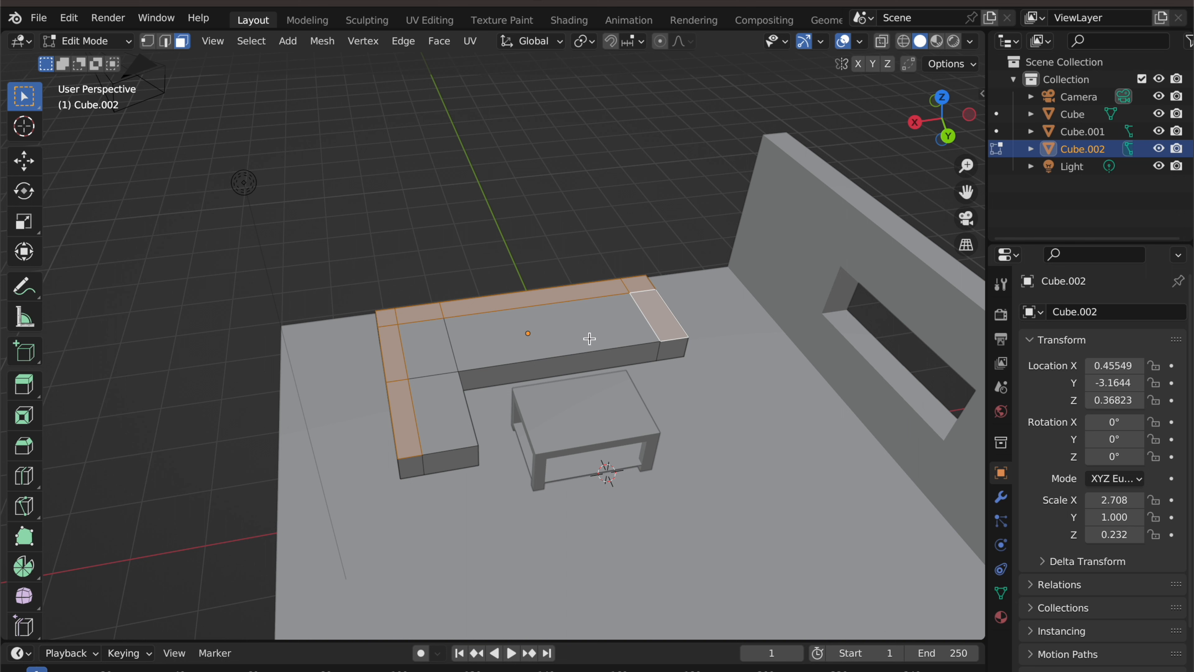
{"action": "key", "text": "e"}
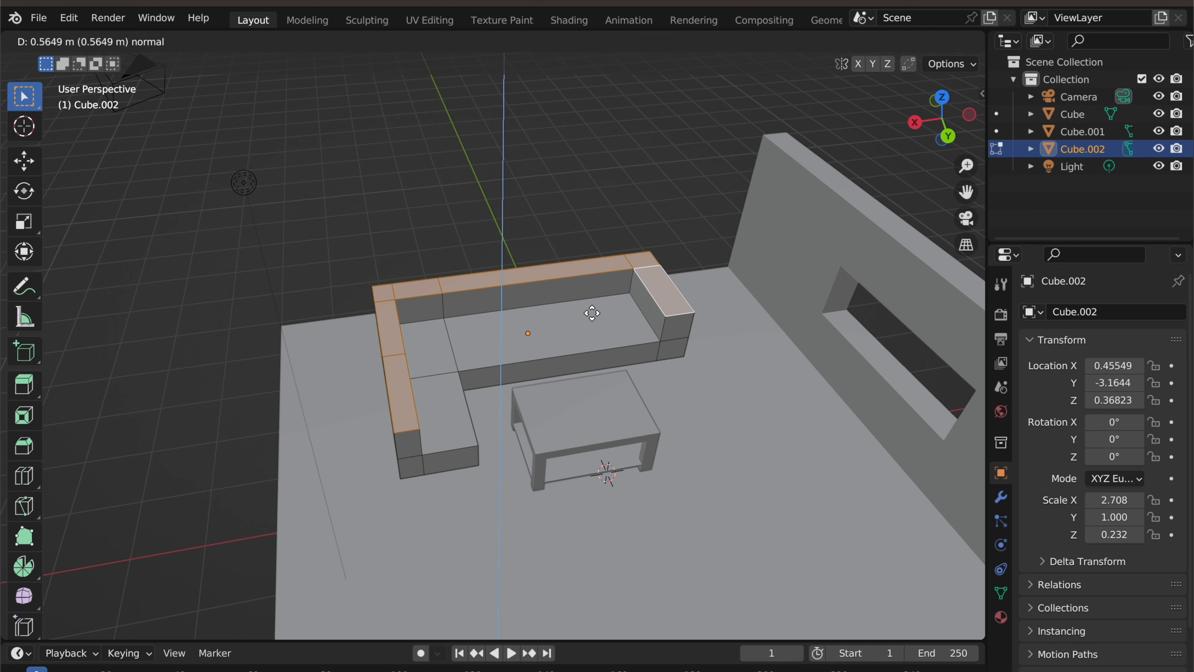
{"action": "left_click", "coordinate": [592, 313]}
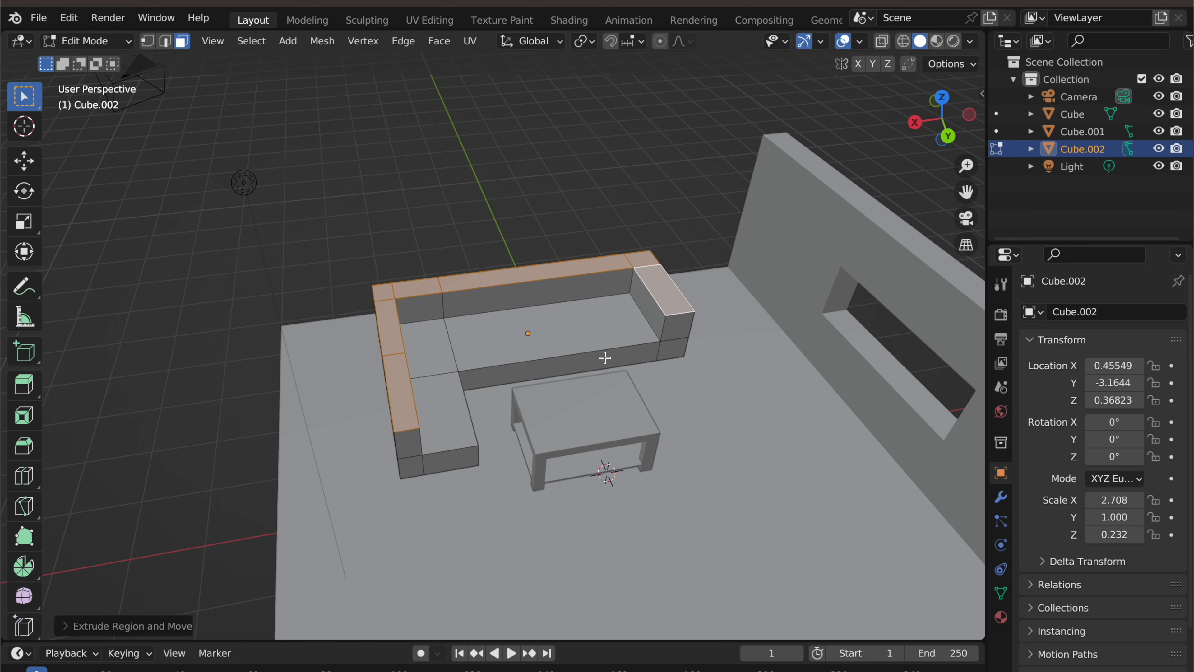
Deselect the raised faces and return the sofa to Object Mode
{"action": "middle_click_drag", "start_coordinate": [605, 358], "coordinate": [530, 351]}
{"action": "left_click", "coordinate": [306, 285]}
{"action": "middle_click_drag", "start_coordinate": [507, 306], "coordinate": [279, 273]}
{"action": "middle_click_drag", "start_coordinate": [383, 240], "coordinate": [390, 231]}
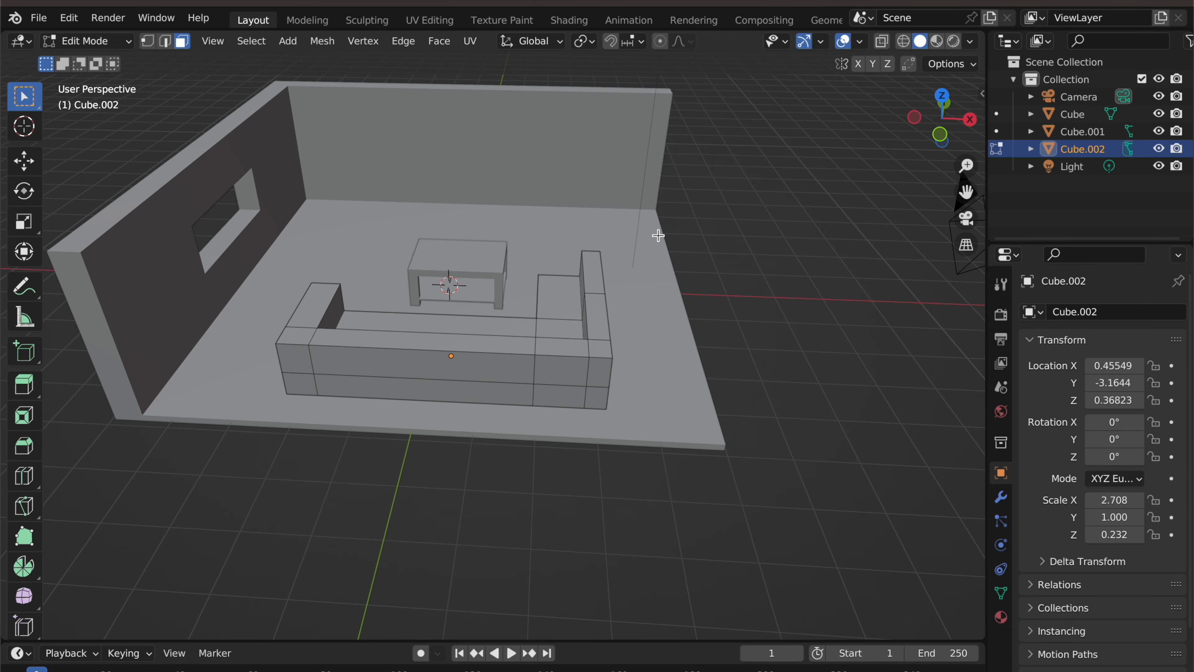
{"action": "key", "text": "Tab"}
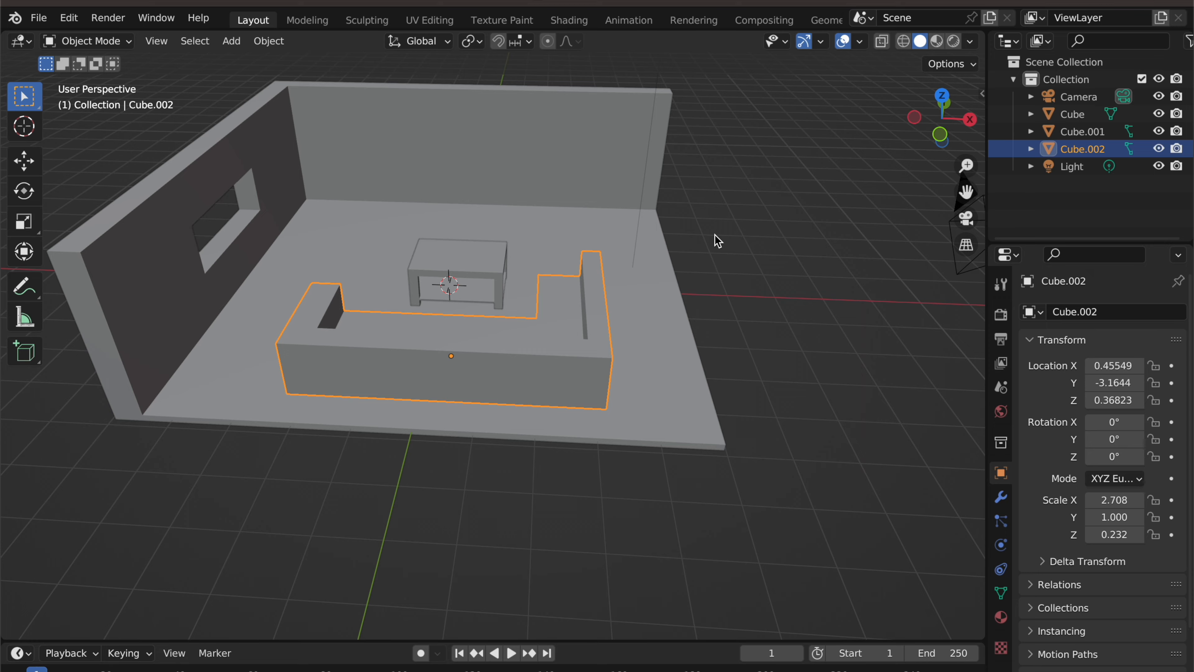
Add a cube and move it outside the room to about X 8.79, Y 1.37, Z 1.02
{"action": "middle_click_drag", "start_coordinate": [729, 246], "coordinate": [557, 255]}
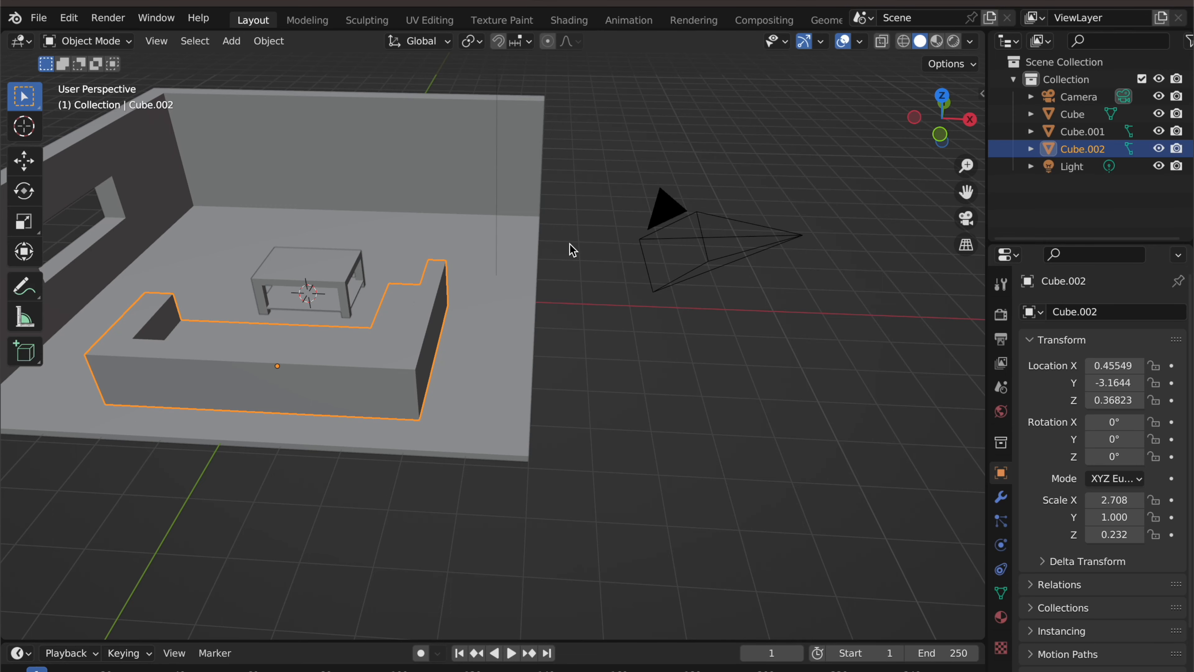
{"action": "key", "text": "shift+a"}
{"action": "mouse_move", "coordinate": [585, 241]}
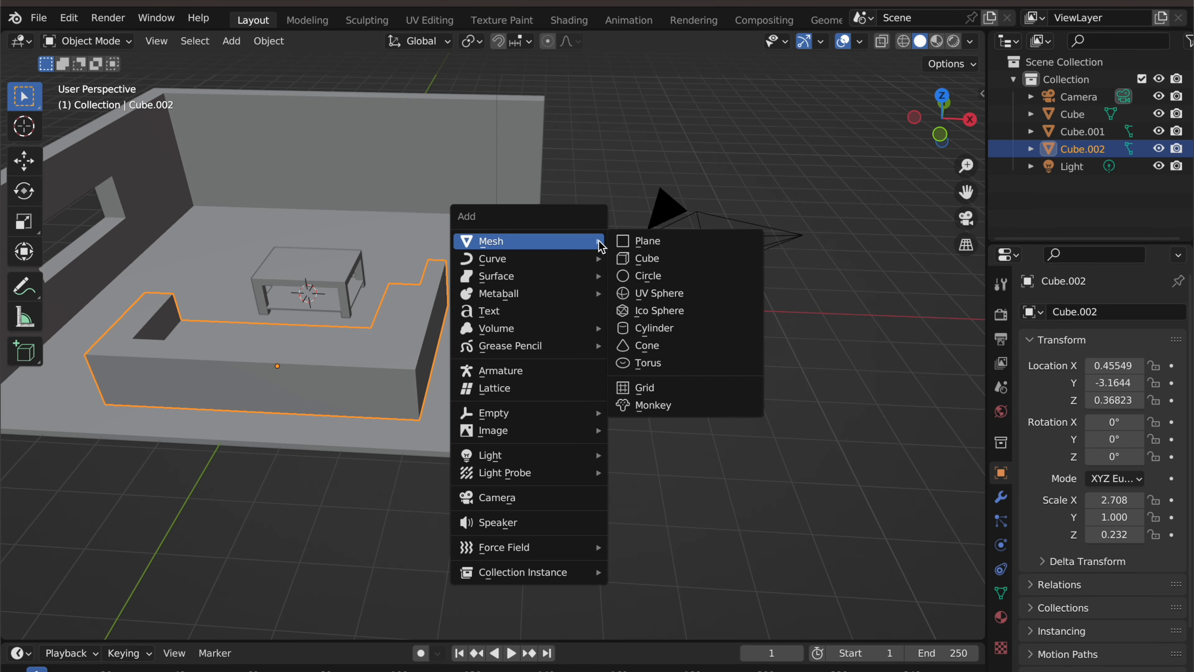
{"action": "left_click", "coordinate": [683, 259]}
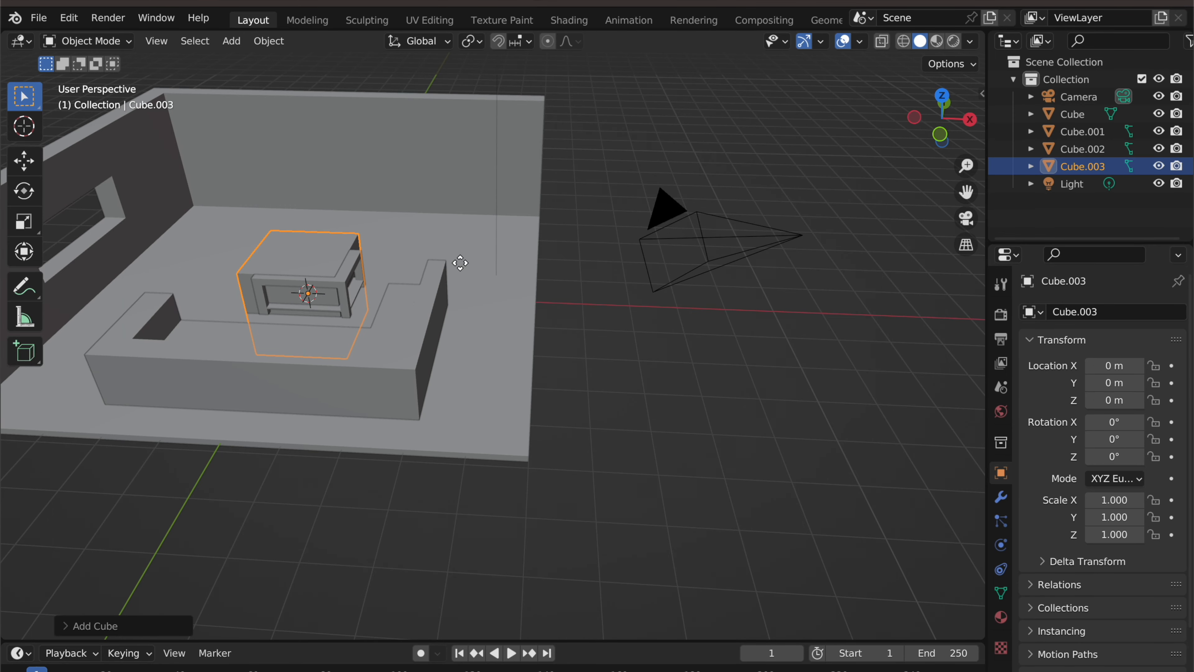
{"action": "key", "text": "g"}
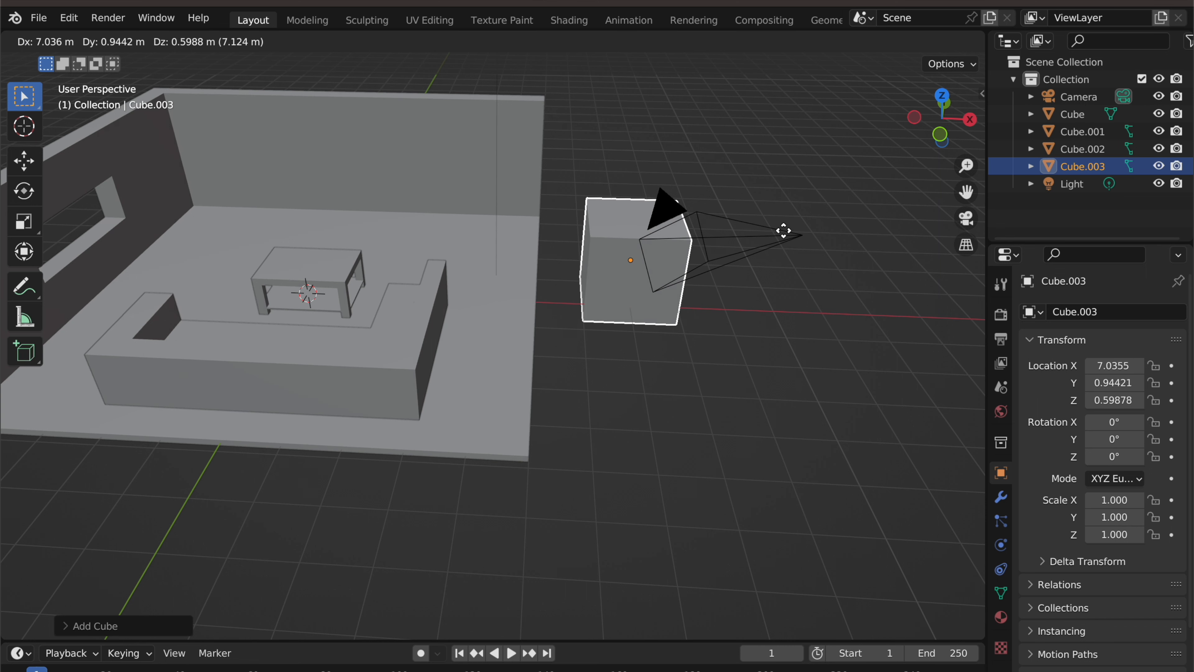
{"action": "key", "text": "s"}
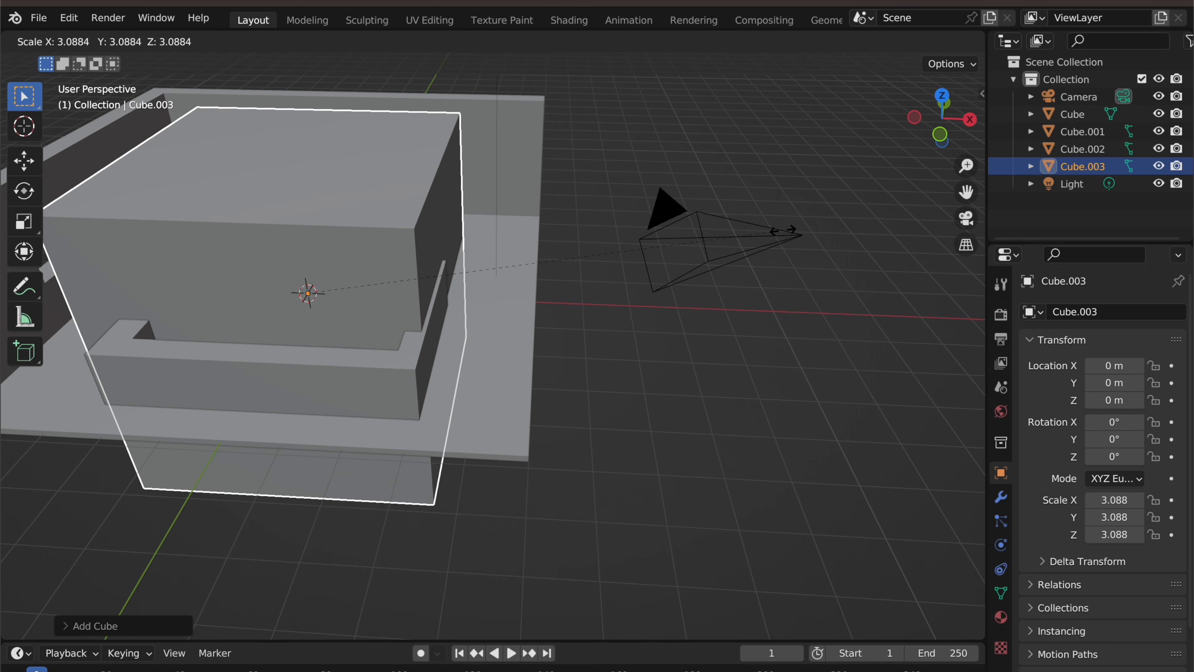
{"action": "key", "text": "Escape"}
{"action": "key", "text": "g"}
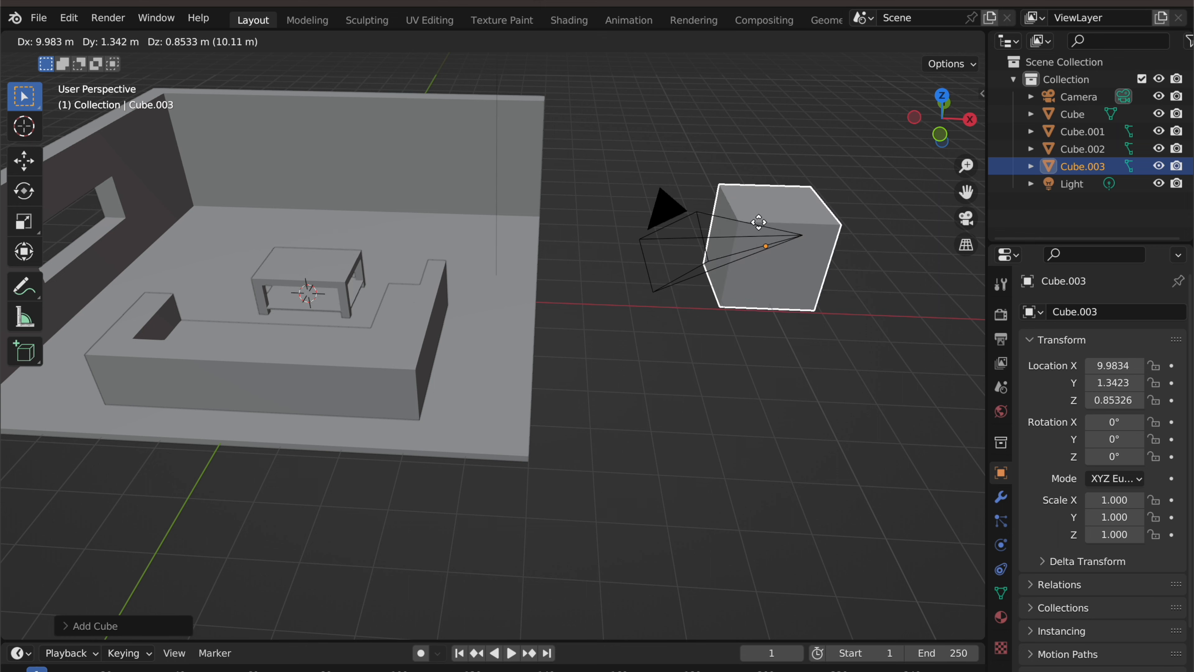
{"action": "left_click", "coordinate": [681, 222]}
Scale the new cube into a long low block, about 0.358 in Z, 1.685 in X and 0.612 in Y
{"action": "middle_click_drag", "start_coordinate": [680, 222], "coordinate": [731, 324]}
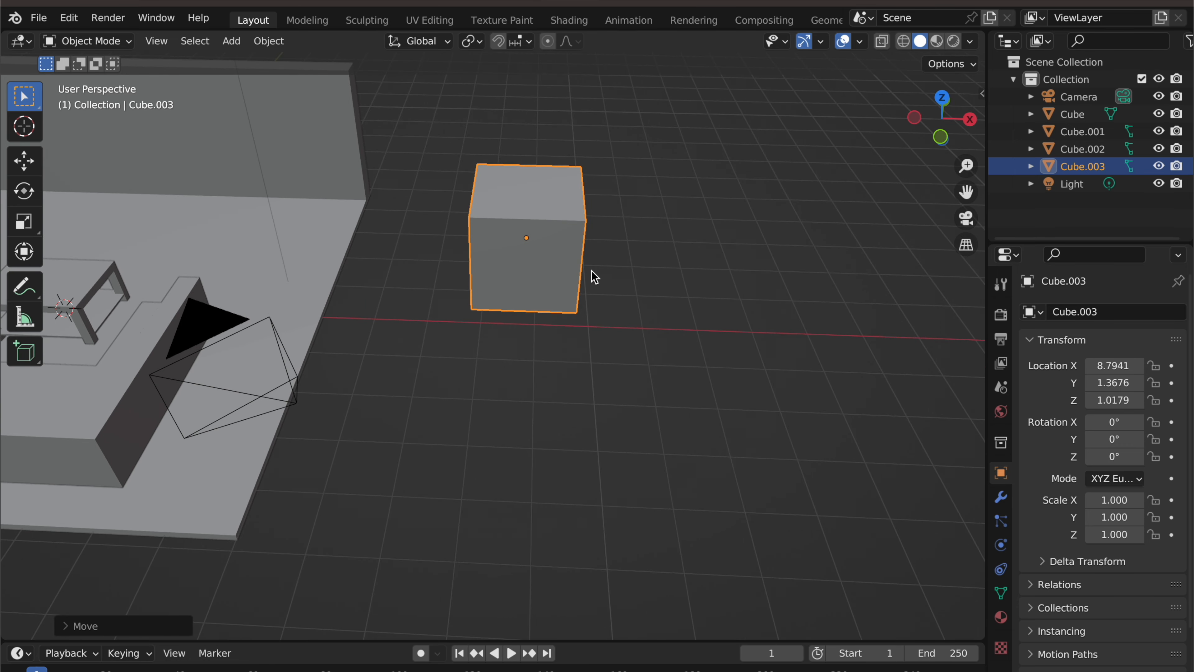
{"action": "key", "text": "s"}
{"action": "key", "text": "z"}
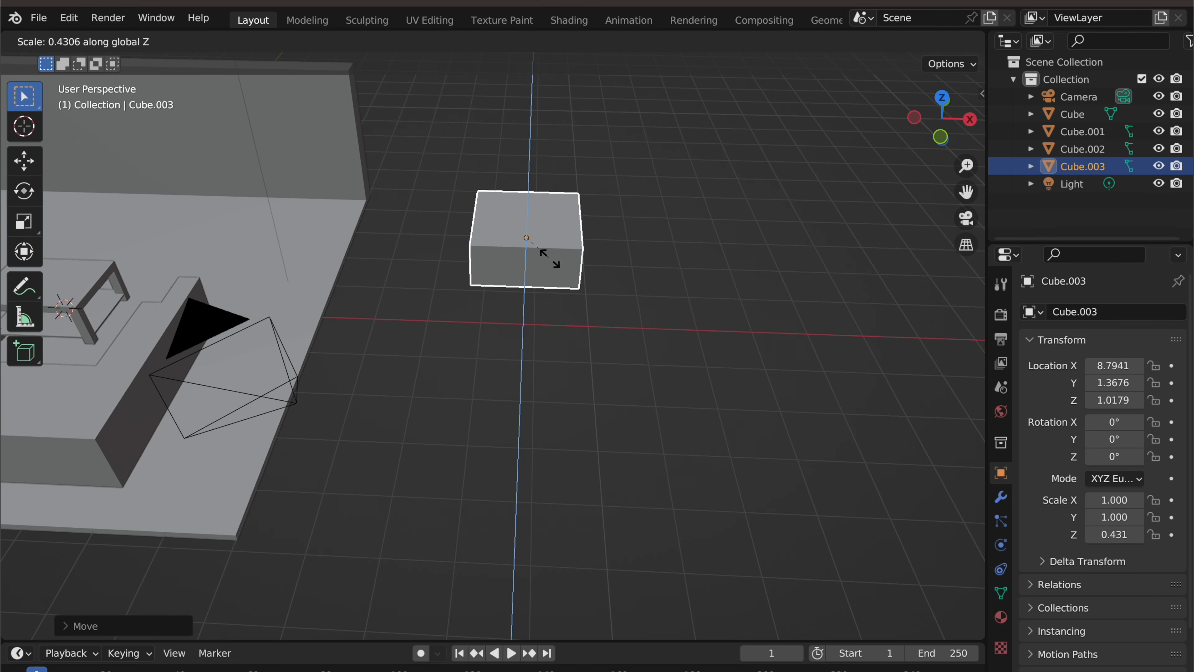
{"action": "left_click", "coordinate": [545, 255]}
{"action": "middle_click_drag", "start_coordinate": [592, 318], "coordinate": [458, 285]}
{"action": "key", "text": "s"}
{"action": "key", "text": "x"}
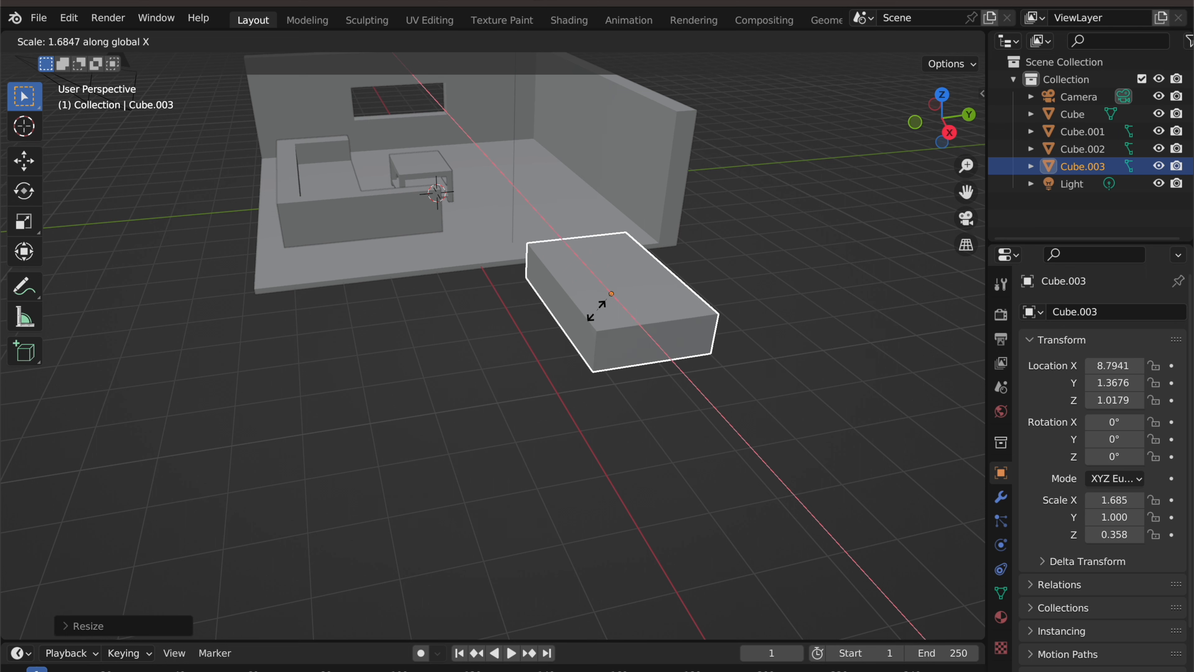
{"action": "left_click", "coordinate": [596, 309]}
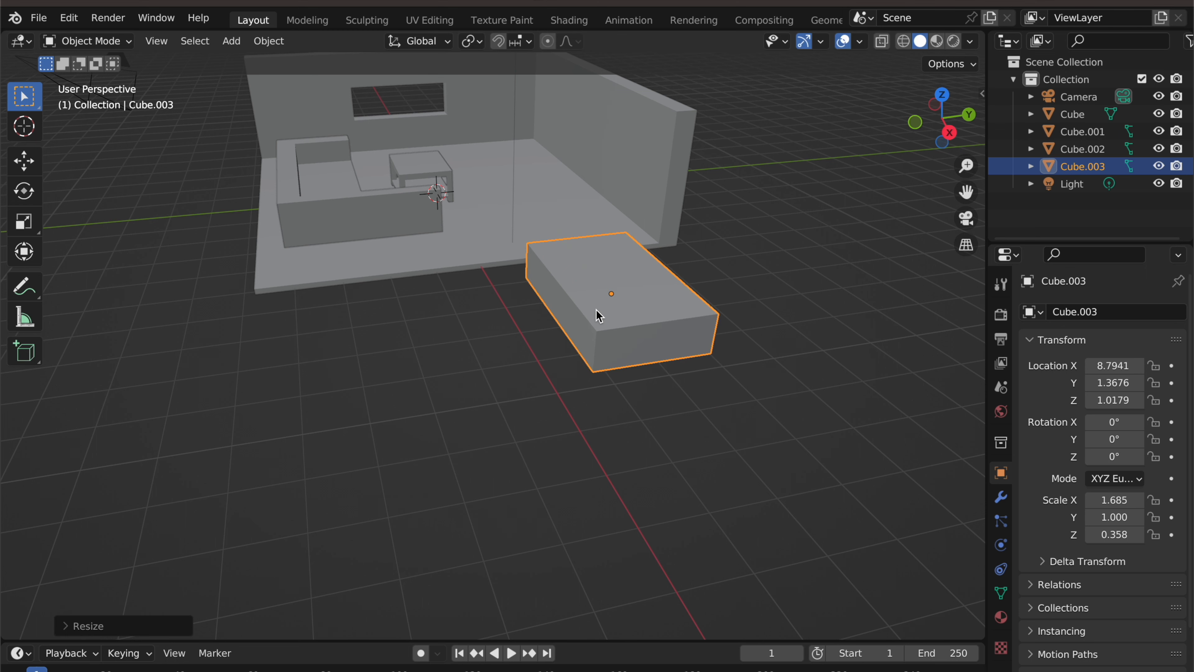
{"action": "key", "text": "s"}
{"action": "key", "text": "y"}
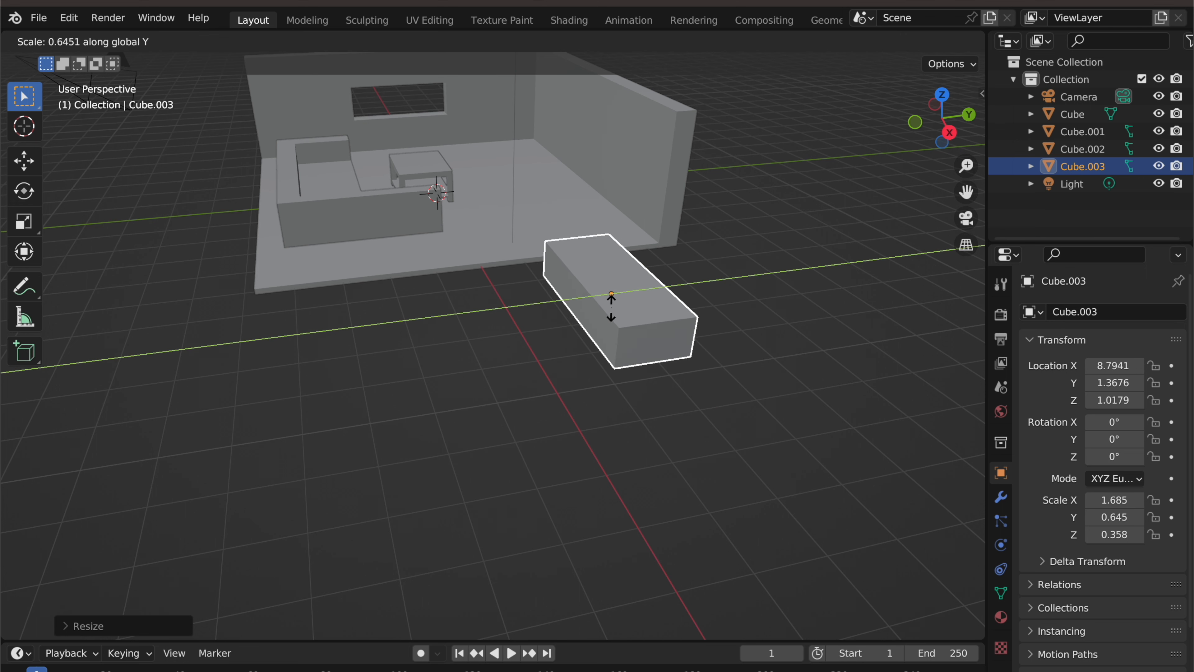
{"action": "left_click", "coordinate": [614, 309]}
Edit the block's mesh and add two evenly spaced crosswise loop cuts that divide its length into three sections
{"action": "middle_click_drag", "start_coordinate": [635, 323], "coordinate": [717, 311]}
{"action": "left_click", "coordinate": [596, 347]}
{"action": "middle_click_drag", "start_coordinate": [589, 347], "coordinate": [632, 343]}
{"action": "left_click", "coordinate": [564, 273]}
{"action": "key", "text": "Tab"}
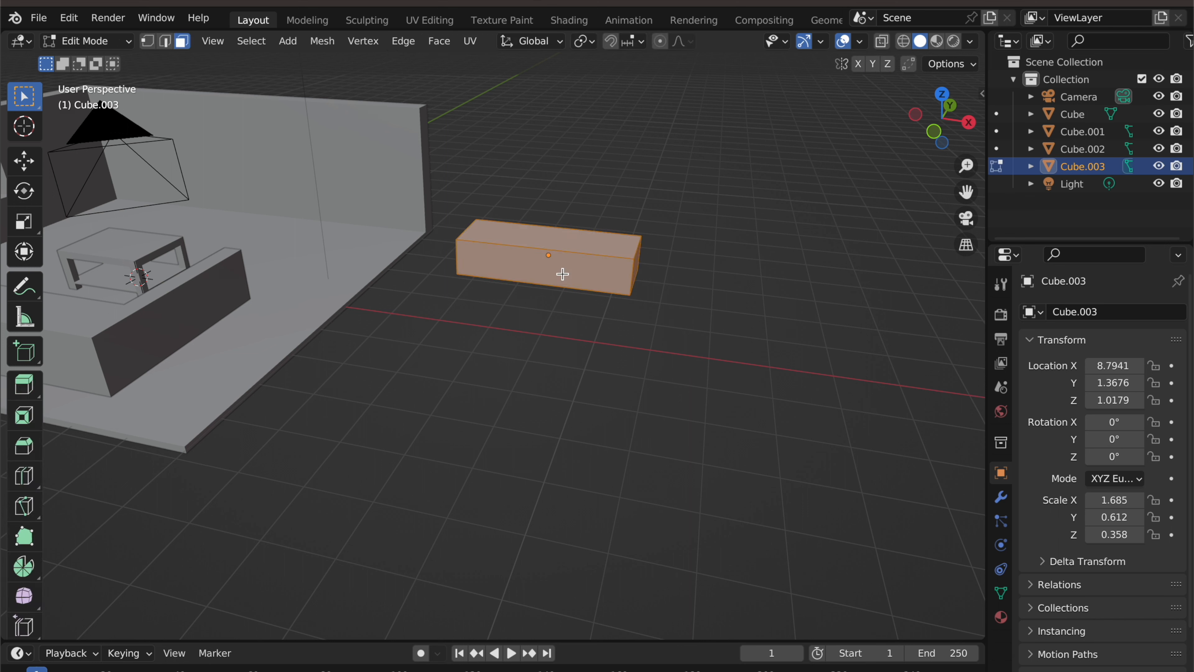
{"action": "key", "text": "ctrl+r"}
{"action": "scroll", "coordinate": [562, 274], "scroll_direction": "up", "scroll_amount": 1}
{"action": "left_click", "coordinate": [560, 275]}
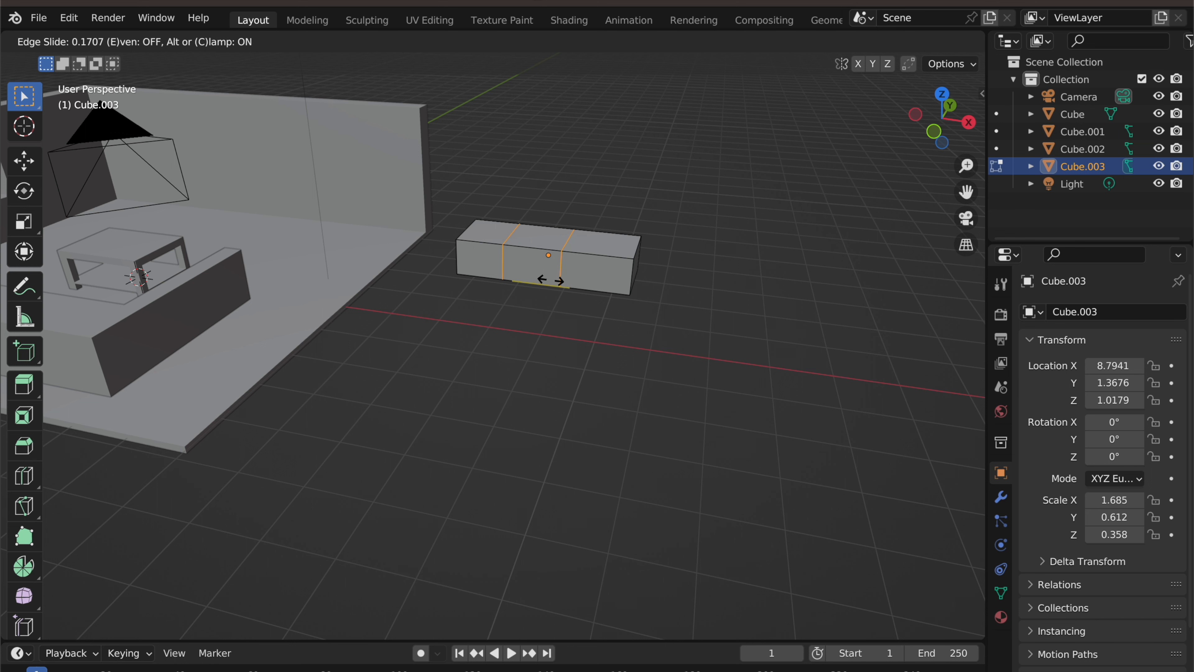
{"action": "right_click", "coordinate": [550, 280]}
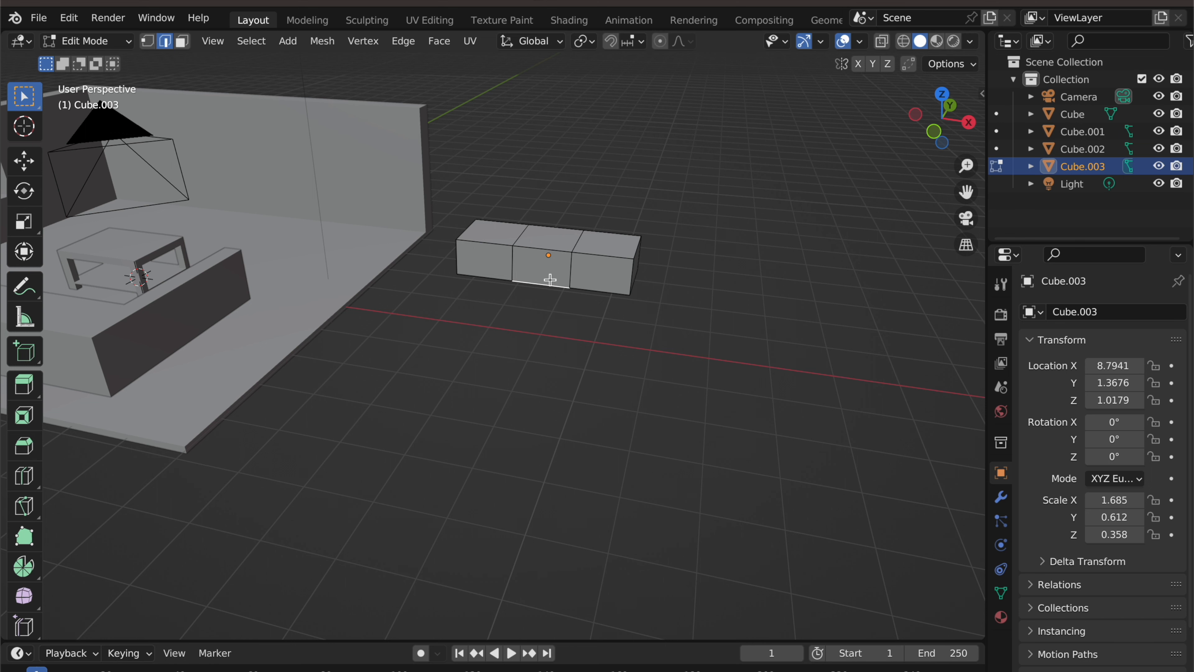
Add a centered horizontal loop cut around the block at half its height and deselect its edges
{"action": "key", "text": "ctrl+r"}
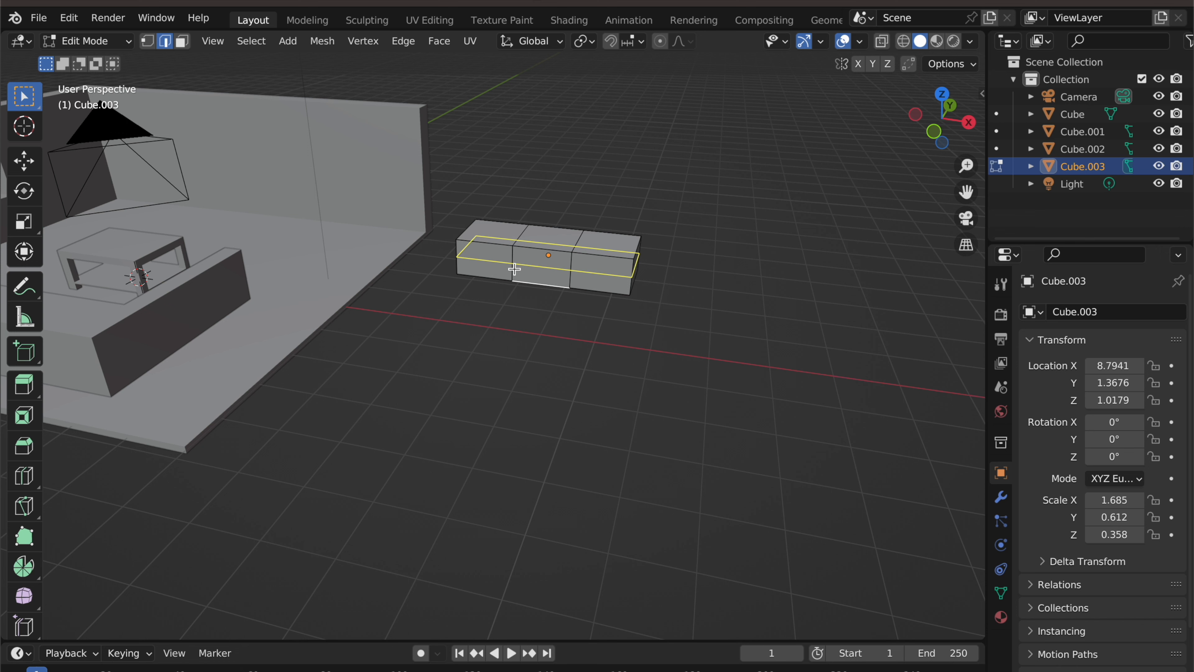
{"action": "left_click", "coordinate": [515, 268]}
{"action": "right_click", "coordinate": [514, 269]}
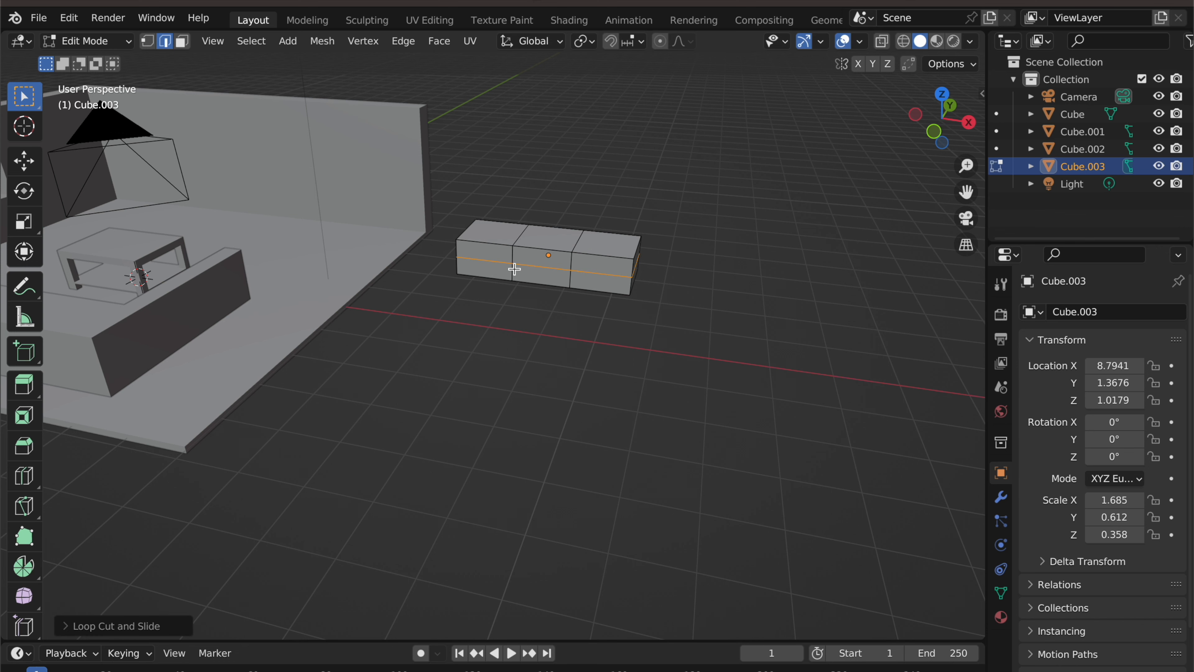
{"action": "left_click", "coordinate": [577, 326]}
{"action": "left_click", "coordinate": [583, 291]}
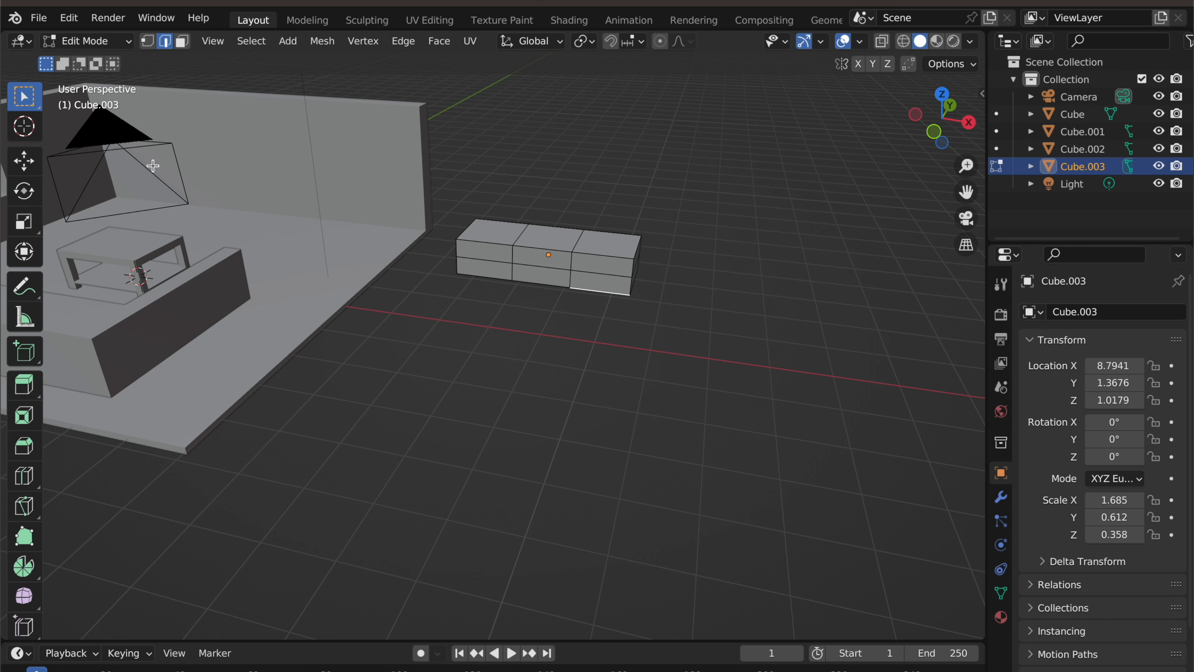
Switch to face selection and delete the upper middle face on the block's near long side
{"action": "left_click", "coordinate": [182, 41]}
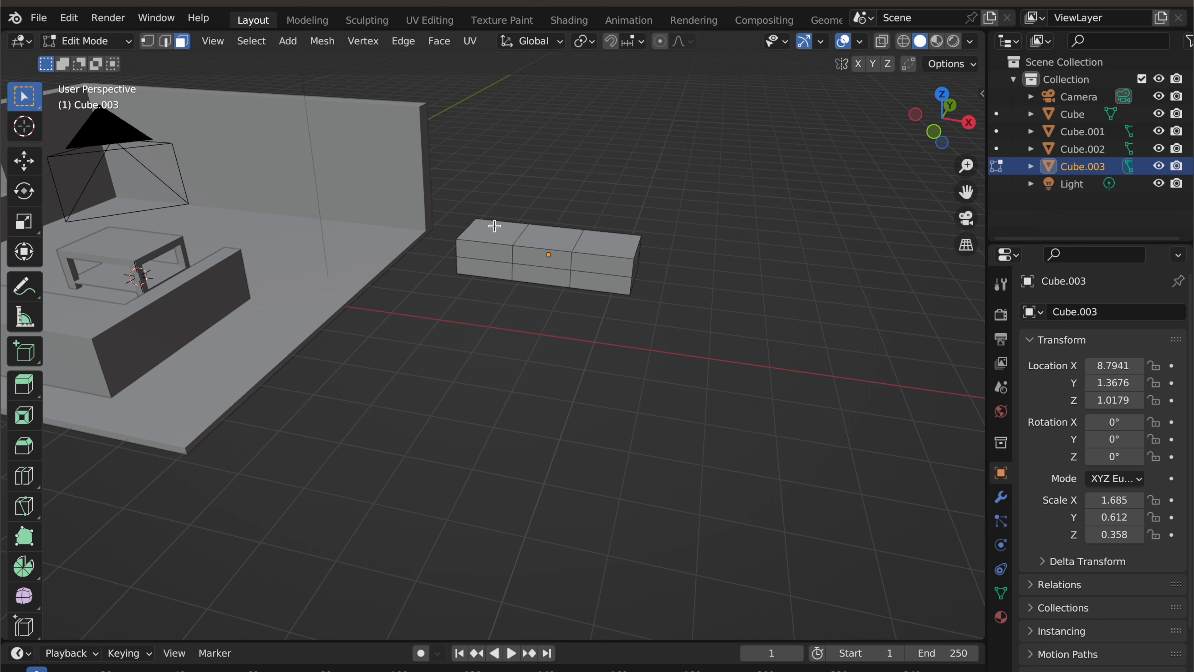
{"action": "left_click", "coordinate": [539, 262]}
{"action": "left_click", "coordinate": [542, 279]}
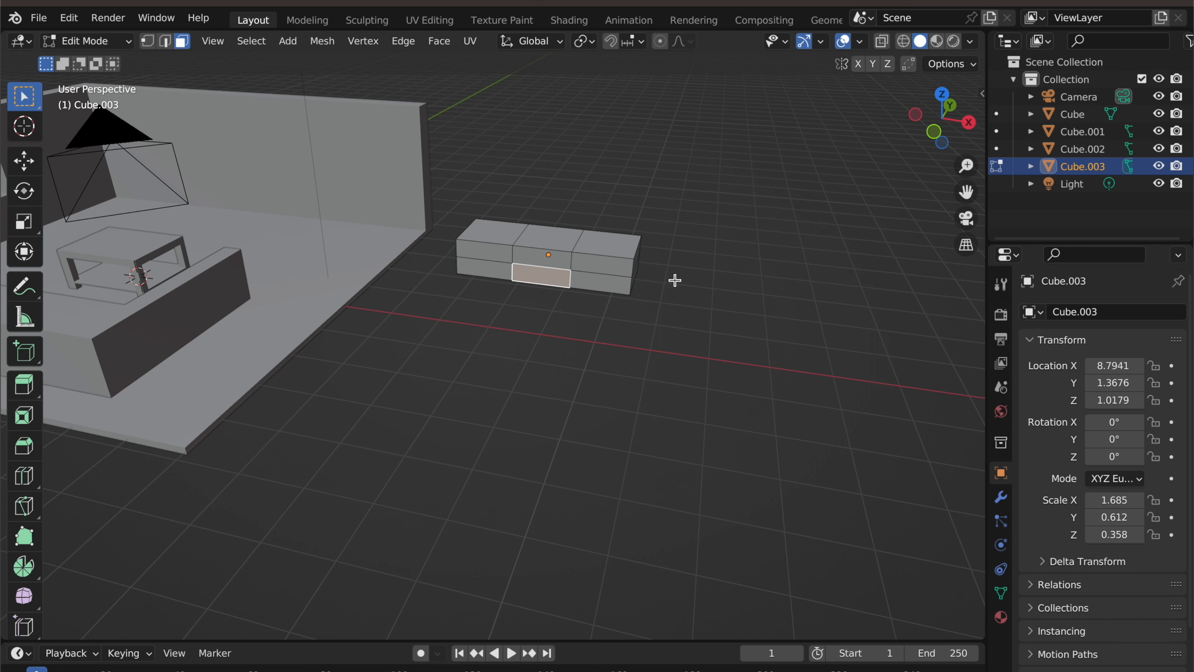
{"action": "left_click", "coordinate": [552, 264]}
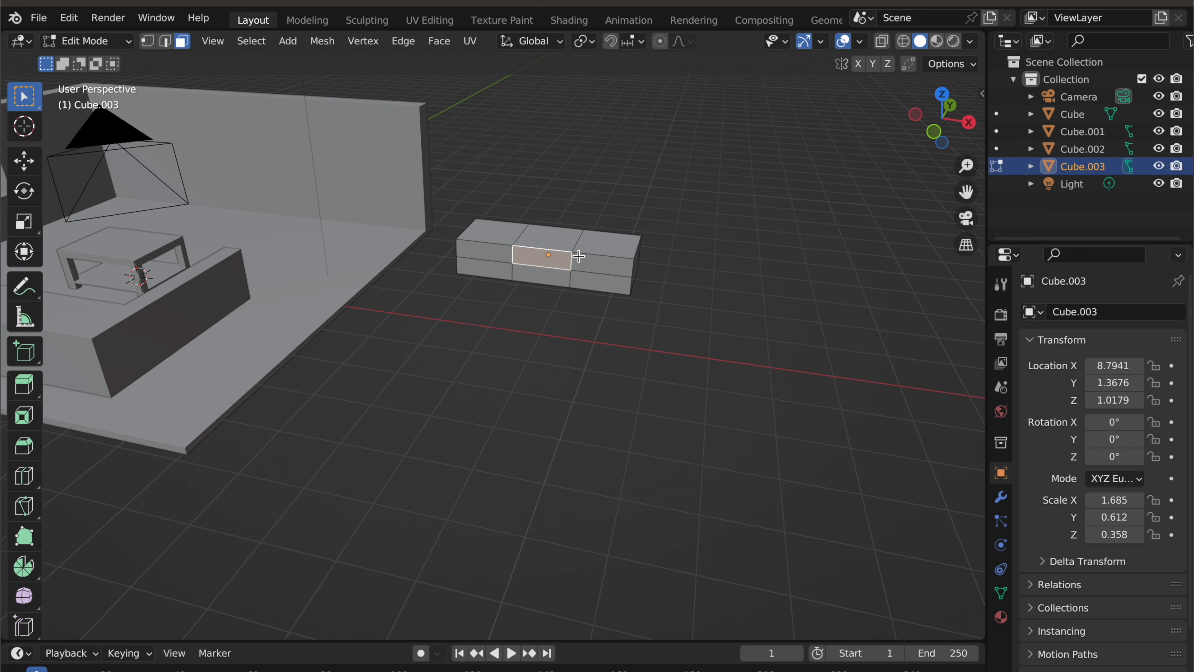
{"action": "right_click", "coordinate": [561, 257]}
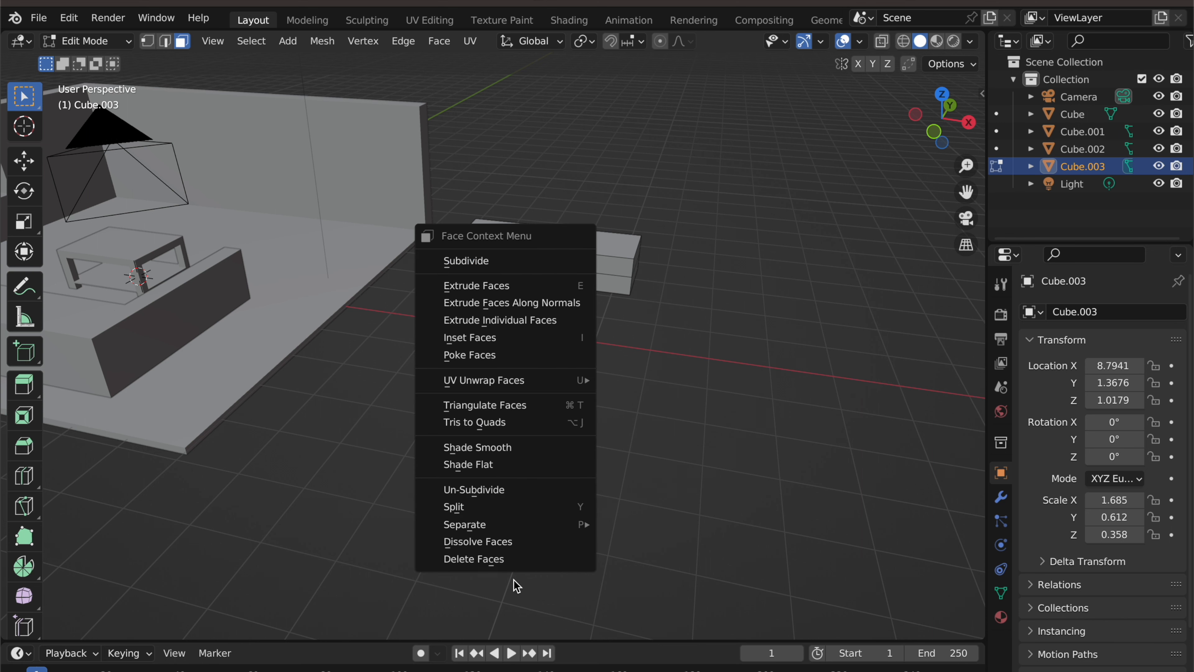
{"action": "left_click", "coordinate": [547, 569]}
Delete the matching upper middle face on the block's opposite long side
{"action": "middle_click_drag", "start_coordinate": [580, 358], "coordinate": [308, 349]}
{"action": "left_click", "coordinate": [559, 354]}
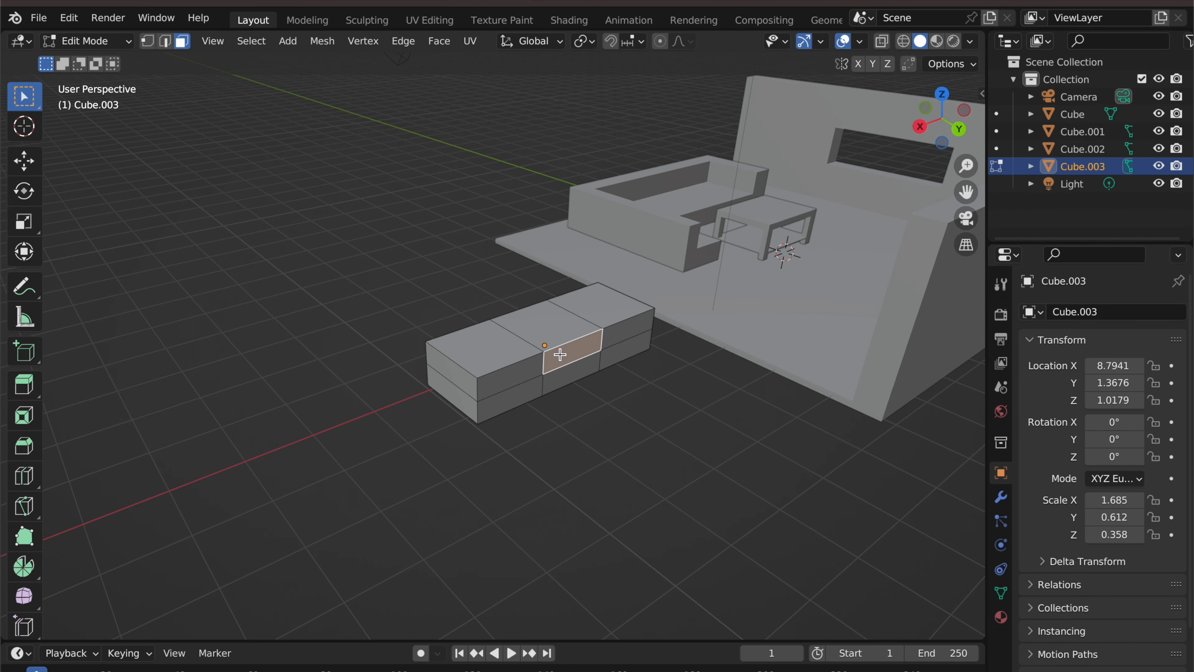
{"action": "right_click", "coordinate": [560, 355]}
{"action": "left_click", "coordinate": [551, 651]}
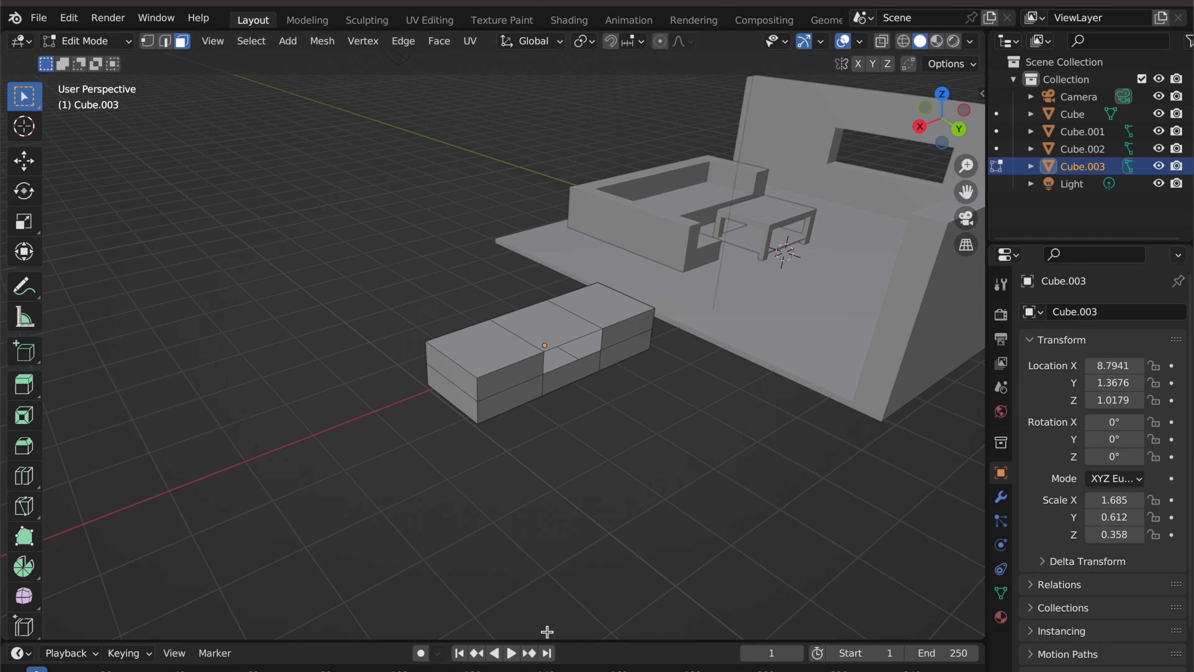
{"action": "middle_click_drag", "start_coordinate": [468, 504], "coordinate": [709, 509]}
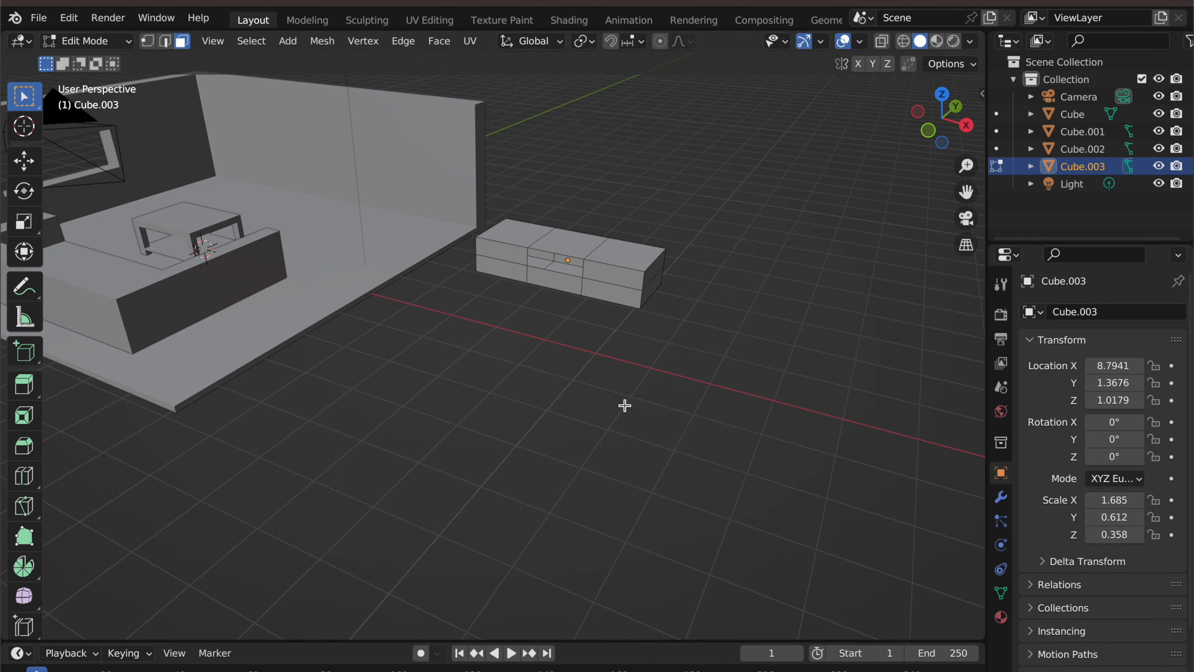
Switch to edge selection and fill a horizontal shelf face between the middle opening's front and back edges at half height
{"action": "scroll", "coordinate": [575, 277], "scroll_direction": "up", "scroll_amount": 5}
{"action": "middle_click_drag", "start_coordinate": [610, 280], "coordinate": [648, 282]}
{"action": "left_click", "coordinate": [166, 46]}
{"action": "left_click", "coordinate": [630, 171]}
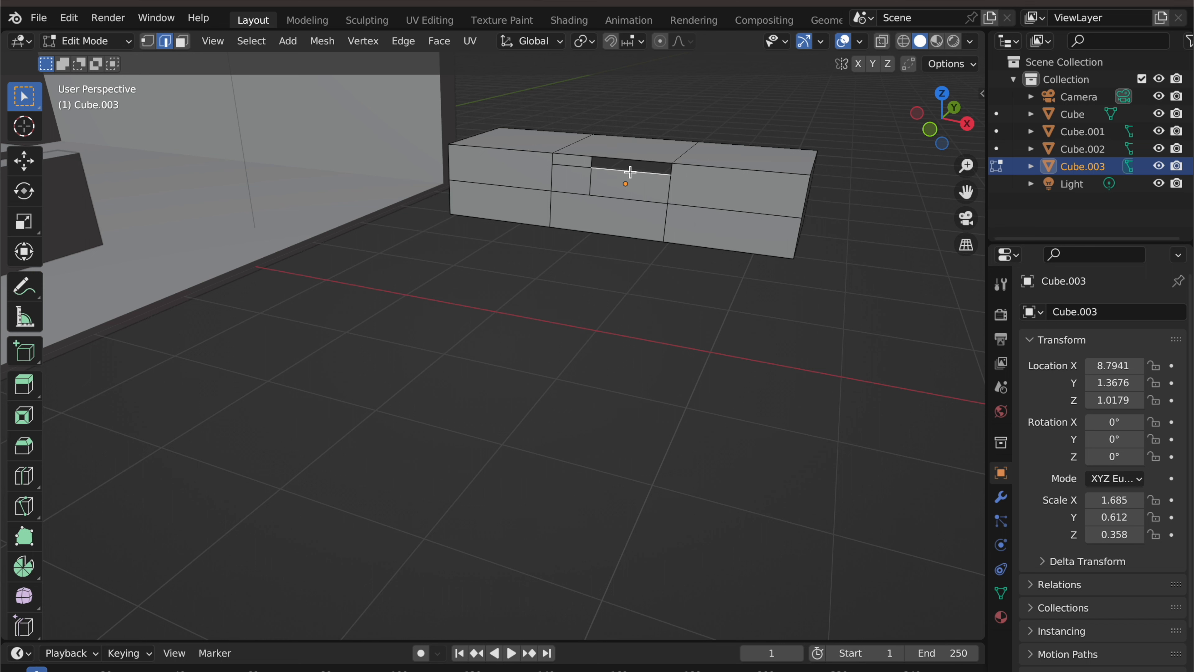
{"action": "left_click", "coordinate": [620, 200], "text": "shift"}
{"action": "key", "text": "f"}
{"action": "left_click", "coordinate": [609, 234]}
Switch to face selection and delete the lower middle face on the block's near long side
{"action": "left_click", "coordinate": [182, 41]}
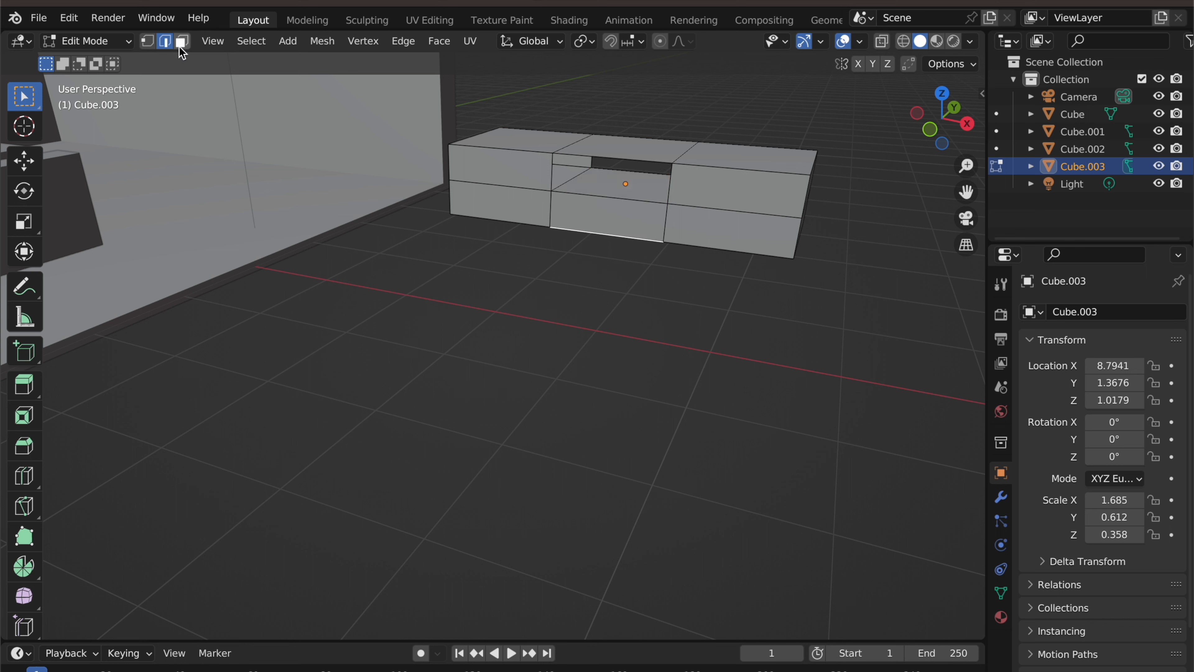
{"action": "left_click", "coordinate": [602, 215]}
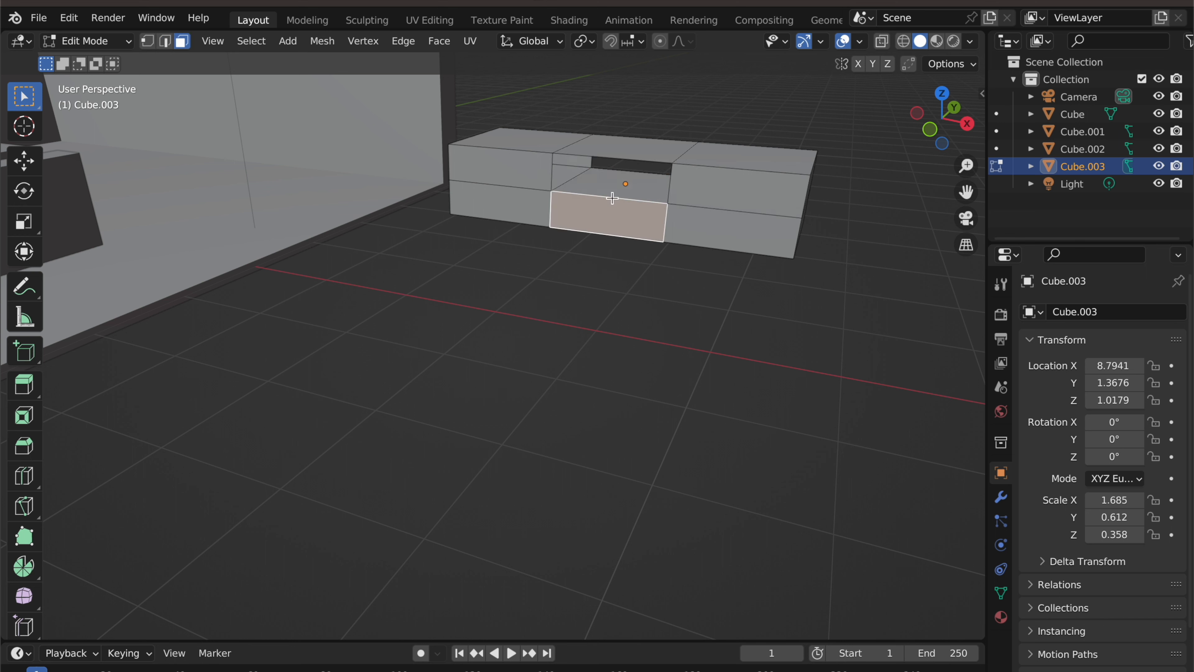
{"action": "right_click", "coordinate": [609, 189]}
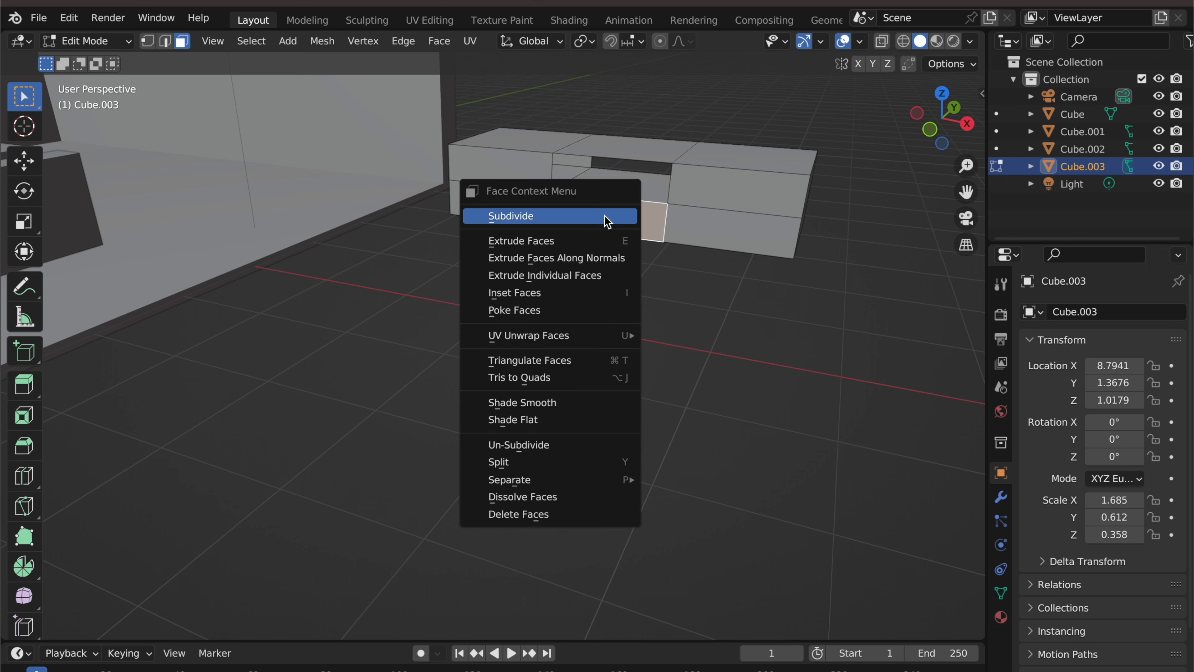
{"action": "left_click", "coordinate": [562, 514]}
Delete the matching lower middle face on the block's opposite long side
{"action": "middle_click_drag", "start_coordinate": [683, 349], "coordinate": [413, 349]}
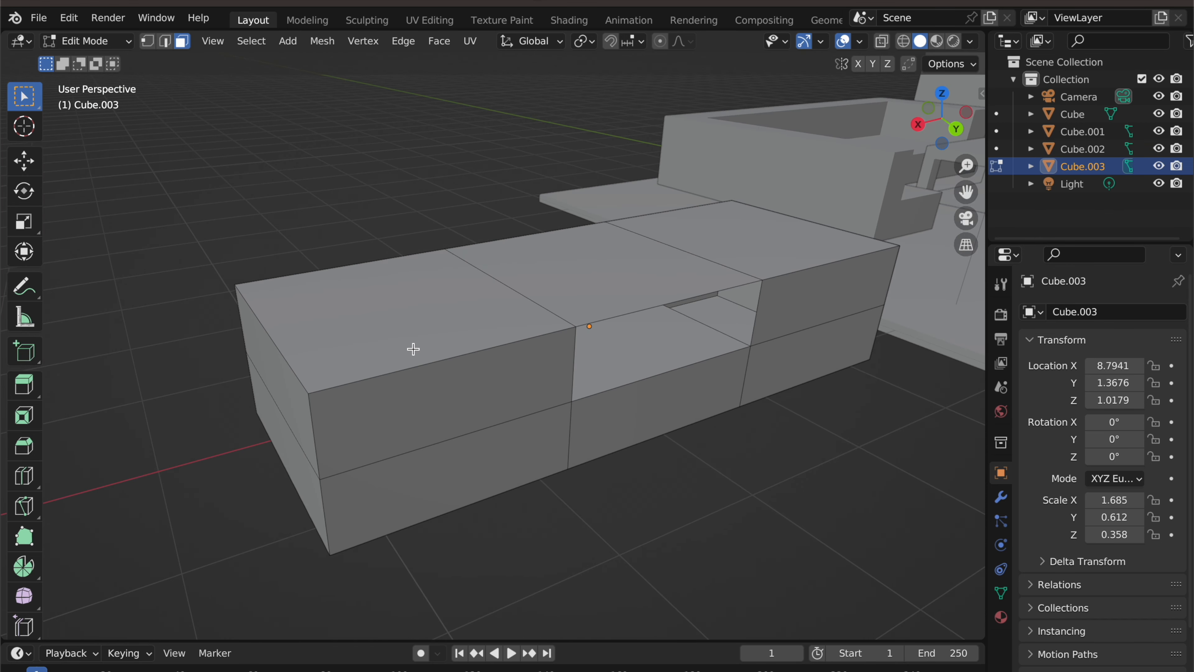
{"action": "left_click", "coordinate": [623, 413]}
{"action": "right_click", "coordinate": [624, 412]}
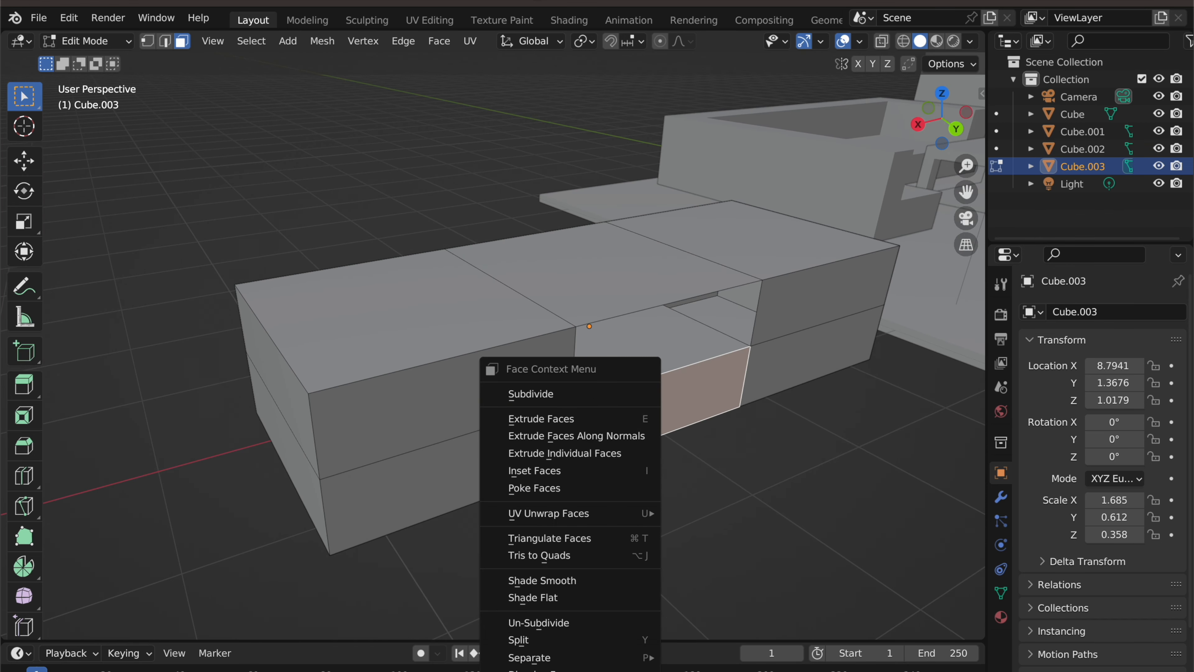
{"action": "left_click", "coordinate": [620, 669]}
Switch to edge selection and fill the upper compartment's inner side wall at the -X end, between its front and back vertical edges
{"action": "middle_click_drag", "start_coordinate": [631, 480], "coordinate": [900, 455]}
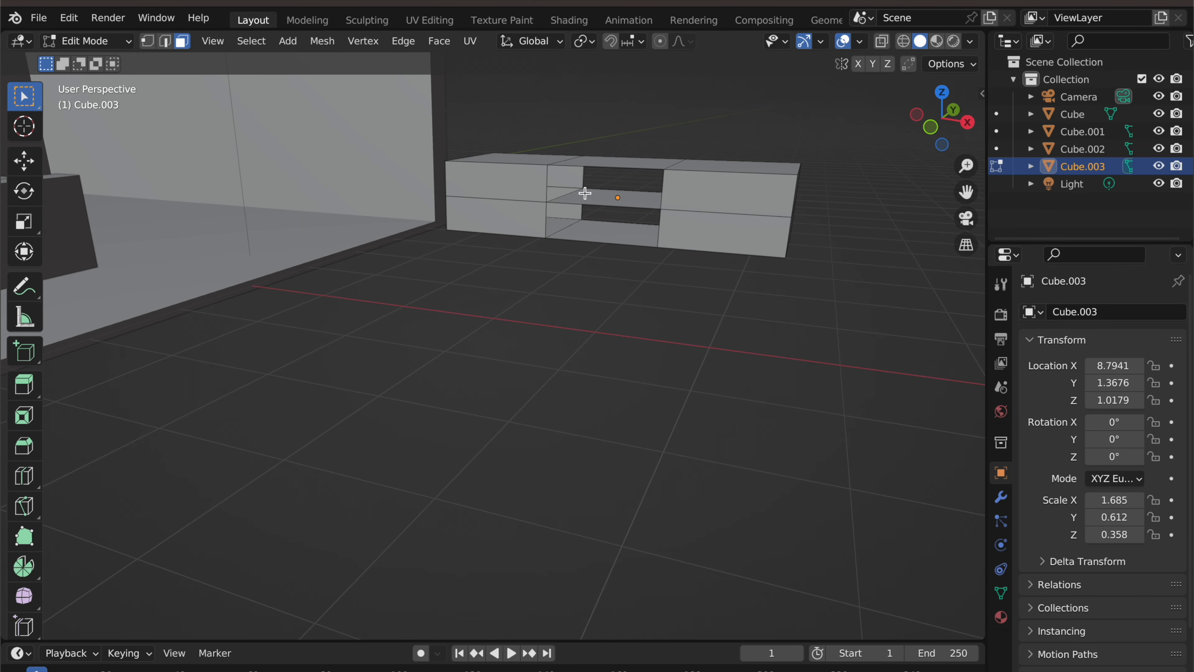
{"action": "left_click", "coordinate": [581, 182]}
{"action": "left_click", "coordinate": [165, 41]}
{"action": "left_click", "coordinate": [582, 181]}
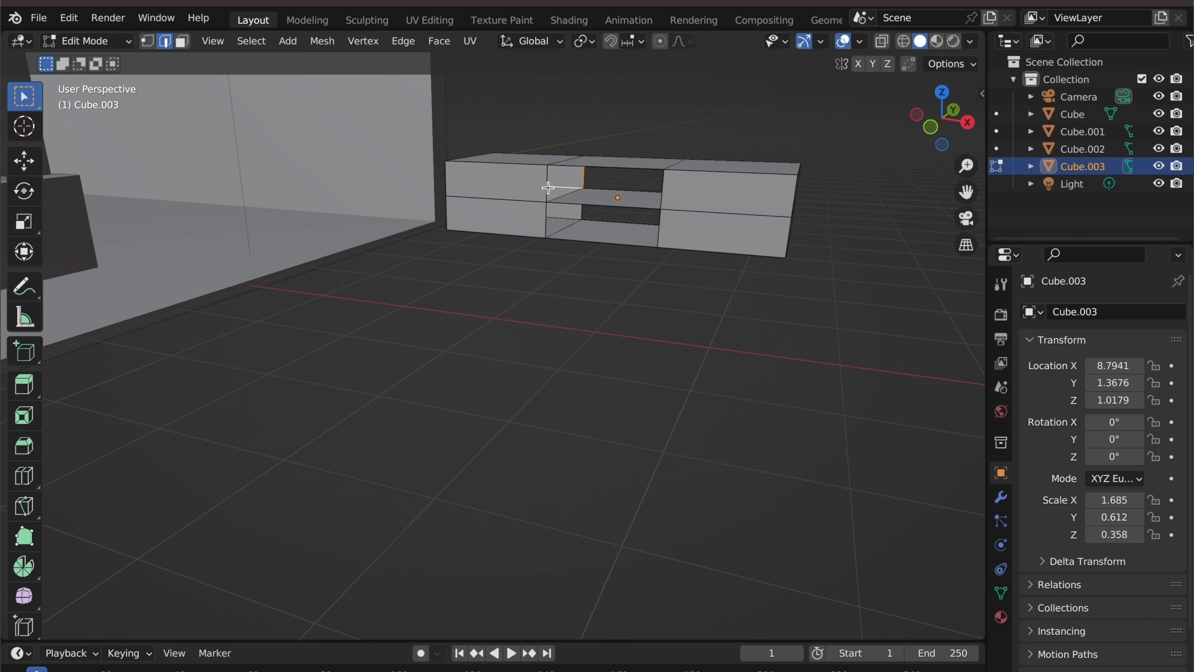
{"action": "left_click", "coordinate": [601, 188]}
{"action": "left_click", "coordinate": [584, 181]}
{"action": "key", "text": "f"}
{"action": "left_click", "coordinate": [591, 273]}
{"action": "left_click", "coordinate": [582, 224]}
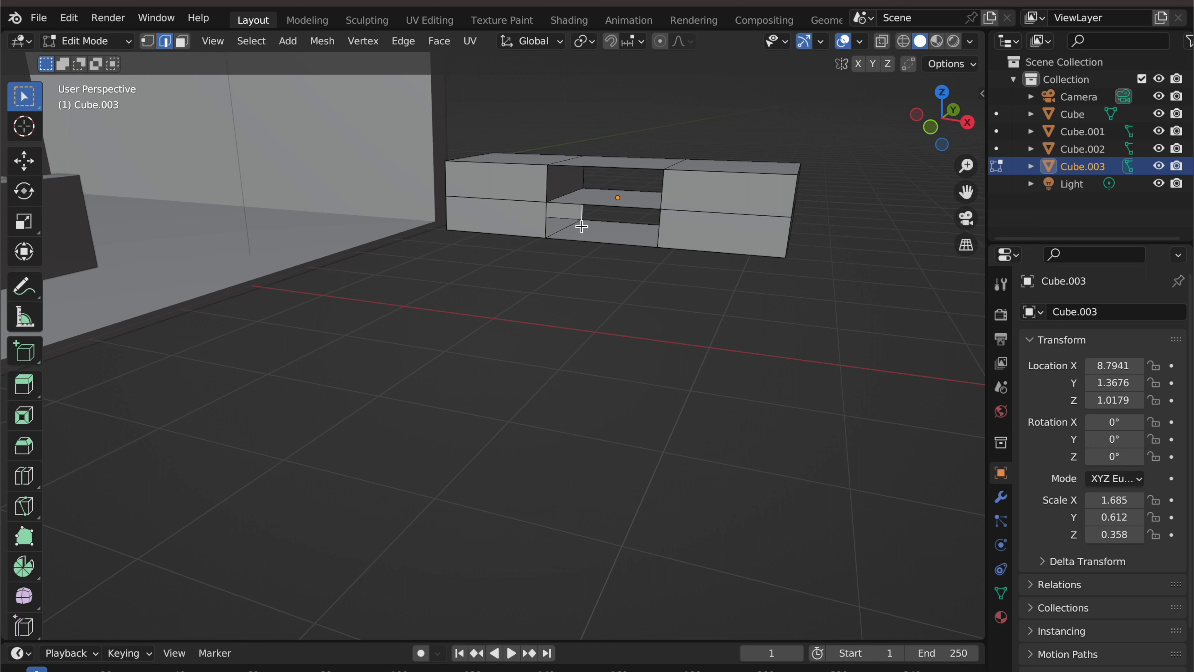
{"action": "key", "text": "f"}
{"action": "key", "text": "f"}
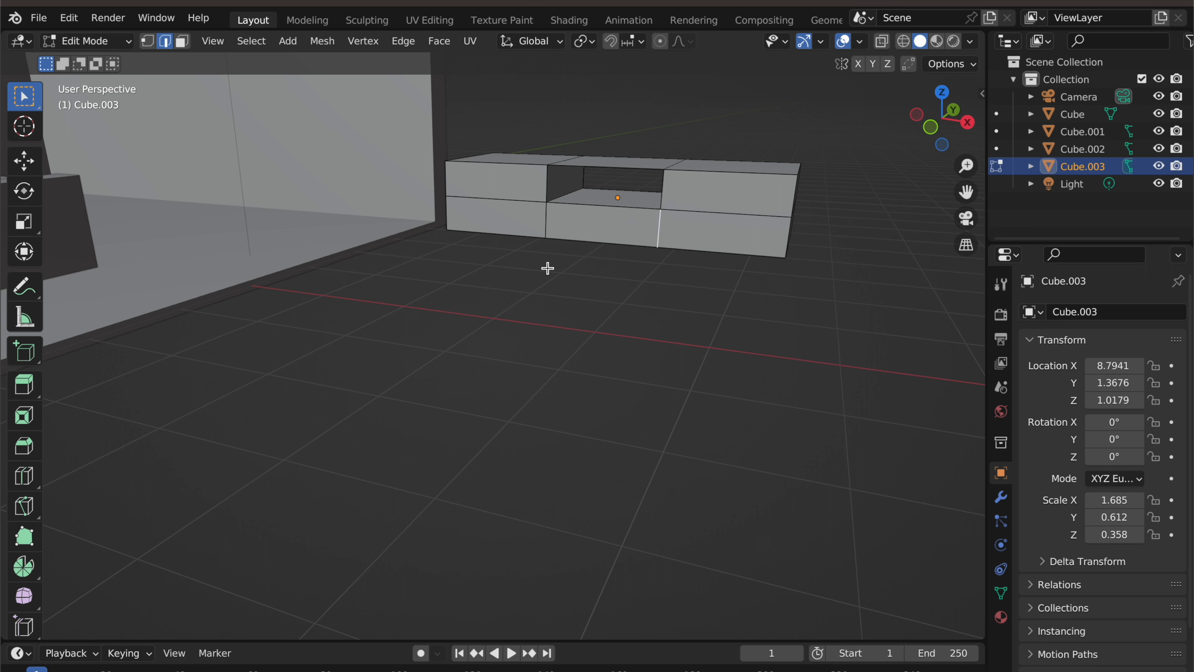
{"action": "key", "text": "ctrl+z"}
{"action": "key", "text": "ctrl+z"}
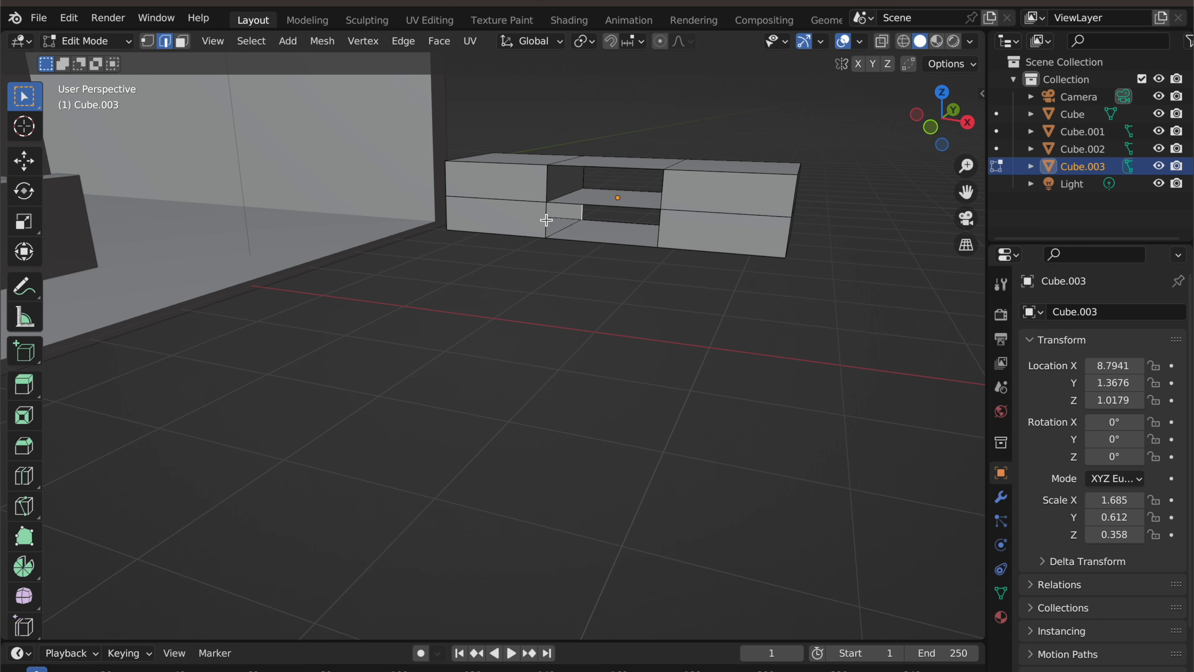
{"action": "key", "text": "ctrl+z"}
Fill the inner side walls of the lower and upper compartments at the +X end of the middle opening
{"action": "middle_click_drag", "start_coordinate": [586, 319], "coordinate": [674, 309]}
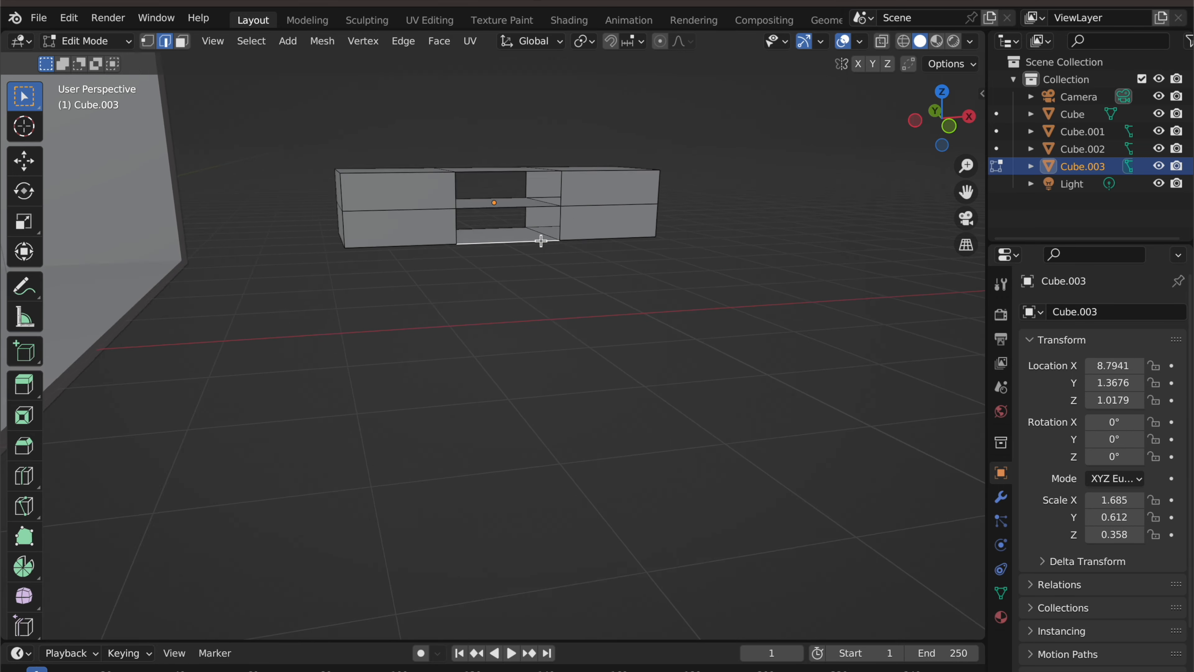
{"action": "scroll", "coordinate": [541, 240], "scroll_direction": "up", "scroll_amount": 2}
{"action": "left_click", "coordinate": [541, 166]}
{"action": "left_click", "coordinate": [597, 163]}
{"action": "left_click", "coordinate": [544, 157]}
{"action": "left_click", "coordinate": [599, 159], "text": "shift"}
{"action": "key", "text": "f"}
{"action": "left_click", "coordinate": [548, 112]}
{"action": "left_click", "coordinate": [598, 111], "text": "shift"}
{"action": "key", "text": "f"}
Switch to face selection and extrude the lower compartment's floor face slightly upward to thicken the base, ending with nothing selected
{"action": "middle_click_drag", "start_coordinate": [582, 179], "coordinate": [569, 371]}
{"action": "left_click", "coordinate": [545, 222]}
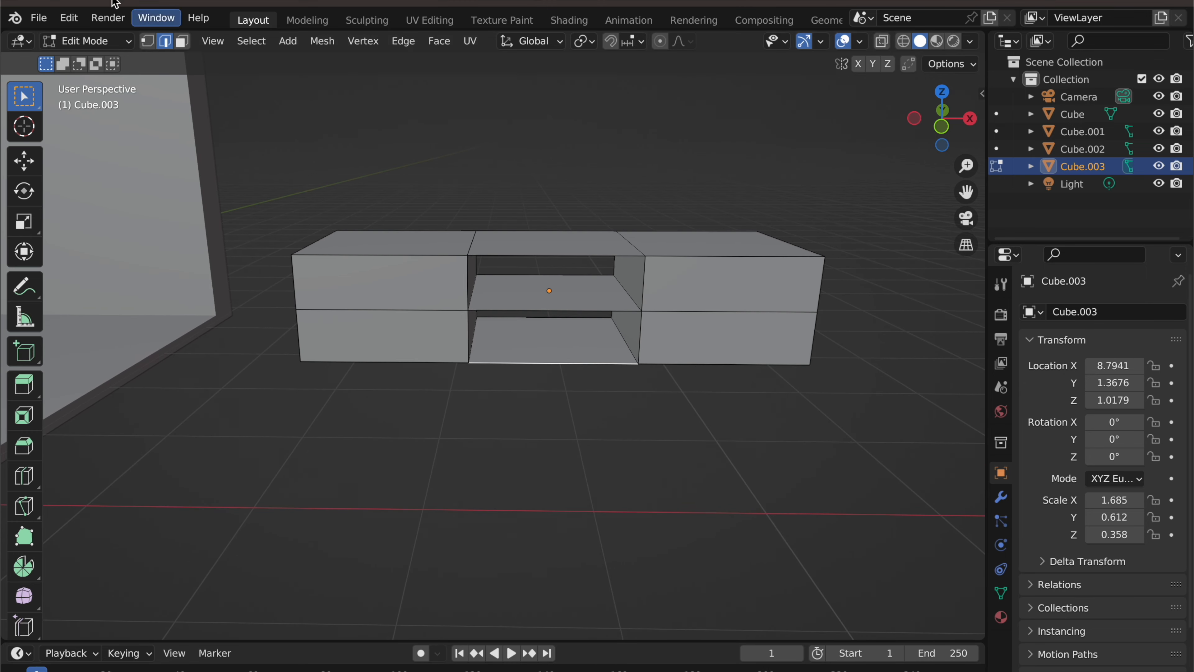
{"action": "left_click", "coordinate": [182, 41]}
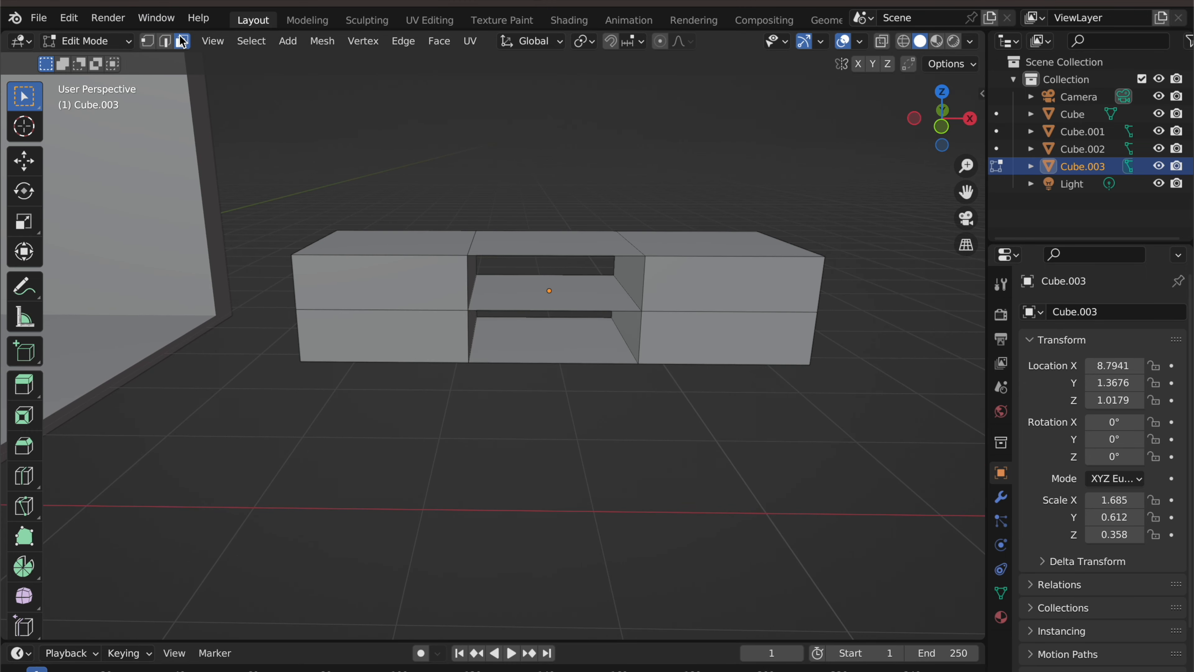
{"action": "left_click", "coordinate": [545, 330]}
{"action": "key", "text": "e"}
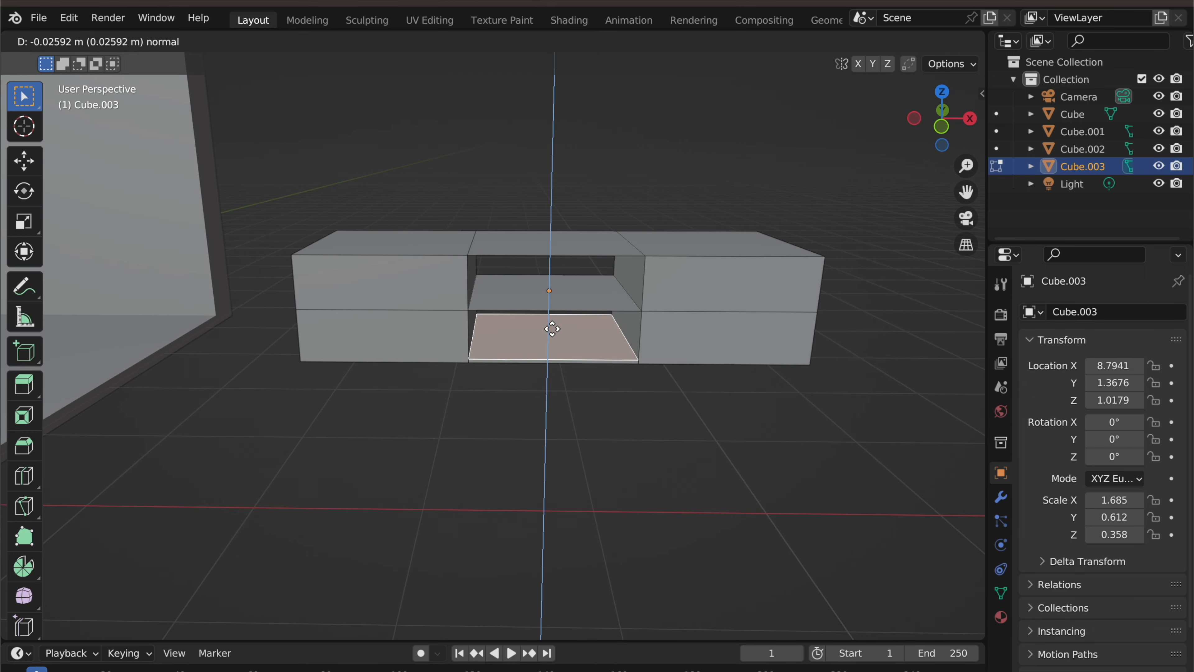
{"action": "left_click", "coordinate": [551, 327]}
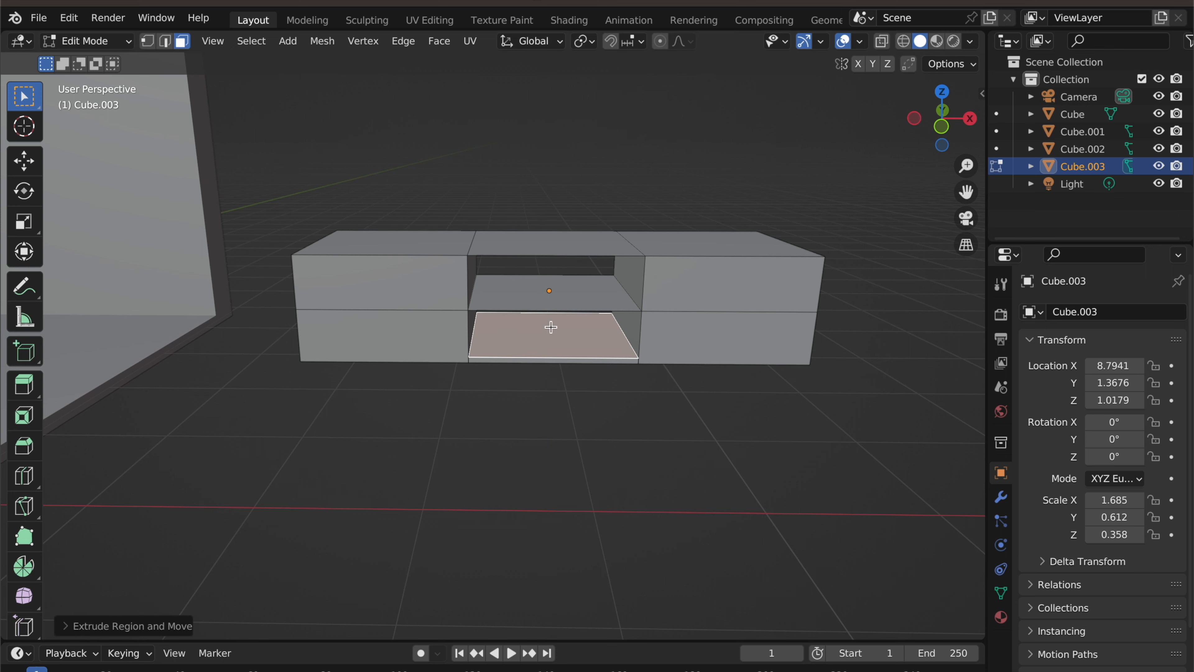
{"action": "left_click", "coordinate": [612, 423]}
Extrude the ceiling face of the middle opening slightly downward to give the top thickness, ending with nothing selected
{"action": "middle_click_drag", "start_coordinate": [614, 424], "coordinate": [576, 434]}
{"action": "scroll", "coordinate": [576, 423], "scroll_direction": "down", "scroll_amount": 3}
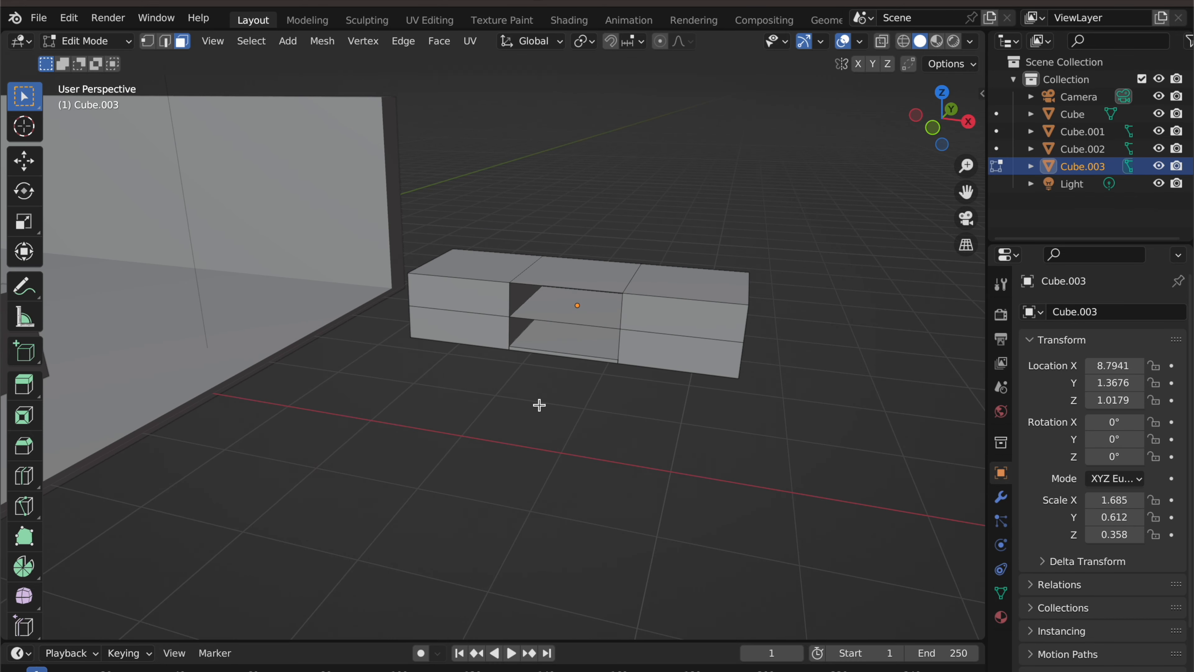
{"action": "middle_click_drag", "start_coordinate": [587, 367], "coordinate": [583, 324]}
{"action": "scroll", "coordinate": [583, 324], "scroll_direction": "up", "scroll_amount": 5}
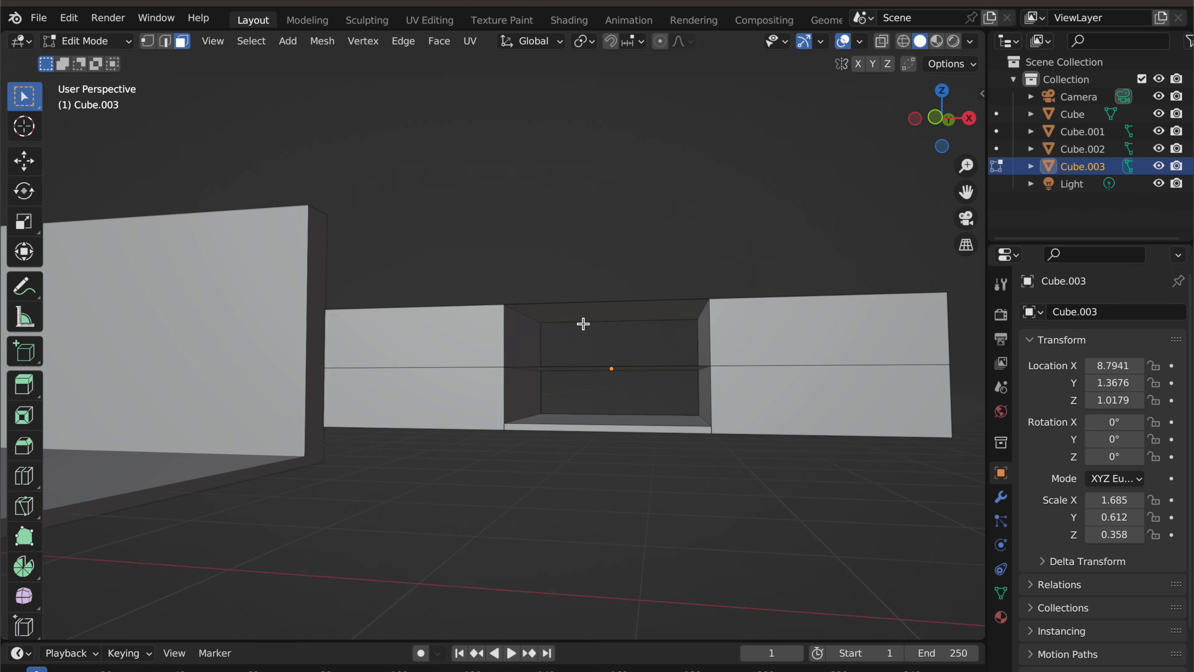
{"action": "left_click", "coordinate": [586, 307]}
{"action": "key", "text": "e"}
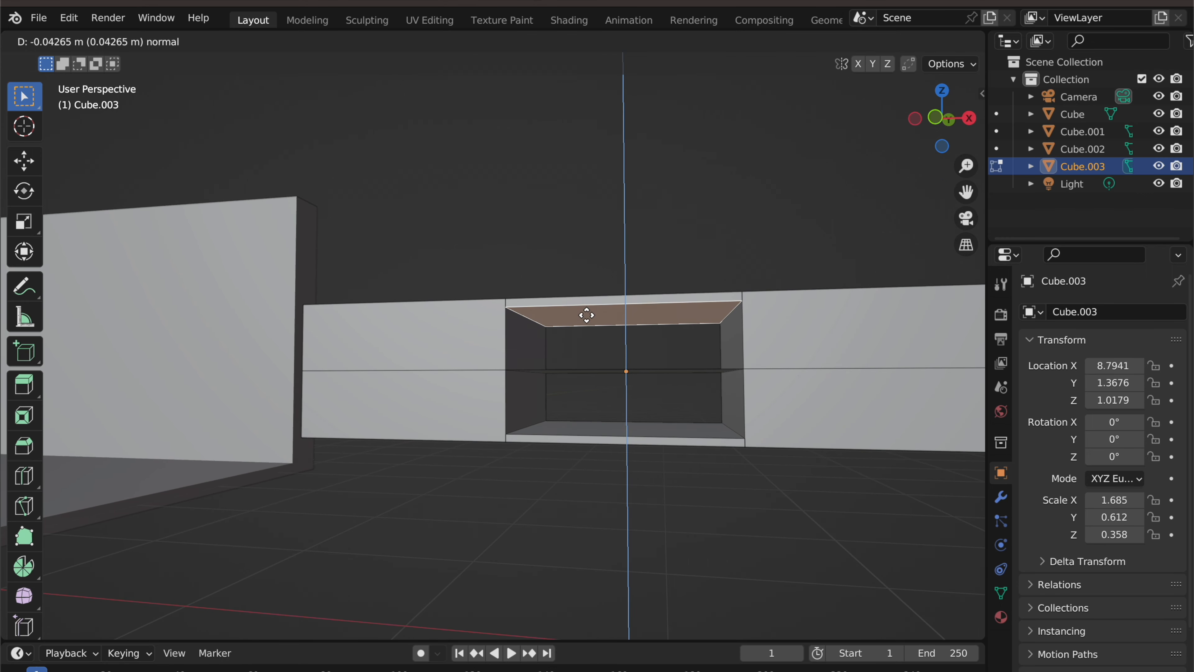
{"action": "left_click", "coordinate": [586, 312]}
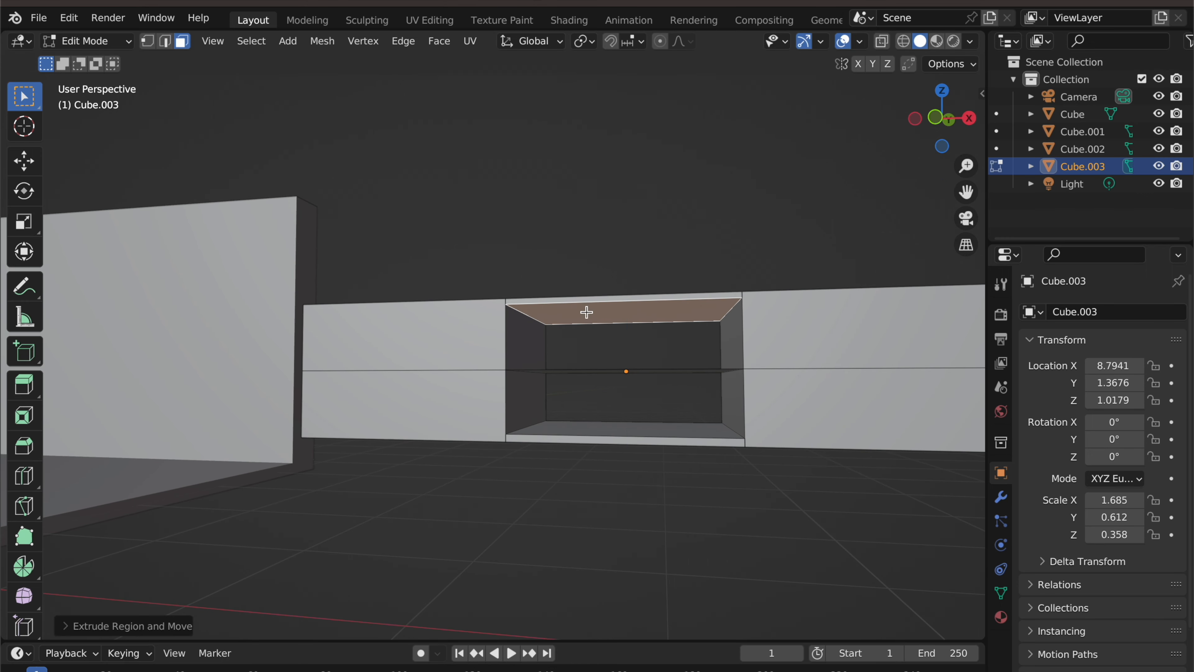
{"action": "left_click", "coordinate": [608, 243]}
{"action": "middle_click_drag", "start_coordinate": [610, 248], "coordinate": [607, 276]}
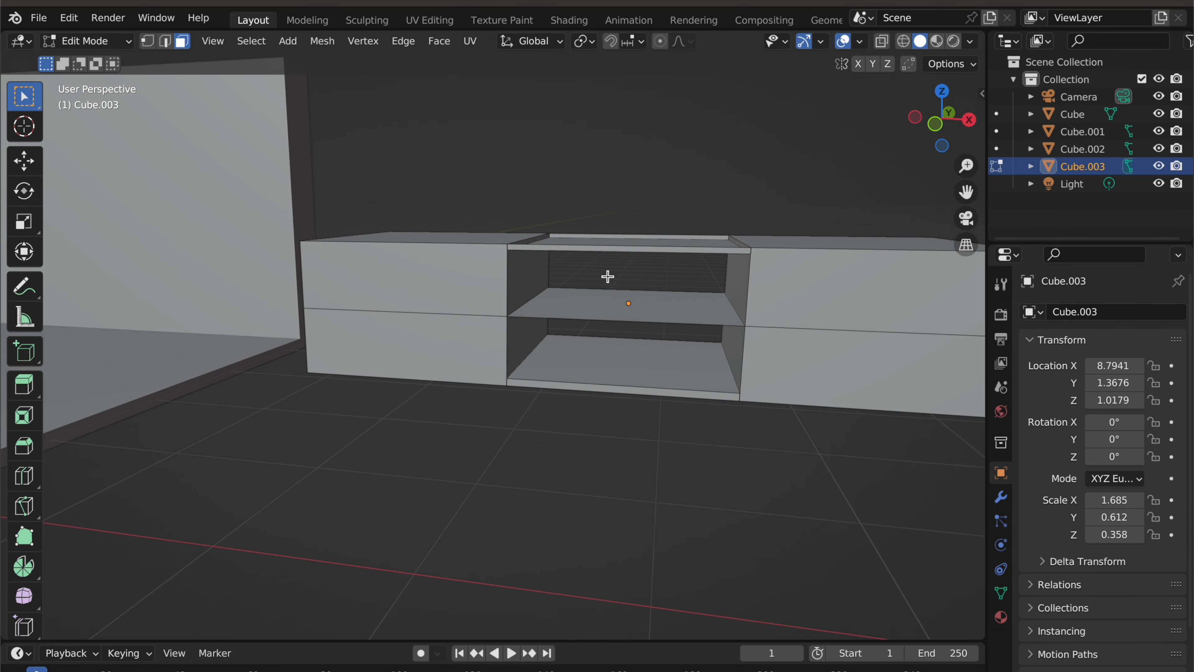
{"action": "middle_click_drag", "start_coordinate": [660, 309], "coordinate": [655, 333]}
{"action": "scroll", "coordinate": [653, 329], "scroll_direction": "down", "scroll_amount": 3}
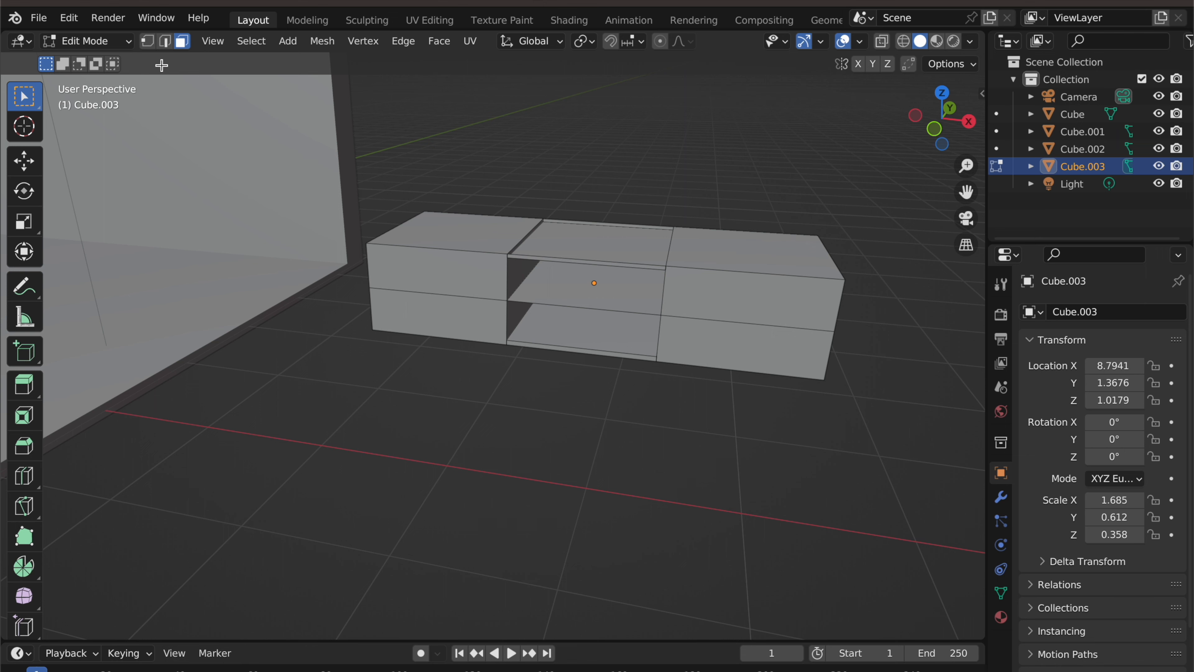
Return to Object Mode and move the cabinet into the room, to about X 2.6 m and Y 1.0 m
{"action": "key", "text": "Tab"}
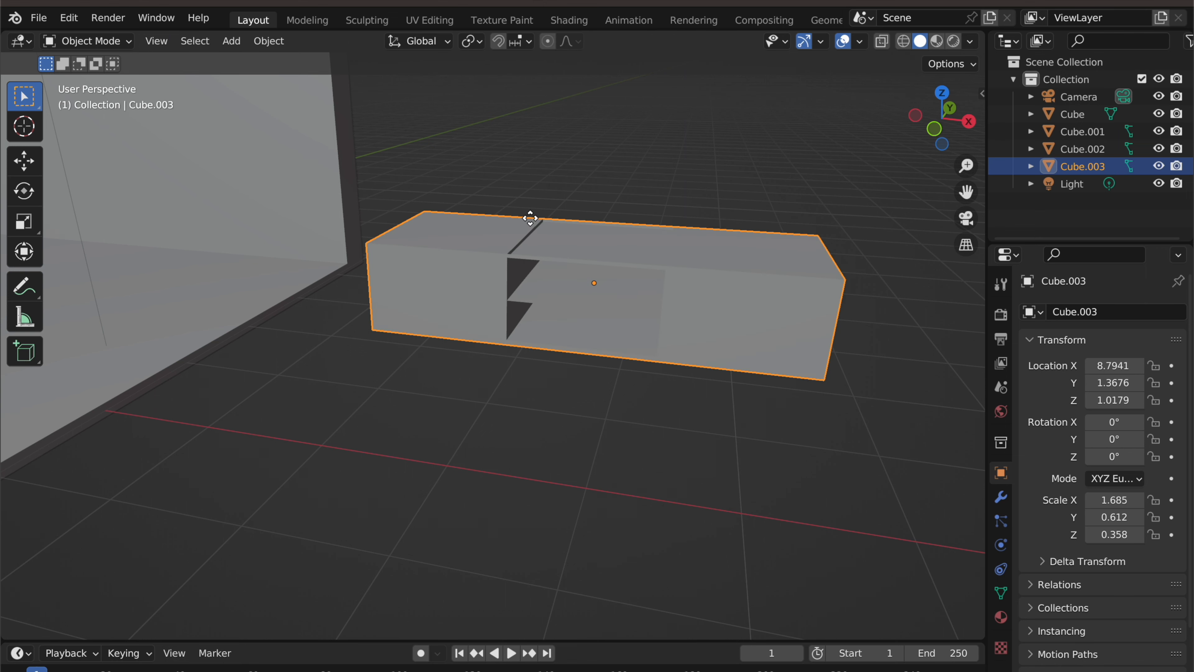
{"action": "key", "text": "g"}
{"action": "left_click", "coordinate": [189, 178]}
{"action": "middle_click_drag", "start_coordinate": [191, 180], "coordinate": [790, 157]}
{"action": "key", "text": "g"}
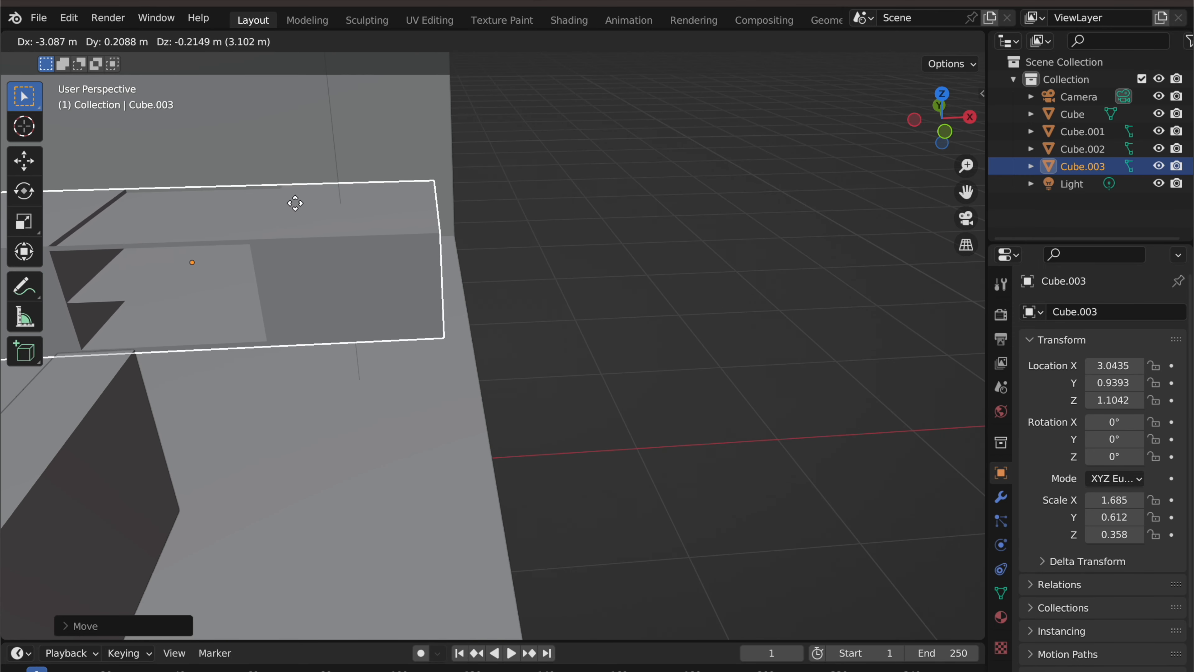
{"action": "left_click", "coordinate": [237, 200]}
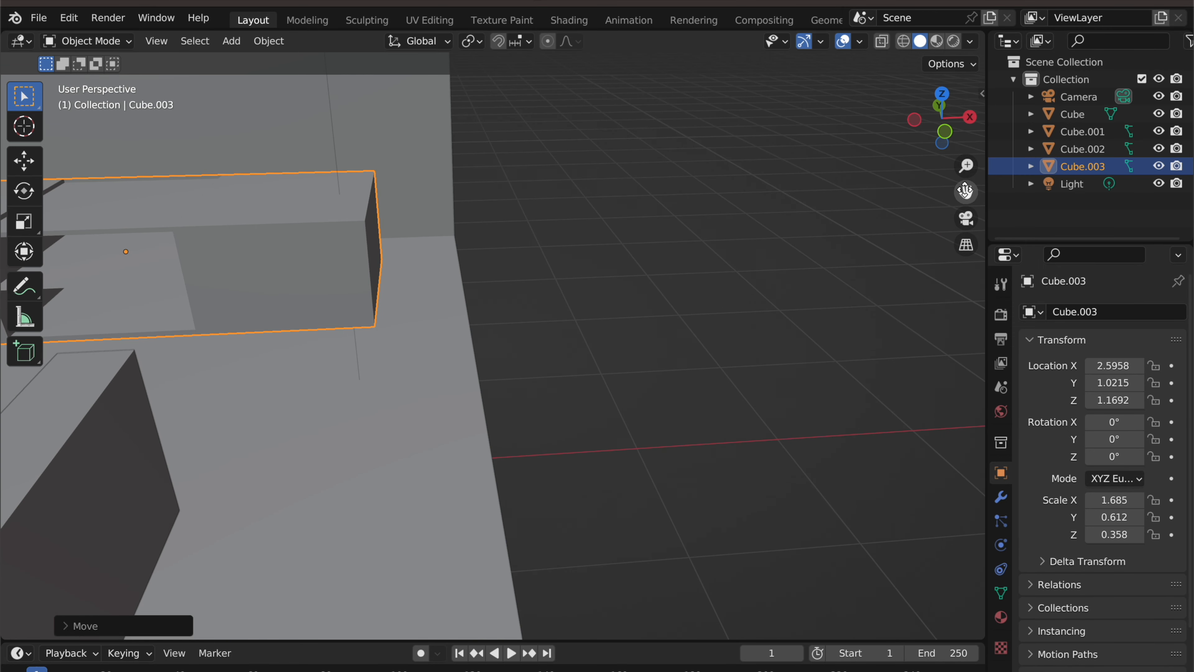
Move the cabinet in front of the back wall behind the table, to about X -0.24 m and Y 2.27 m
{"action": "left_click_drag", "start_coordinate": [966, 192], "coordinate": [1193, 159]}
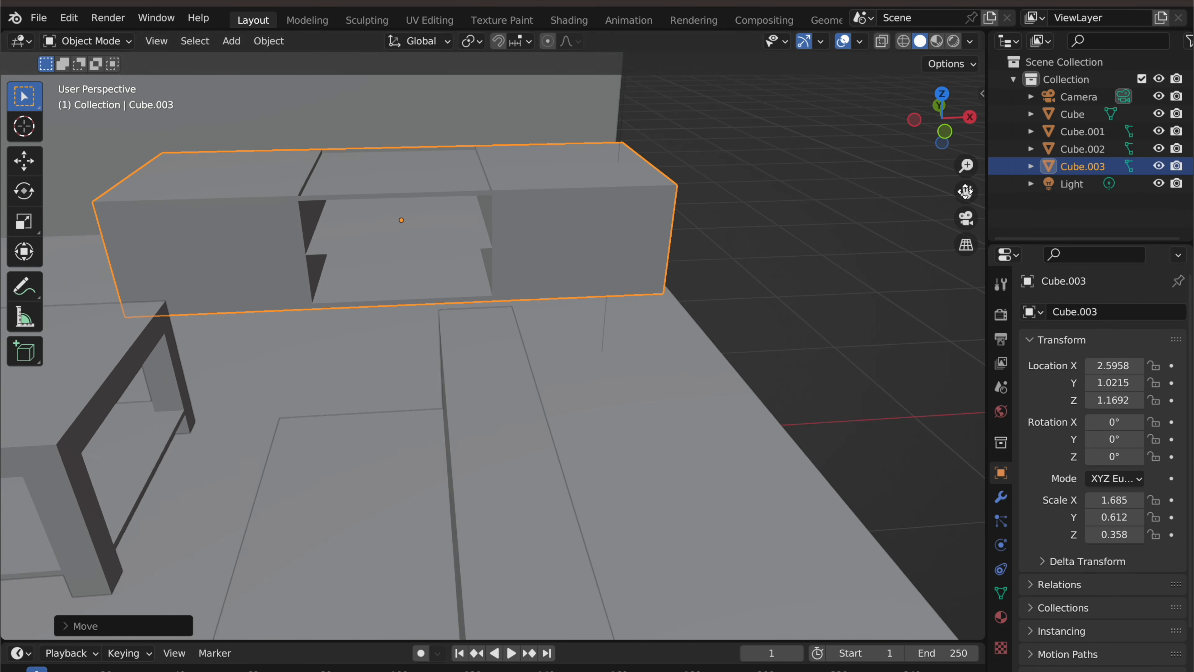
{"action": "key", "text": "g"}
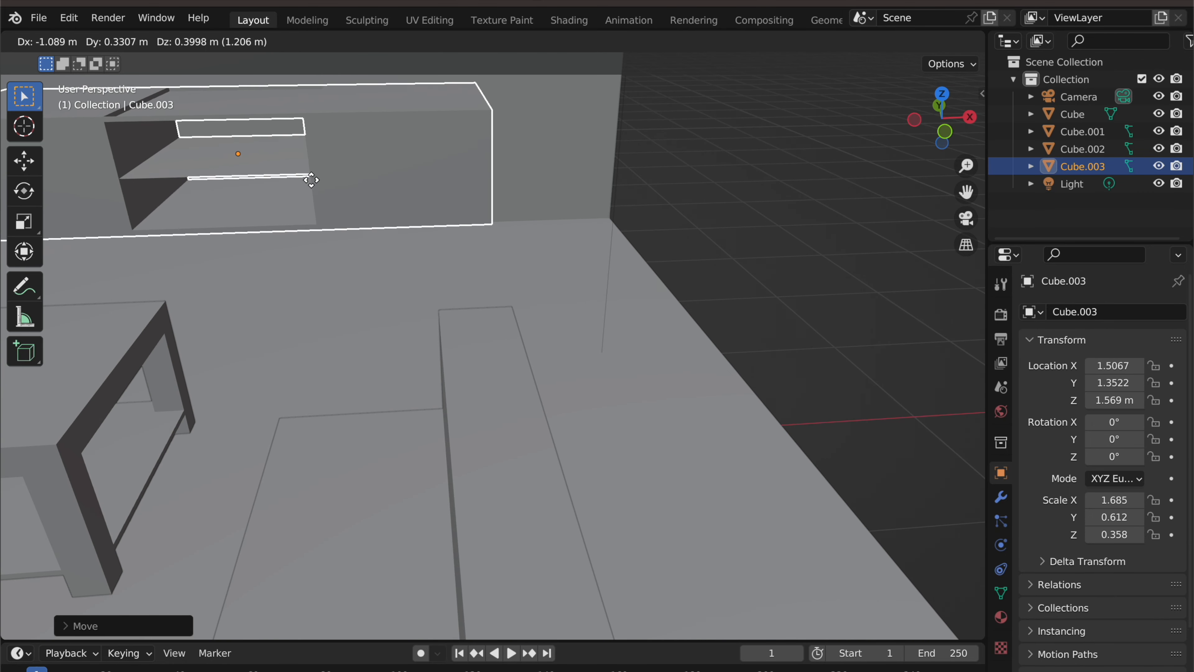
{"action": "left_click", "coordinate": [285, 181]}
{"action": "mouse_move", "coordinate": [968, 192]}
{"action": "left_mouse_down"}
{"action": "mouse_move", "coordinate": [860, 195]}
{"action": "mouse_move", "coordinate": [969, 193]}
{"action": "left_mouse_up"}
{"action": "scroll", "coordinate": [303, 339], "scroll_direction": "down", "scroll_amount": 7}
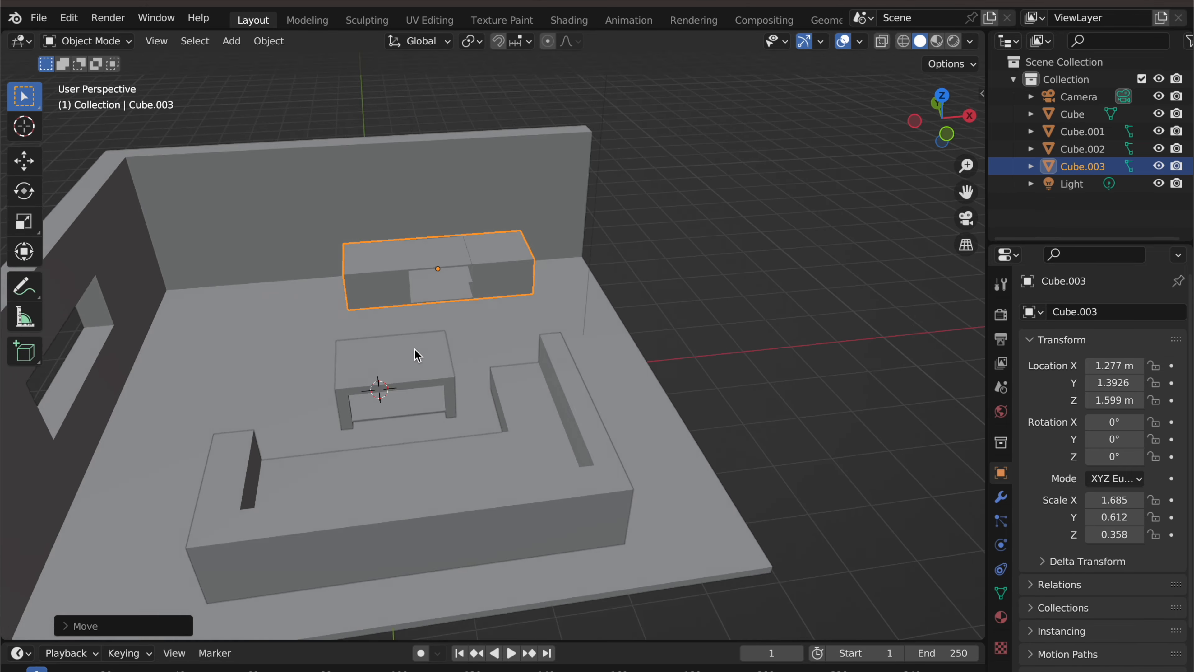
{"action": "middle_click_drag", "start_coordinate": [417, 355], "coordinate": [442, 372]}
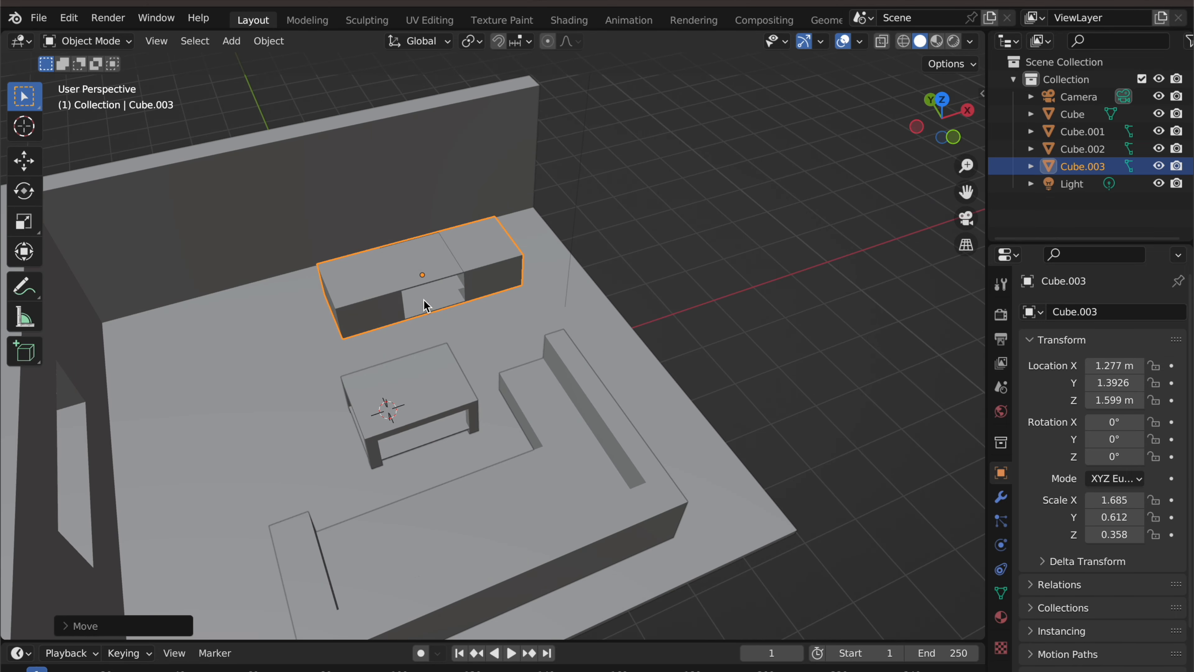
{"action": "key", "text": "g"}
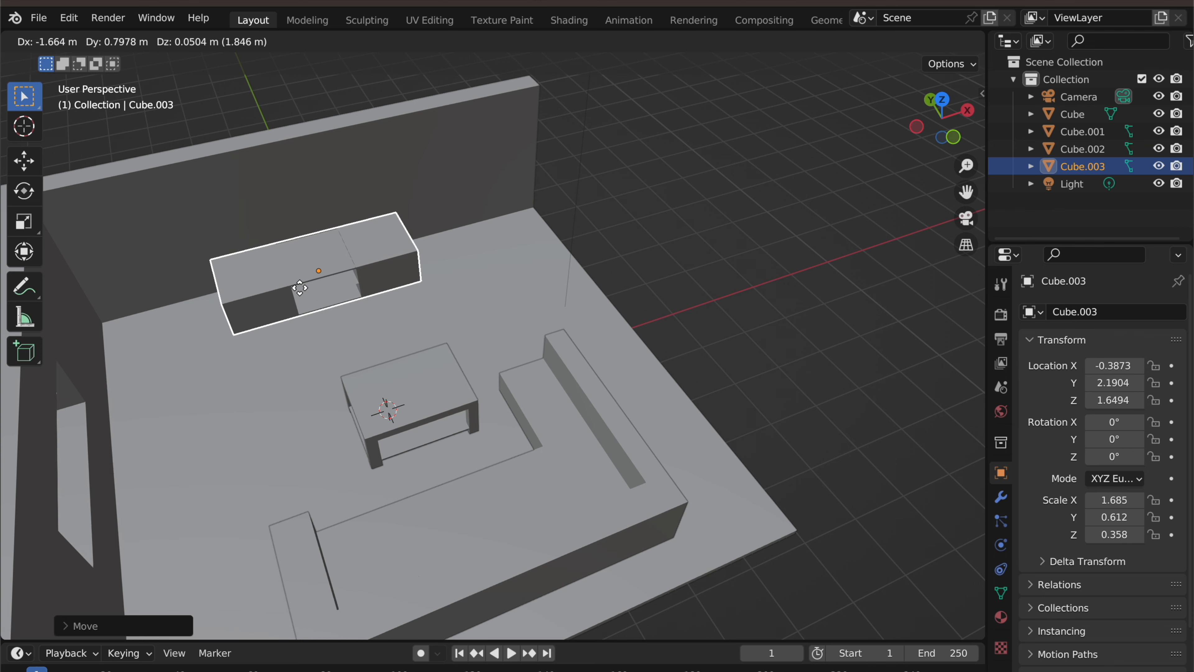
{"action": "left_click", "coordinate": [307, 284]}
Lower the cabinet along the Z axis toward the floor, to a height of about 0.5 m
{"action": "key", "text": "g"}
{"action": "key", "text": "z"}
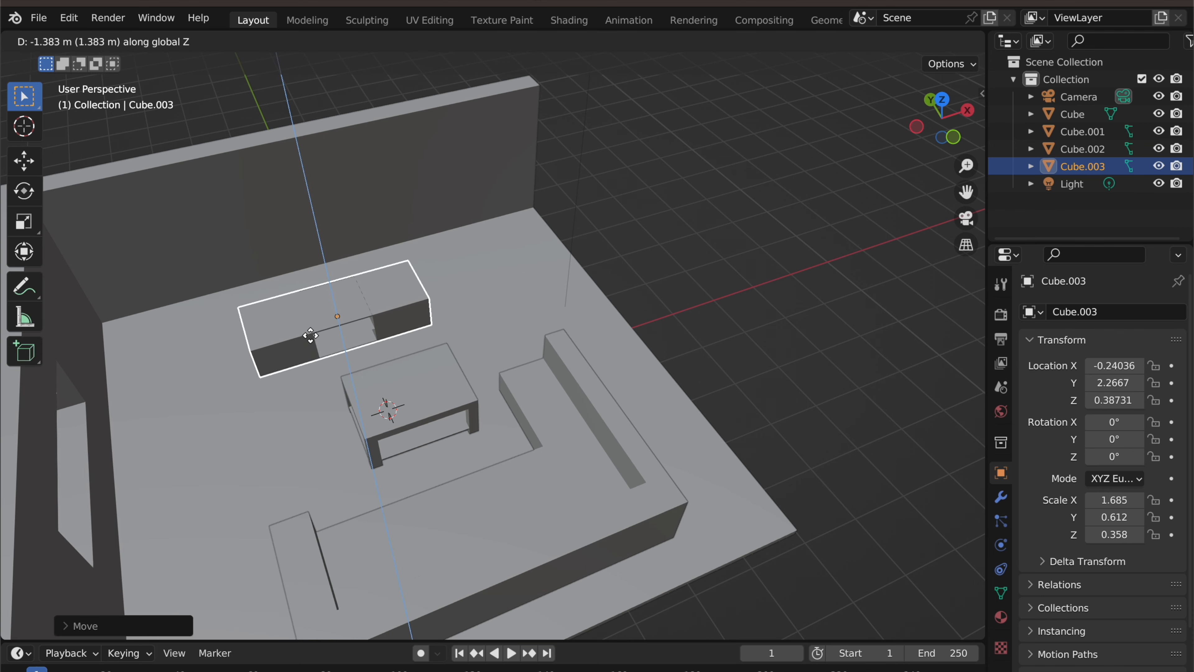
{"action": "left_click", "coordinate": [313, 337]}
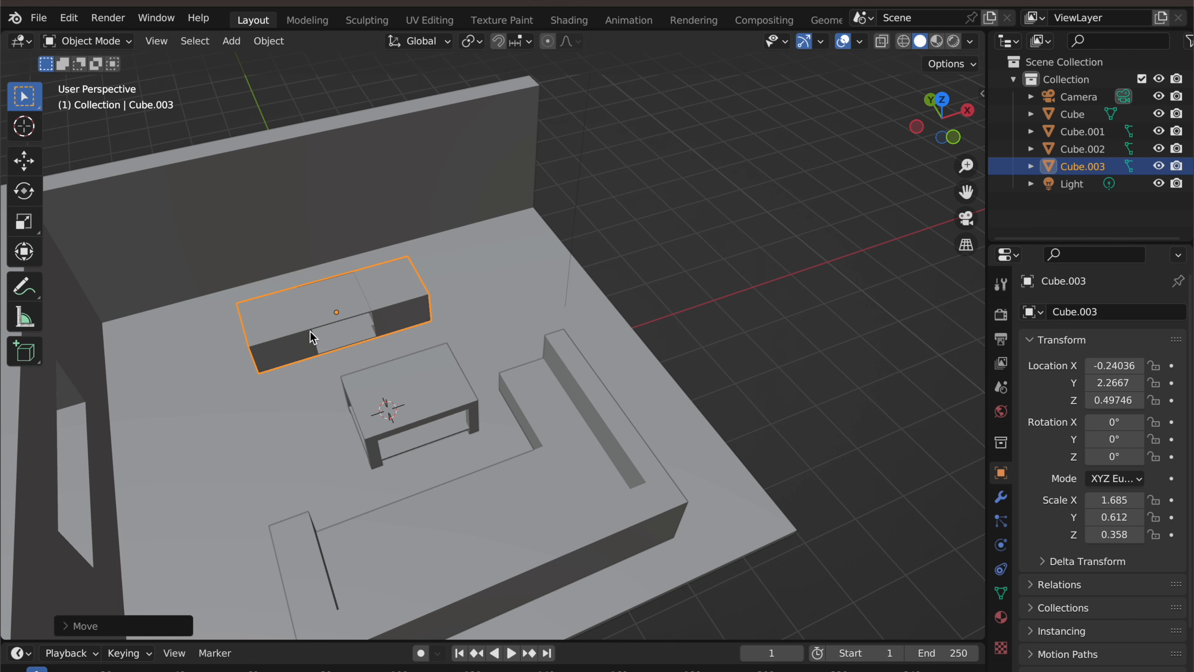
Move the cabinet along the Y axis toward the back wall, to about Y 3.68 m, and deselect it
{"action": "key", "text": "g"}
{"action": "key", "text": "y"}
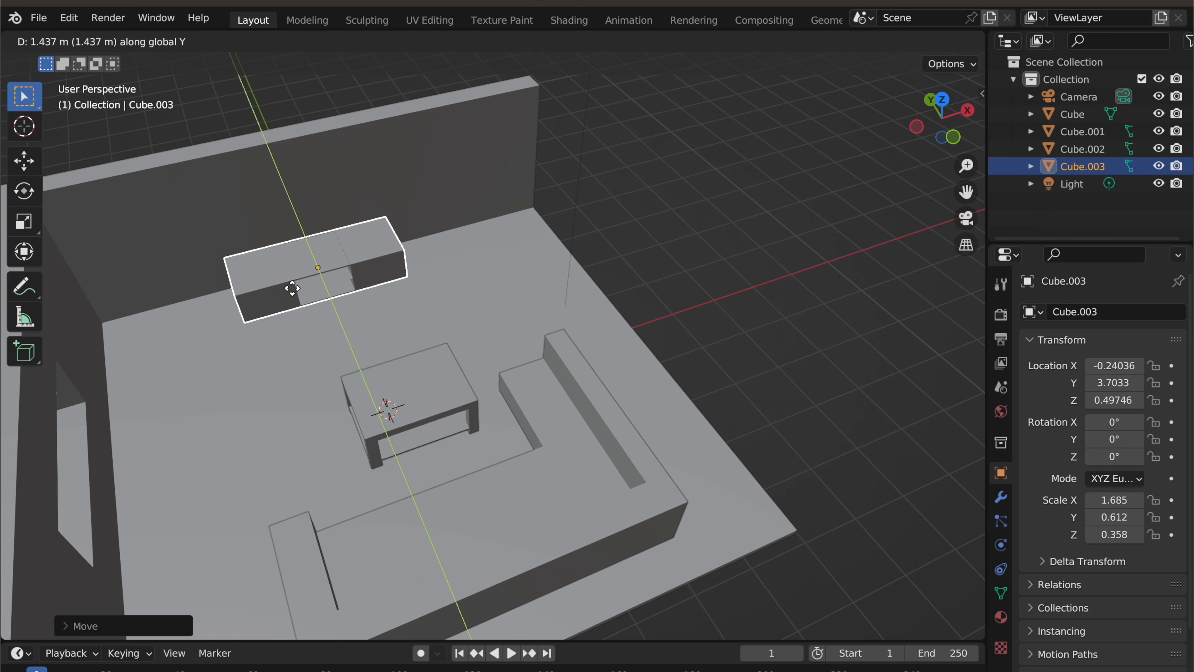
{"action": "left_click", "coordinate": [295, 292]}
{"action": "left_click", "coordinate": [672, 240]}
{"action": "middle_click_drag", "start_coordinate": [700, 245], "coordinate": [659, 208]}
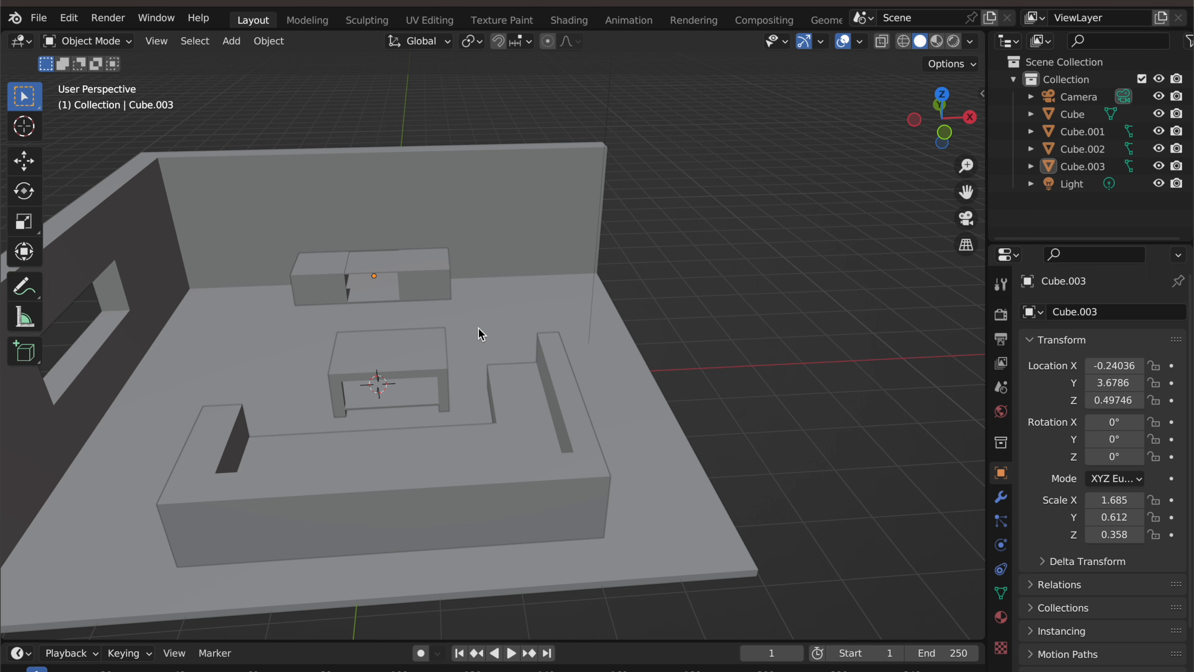
{"action": "scroll", "coordinate": [376, 243], "scroll_direction": "down", "scroll_amount": 3}
{"action": "scroll", "coordinate": [376, 243], "scroll_direction": "up", "scroll_amount": 6}
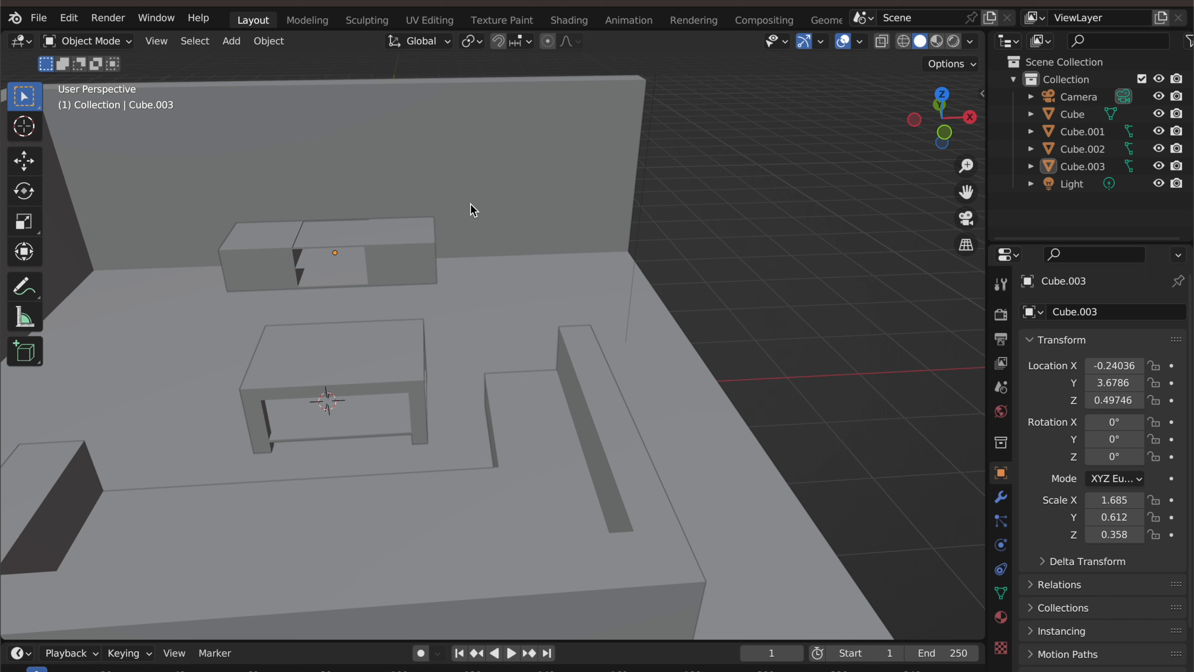
Add a cube and move it outside the room beside the open side, to about X 6.12 m, Y 1.15 m, Z 1.61 m
{"action": "middle_click_drag", "start_coordinate": [870, 211], "coordinate": [855, 214]}
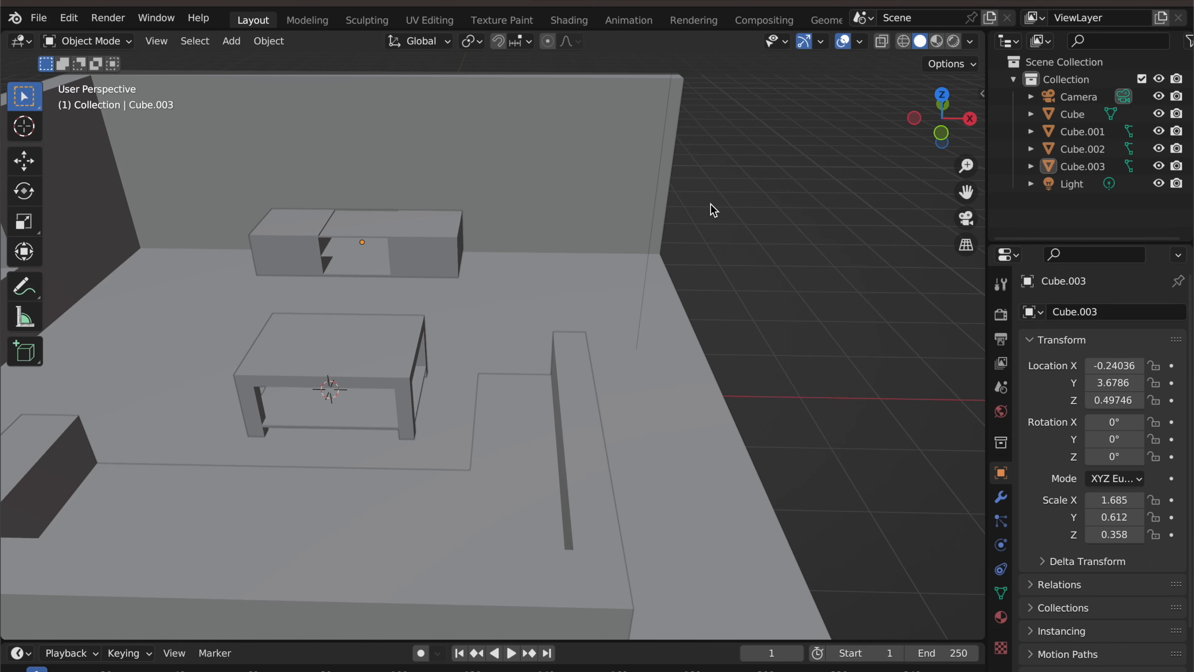
{"action": "key", "text": "shift+a"}
{"action": "mouse_move", "coordinate": [714, 207]}
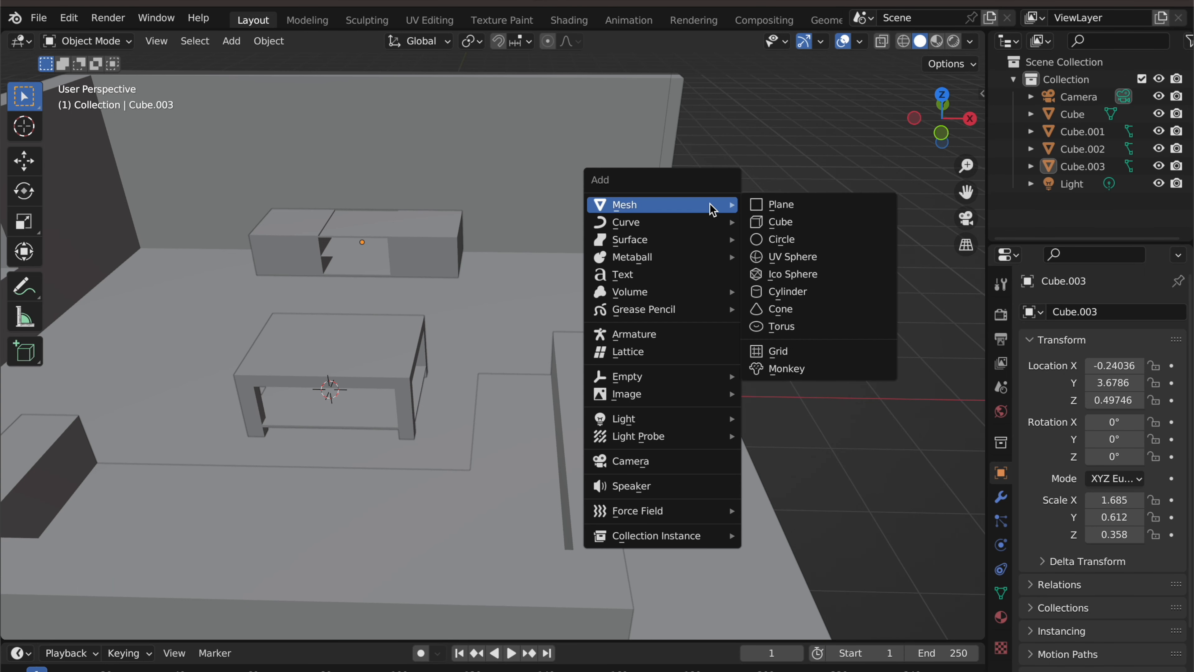
{"action": "left_click", "coordinate": [789, 221]}
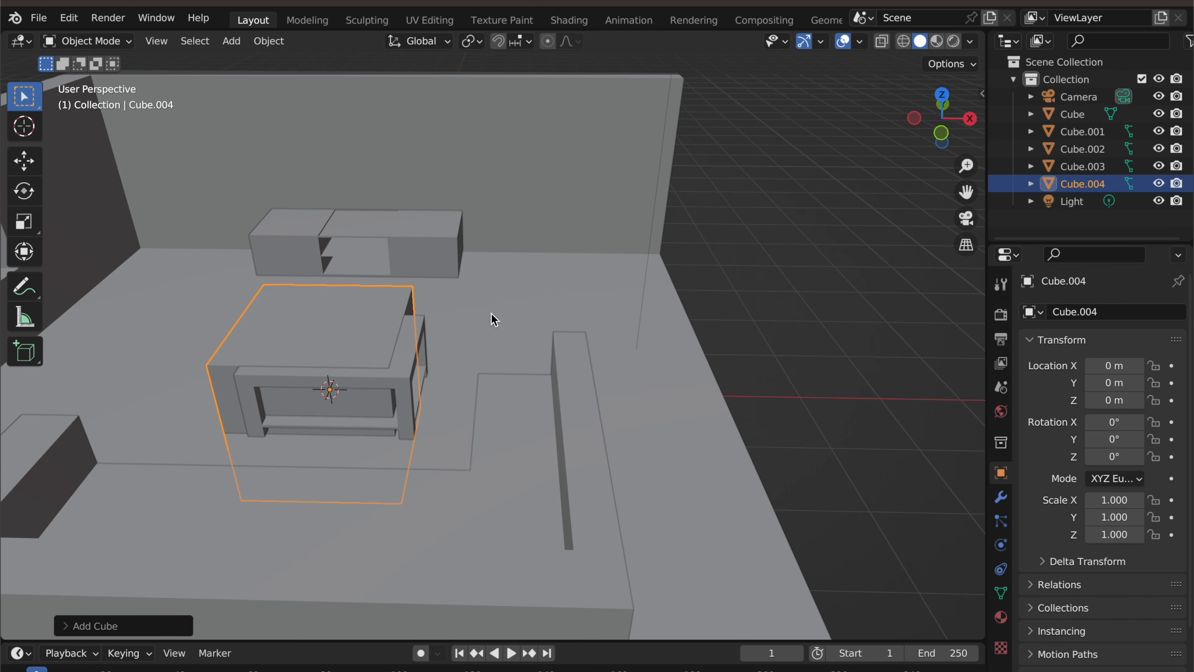
{"action": "key", "text": "g"}
{"action": "left_click", "coordinate": [925, 177]}
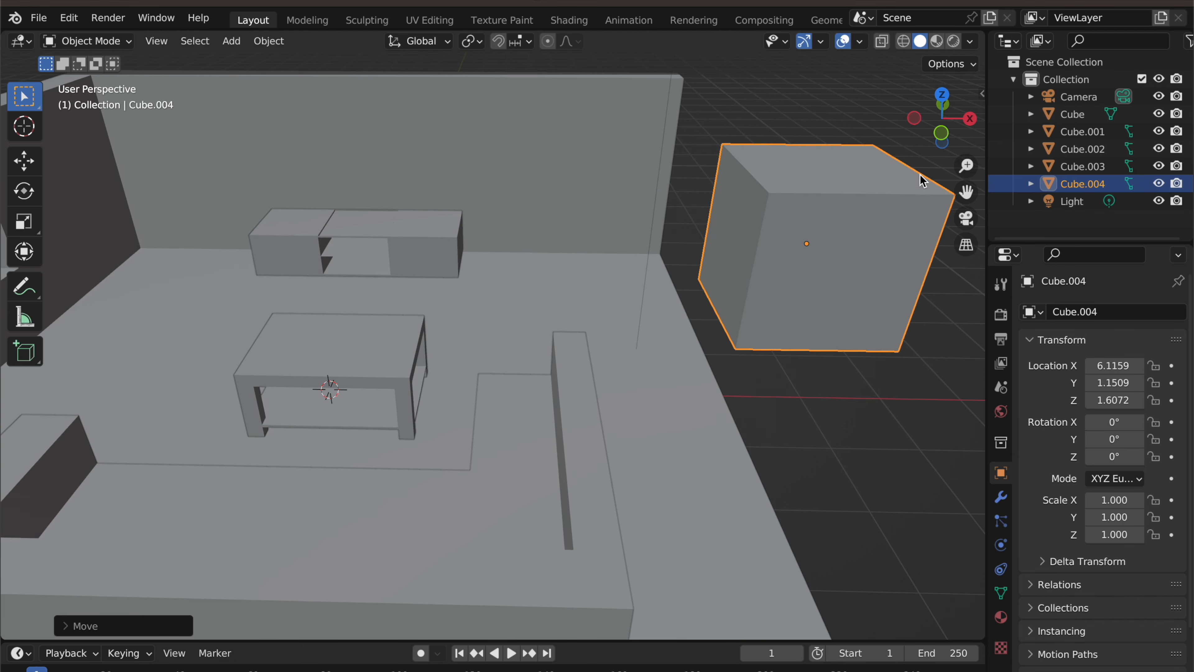
{"action": "left_click_drag", "start_coordinate": [965, 193], "coordinate": [844, 253]}
{"action": "left_click", "coordinate": [538, 277]}
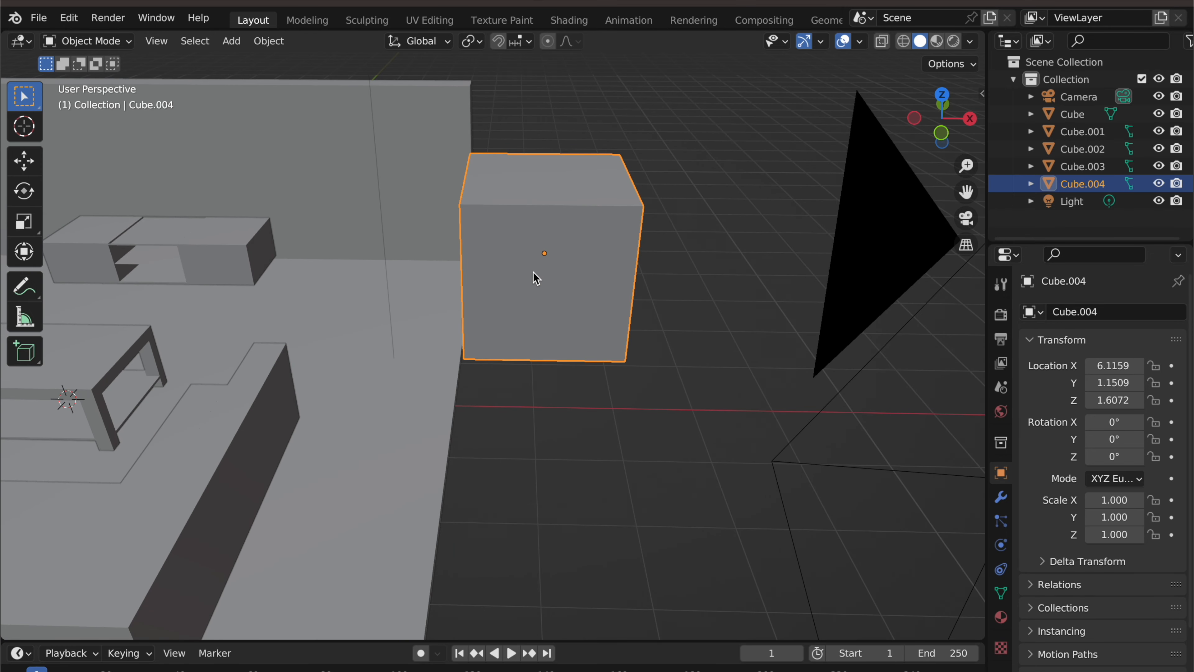
Scale the new cube to about -0.457 along Y and 0.416 along X to make a narrow upright box
{"action": "key", "text": "s"}
{"action": "key", "text": "y"}
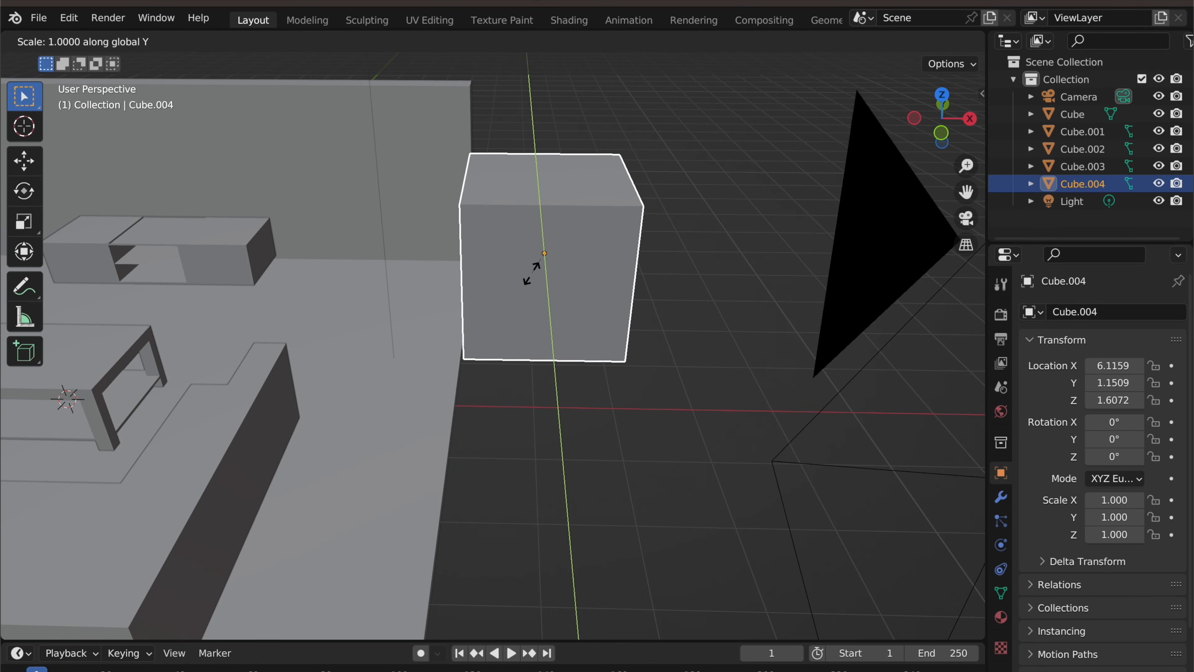
{"action": "left_click", "coordinate": [539, 250]}
{"action": "key", "text": "s"}
{"action": "key", "text": "x"}
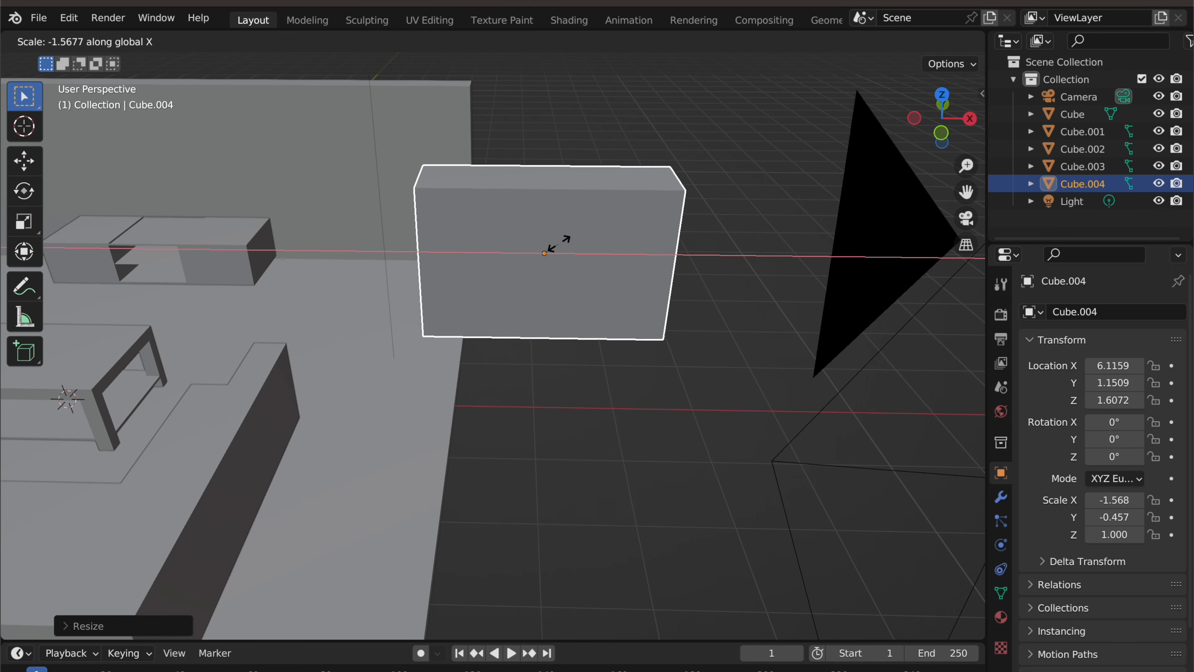
{"action": "left_click", "coordinate": [543, 249]}
{"action": "middle_click_drag", "start_coordinate": [643, 245], "coordinate": [487, 293]}
Scale the box along Z to about 1.043 and enter Edit Mode on it
{"action": "key", "text": "s"}
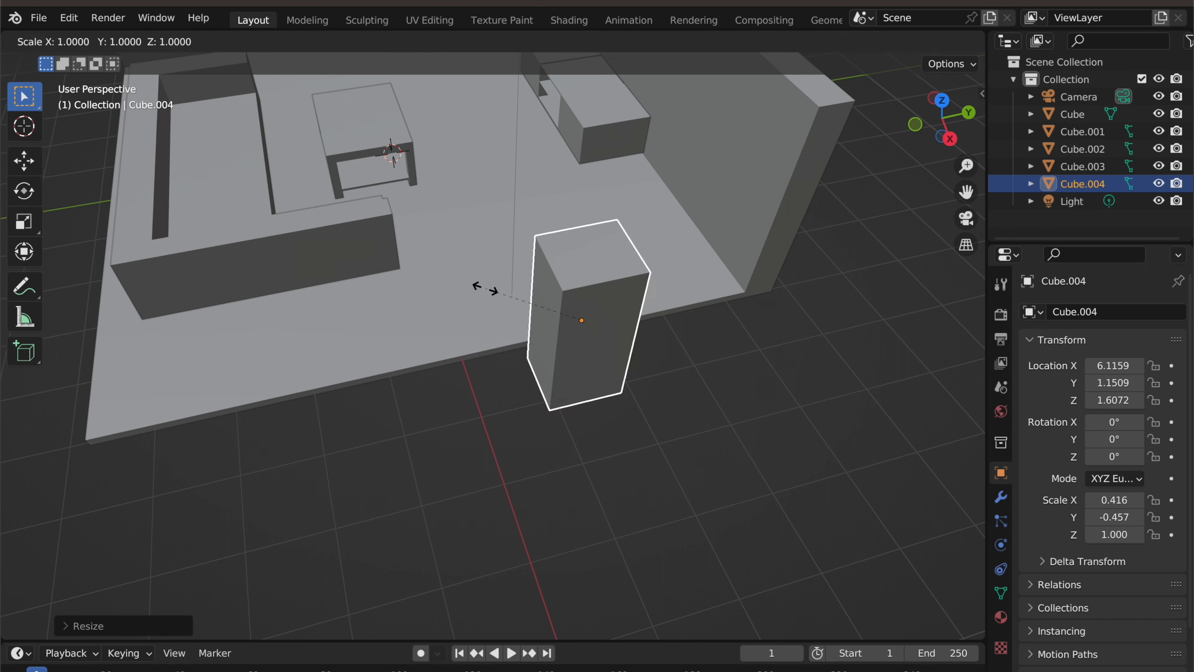
{"action": "key", "text": "z"}
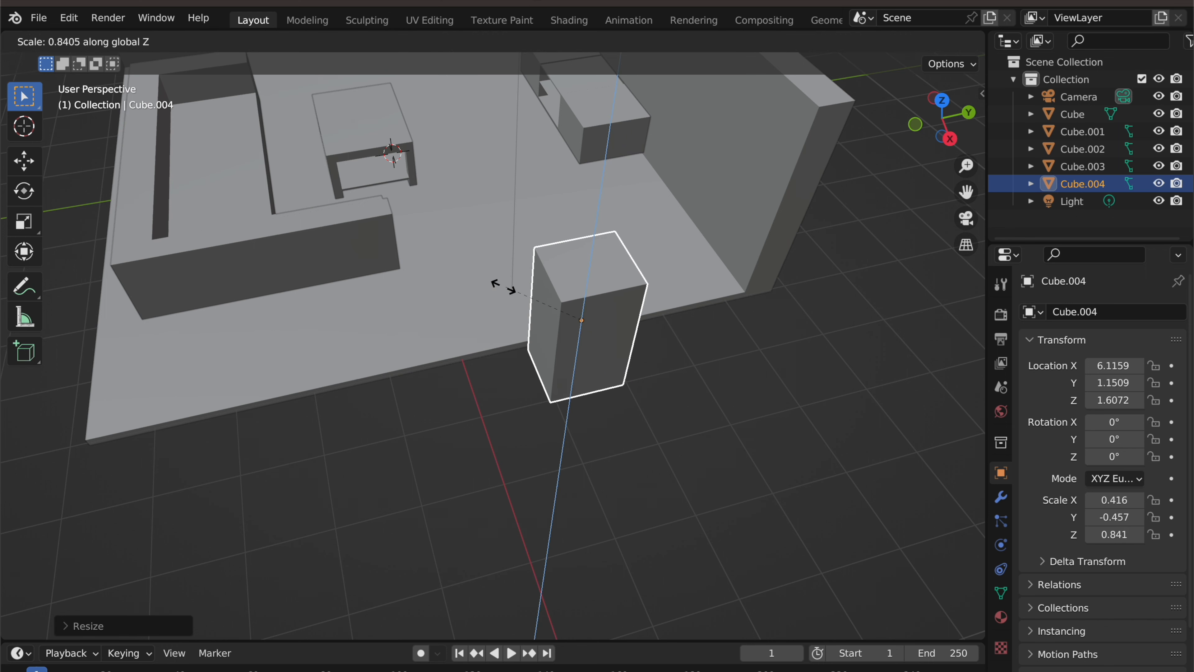
{"action": "left_click", "coordinate": [483, 297]}
{"action": "middle_click_drag", "start_coordinate": [485, 298], "coordinate": [679, 256]}
{"action": "left_click", "coordinate": [682, 295]}
{"action": "key", "text": "Tab"}
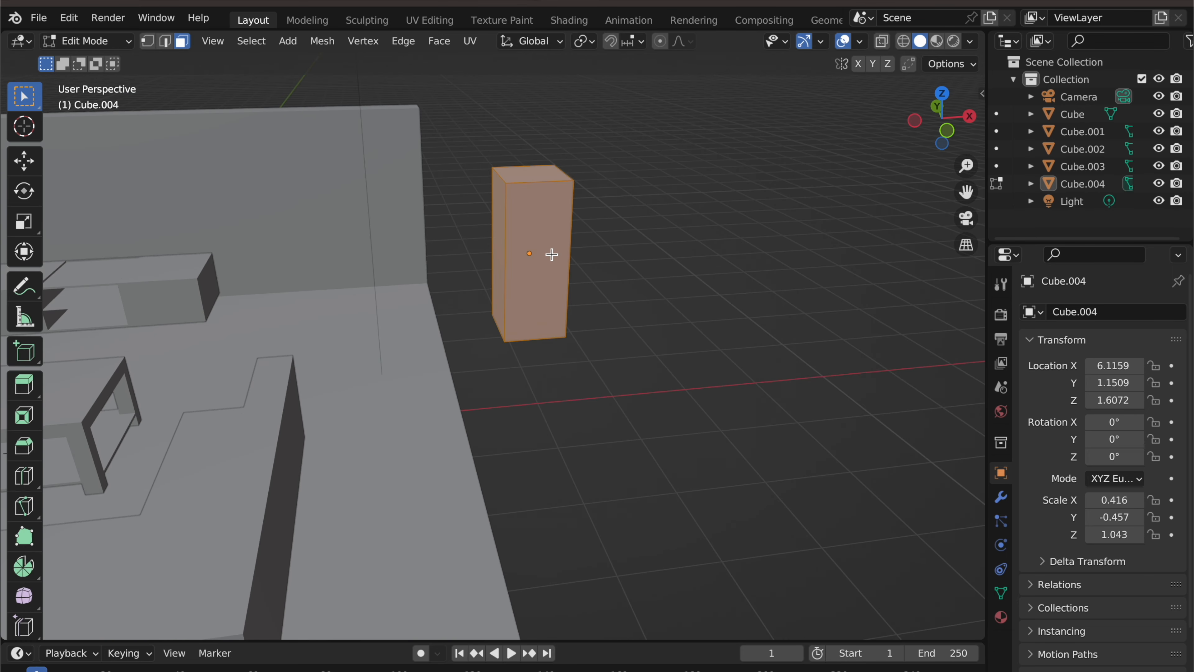
Try a single horizontal loop cut around the middle of the tall box
{"action": "key", "text": "ctrl+r"}
{"action": "left_click", "coordinate": [529, 250]}
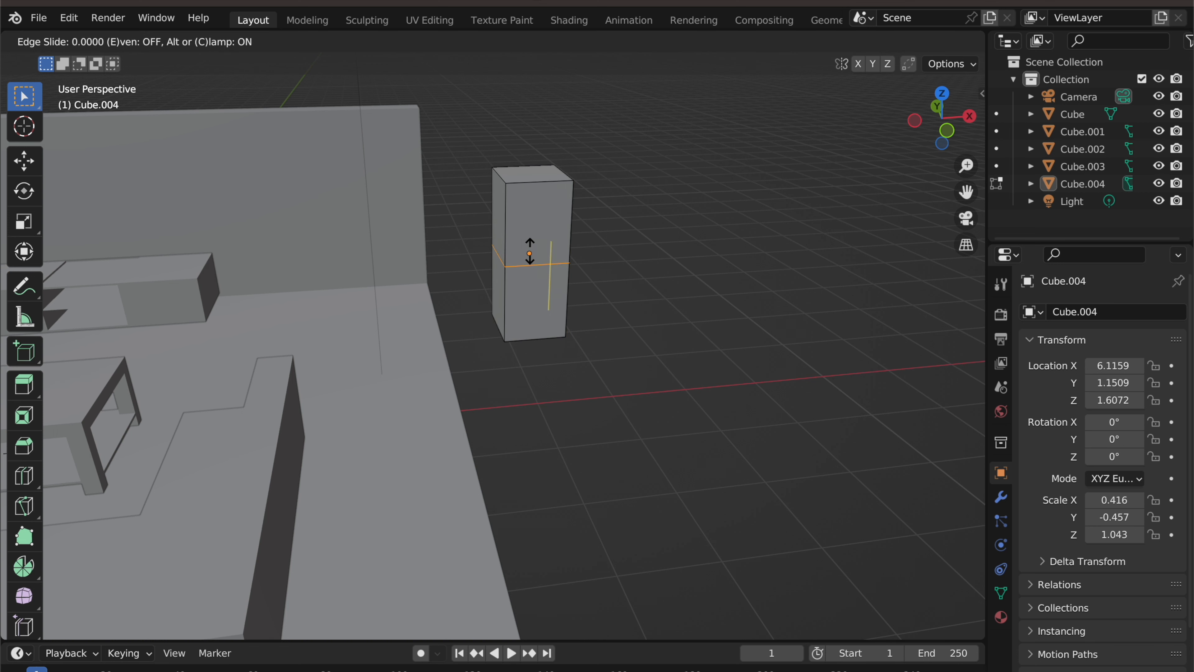
{"action": "right_click", "coordinate": [529, 252]}
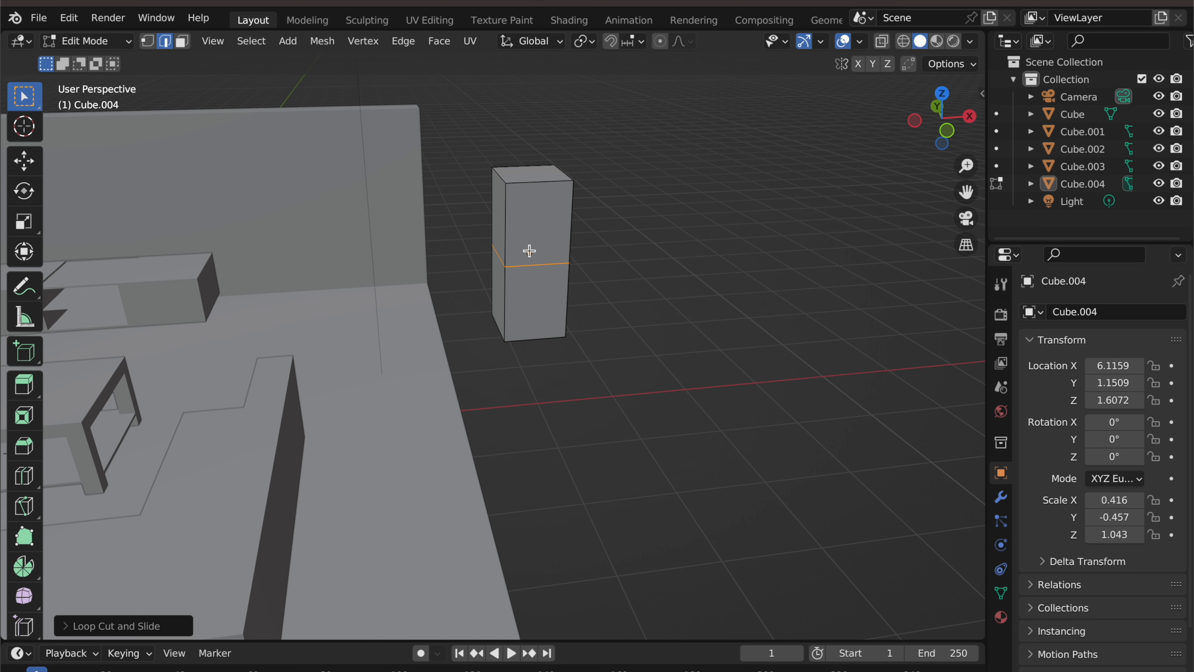
{"action": "key", "text": "3"}
{"action": "key", "text": "a"}
Cut two evenly spaced horizontal edge loops around the tall box, dividing its height into three sections
{"action": "key", "text": "ctrl+r"}
{"action": "scroll", "coordinate": [524, 254], "scroll_direction": "up", "scroll_amount": 1}
{"action": "left_click", "coordinate": [525, 254]}
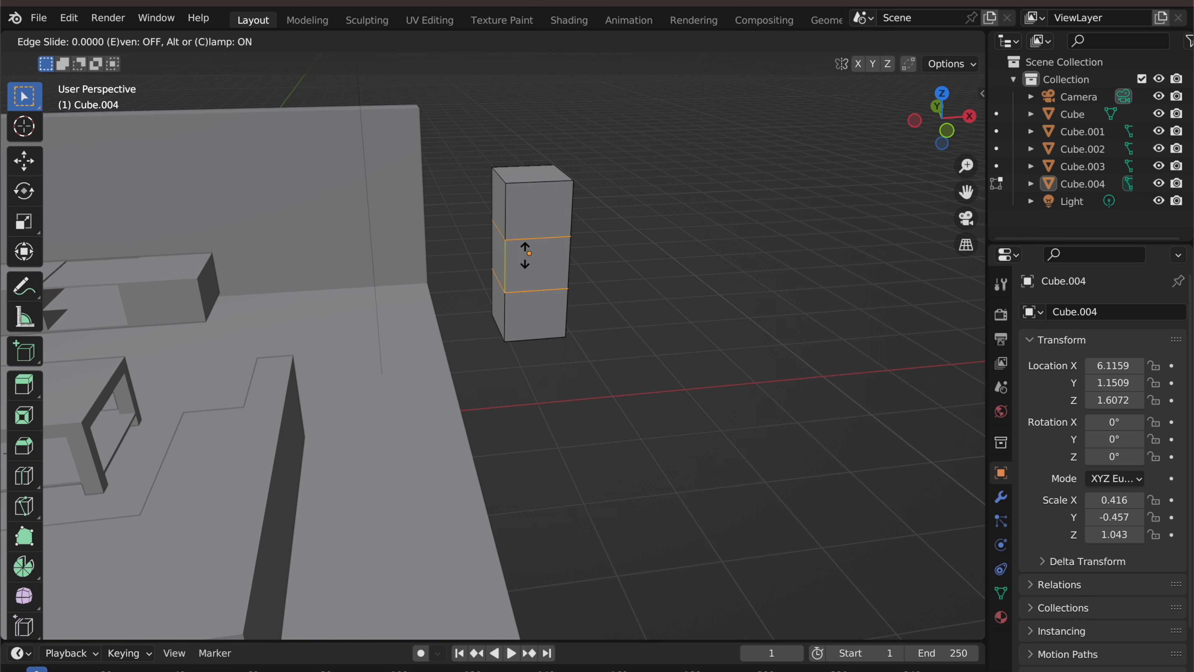
{"action": "left_click", "coordinate": [537, 259]}
{"action": "left_click", "coordinate": [538, 259]}
{"action": "mouse_move", "coordinate": [552, 270]}
{"action": "middle_mouse_down"}
{"action": "mouse_move", "coordinate": [534, 271]}
{"action": "mouse_move", "coordinate": [541, 258]}
{"action": "middle_mouse_up"}
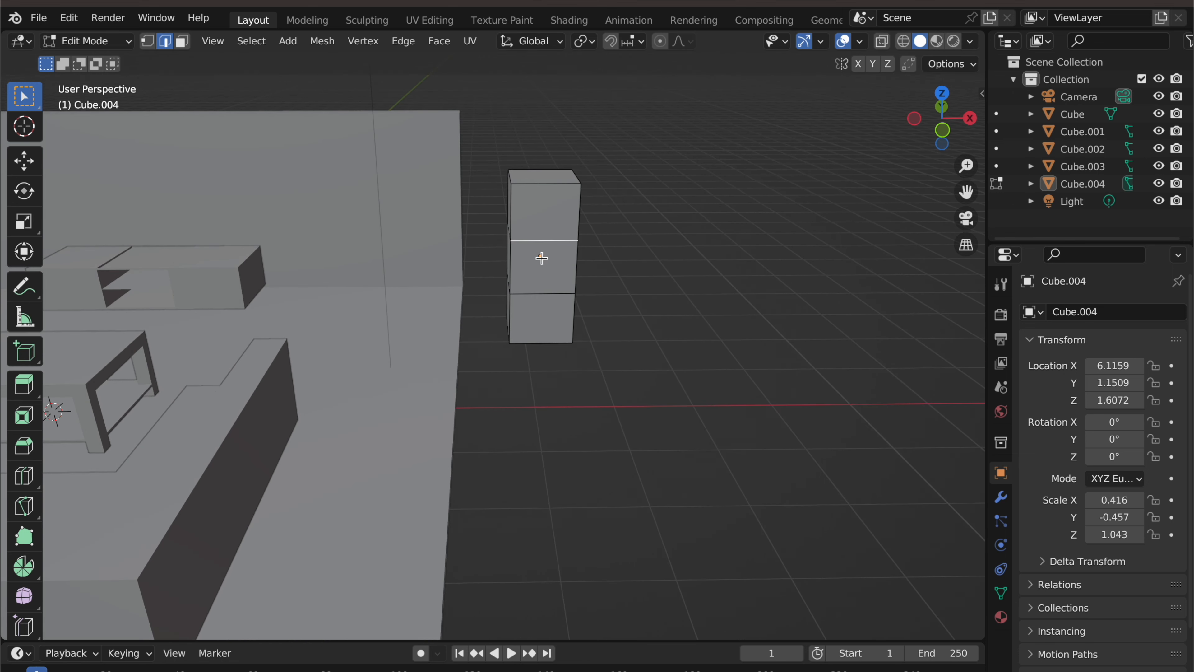
Delete the middle front face of the tall box to open a compartment
{"action": "left_click", "coordinate": [182, 41]}
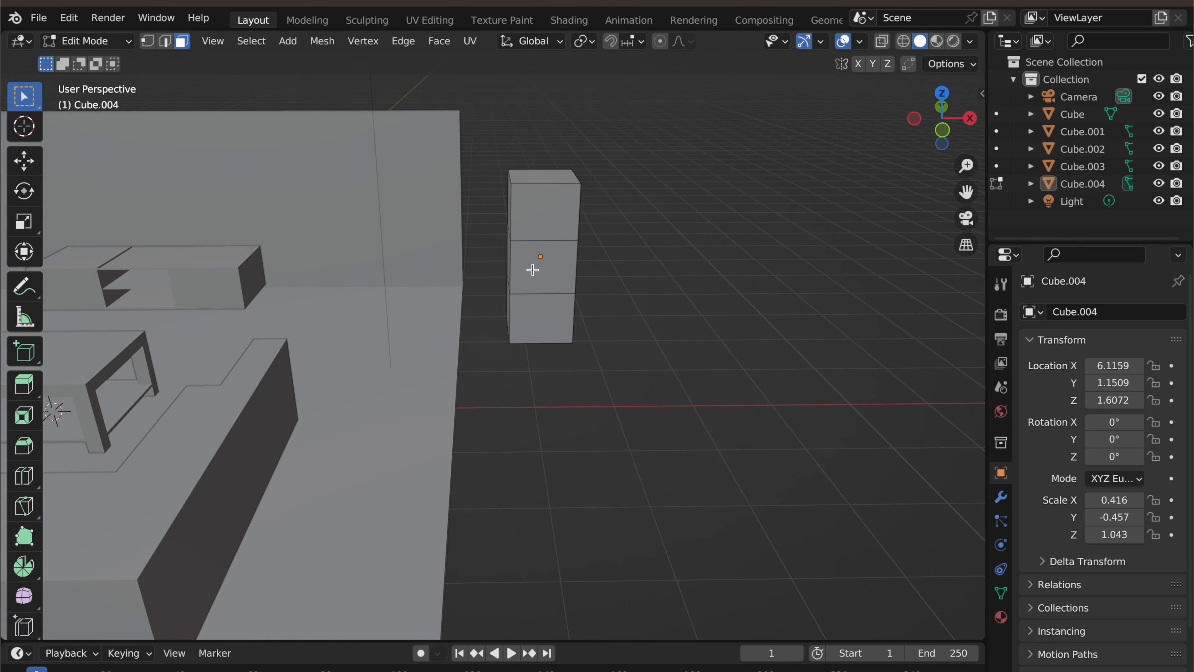
{"action": "left_click", "coordinate": [556, 281]}
{"action": "right_click", "coordinate": [539, 277]}
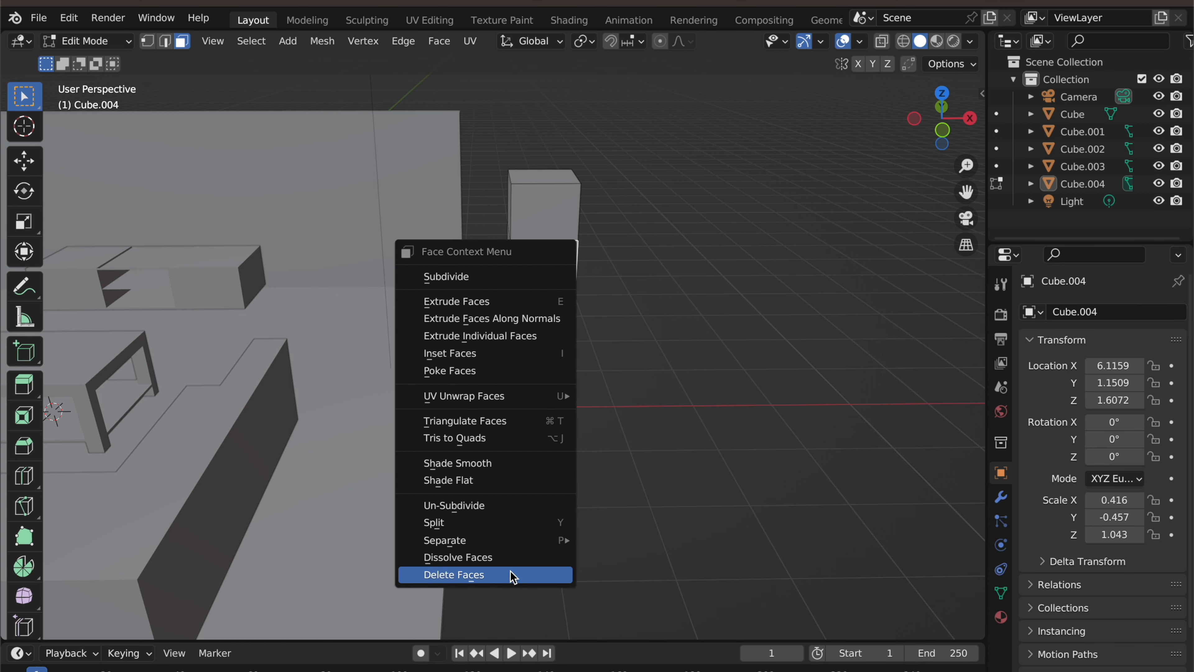
{"action": "left_click", "coordinate": [513, 575]}
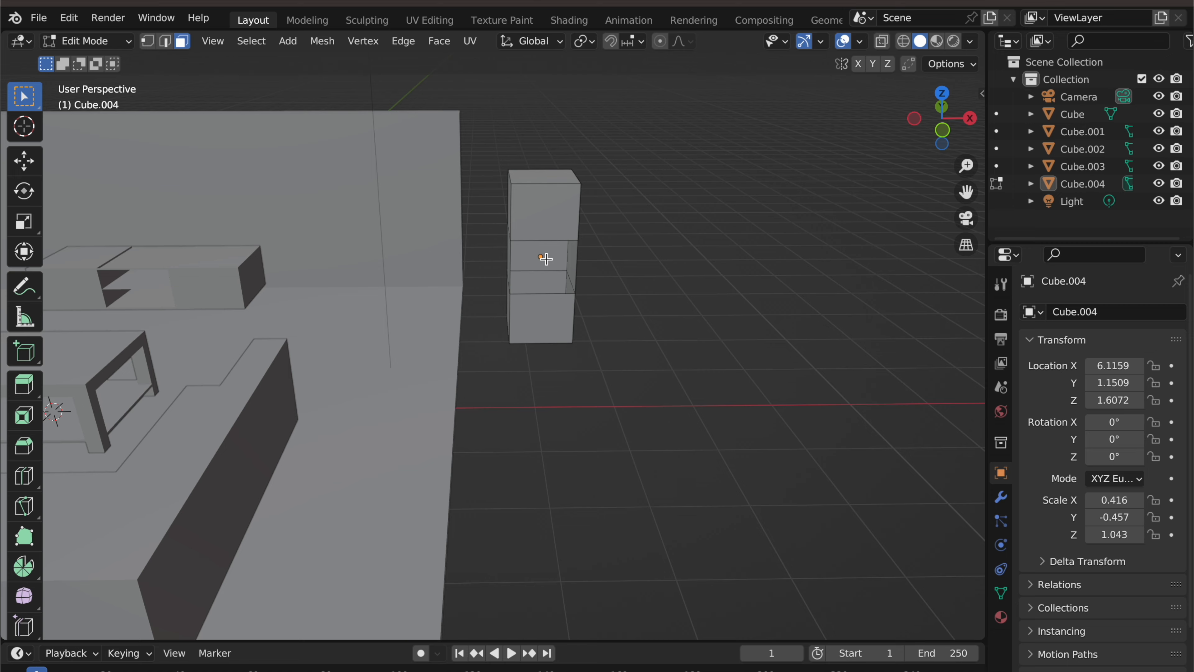
Fill the floor of the open compartment with a face between its lower front and back edges
{"action": "scroll", "coordinate": [545, 258], "scroll_direction": "down", "scroll_amount": 3}
{"action": "scroll", "coordinate": [546, 259], "scroll_direction": "up", "scroll_amount": 5}
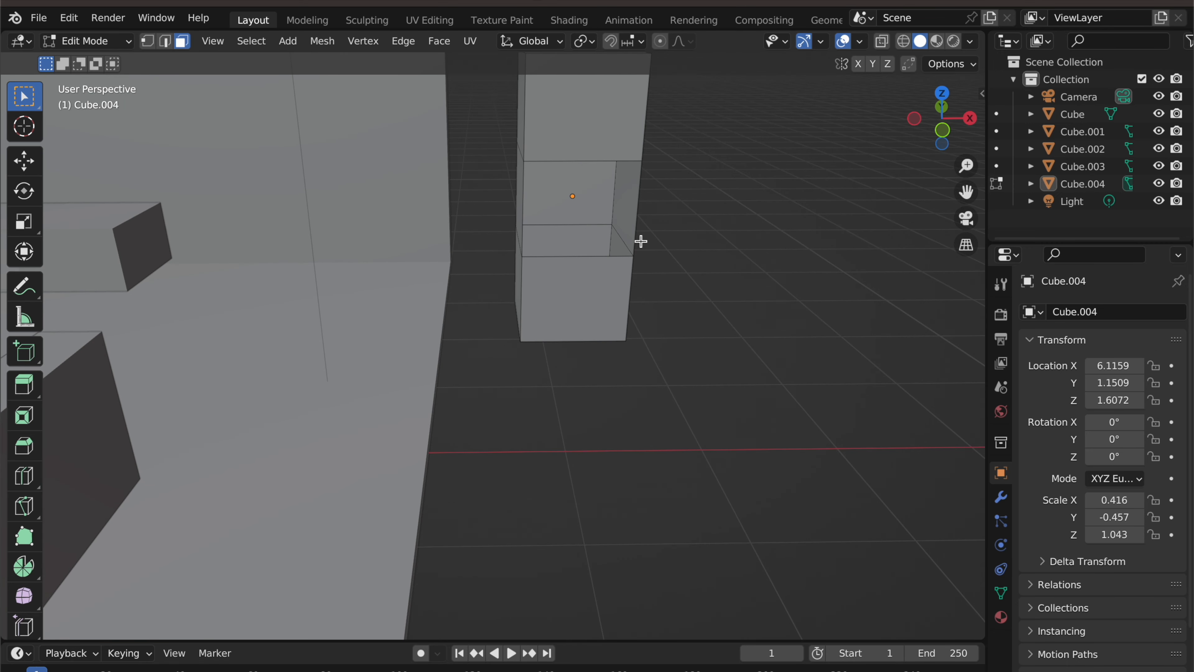
{"action": "middle_click_drag", "start_coordinate": [641, 242], "coordinate": [622, 249]}
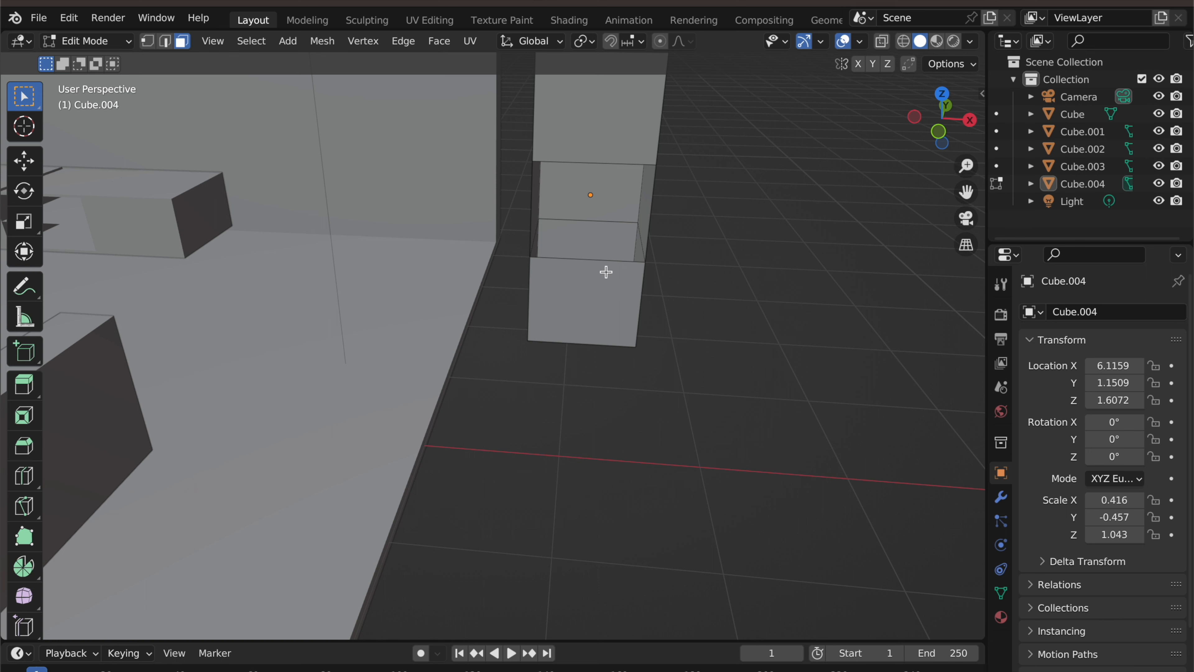
{"action": "left_click", "coordinate": [164, 41]}
{"action": "left_click", "coordinate": [588, 259]}
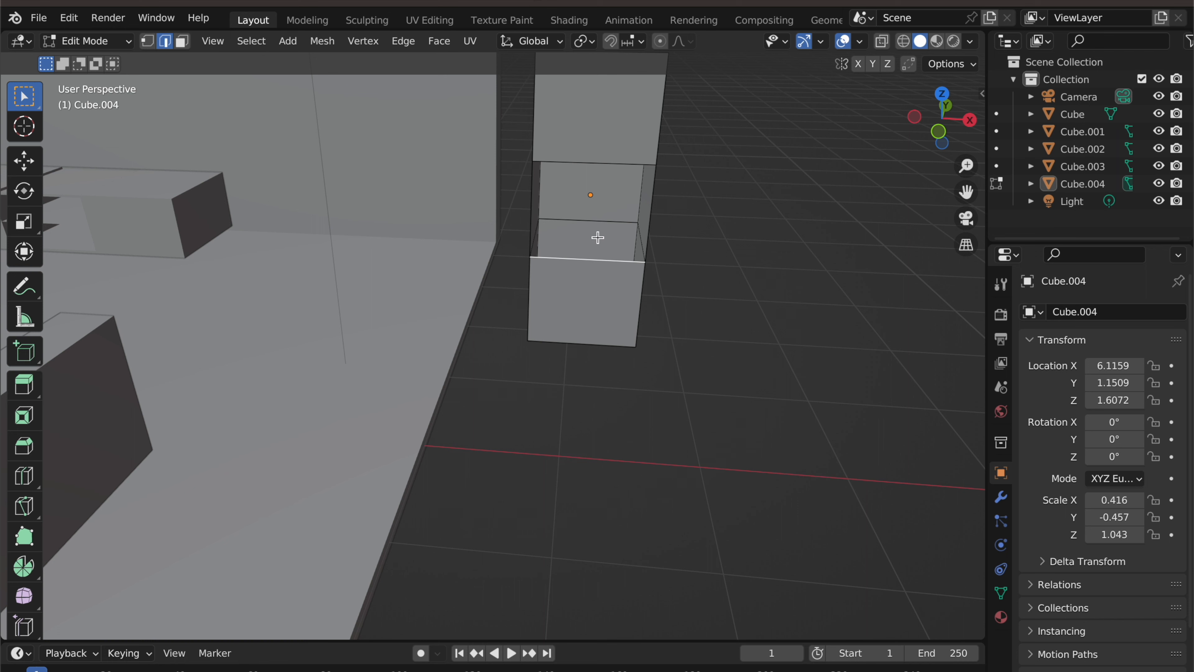
{"action": "left_click", "coordinate": [597, 220], "text": "shift"}
{"action": "key", "text": "f"}
{"action": "left_click", "coordinate": [756, 253]}
{"action": "middle_click_drag", "start_coordinate": [764, 262], "coordinate": [765, 227]}
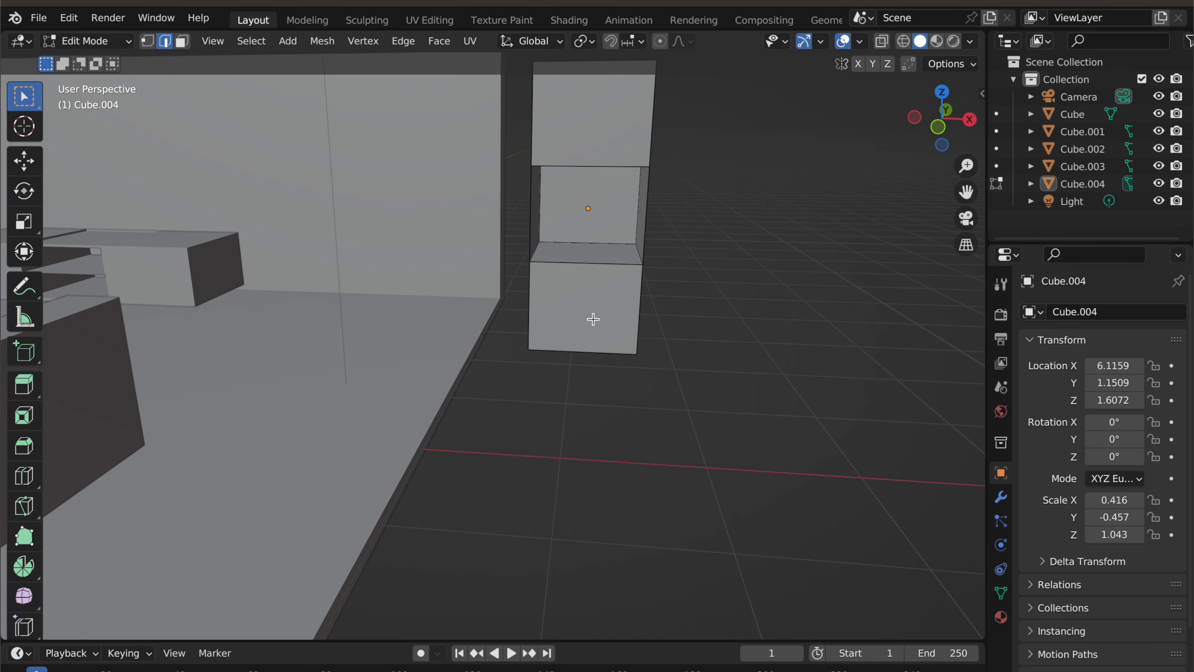
Cut two horizontal edge loops across the lower section, one centred and one just below it with a slide of about -0.43
{"action": "scroll", "coordinate": [592, 319], "scroll_direction": "up", "scroll_amount": 2}
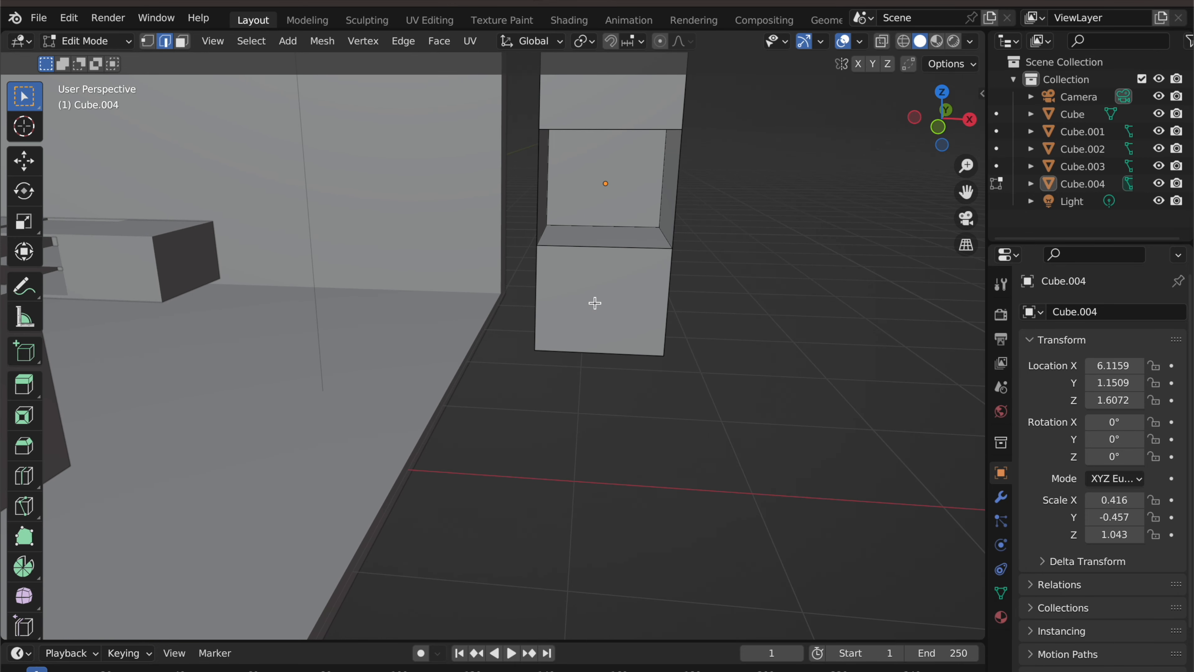
{"action": "key", "text": "ctrl+r"}
{"action": "left_click", "coordinate": [548, 299]}
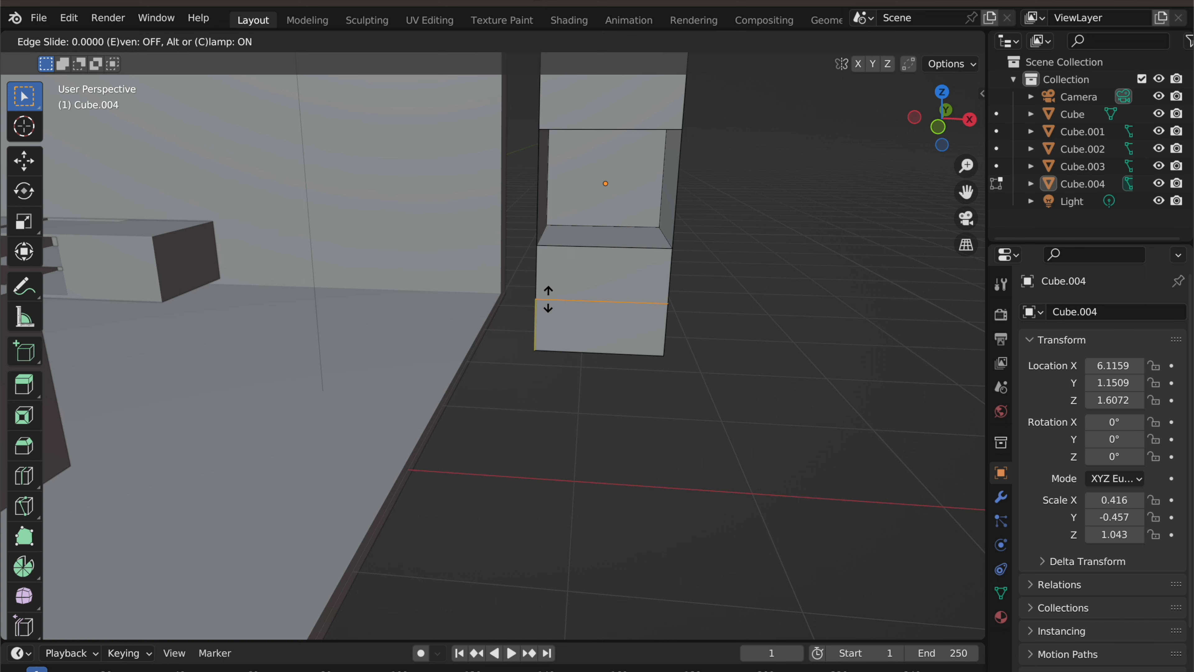
{"action": "left_click", "coordinate": [548, 299]}
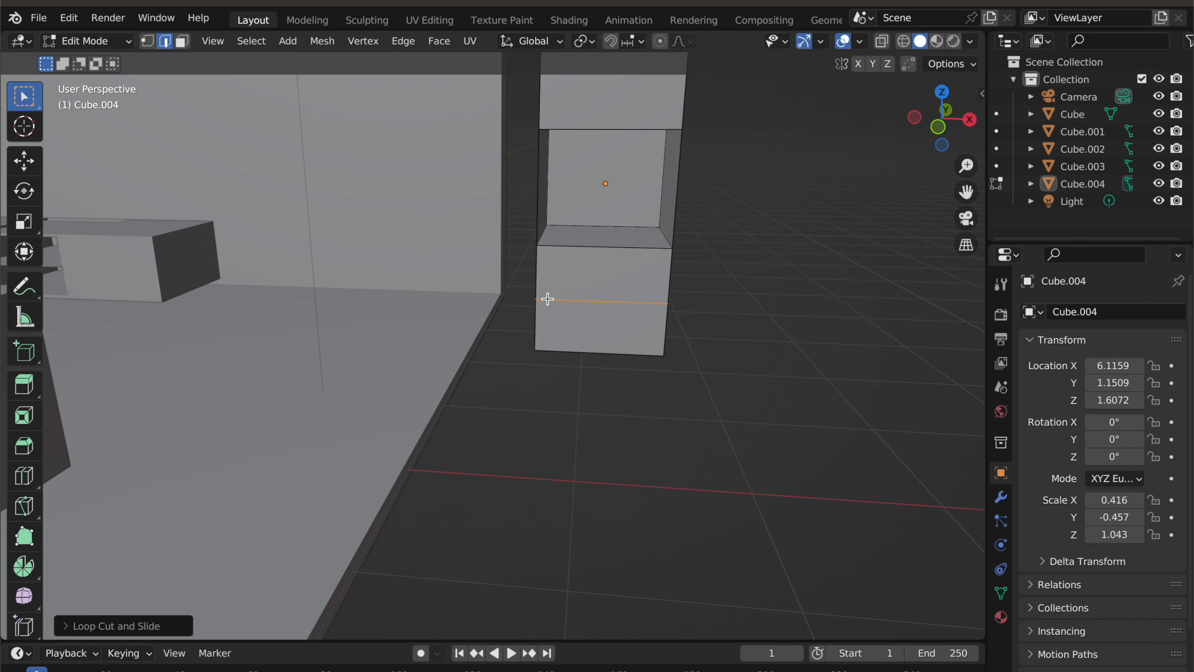
{"action": "key", "text": "ctrl+r"}
{"action": "left_click", "coordinate": [532, 308]}
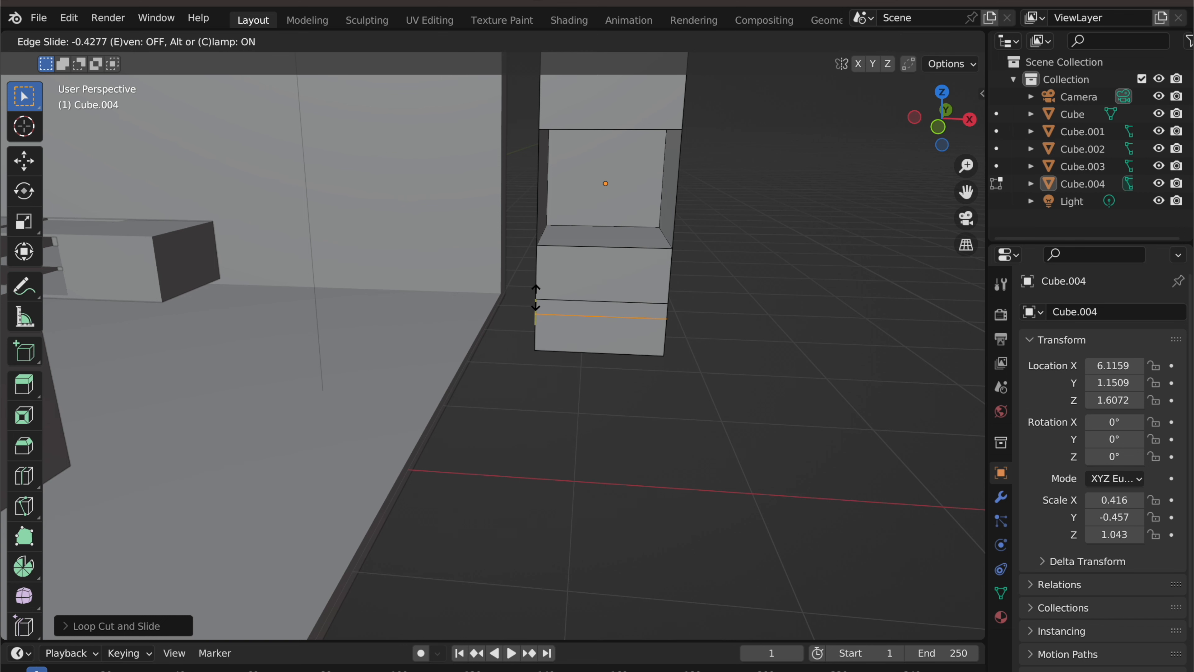
{"action": "left_click", "coordinate": [536, 297]}
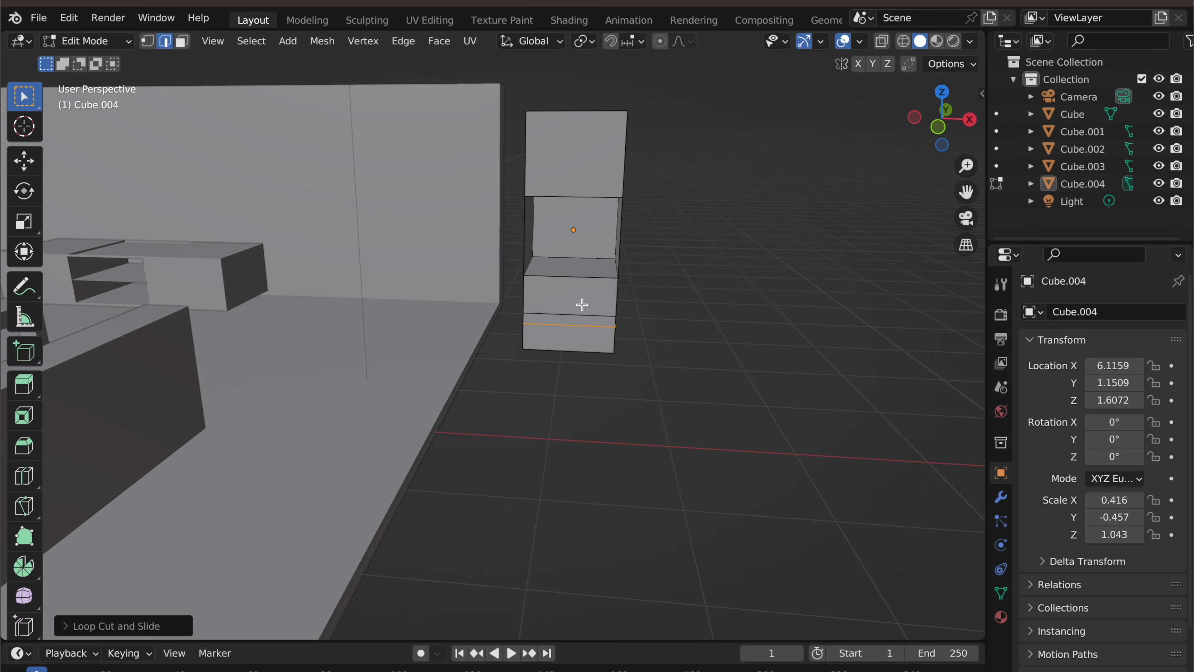
Cut two evenly spaced vertical edge loops through the lower section, leaving them unslid
{"action": "scroll", "coordinate": [581, 305], "scroll_direction": "up", "scroll_amount": 3}
{"action": "key", "text": "ctrl+r"}
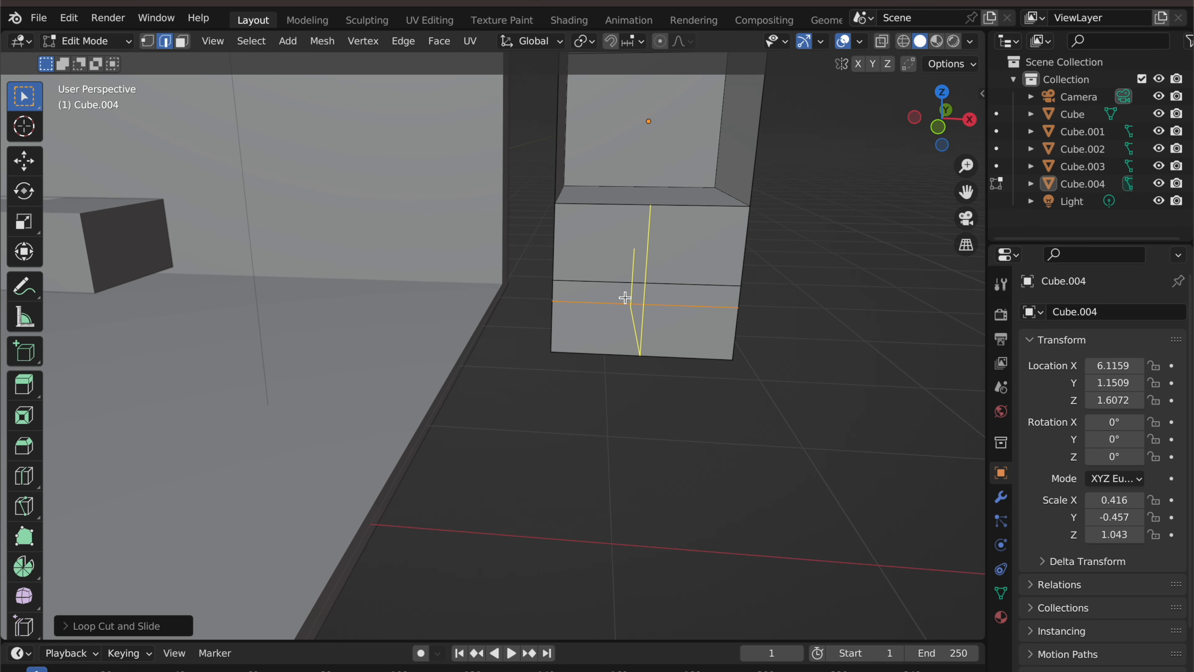
{"action": "scroll", "coordinate": [626, 298], "scroll_direction": "up", "scroll_amount": 1}
{"action": "left_click", "coordinate": [626, 297]}
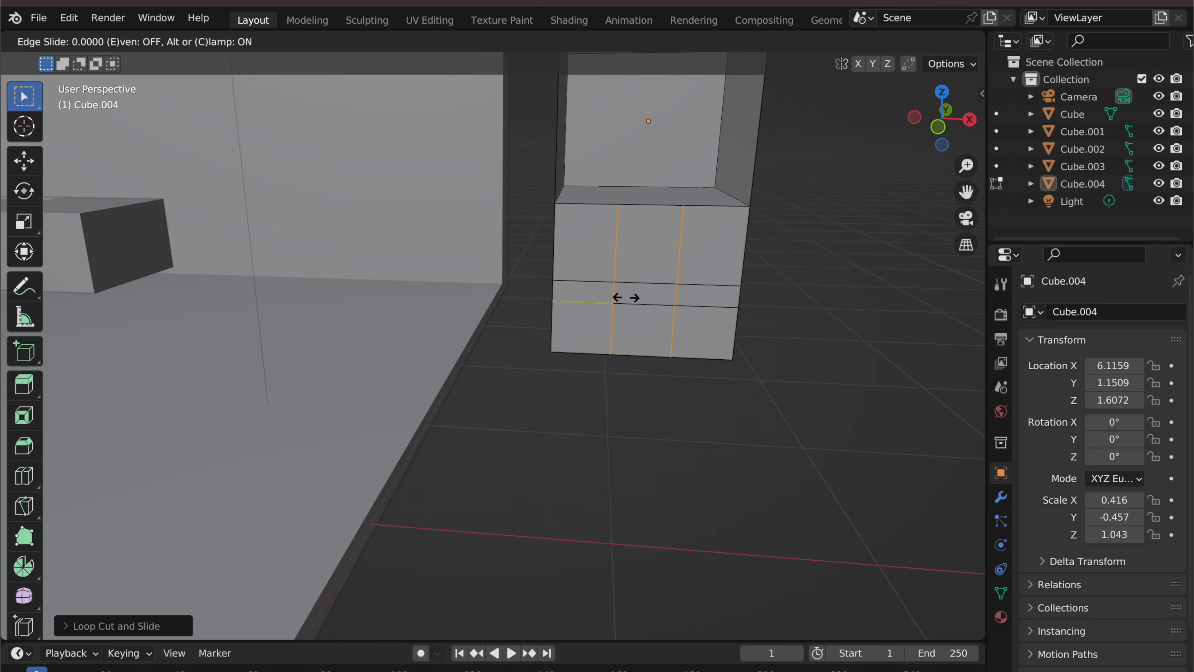
{"action": "right_click", "coordinate": [626, 297]}
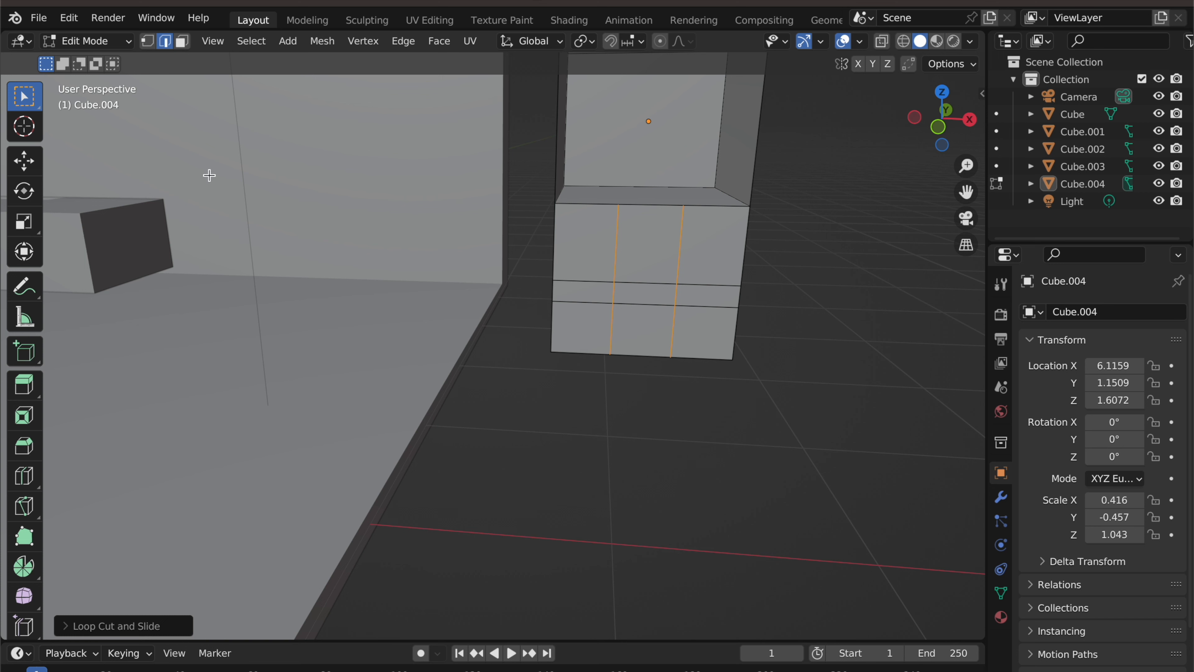
Extrude the small central face on the lower front outward by about 0.013 m as a handle base
{"action": "left_click", "coordinate": [182, 42]}
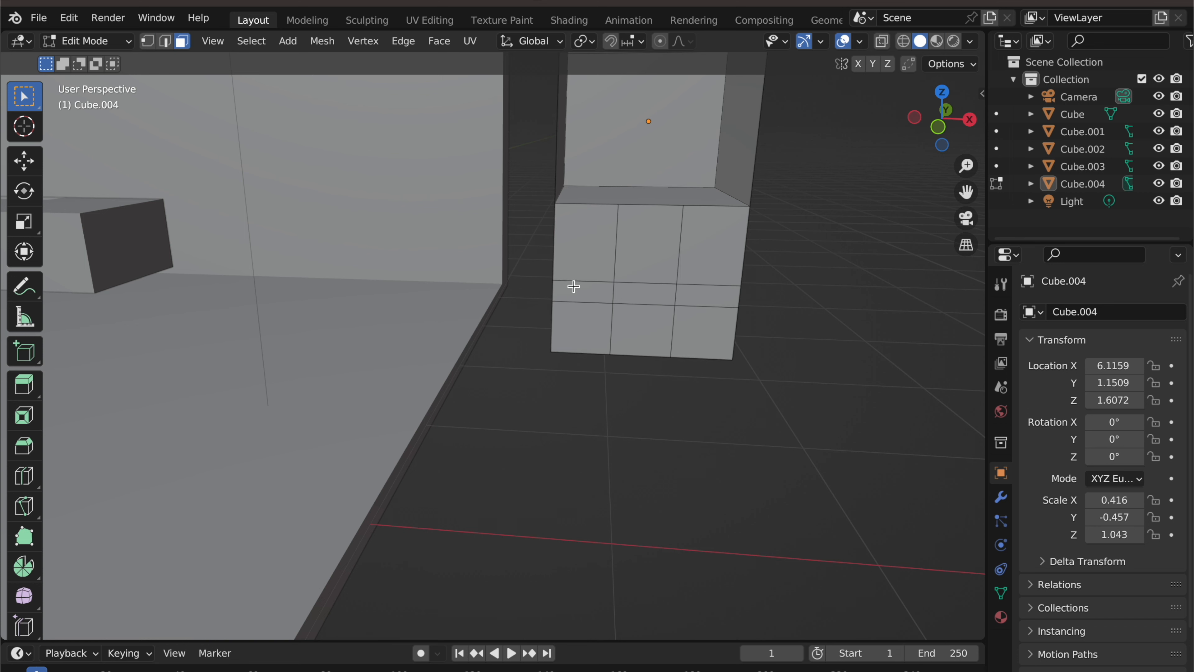
{"action": "left_click", "coordinate": [639, 295]}
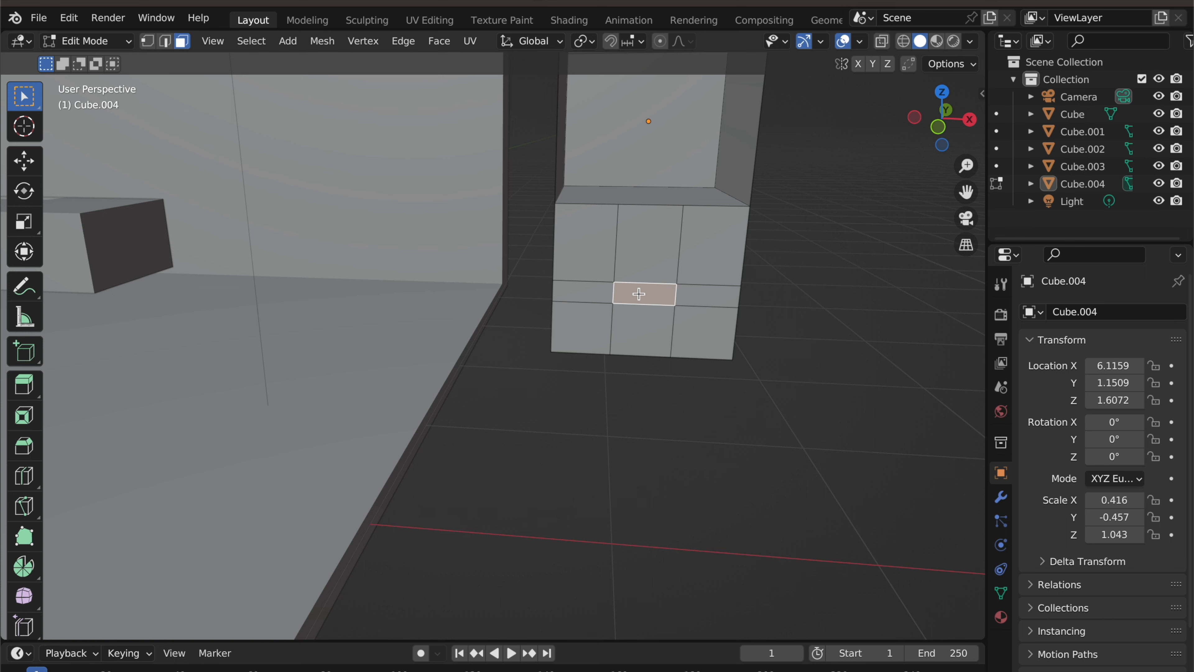
{"action": "key", "text": "e"}
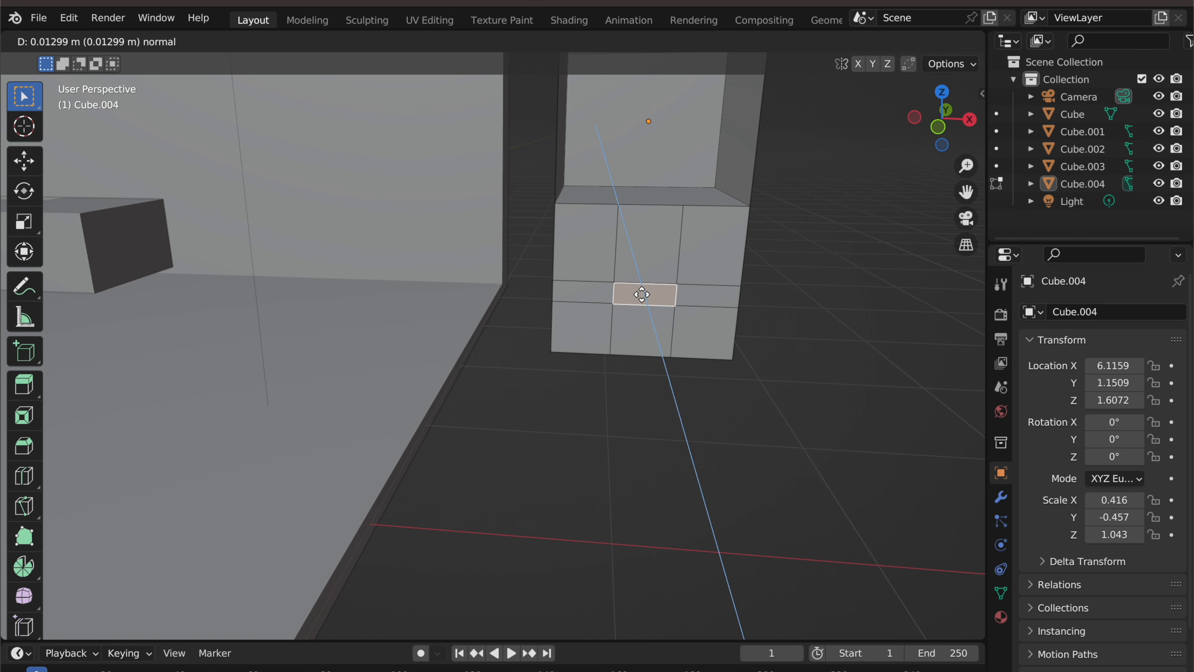
{"action": "left_click", "coordinate": [642, 295]}
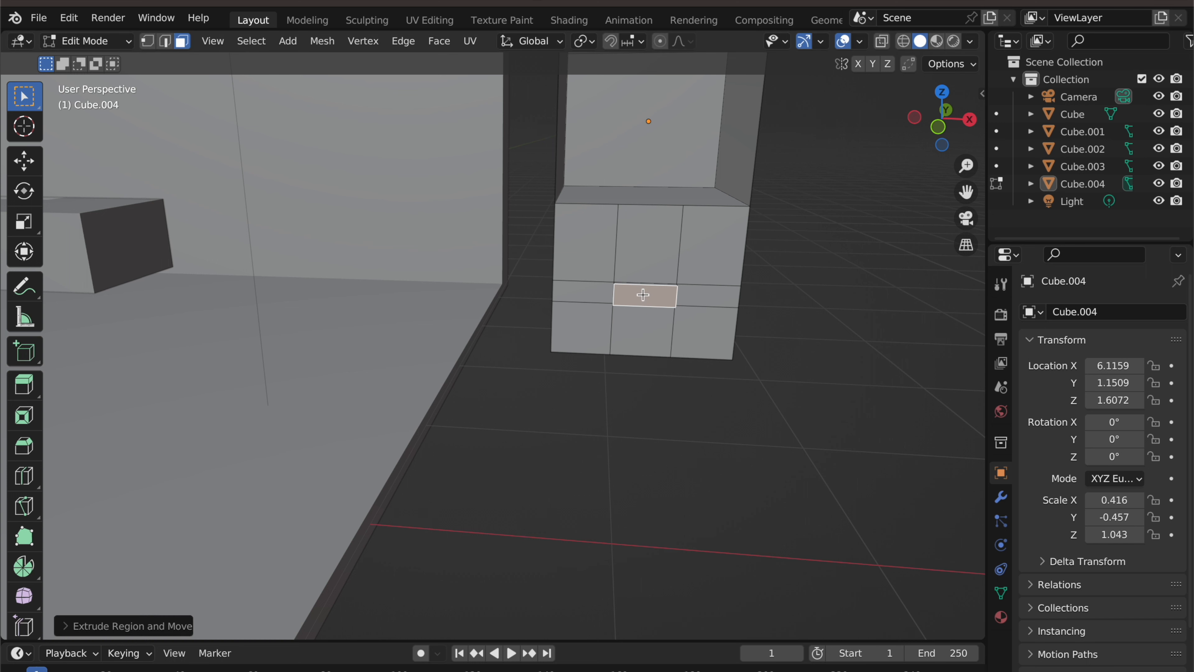
{"action": "key", "text": "i"}
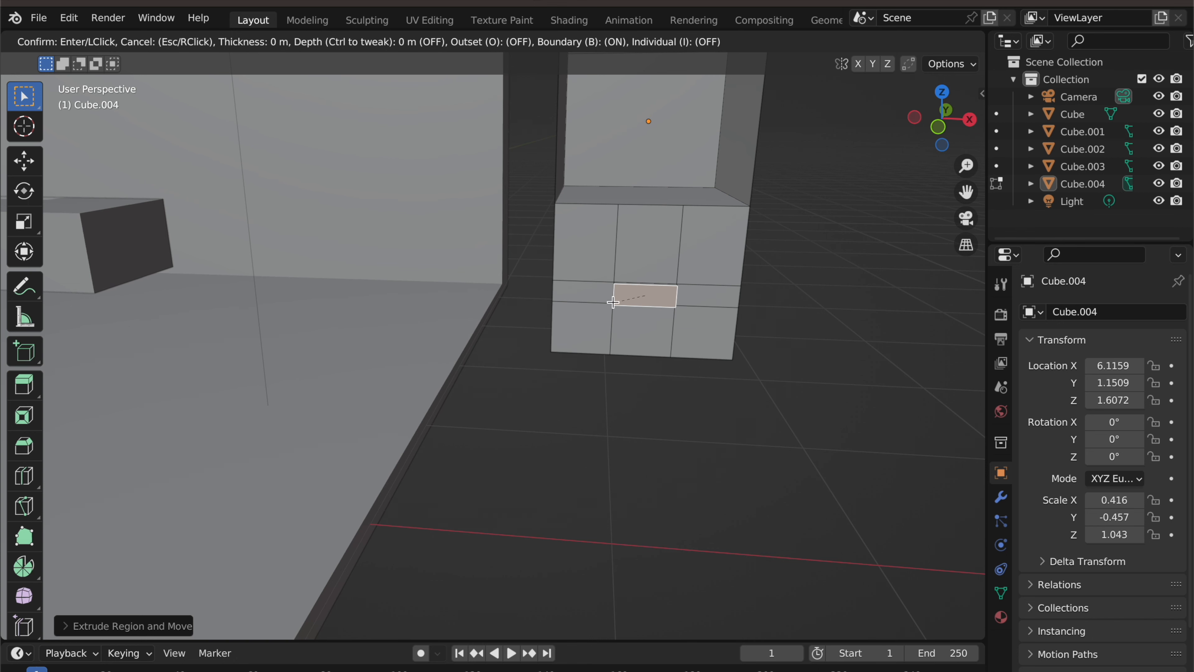
{"action": "key", "text": "Escape"}
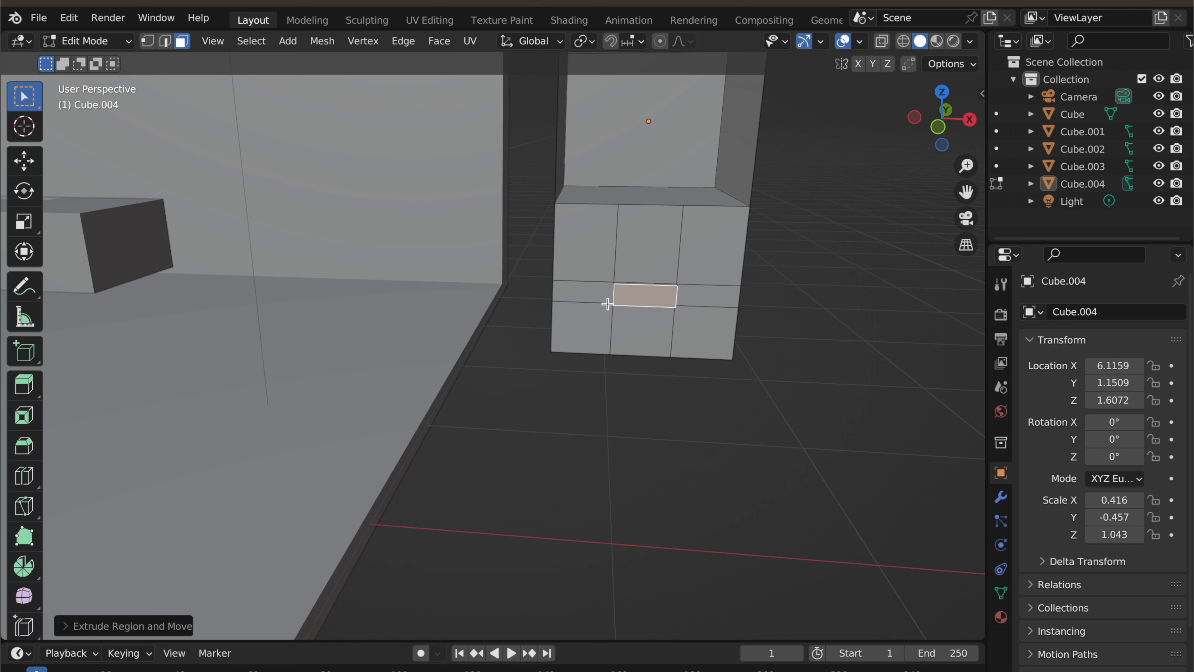
Inset the front face of the handle base and extrude the inner face outward by about 0.079 m
{"action": "key", "text": "i"}
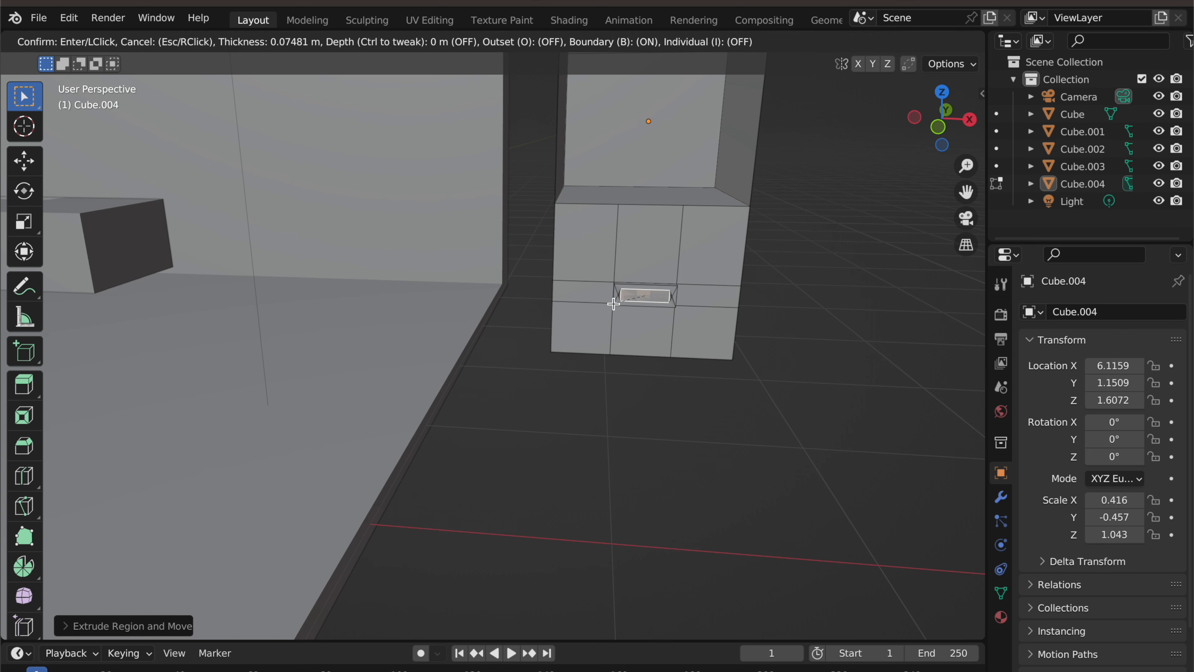
{"action": "left_click", "coordinate": [612, 303]}
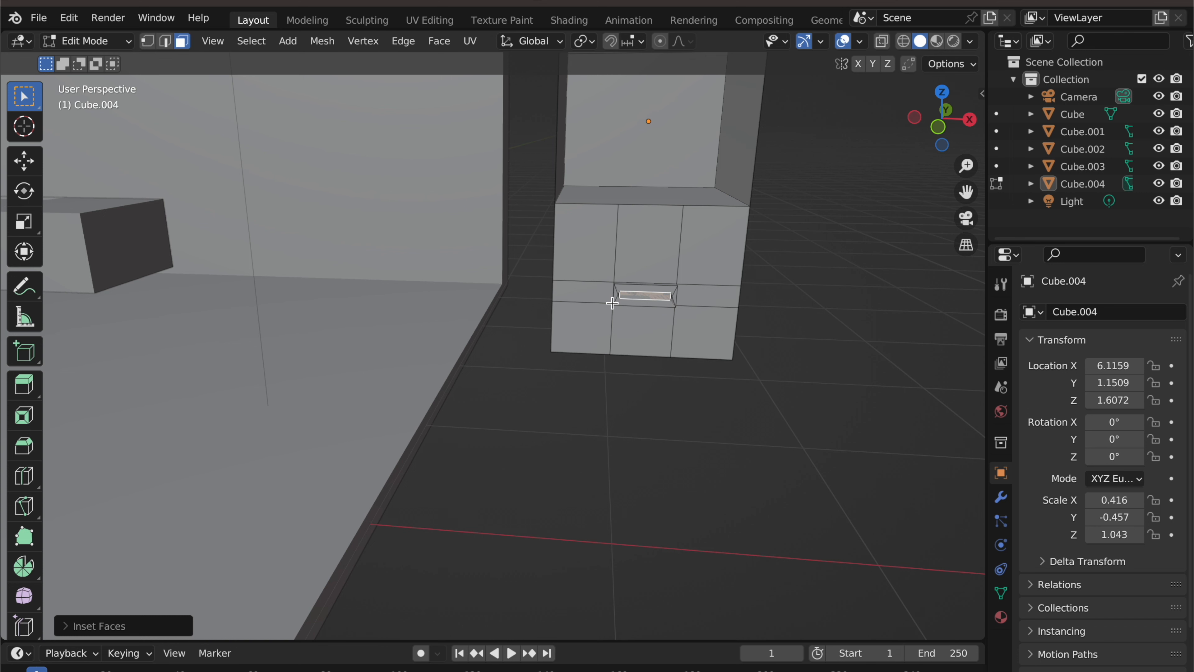
{"action": "key", "text": "e"}
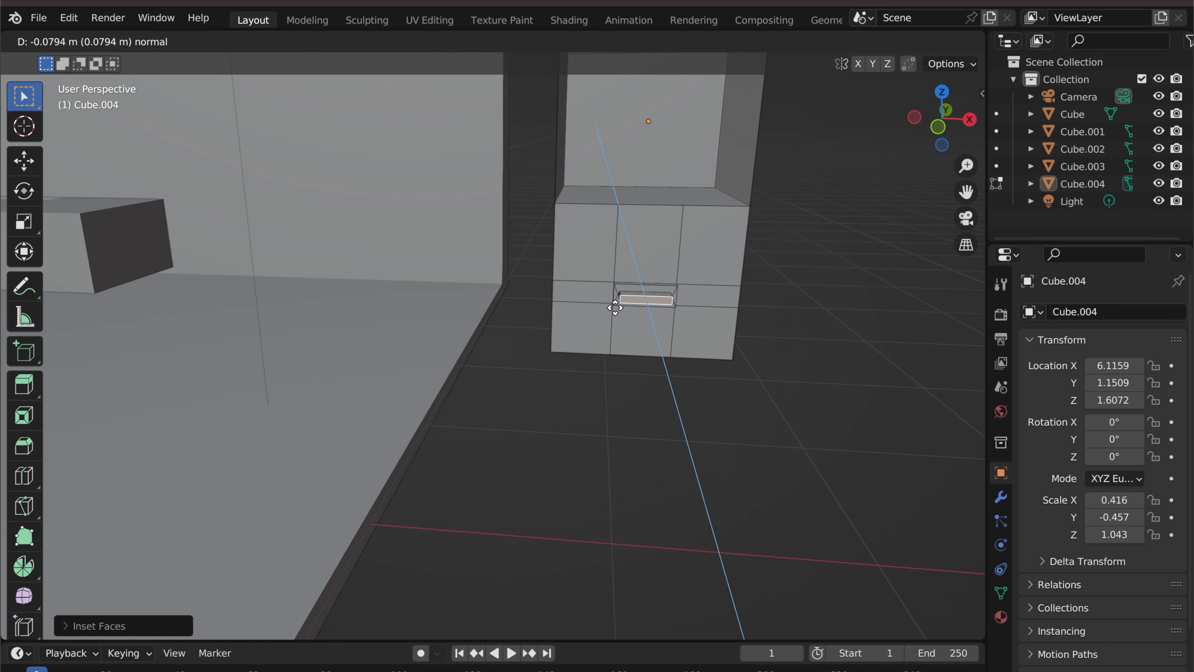
{"action": "left_click", "coordinate": [615, 306]}
Scale up the handle's outer face into a wider grip and return to Object Mode
{"action": "key", "text": "i"}
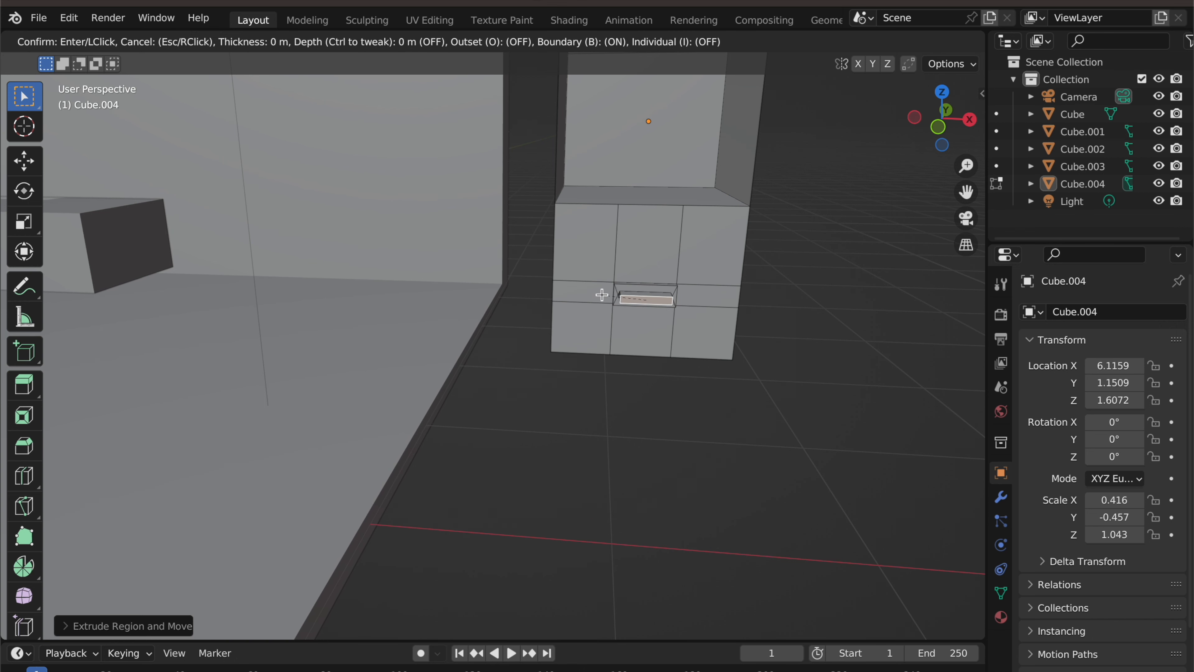
{"action": "right_click", "coordinate": [601, 295]}
{"action": "key", "text": "s"}
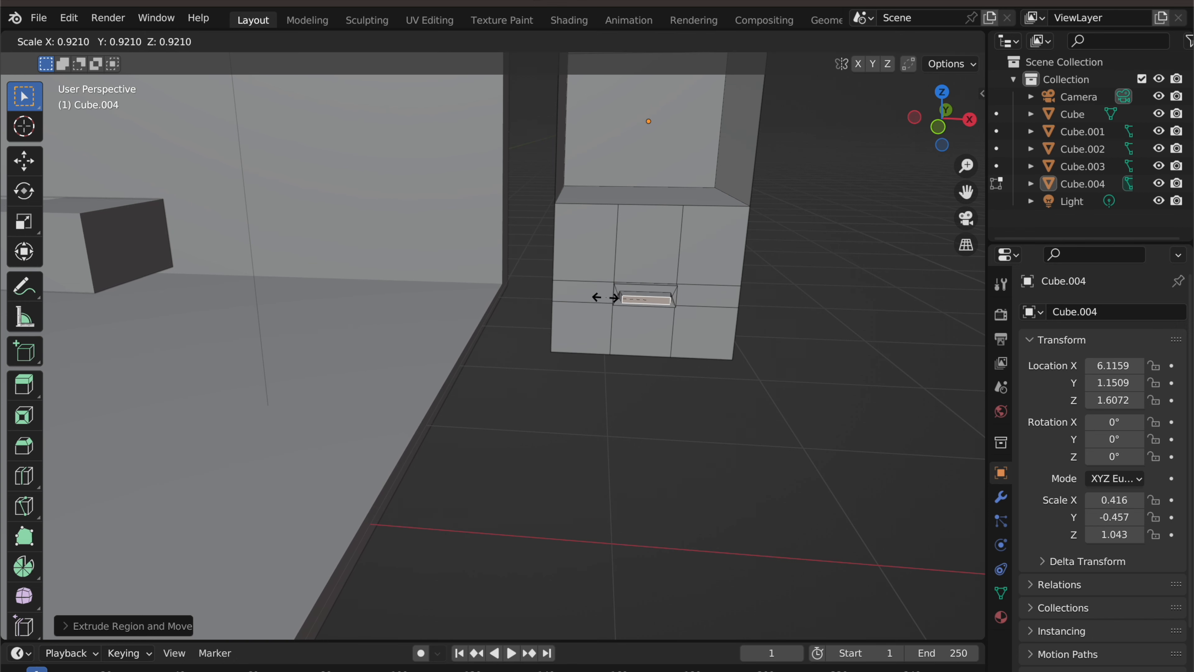
{"action": "left_click", "coordinate": [592, 298]}
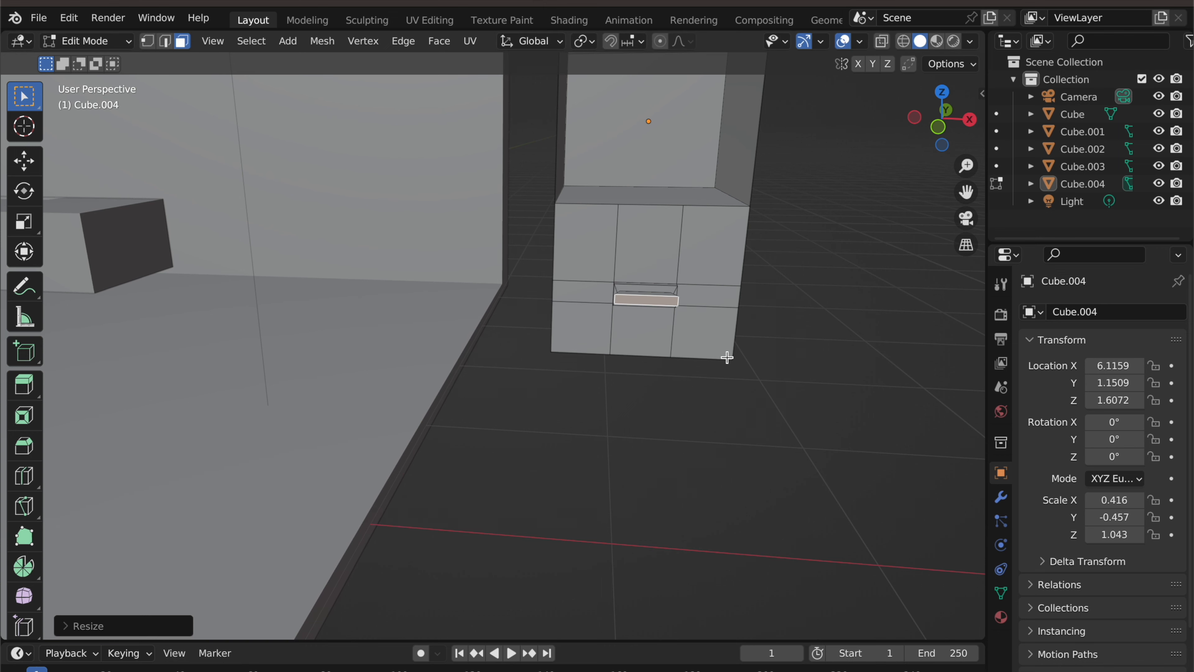
{"action": "left_click", "coordinate": [744, 389]}
{"action": "mouse_move", "coordinate": [705, 399]}
{"action": "middle_mouse_down"}
{"action": "mouse_move", "coordinate": [554, 408]}
{"action": "mouse_move", "coordinate": [703, 399]}
{"action": "middle_mouse_up"}
{"action": "scroll", "coordinate": [702, 399], "scroll_direction": "down", "scroll_amount": 4}
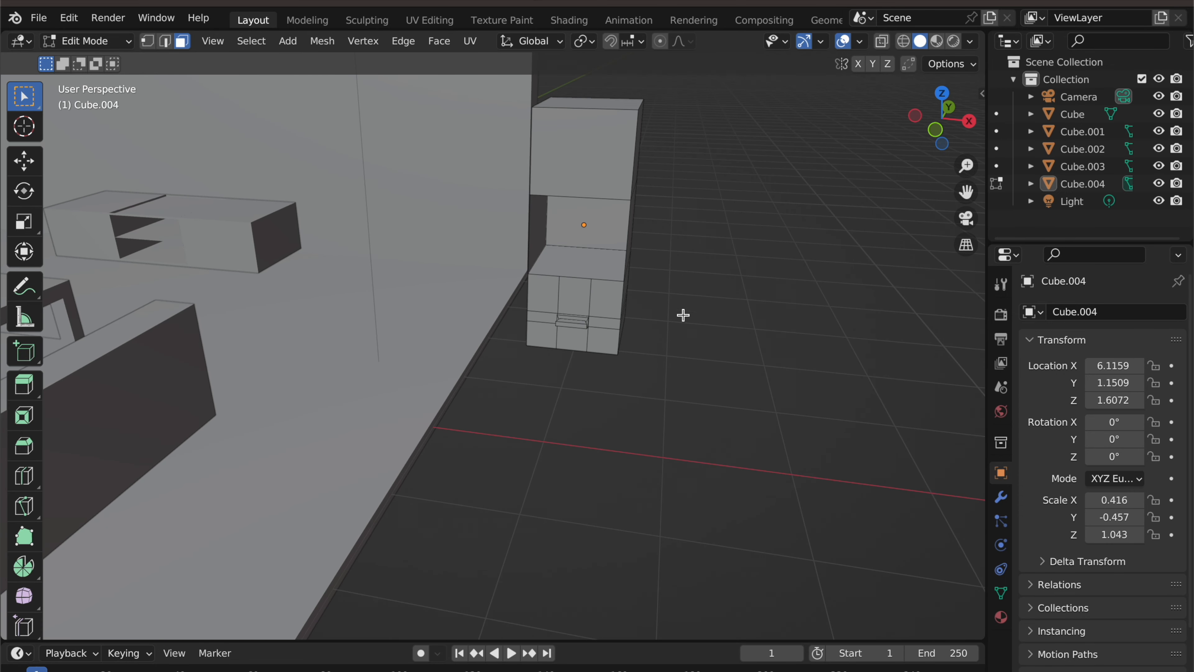
{"action": "middle_click_drag", "start_coordinate": [659, 174], "coordinate": [597, 167]}
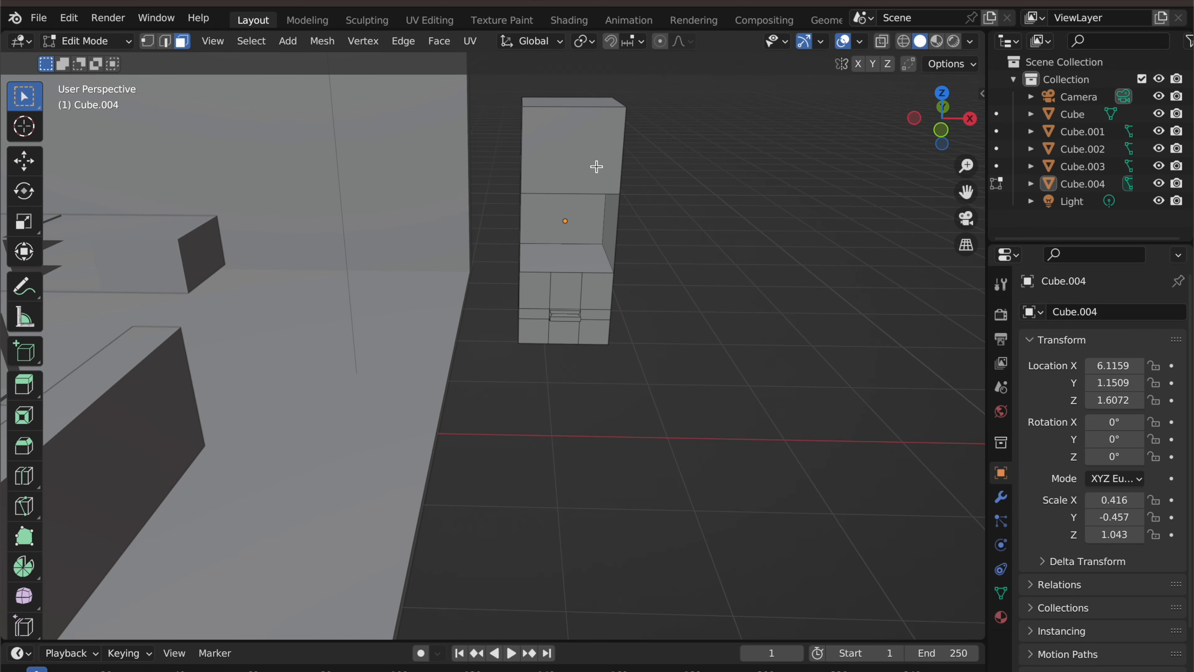
{"action": "key", "text": "Tab"}
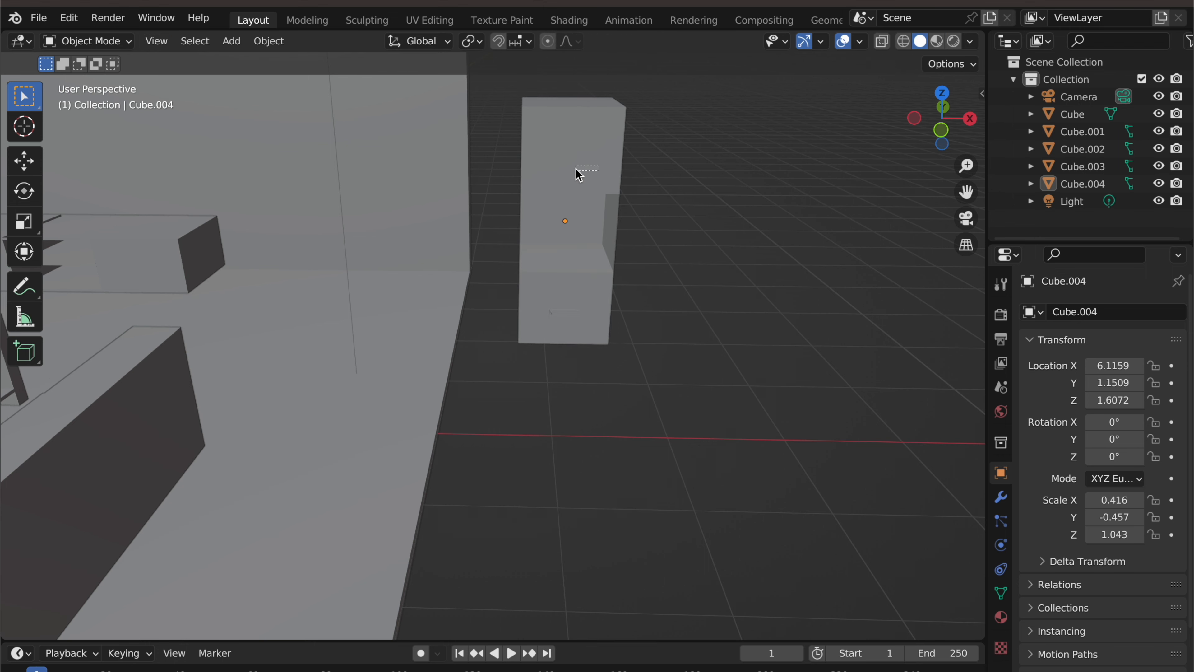
Move the tall cabinet into the room near the back wall's window-side corner, at about X -3.49, Y 3.47, Z 1.94 m
{"action": "left_click", "coordinate": [588, 165]}
{"action": "left_click_drag", "start_coordinate": [588, 164], "coordinate": [219, 141]}
{"action": "scroll", "coordinate": [353, 245], "scroll_direction": "down", "scroll_amount": 5}
{"action": "middle_click_drag", "start_coordinate": [415, 262], "coordinate": [472, 267]}
{"action": "left_click_drag", "start_coordinate": [345, 300], "coordinate": [70, 313]}
{"action": "middle_click_drag", "start_coordinate": [184, 309], "coordinate": [431, 338]}
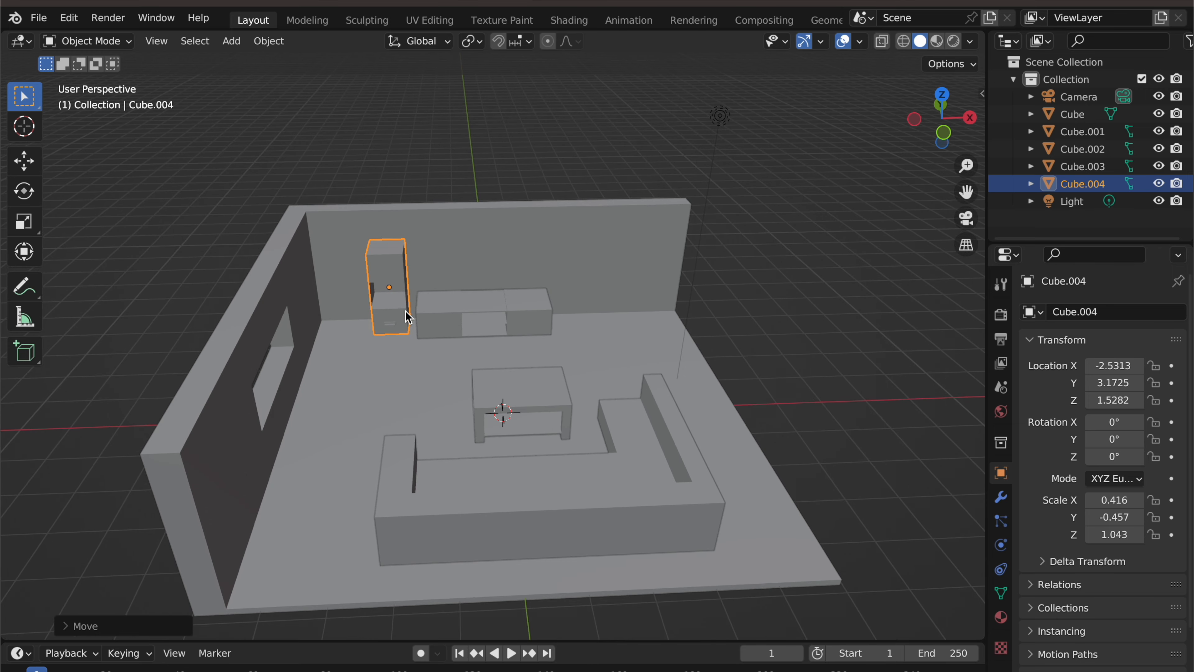
{"action": "key", "text": "g"}
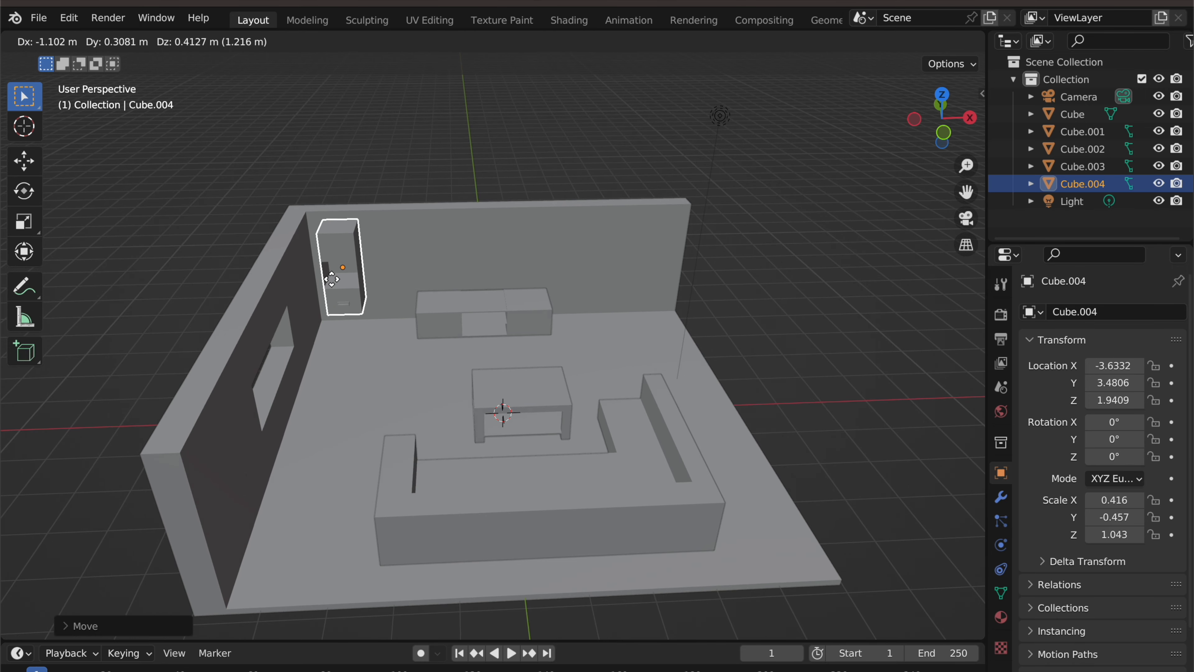
{"action": "left_click", "coordinate": [356, 293]}
{"action": "scroll", "coordinate": [355, 299], "scroll_direction": "down", "scroll_amount": 1}
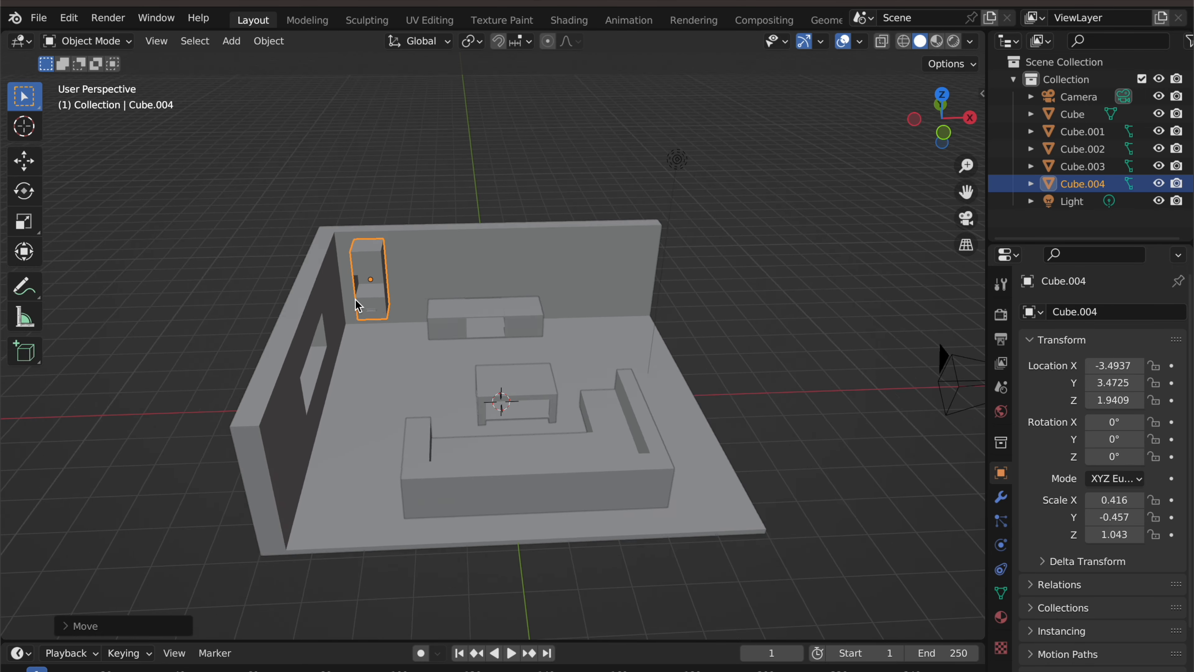
Shift the tall cabinet along the X axis to about X -3.33 m
{"action": "scroll", "coordinate": [355, 299], "scroll_direction": "up", "scroll_amount": 3}
{"action": "scroll", "coordinate": [348, 294], "scroll_direction": "up", "scroll_amount": 2}
{"action": "middle_click_drag", "start_coordinate": [278, 230], "coordinate": [471, 259]}
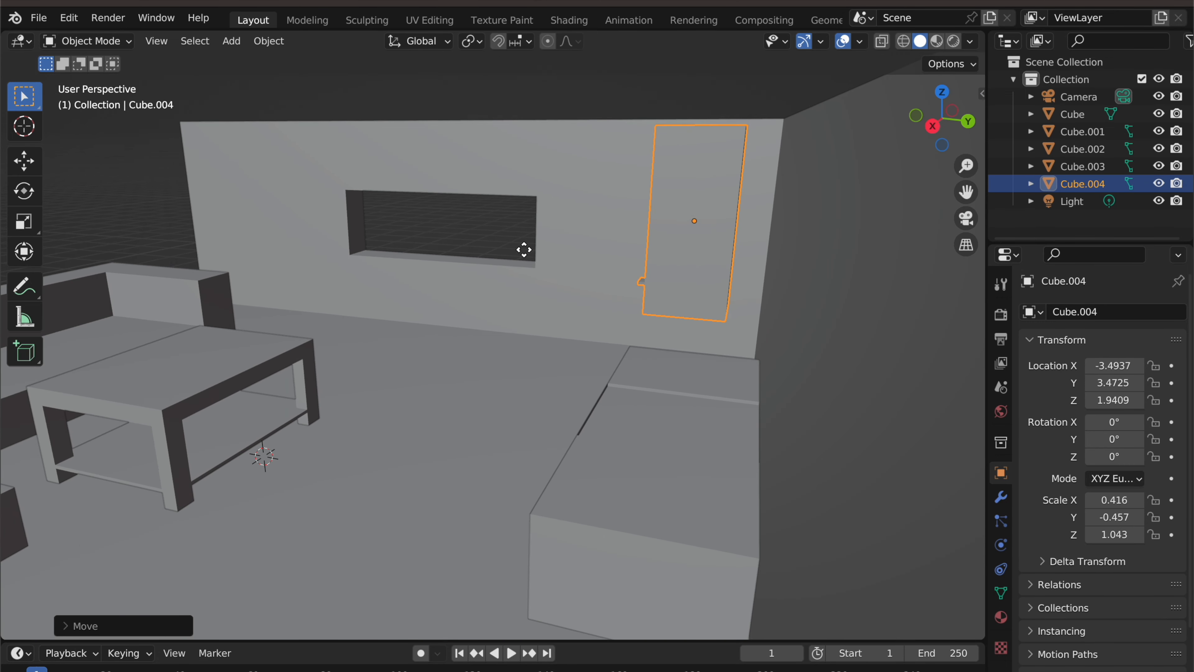
{"action": "key", "text": "g"}
{"action": "key", "text": "x"}
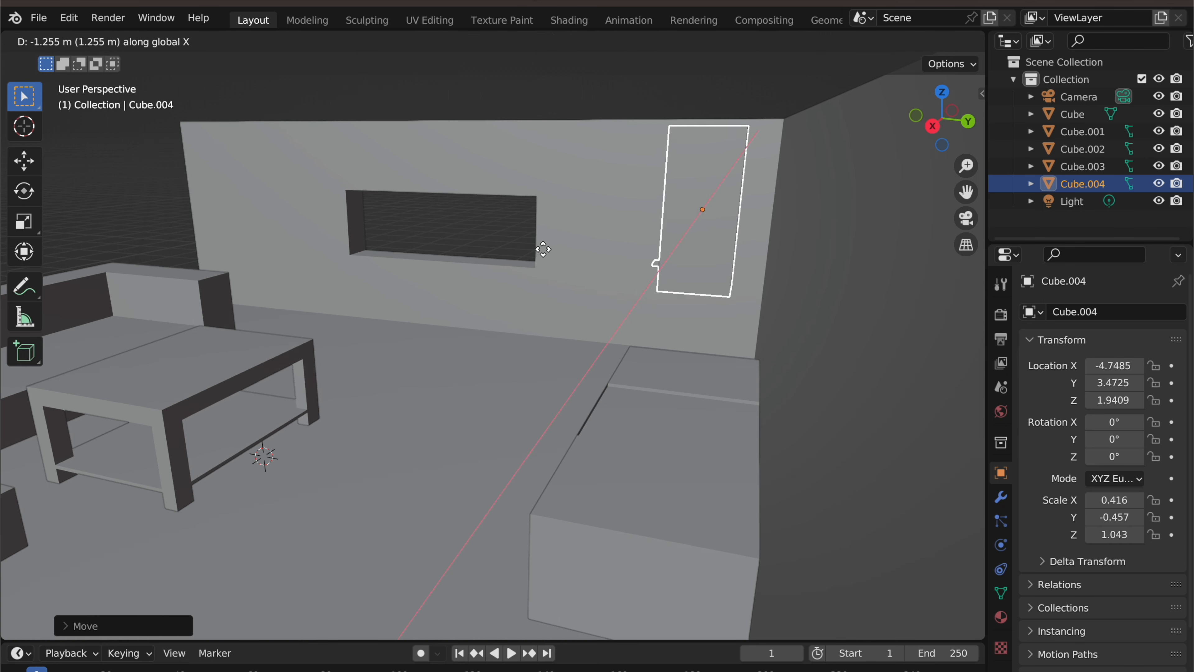
{"action": "left_click", "coordinate": [530, 259]}
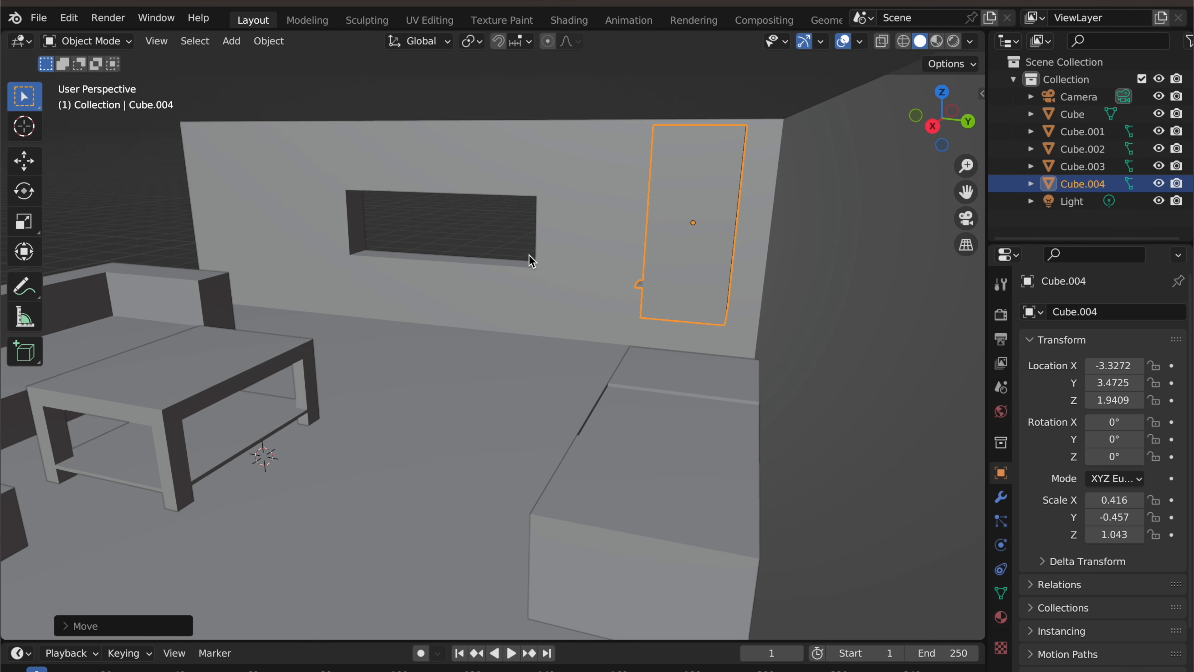
Move the tall cabinet about 0.41 m along the Y axis toward the back wall
{"action": "left_click", "coordinate": [668, 256]}
{"action": "left_click", "coordinate": [565, 80]}
{"action": "left_click", "coordinate": [706, 188]}
{"action": "key", "text": "g"}
{"action": "key", "text": "y"}
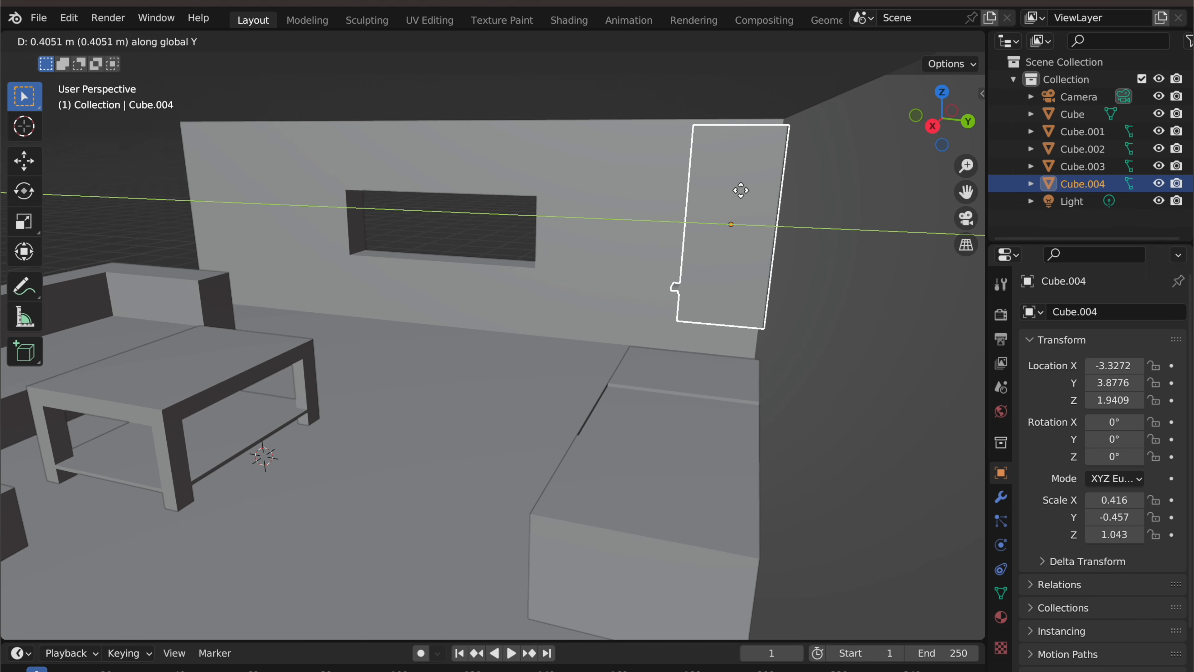
{"action": "left_click", "coordinate": [741, 191]}
{"action": "left_click", "coordinate": [651, 216]}
Move the tall cabinet along X toward the window wall and nudge it slightly lower, to about X -3.77, Y 3.88, Z 1.92 m
{"action": "middle_click_drag", "start_coordinate": [584, 251], "coordinate": [821, 258]}
{"action": "middle_click_drag", "start_coordinate": [515, 257], "coordinate": [541, 259]}
{"action": "scroll", "coordinate": [245, 295], "scroll_direction": "down", "scroll_amount": 3}
{"action": "scroll", "coordinate": [261, 303], "scroll_direction": "up", "scroll_amount": 2}
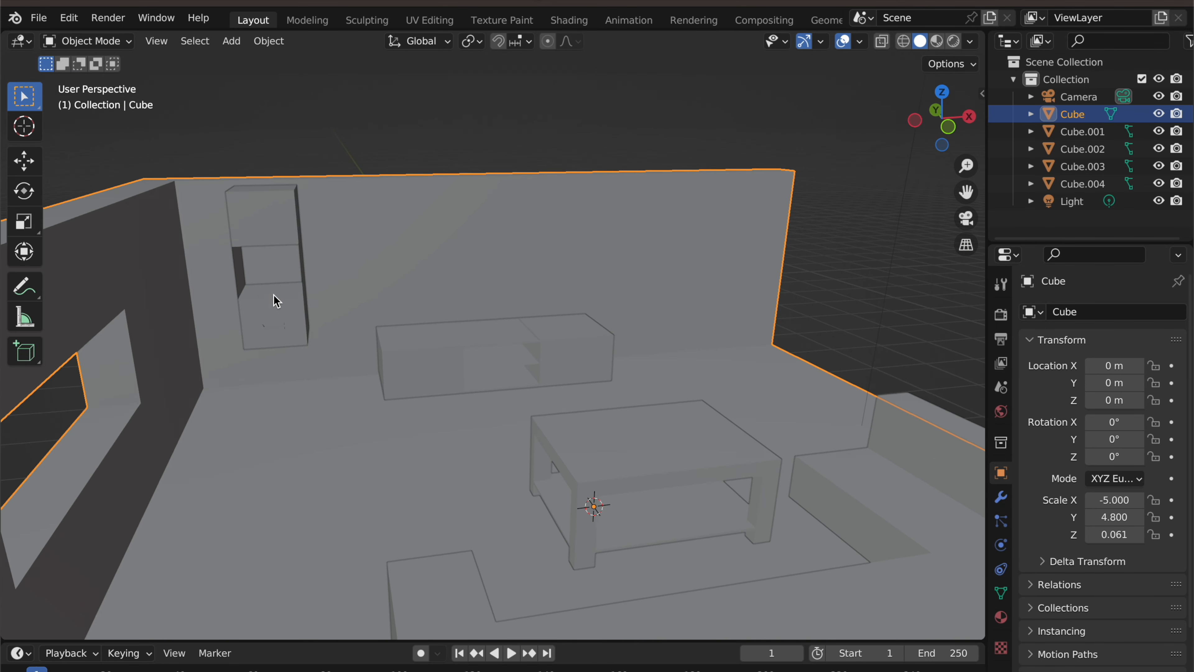
{"action": "left_click", "coordinate": [266, 310]}
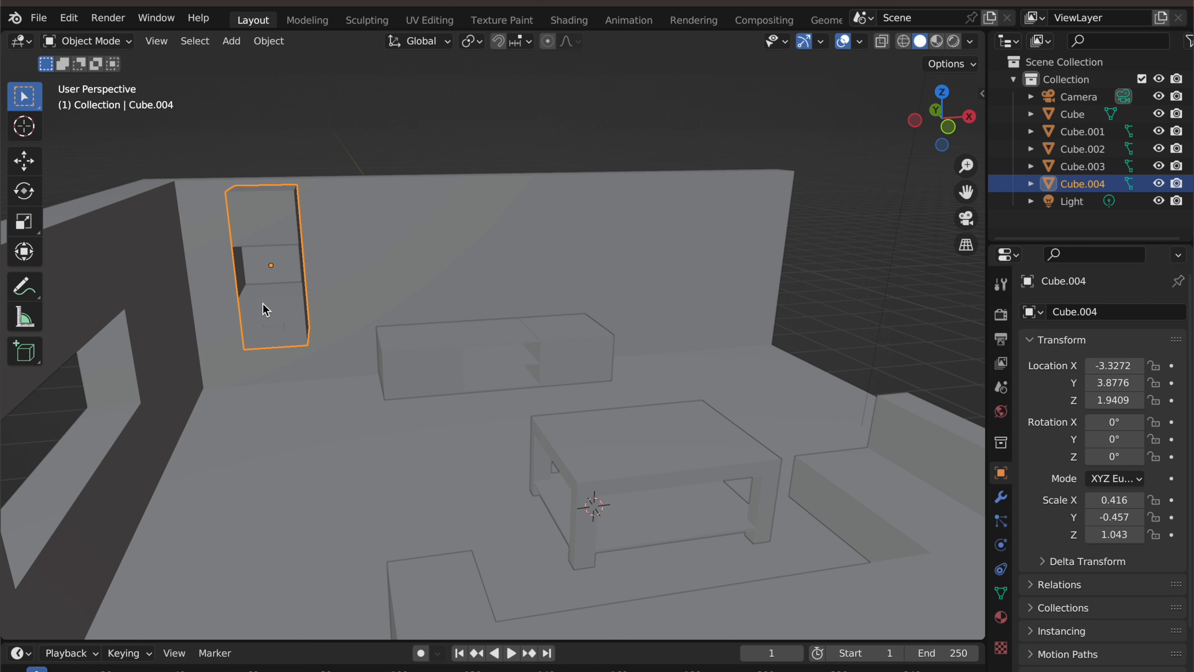
{"action": "key", "text": "g"}
{"action": "key", "text": "x"}
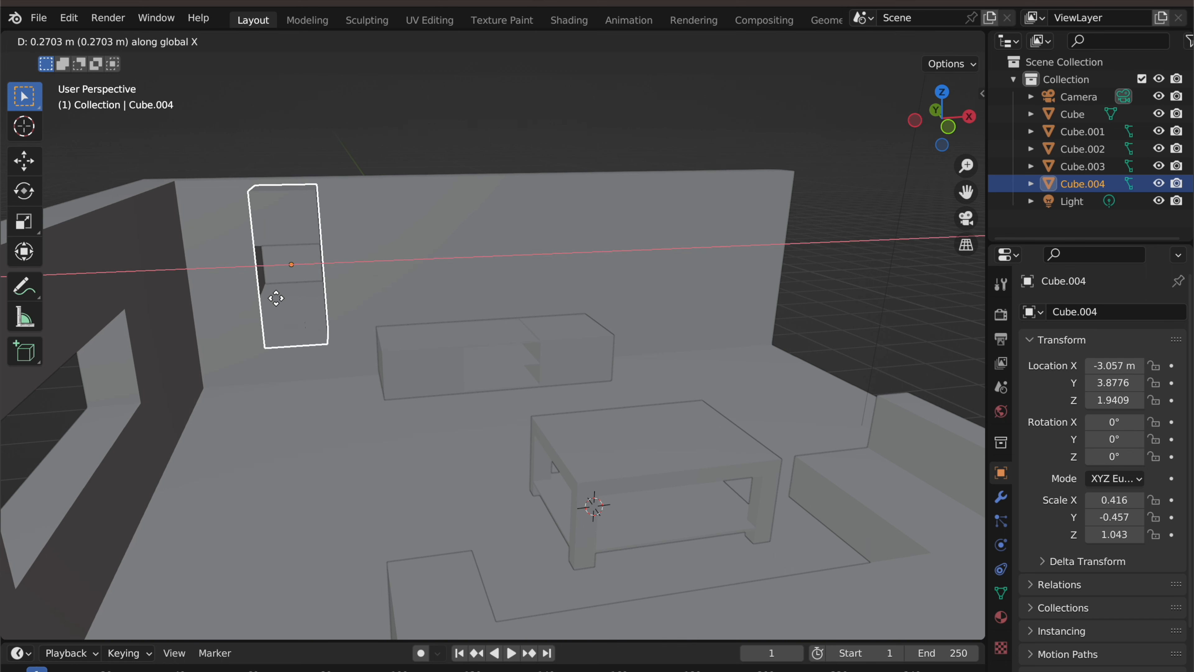
{"action": "left_click", "coordinate": [233, 301]}
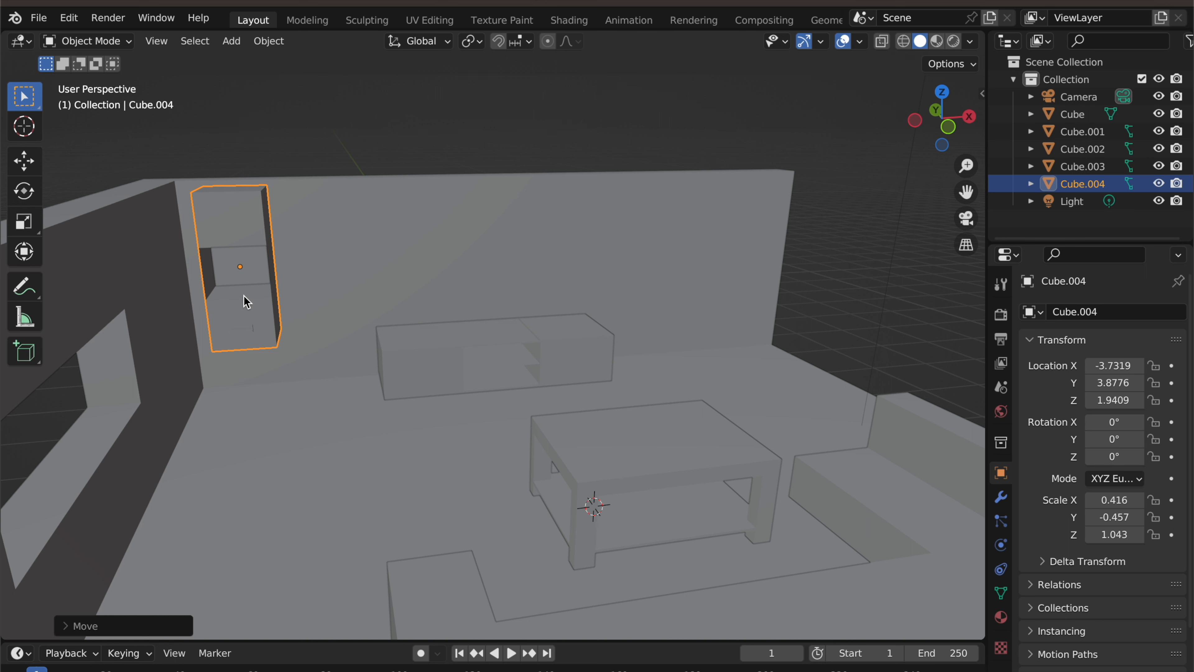
{"action": "key", "text": "g"}
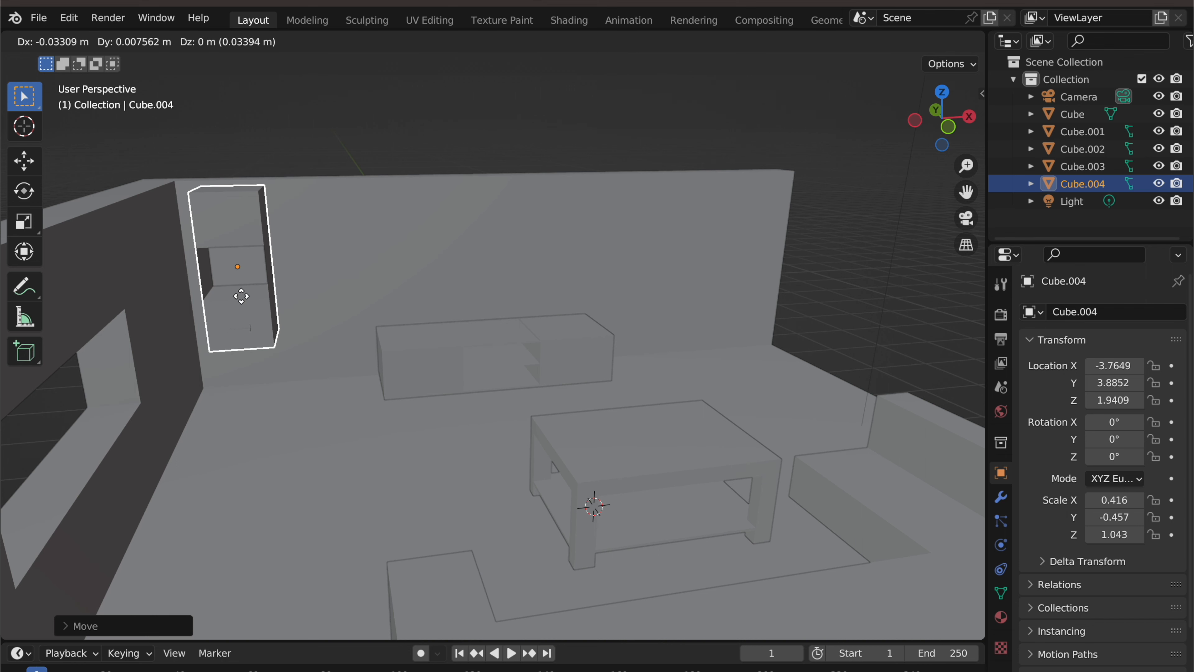
{"action": "left_click", "coordinate": [244, 304]}
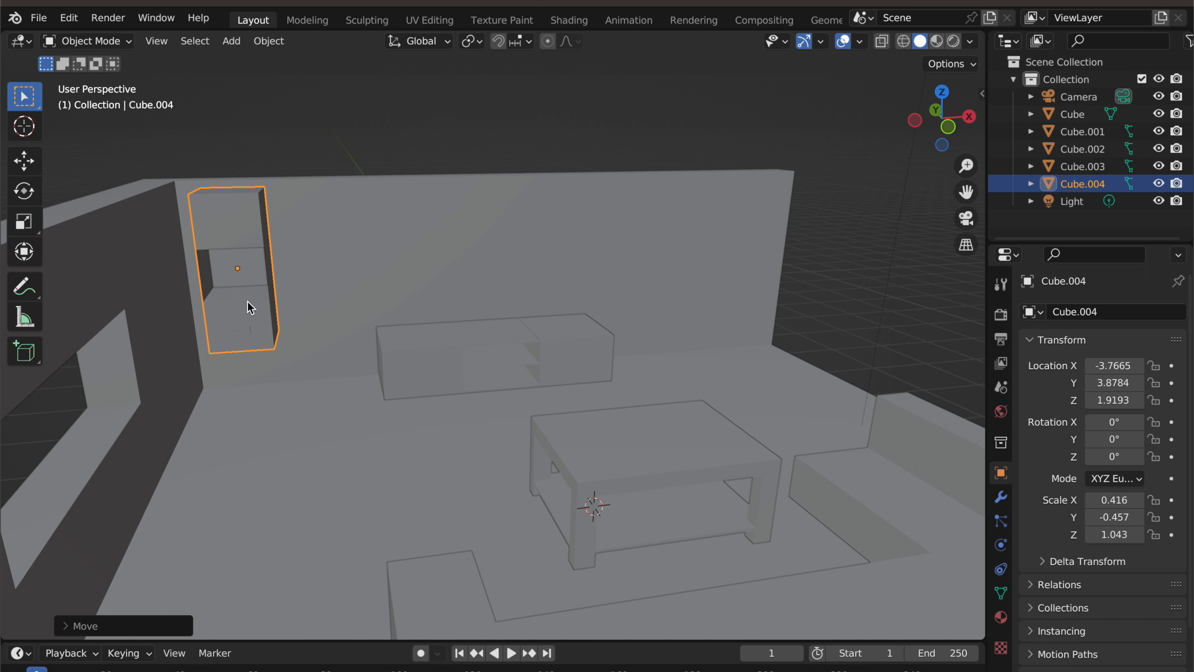
Create a linked duplicate of the tall cabinet about 1.21 m along X
{"action": "left_click", "coordinate": [247, 301]}
{"action": "key", "text": "shift+d"}
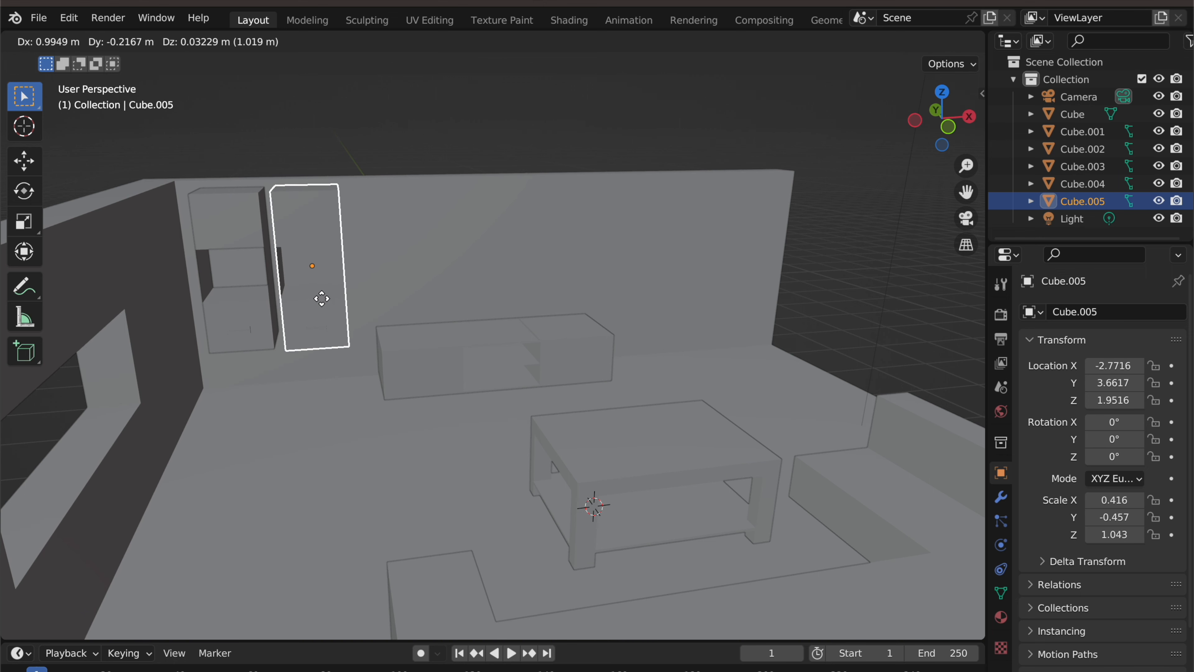
{"action": "key", "text": "x"}
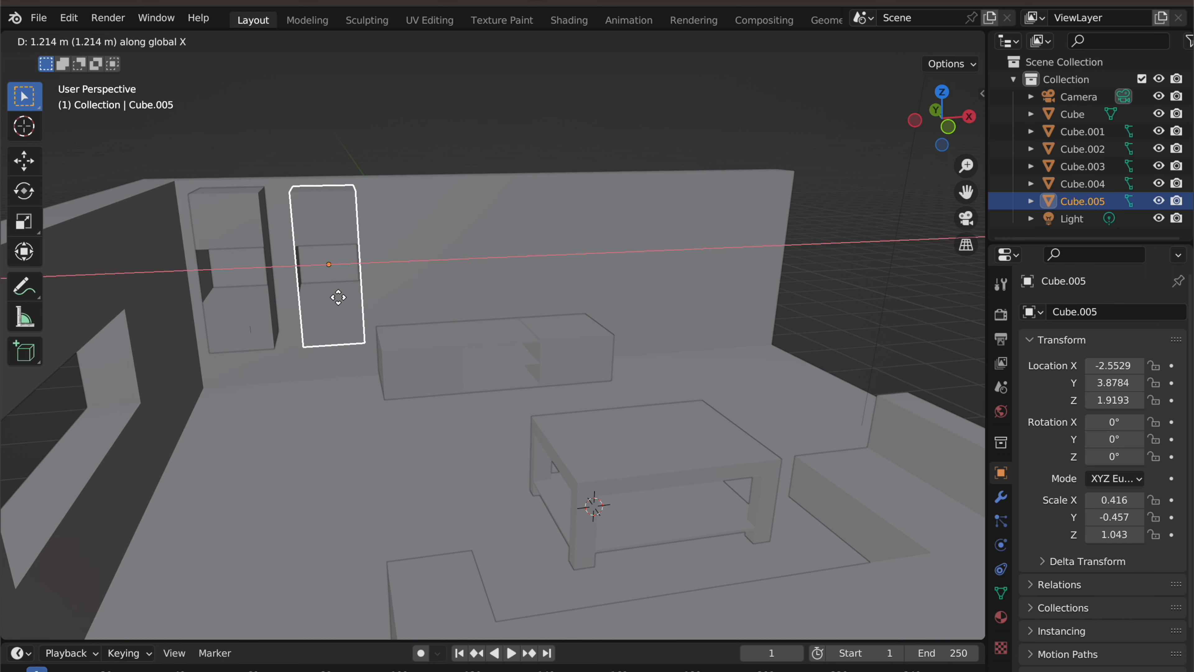
{"action": "left_click", "coordinate": [341, 303]}
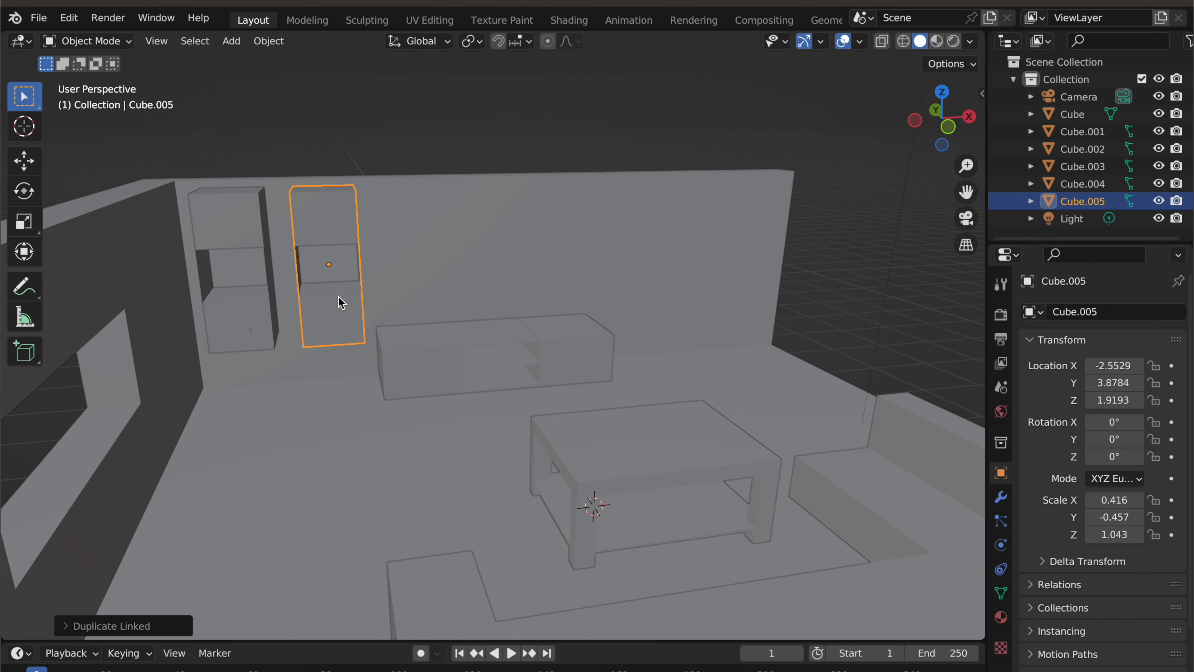
Add two more linked cabinet duplicates along X, one about 5 m from the second cabinet and another about 1.45 m beyond it
{"action": "key", "text": "alt+d"}
{"action": "key", "text": "x"}
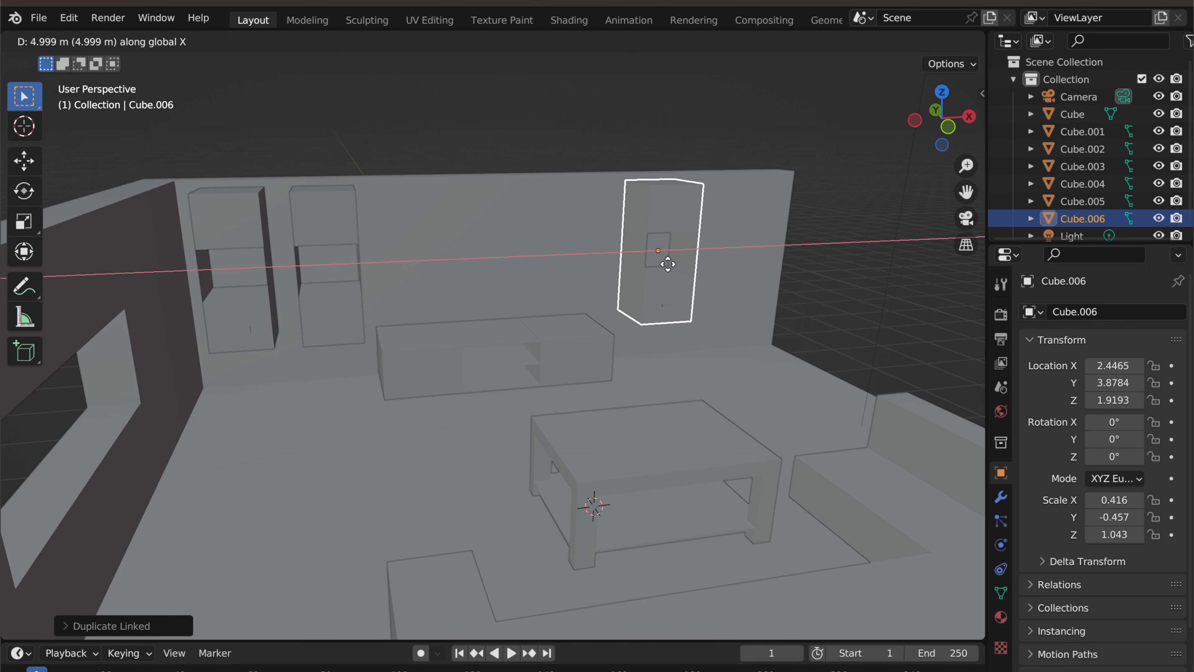
{"action": "left_click", "coordinate": [668, 265]}
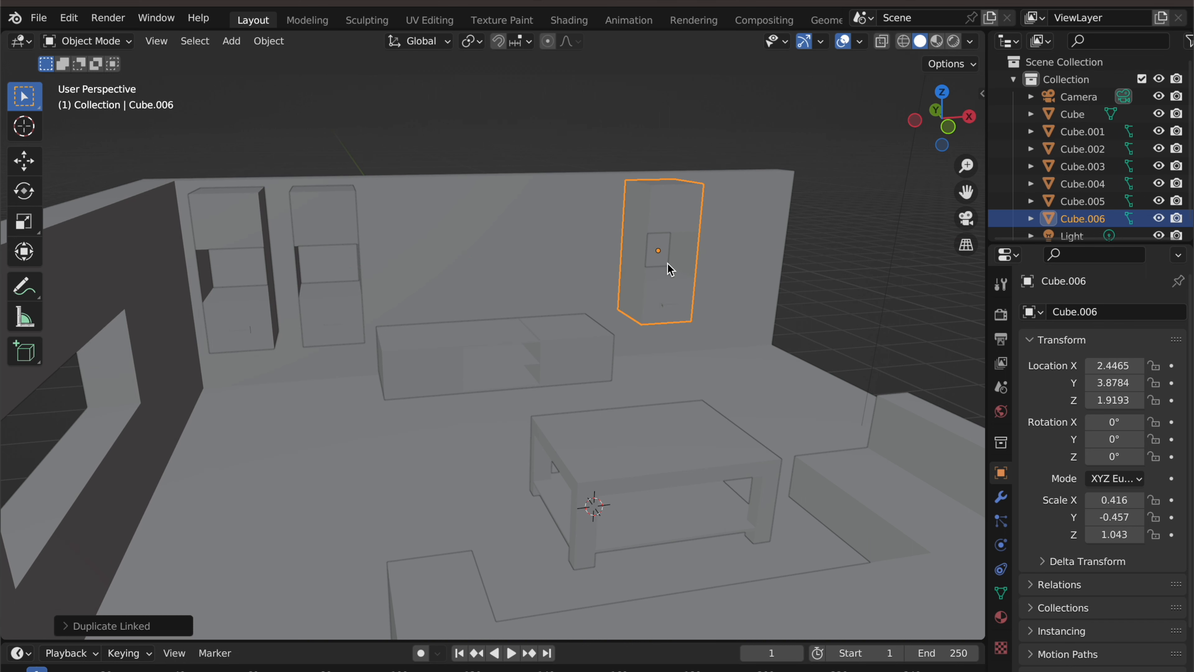
{"action": "key", "text": "alt+d"}
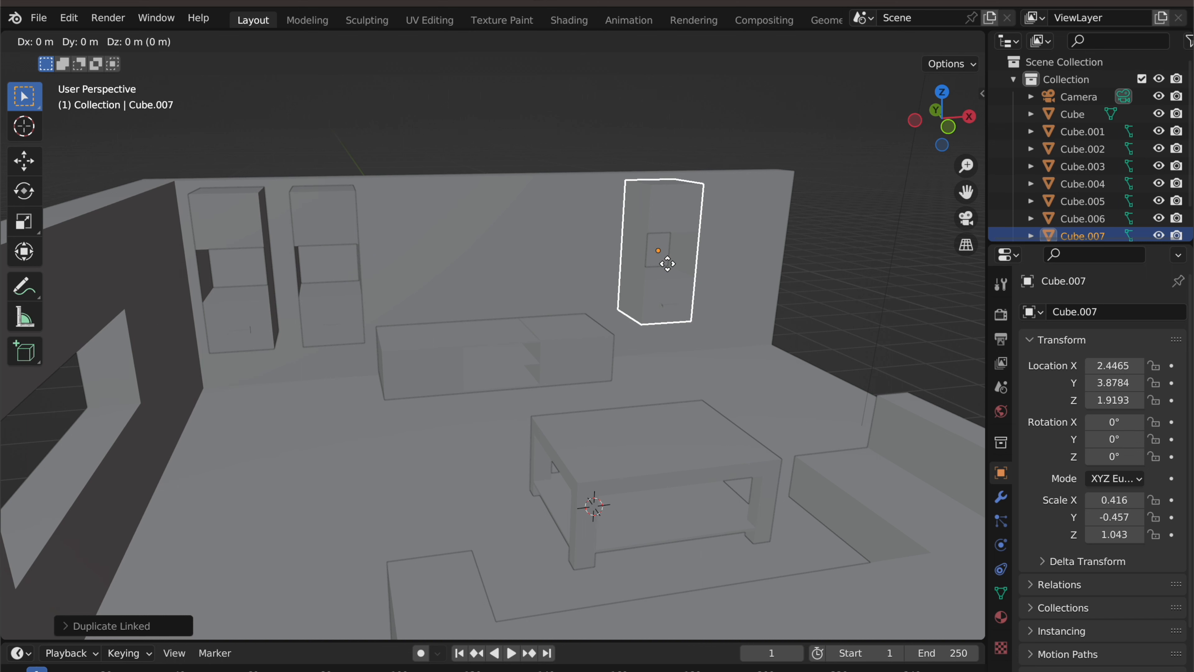
{"action": "key", "text": "x"}
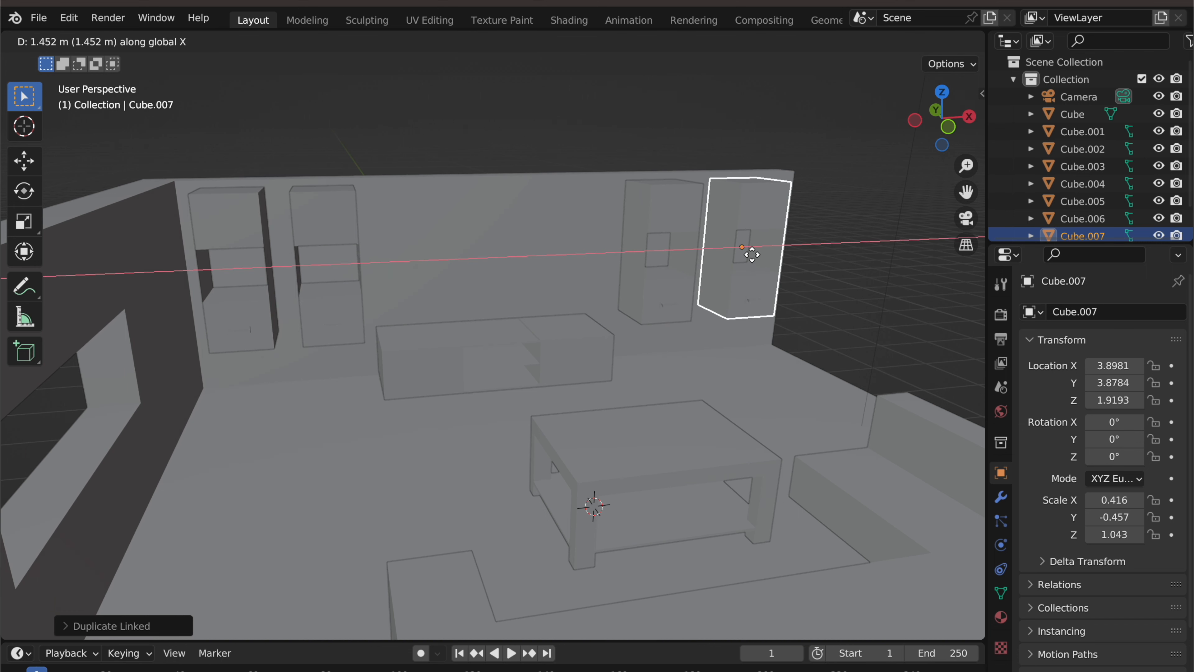
{"action": "left_click", "coordinate": [751, 255]}
{"action": "middle_click_drag", "start_coordinate": [647, 307], "coordinate": [629, 278]}
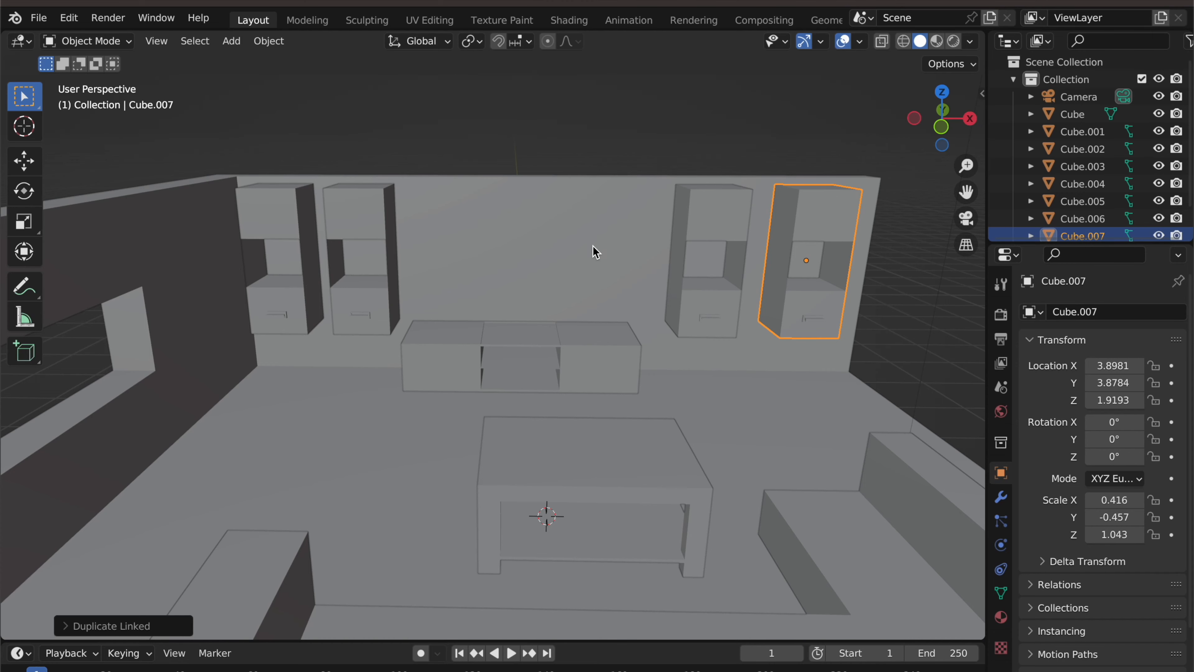
Add two vertical loop cuts across the room's back wall and slide them to a factor of about -0.147, framing the area above the low cabinet
{"action": "left_click", "coordinate": [555, 257]}
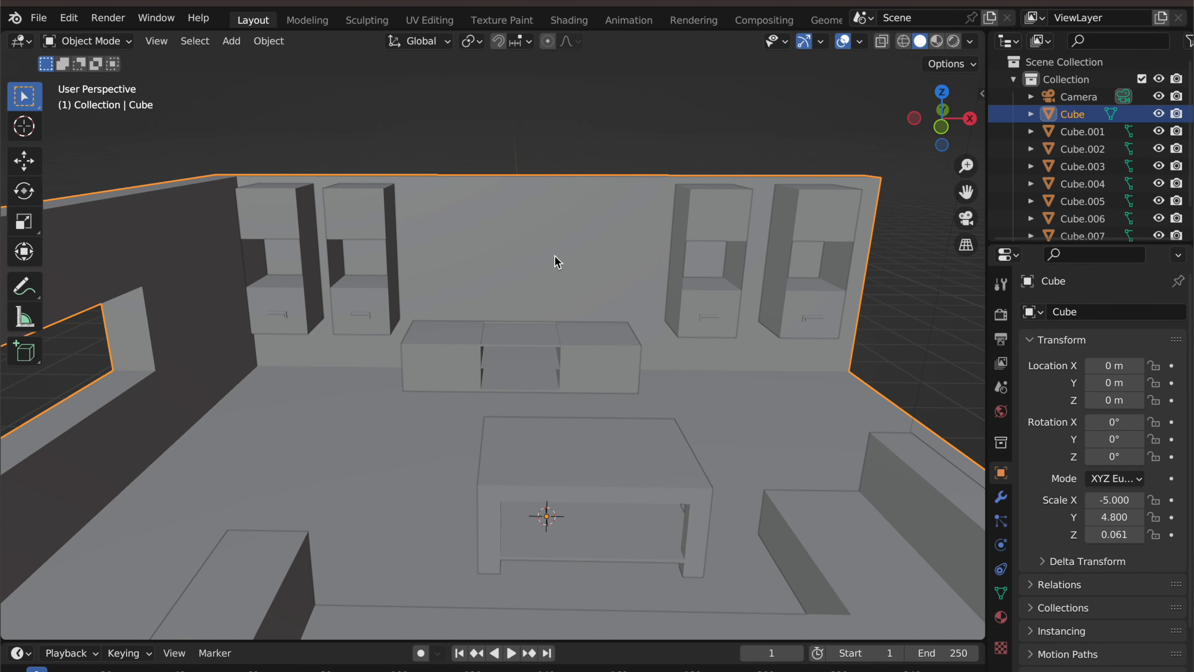
{"action": "scroll", "coordinate": [529, 258], "scroll_direction": "down", "scroll_amount": 2}
{"action": "scroll", "coordinate": [529, 258], "scroll_direction": "up", "scroll_amount": 4}
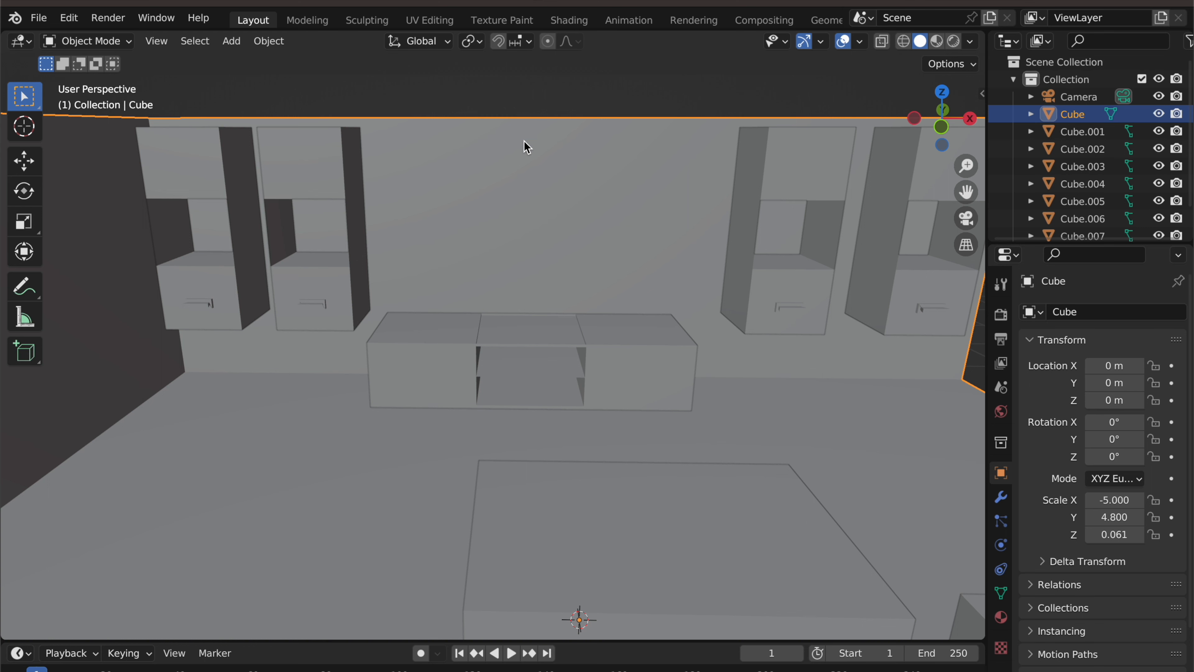
{"action": "key", "text": "Tab"}
{"action": "key", "text": "ctrl+r"}
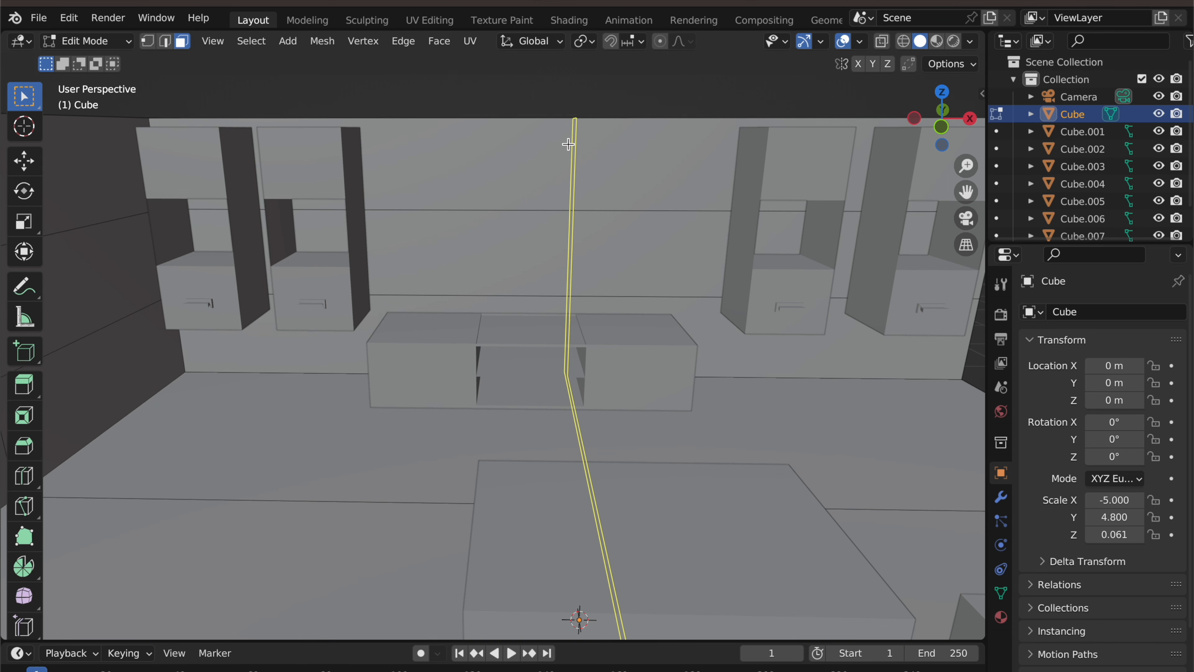
{"action": "scroll", "coordinate": [567, 144], "scroll_direction": "up", "scroll_amount": 1}
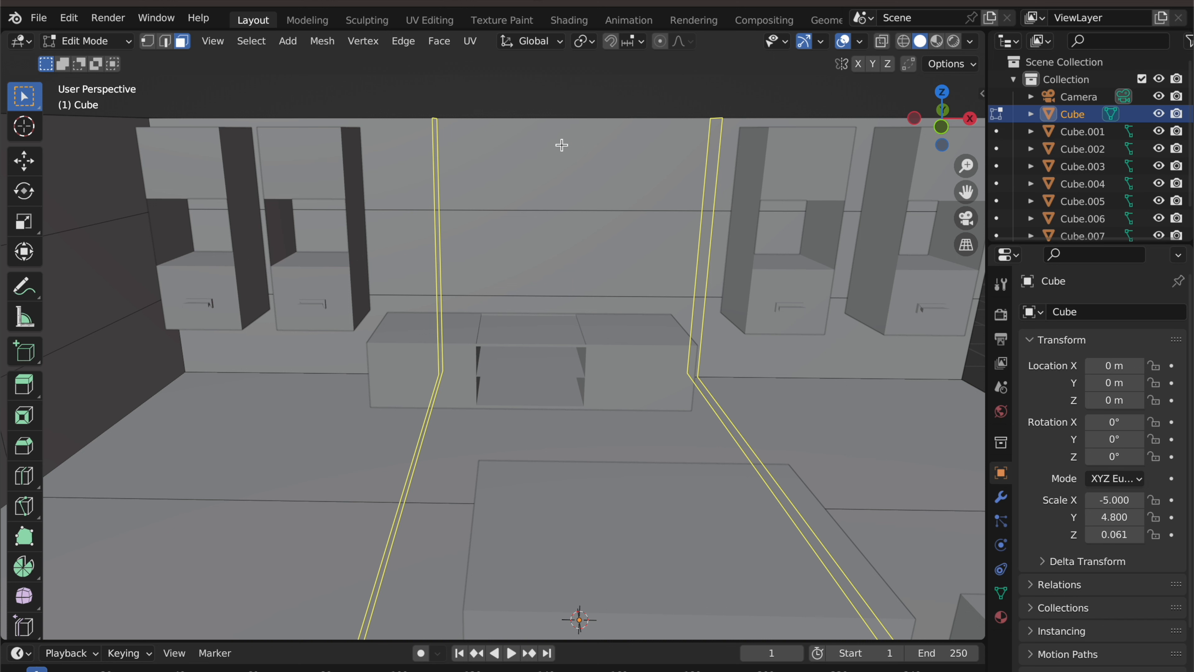
{"action": "left_click", "coordinate": [558, 146]}
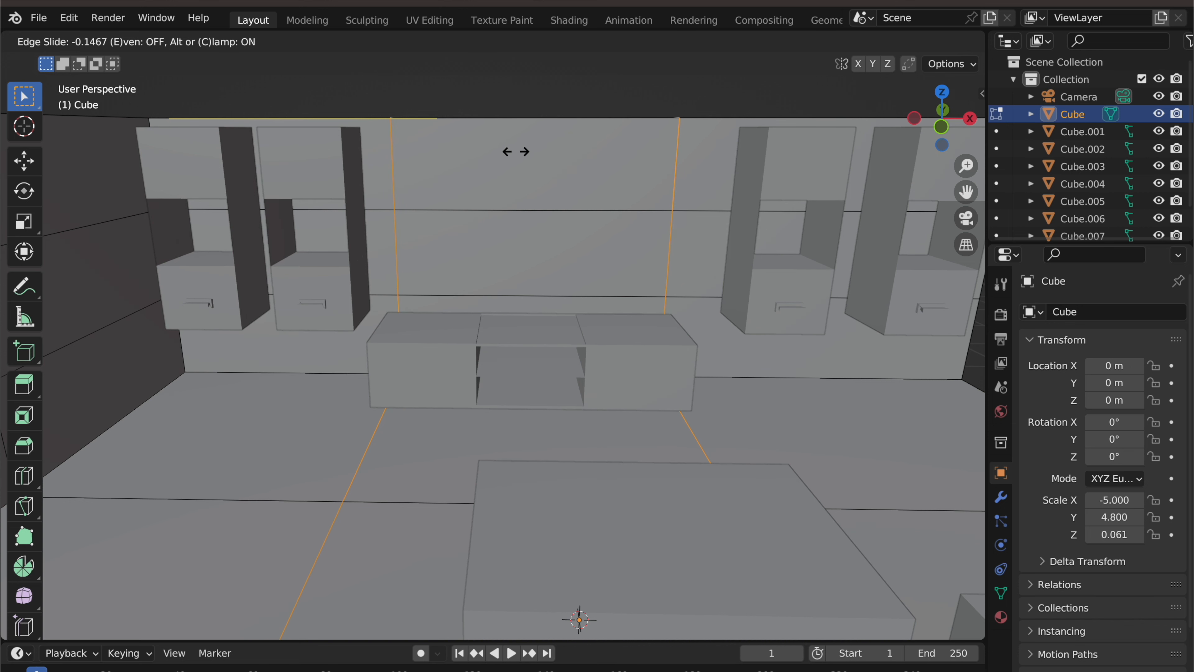
{"action": "left_click", "coordinate": [515, 151]}
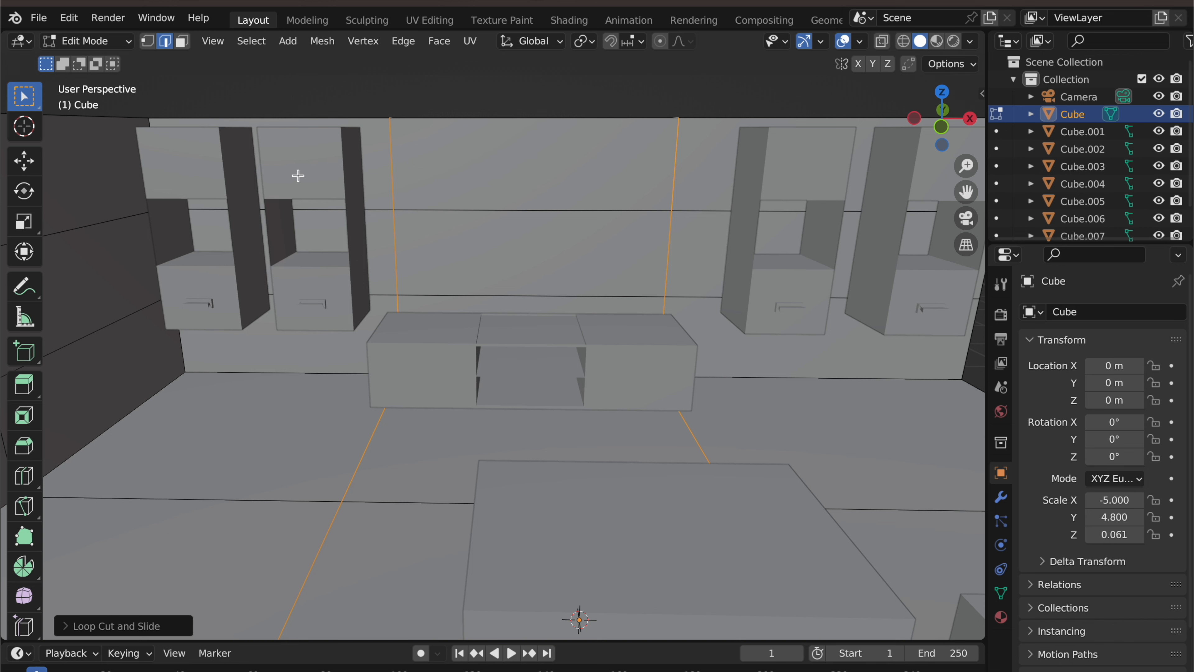
Add a horizontal loop cut around the upper walls and slide it upward to a factor of about -0.47
{"action": "key", "text": "ctrl+r"}
{"action": "left_click", "coordinate": [363, 169]}
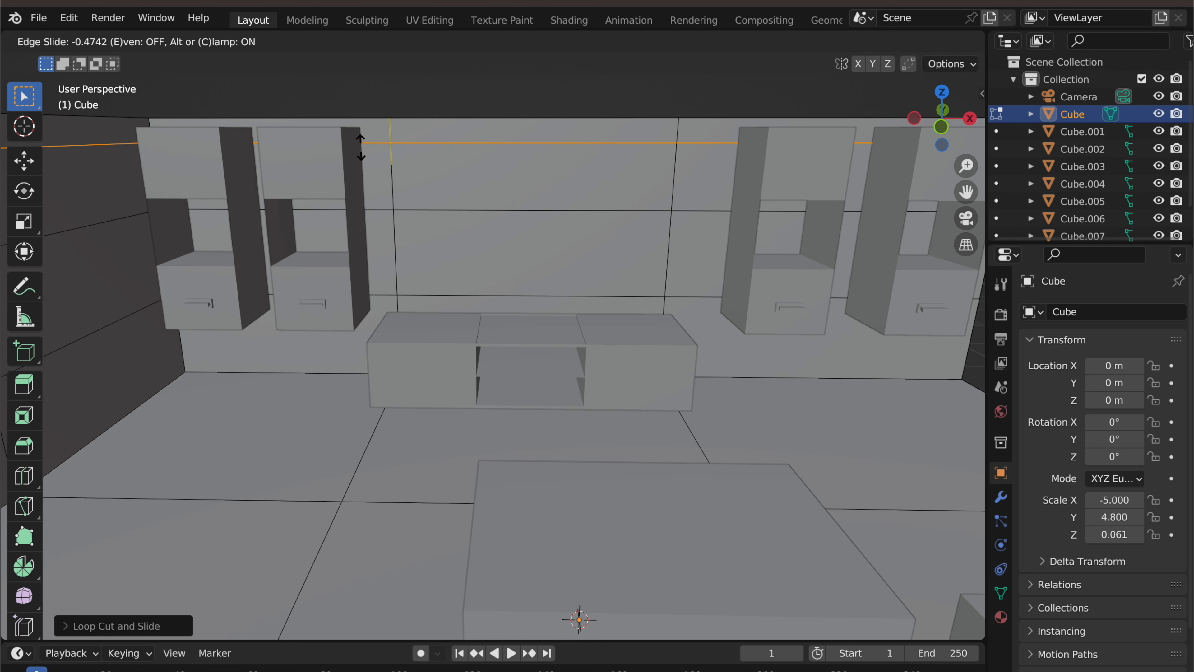
{"action": "left_click", "coordinate": [360, 146]}
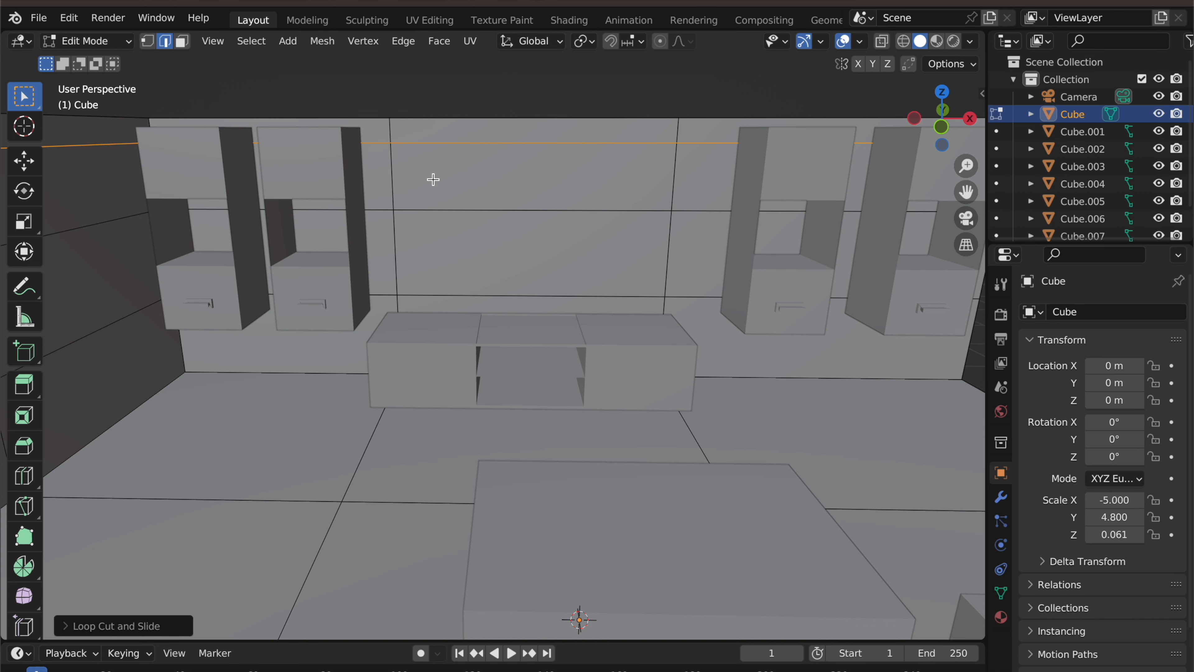
Extrude the two central back-wall faces above the low cabinet about 0.096 m outward as a raised panel
{"action": "key", "text": "3"}
{"action": "left_click", "coordinate": [514, 186]}
{"action": "left_click", "coordinate": [514, 248]}
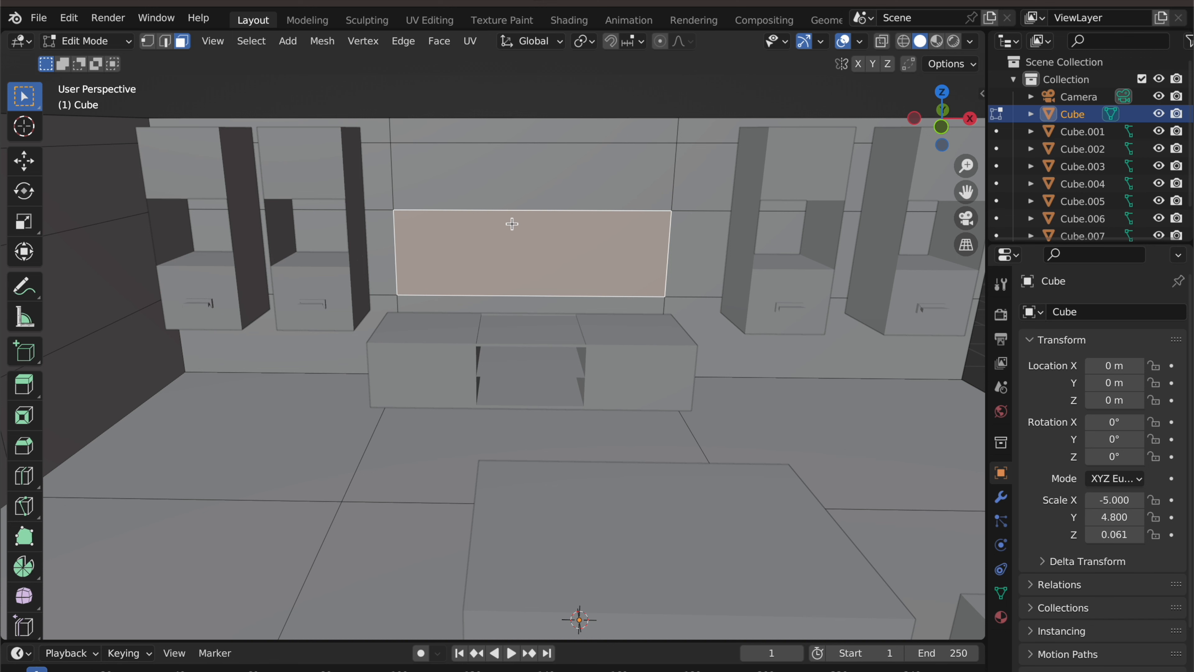
{"action": "left_click", "coordinate": [516, 184], "text": "shift"}
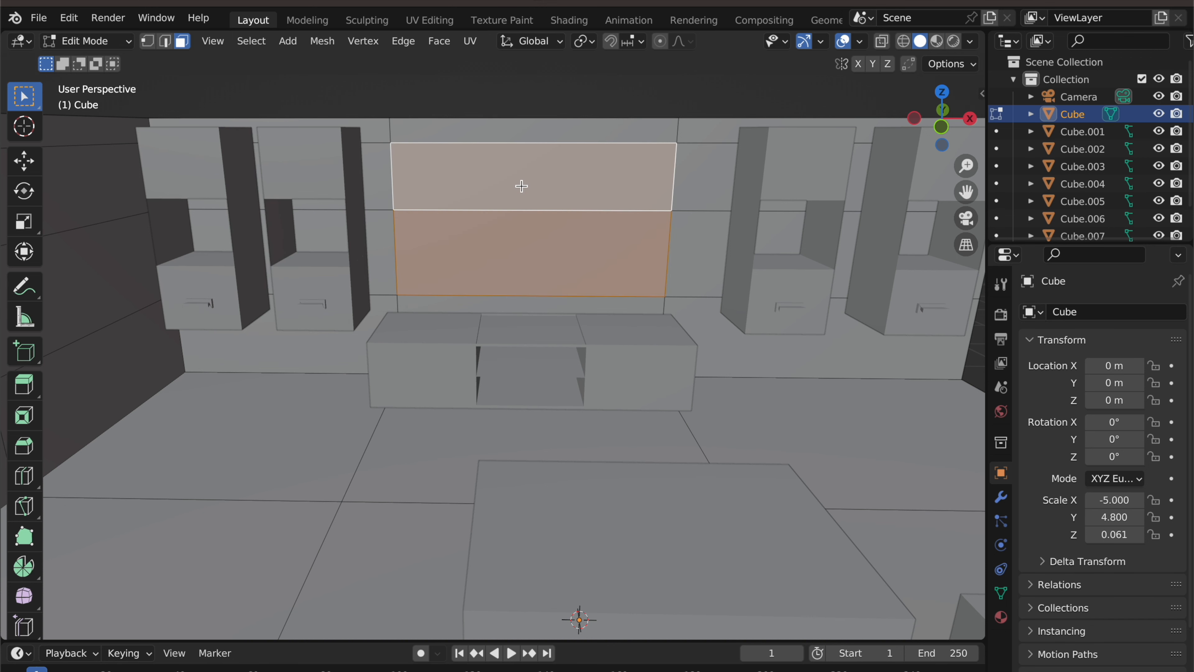
{"action": "middle_click_drag", "start_coordinate": [521, 185], "coordinate": [320, 226]}
{"action": "key", "text": "e"}
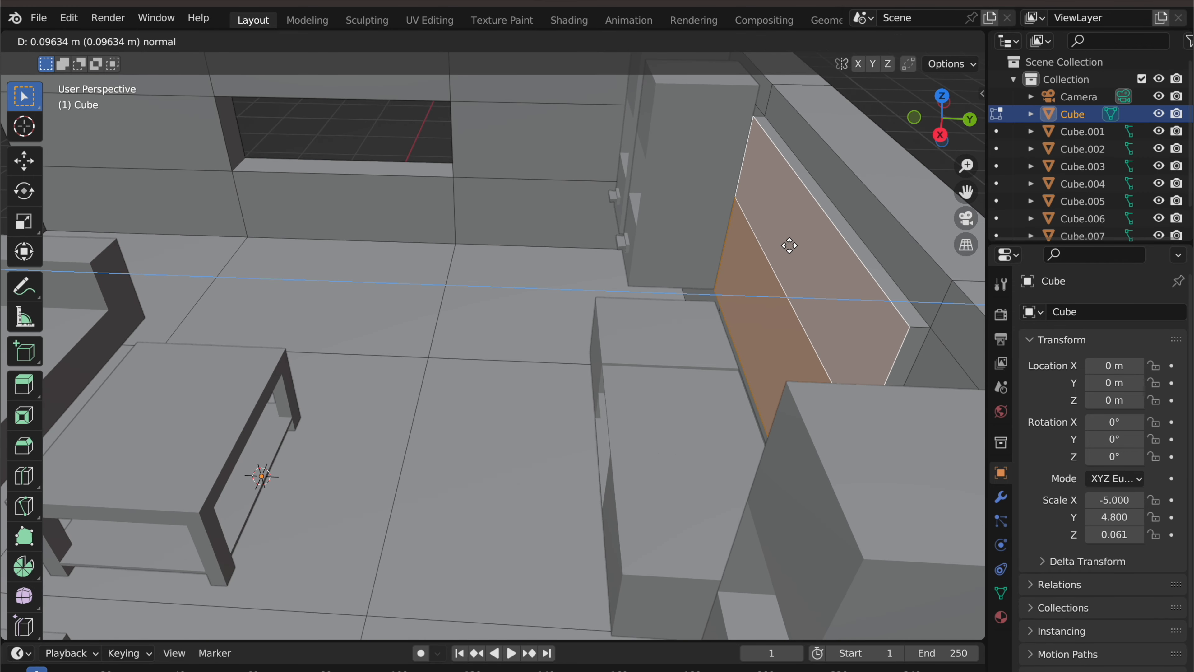
{"action": "left_click", "coordinate": [789, 246]}
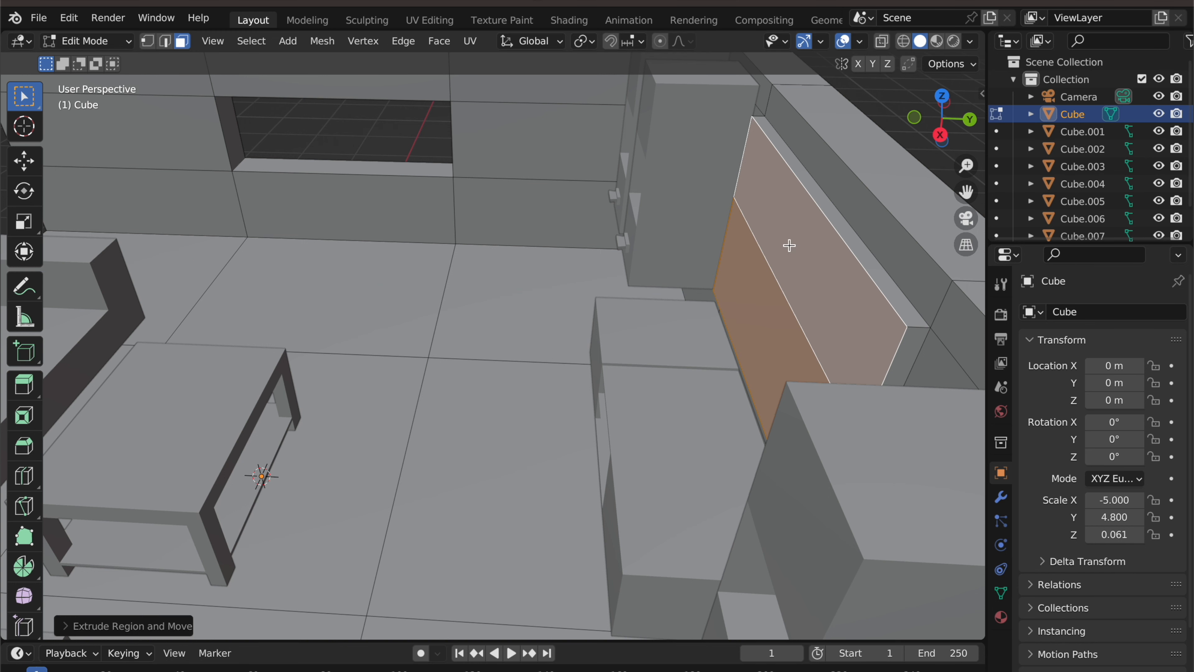
{"action": "key", "text": "i"}
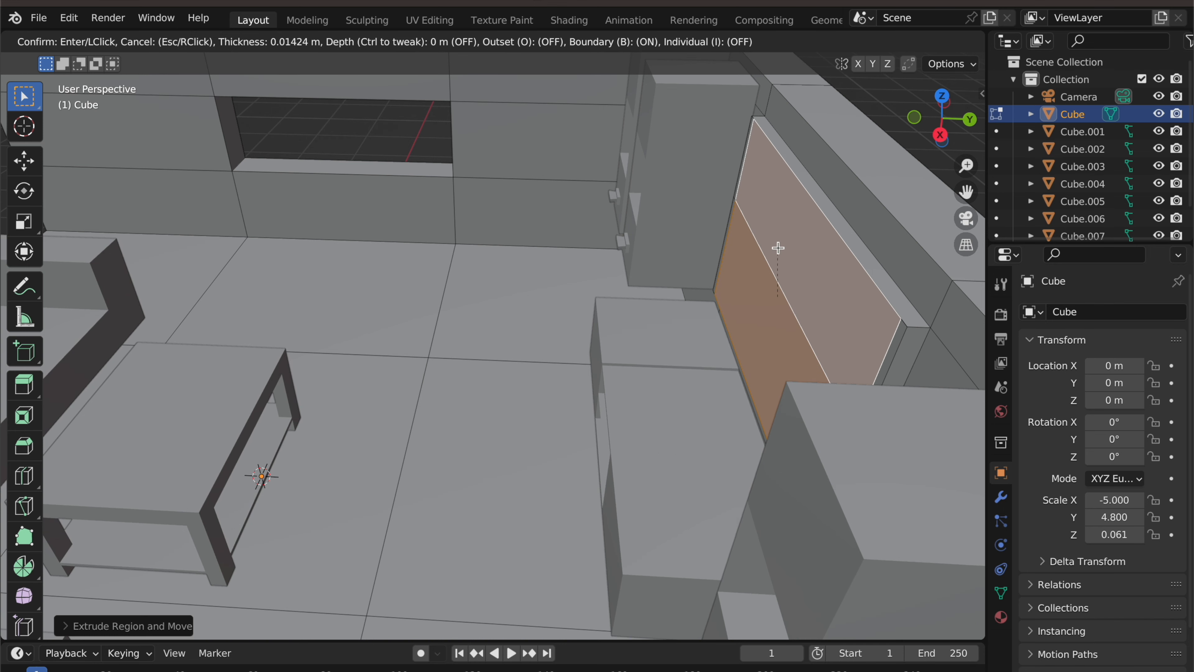
{"action": "key", "text": "Escape"}
{"action": "middle_click_drag", "start_coordinate": [777, 247], "coordinate": [832, 254]}
{"action": "left_click", "coordinate": [800, 267]}
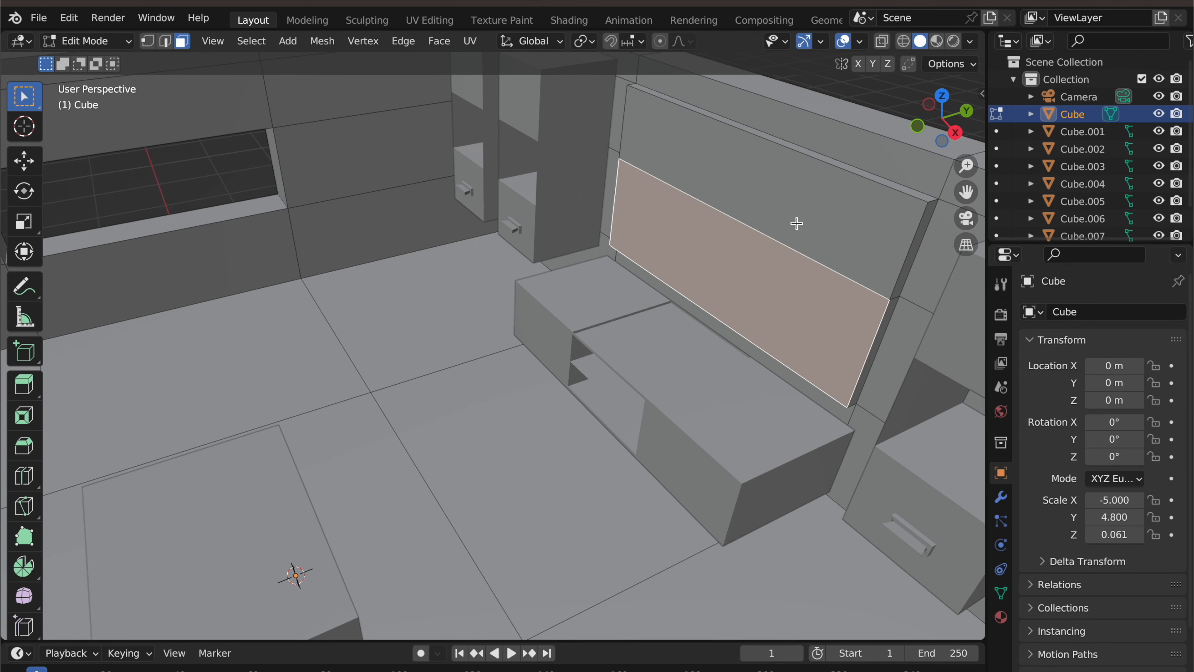
{"action": "left_click", "coordinate": [797, 225]}
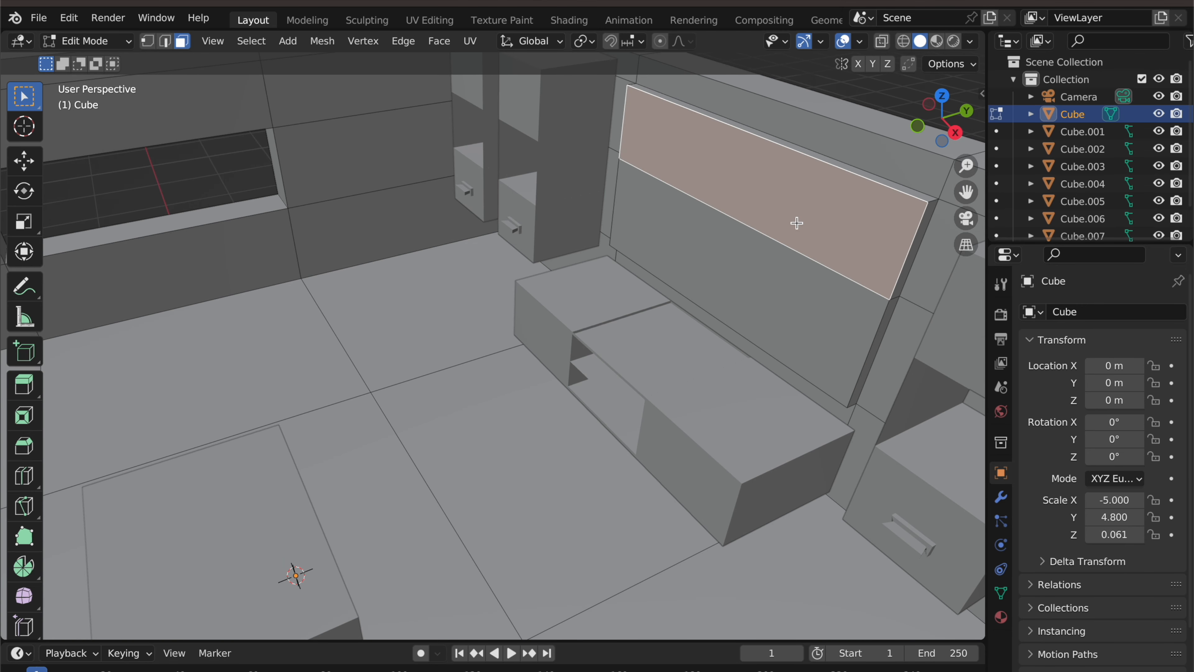
{"action": "left_click", "coordinate": [754, 263], "text": "shift"}
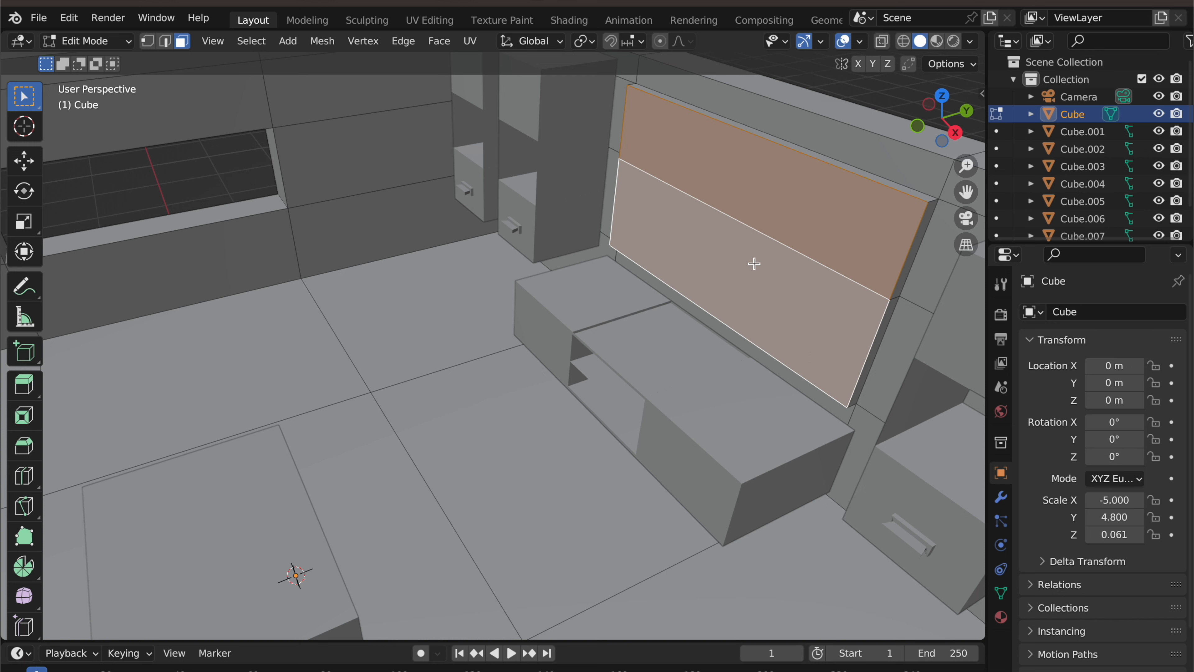
{"action": "key", "text": "i"}
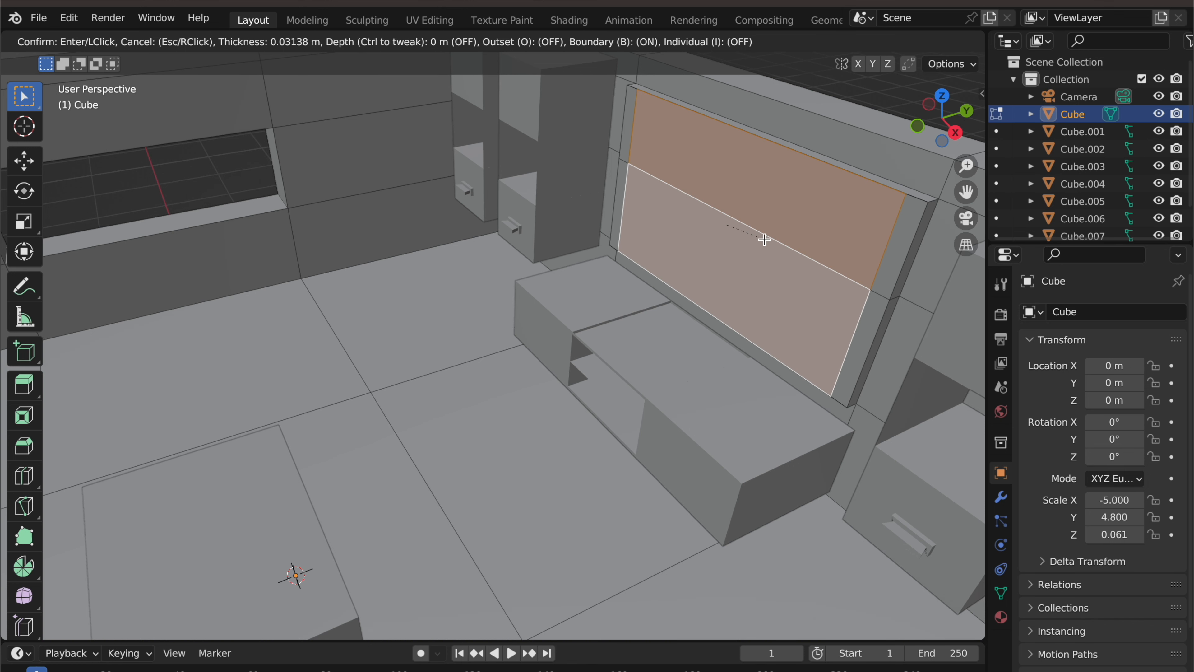
{"action": "key", "text": "Escape"}
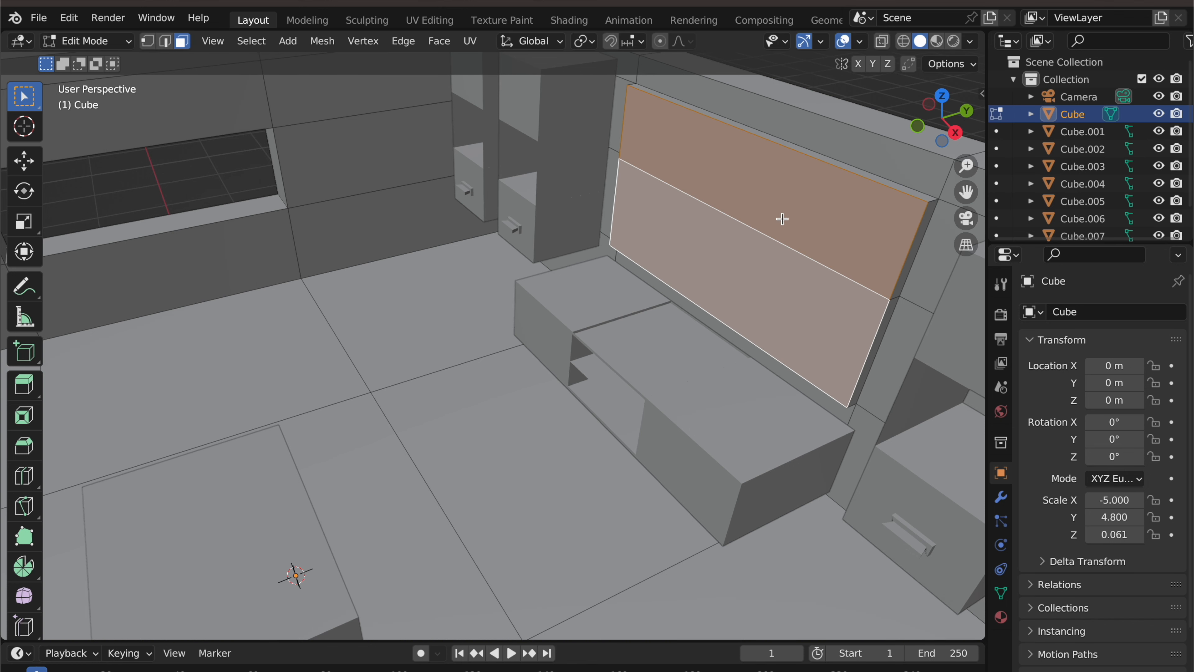
{"action": "left_click", "coordinate": [503, 215]}
{"action": "mouse_move", "coordinate": [762, 223]}
{"action": "middle_mouse_down"}
{"action": "mouse_move", "coordinate": [820, 216]}
{"action": "mouse_move", "coordinate": [749, 206]}
{"action": "middle_mouse_up"}
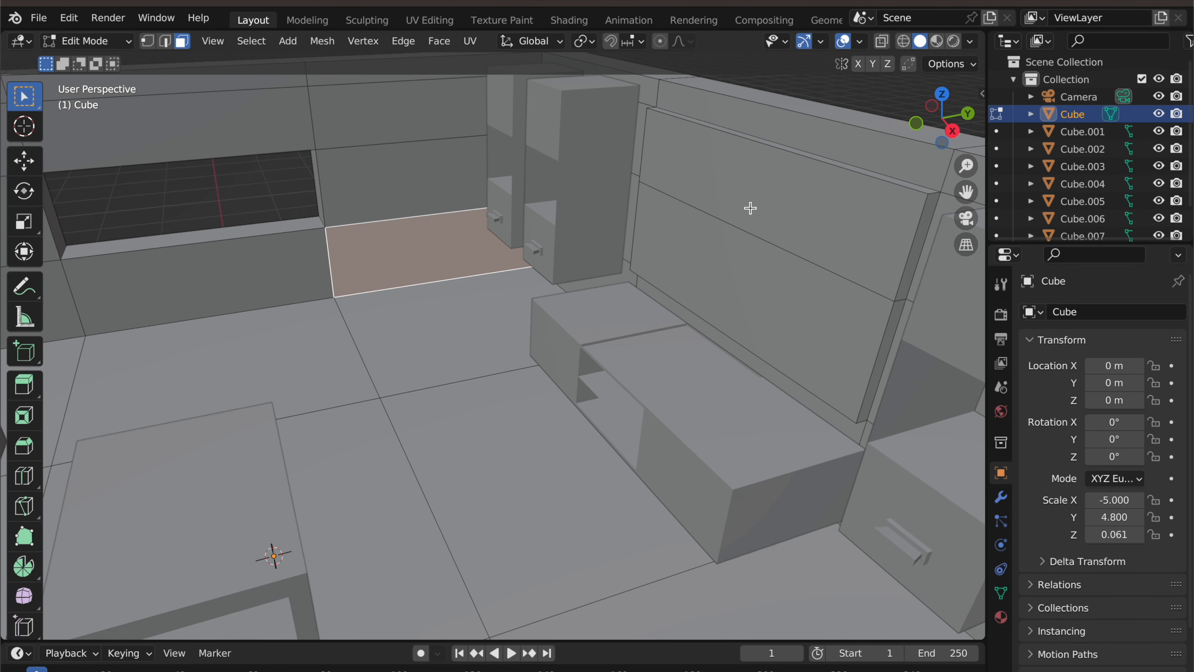
{"action": "left_click", "coordinate": [794, 204], "text": "shift"}
{"action": "left_click", "coordinate": [761, 277], "text": "shift"}
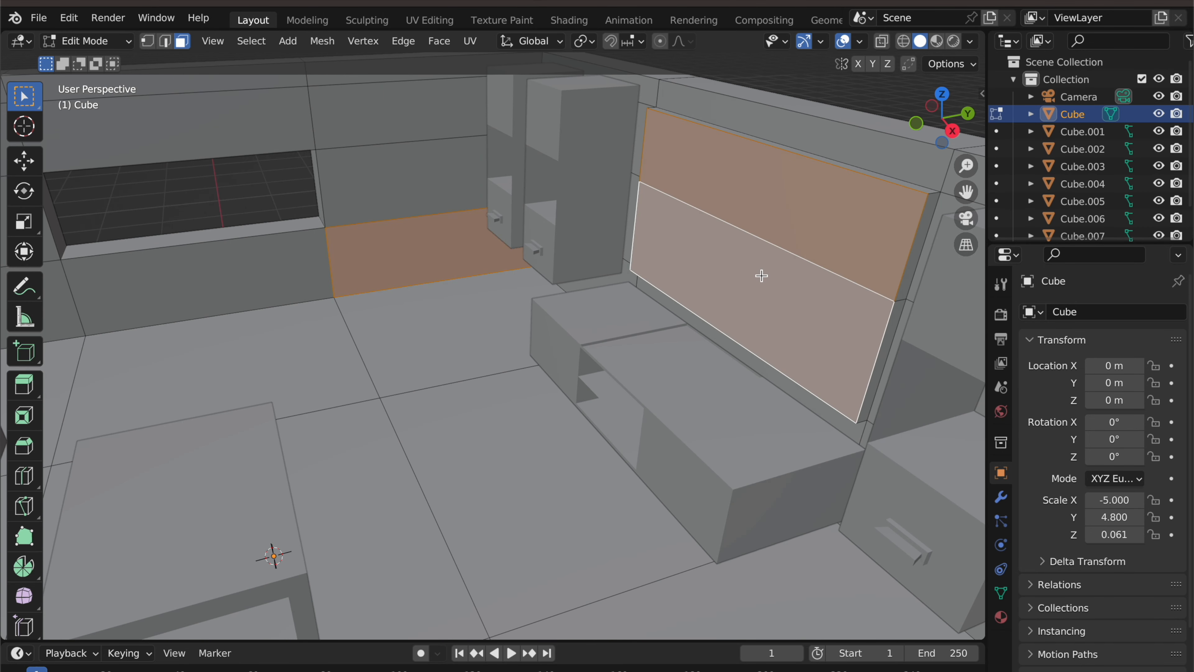
{"action": "left_click", "coordinate": [490, 323]}
Scale the two front faces of the raised wall panel down to about 0.95 to taper its edges
{"action": "left_click", "coordinate": [726, 188]}
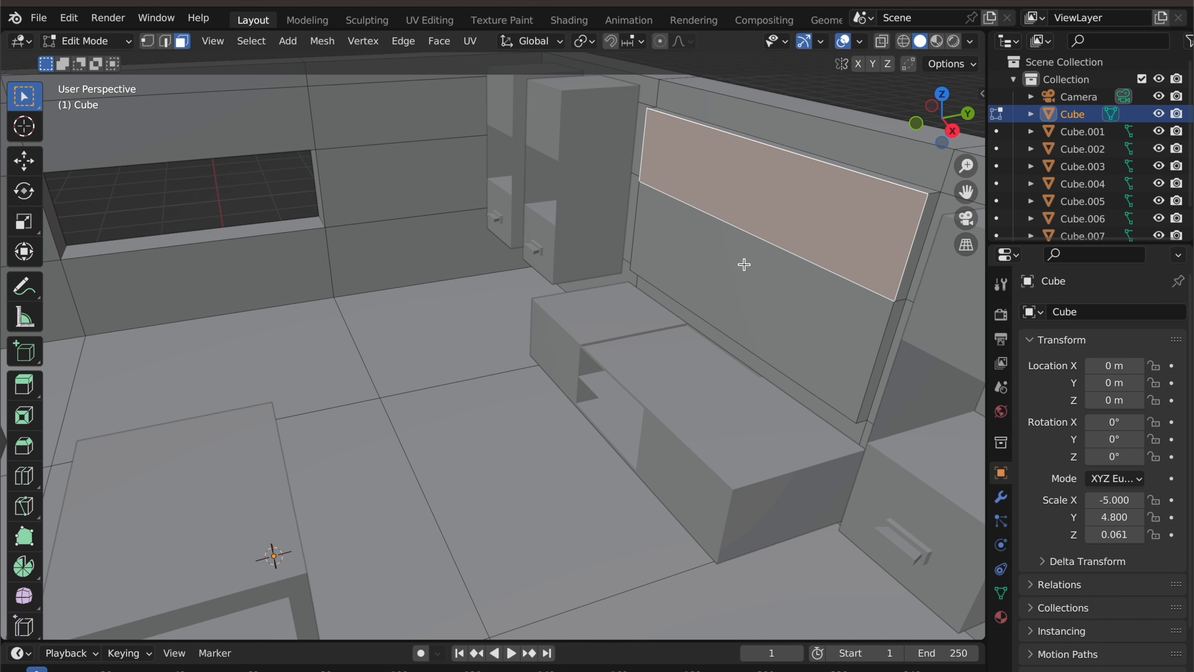
{"action": "left_click", "coordinate": [772, 266], "text": "shift"}
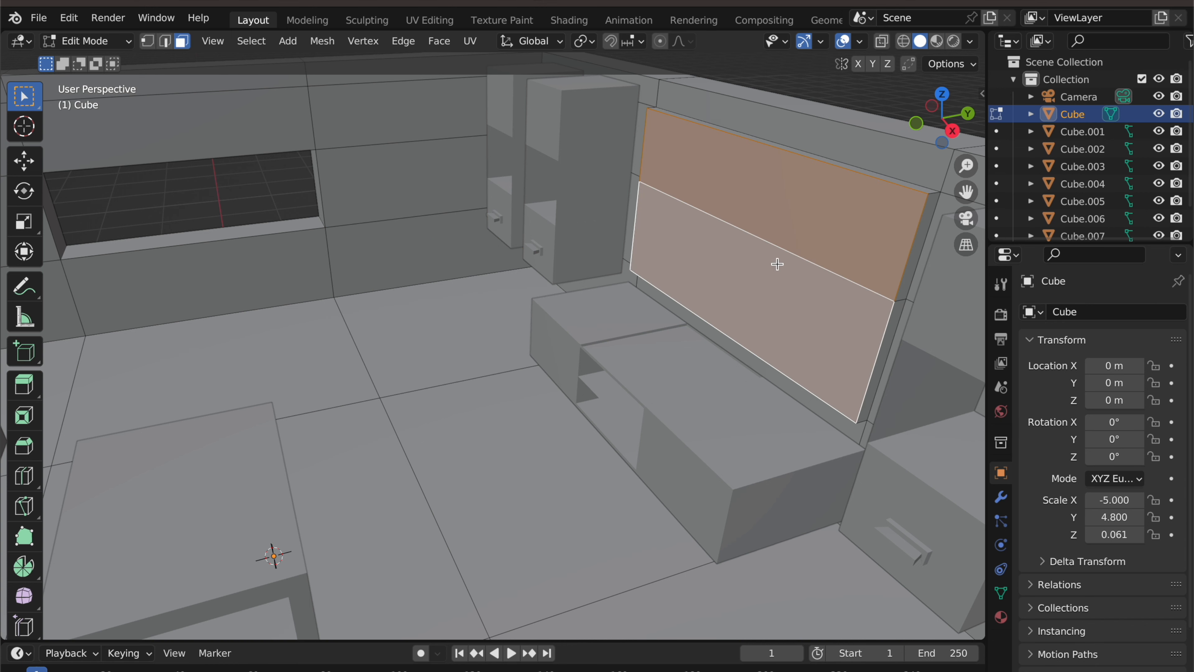
{"action": "key", "text": "s"}
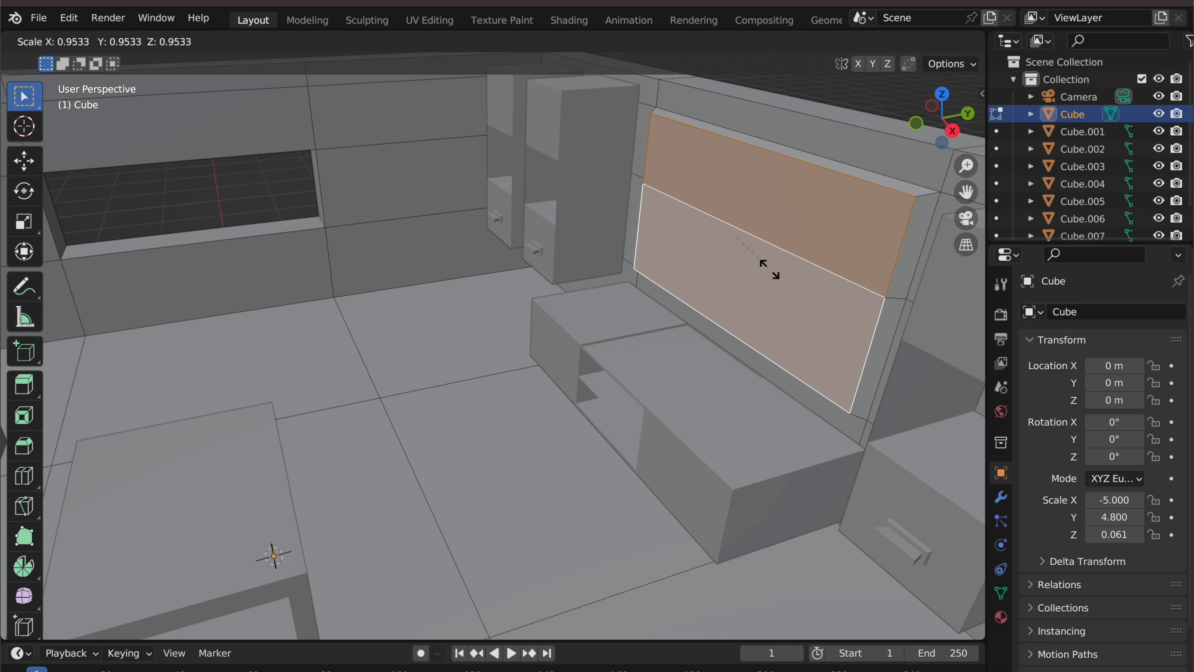
{"action": "left_click", "coordinate": [769, 269]}
{"action": "middle_click_drag", "start_coordinate": [801, 247], "coordinate": [788, 295]}
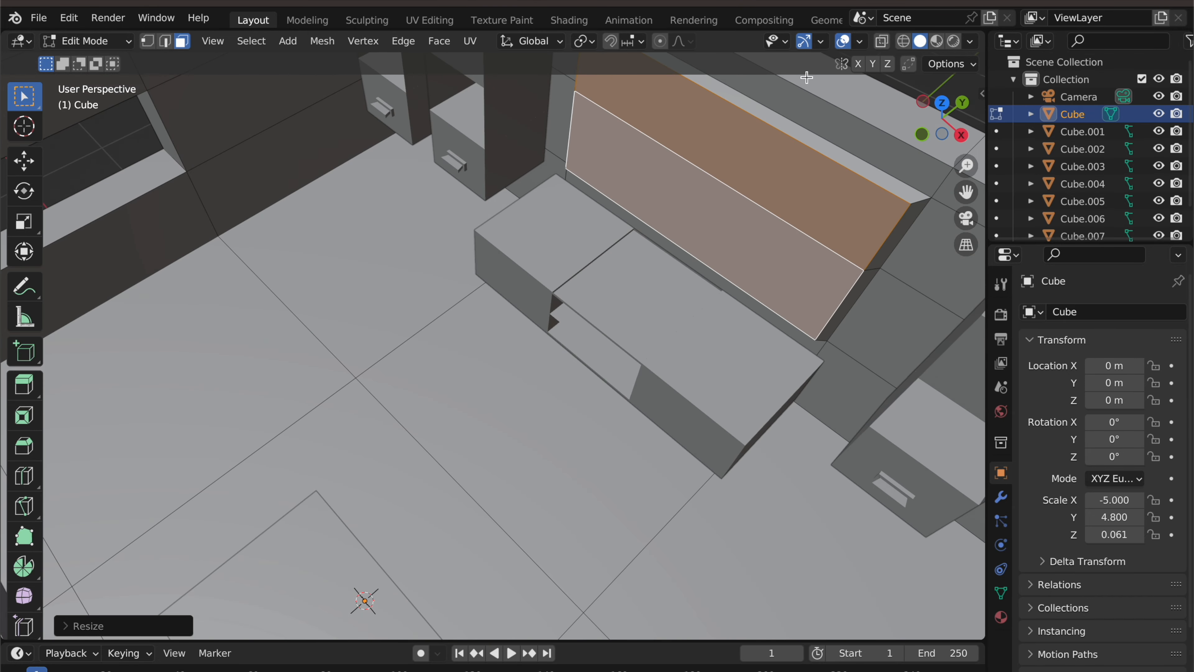
{"action": "middle_click_drag", "start_coordinate": [807, 246], "coordinate": [886, 195]}
{"action": "scroll", "coordinate": [828, 226], "scroll_direction": "down", "scroll_amount": 3}
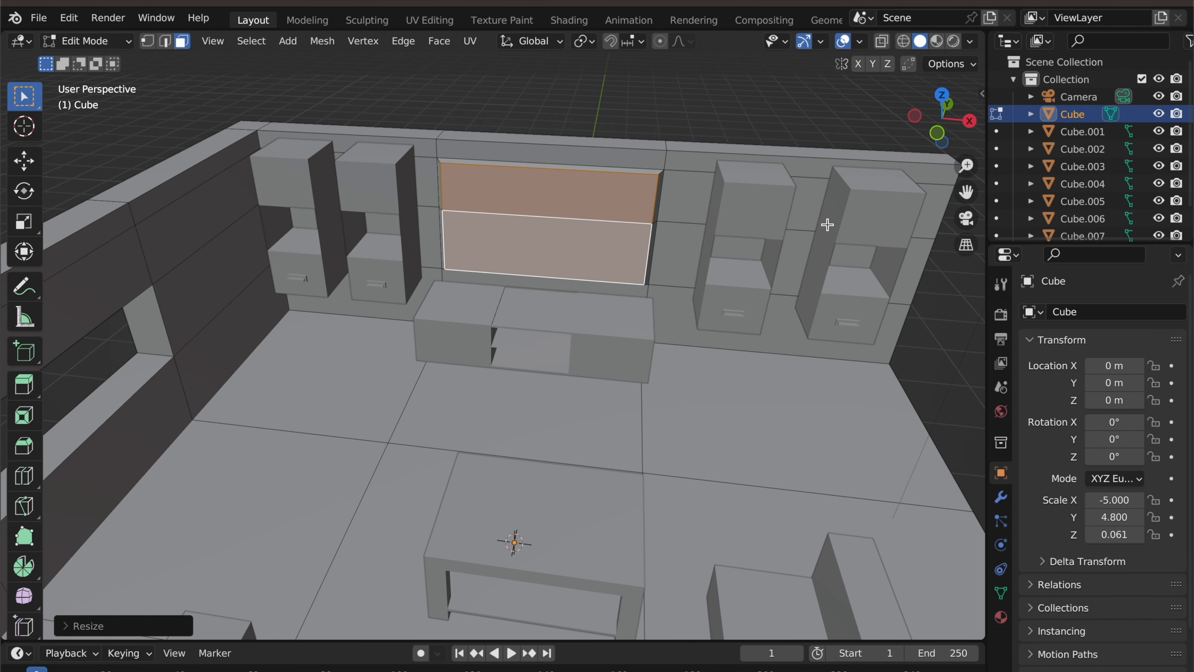
Switch the viewport to rendered shading, show the room's material settings, and return to Object Mode
{"action": "left_click", "coordinate": [795, 167]}
{"action": "middle_click_drag", "start_coordinate": [807, 273], "coordinate": [706, 335]}
{"action": "scroll", "coordinate": [724, 265], "scroll_direction": "down", "scroll_amount": 2}
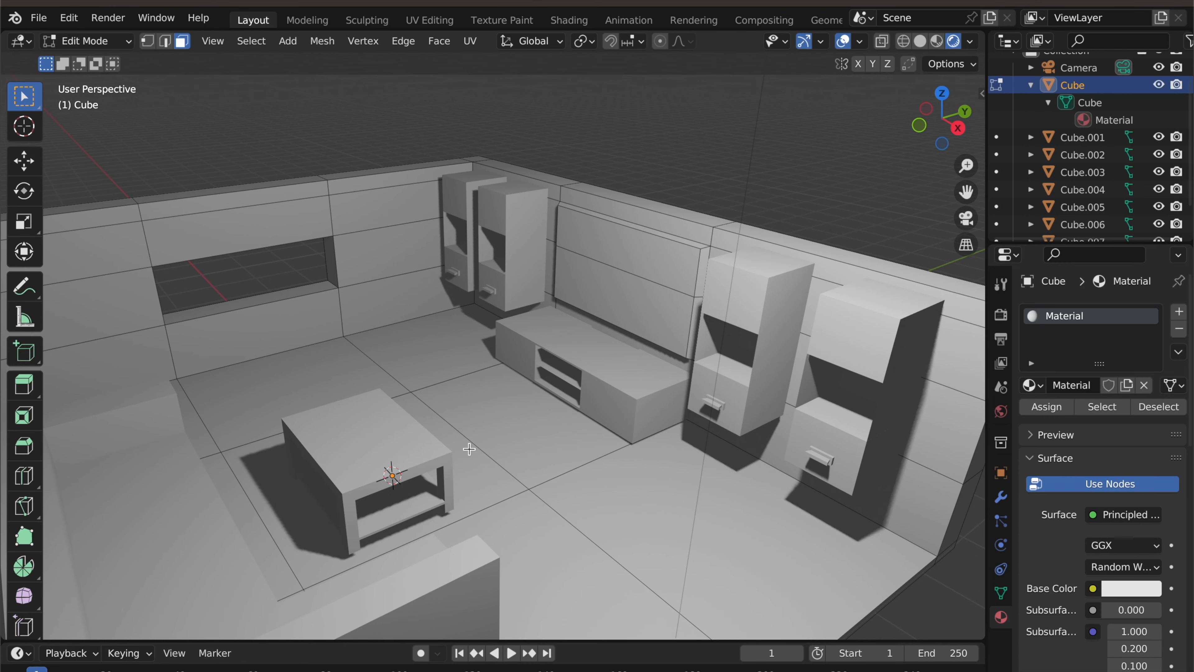
{"action": "left_click", "coordinate": [394, 450]}
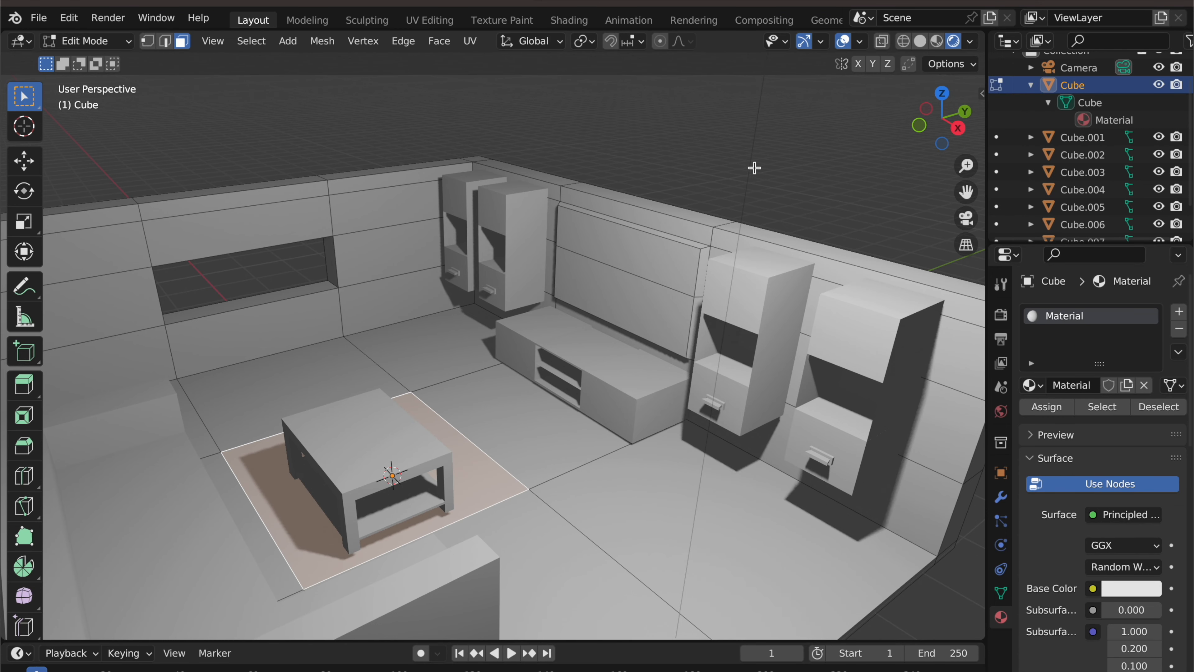
{"action": "left_click", "coordinate": [744, 133]}
{"action": "middle_click_drag", "start_coordinate": [754, 149], "coordinate": [707, 166]}
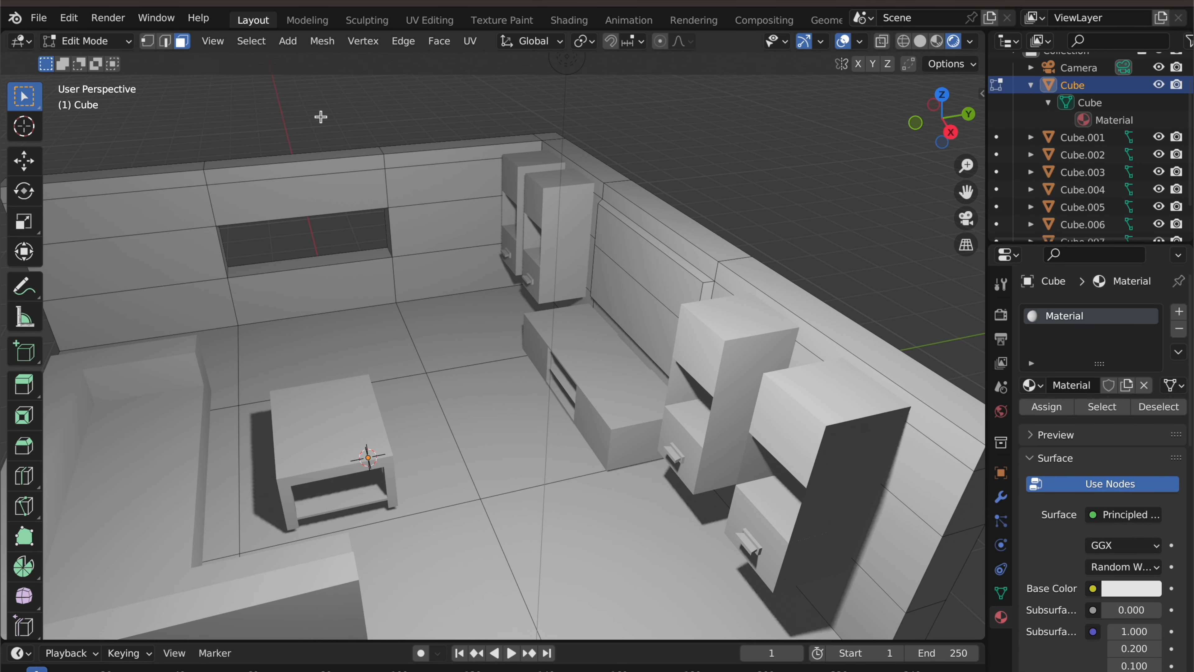
{"action": "key", "text": "Tab"}
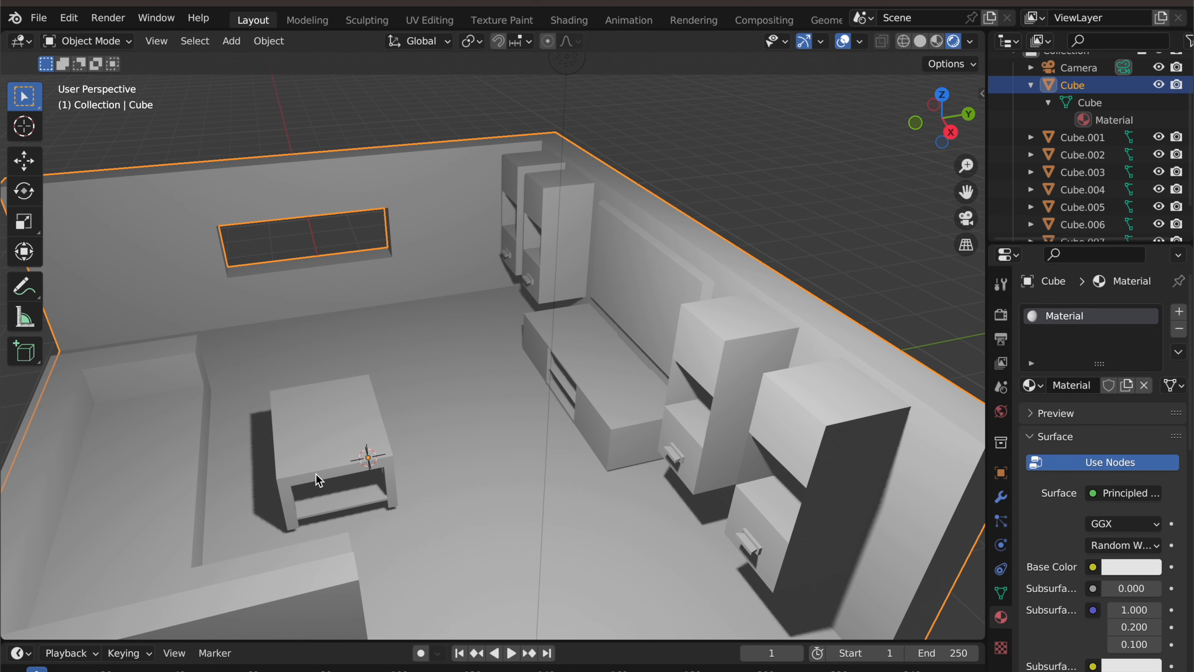
Set the base color of the table's Wood material to orange, with hue 0.050, saturation 0.996 and value 0.800
{"action": "left_click", "coordinate": [325, 433]}
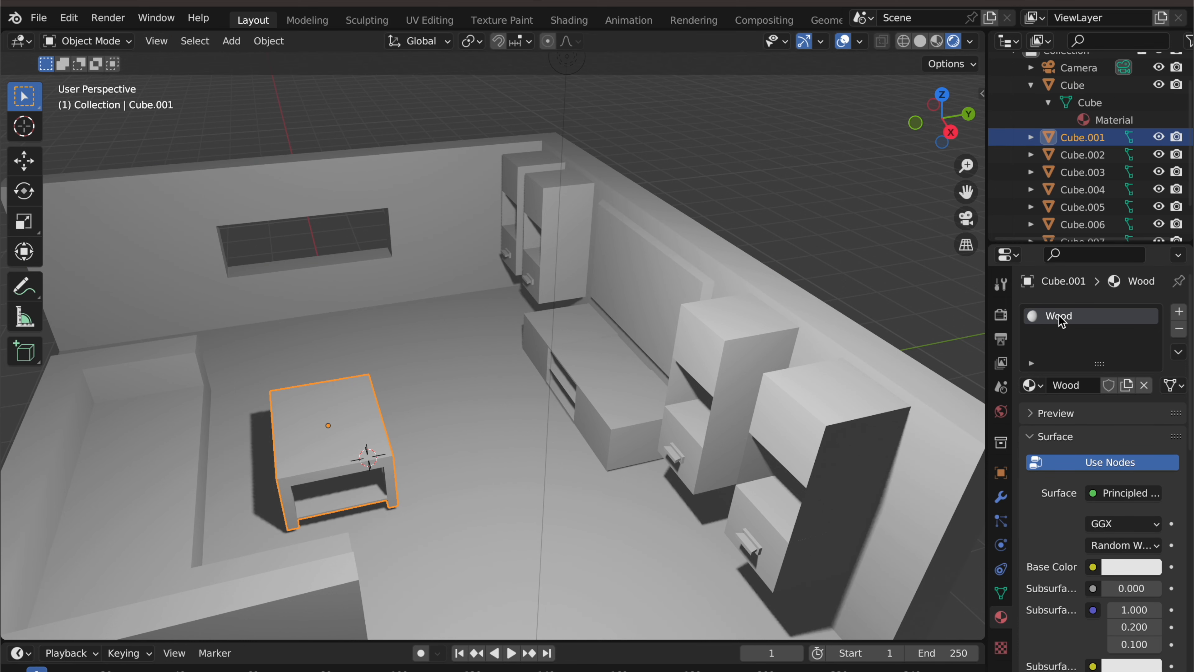
{"action": "left_click", "coordinate": [1131, 567]}
{"action": "mouse_move", "coordinate": [1074, 381]}
{"action": "left_mouse_down"}
{"action": "mouse_move", "coordinate": [1047, 435]}
{"action": "mouse_move", "coordinate": [1036, 432]}
{"action": "left_mouse_up"}
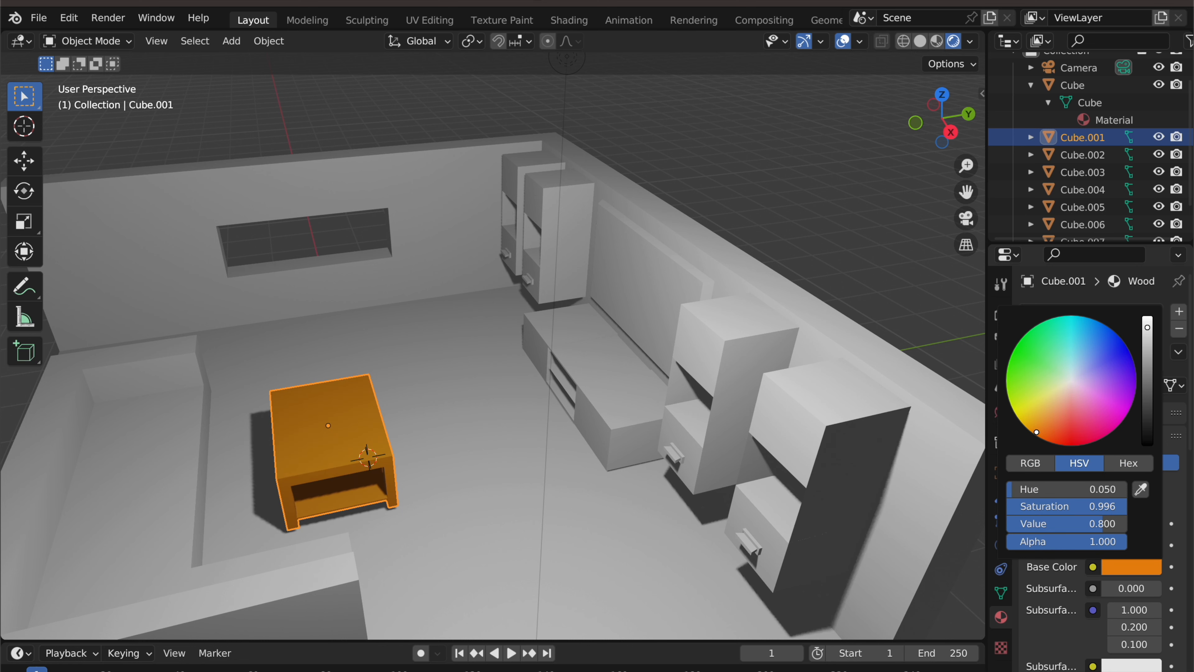
Create a new material on a tall wall cabinet and set its base color to light yellow-green
{"action": "middle_click_drag", "start_coordinate": [813, 240], "coordinate": [663, 338]}
{"action": "left_click", "coordinate": [453, 214]}
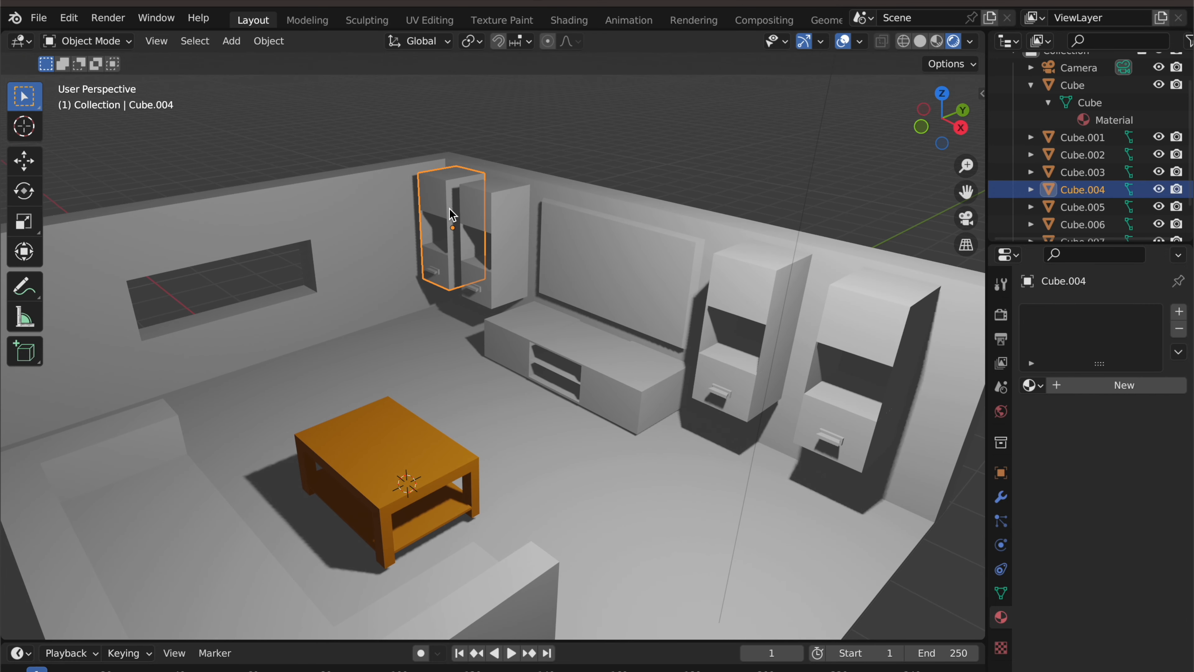
{"action": "left_click", "coordinate": [1065, 385]}
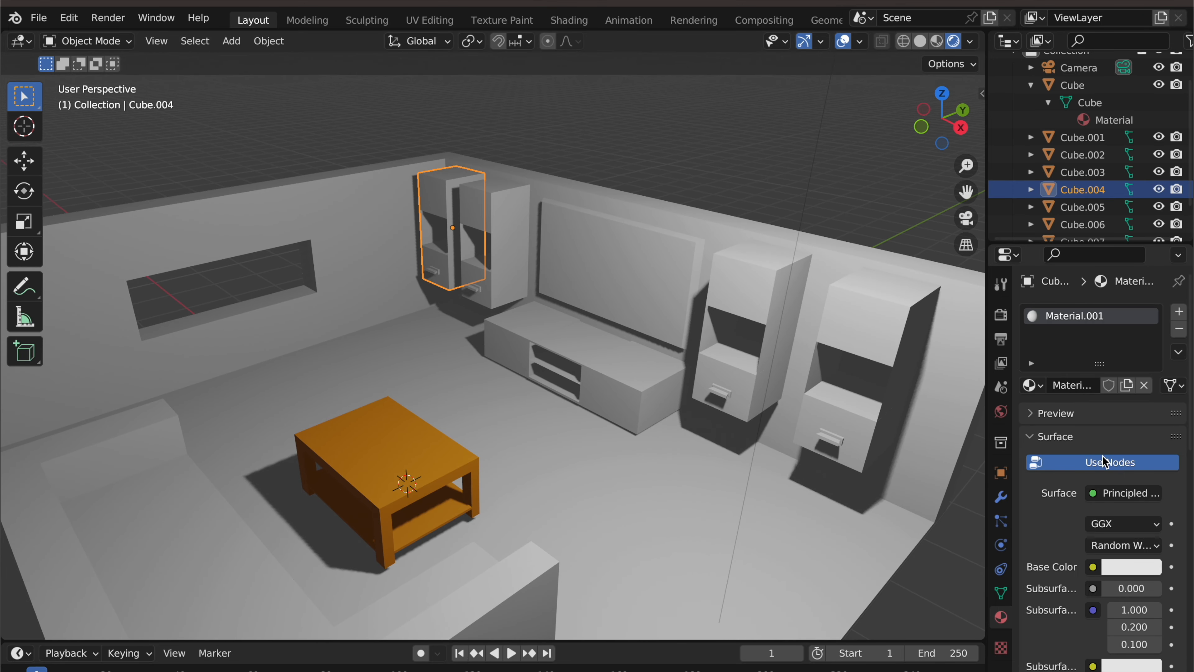
{"action": "left_click", "coordinate": [1129, 568]}
{"action": "left_click_drag", "start_coordinate": [1075, 384], "coordinate": [1044, 388]}
{"action": "left_click", "coordinate": [850, 212]}
Apply the existing Wood material to the low cabinet below the raised wall panel
{"action": "middle_click_drag", "start_coordinate": [820, 216], "coordinate": [696, 278]}
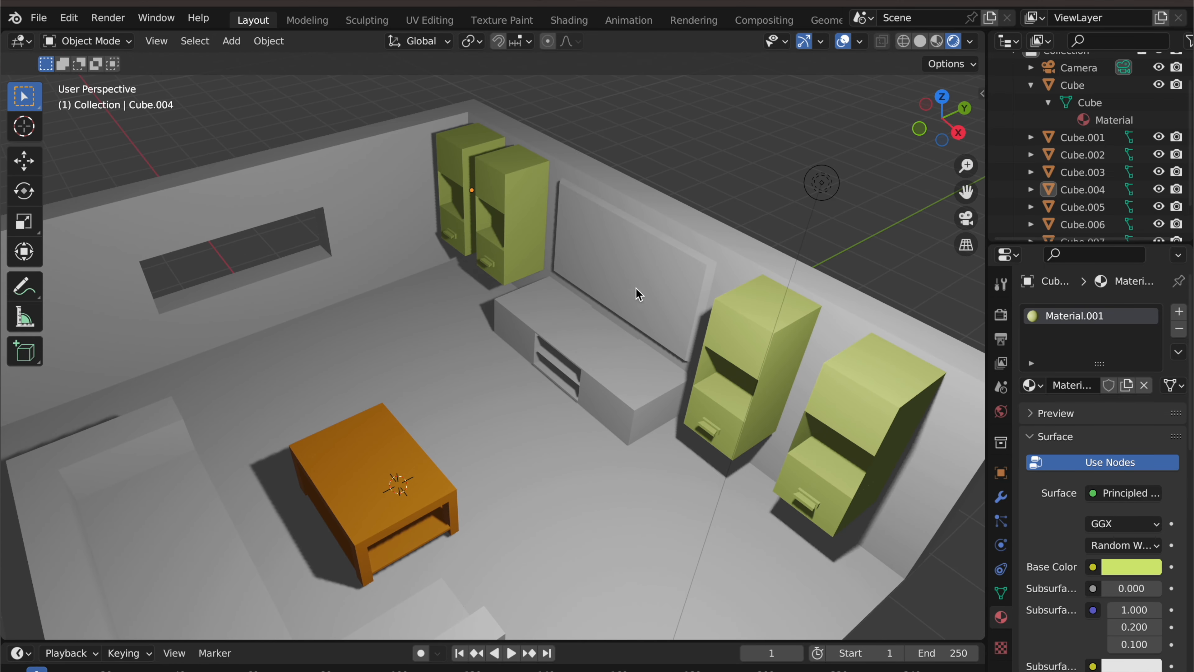
{"action": "left_click", "coordinate": [611, 357]}
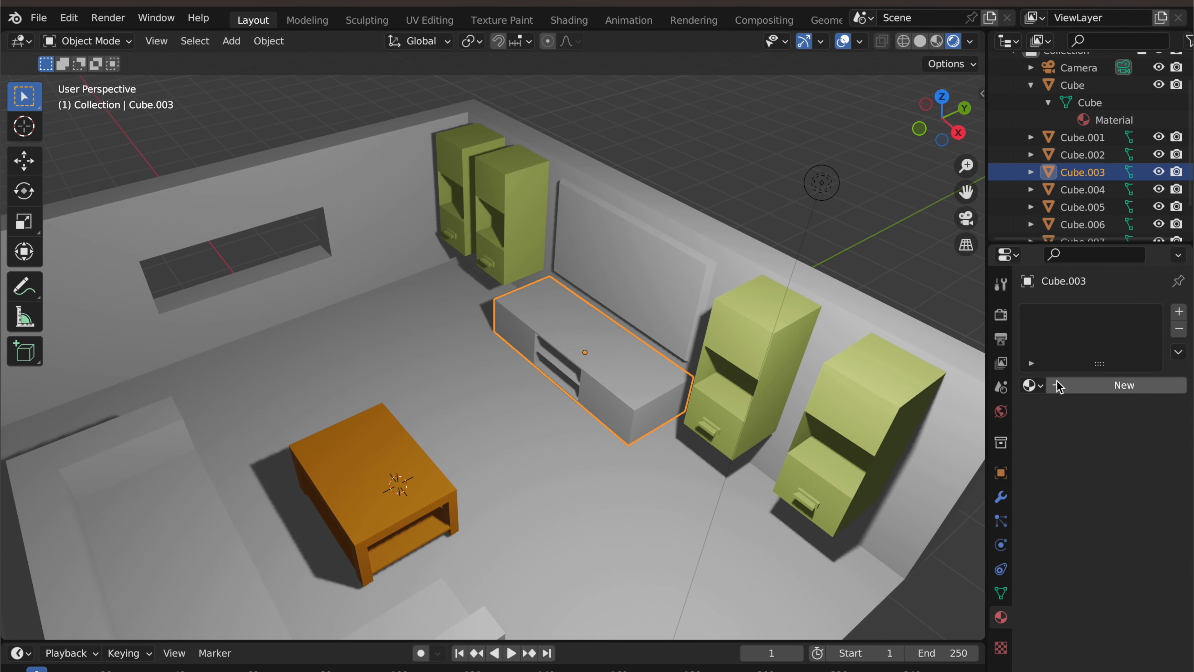
{"action": "left_click", "coordinate": [1030, 385]}
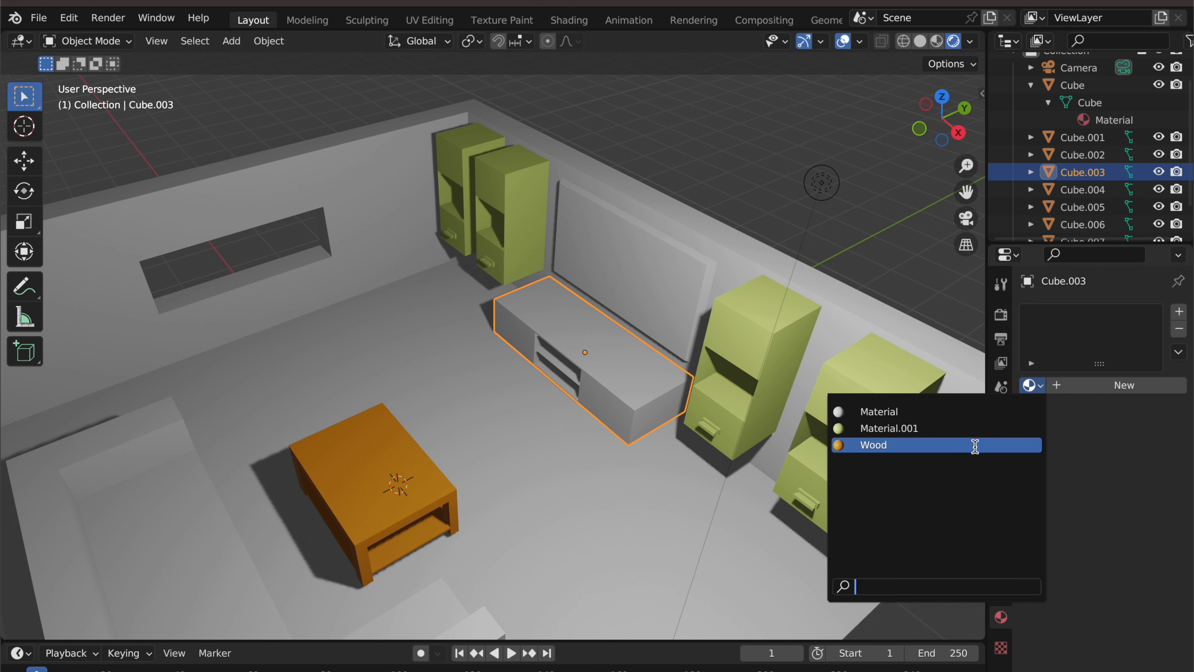
{"action": "left_click", "coordinate": [975, 445]}
{"action": "left_click", "coordinate": [830, 176]}
Create a new material on the sofa and darken its base color to dark gray
{"action": "middle_click_drag", "start_coordinate": [506, 278], "coordinate": [171, 395]}
{"action": "left_click", "coordinate": [167, 402]}
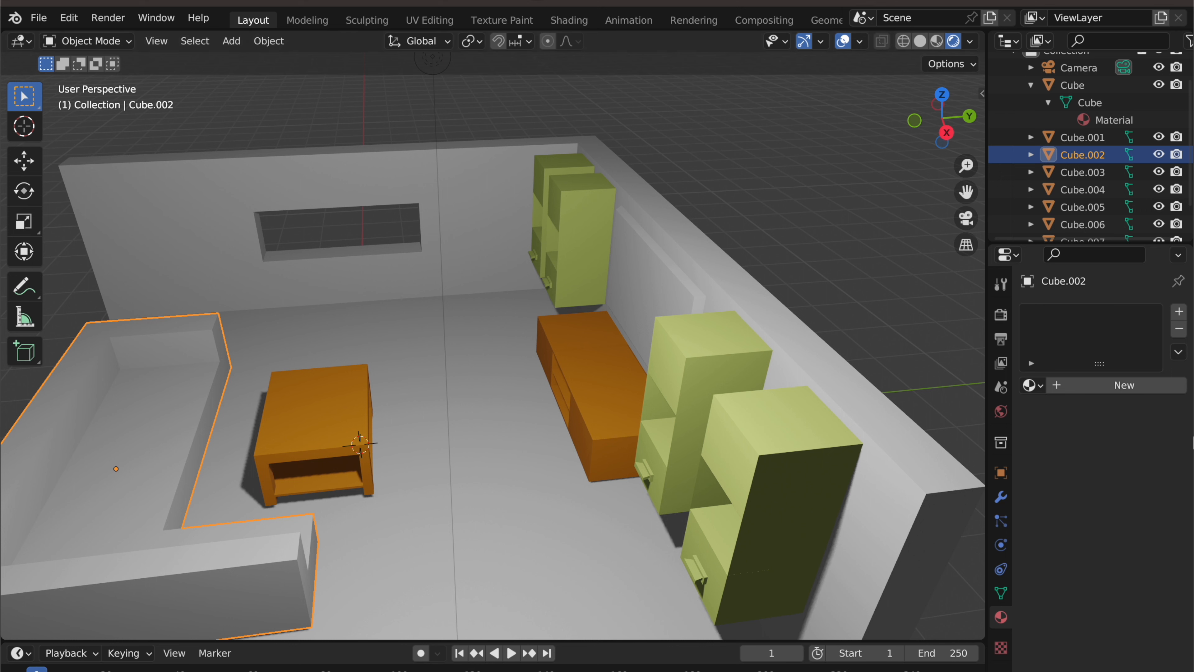
{"action": "left_click", "coordinate": [1032, 385]}
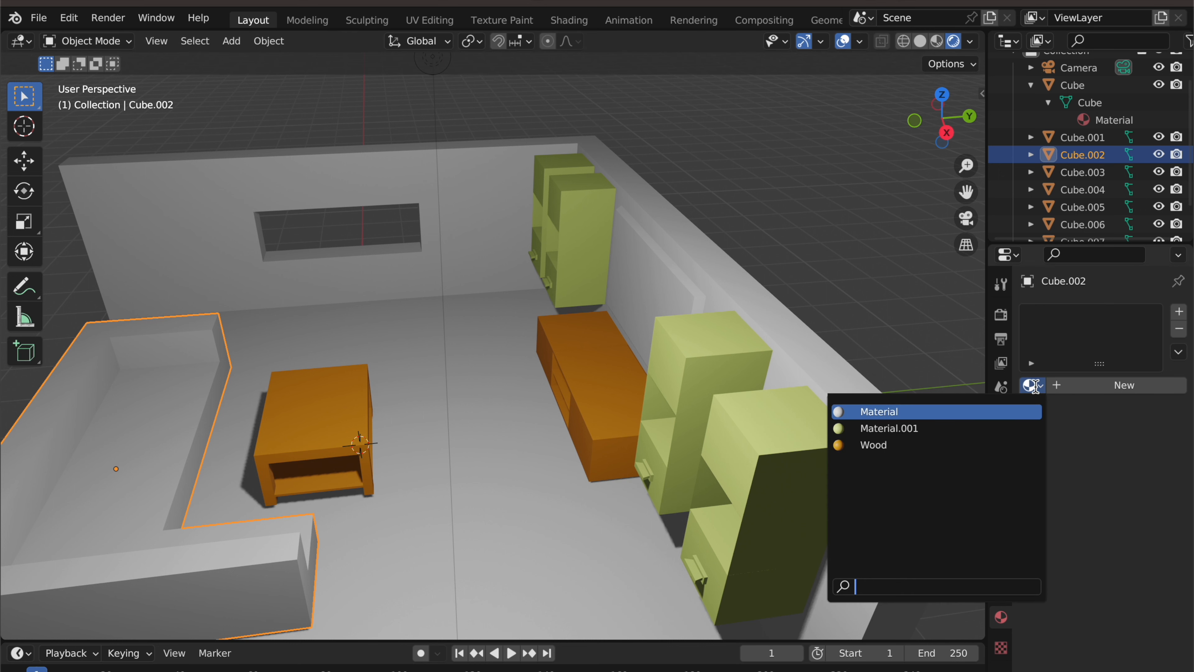
{"action": "left_click", "coordinate": [1059, 387]}
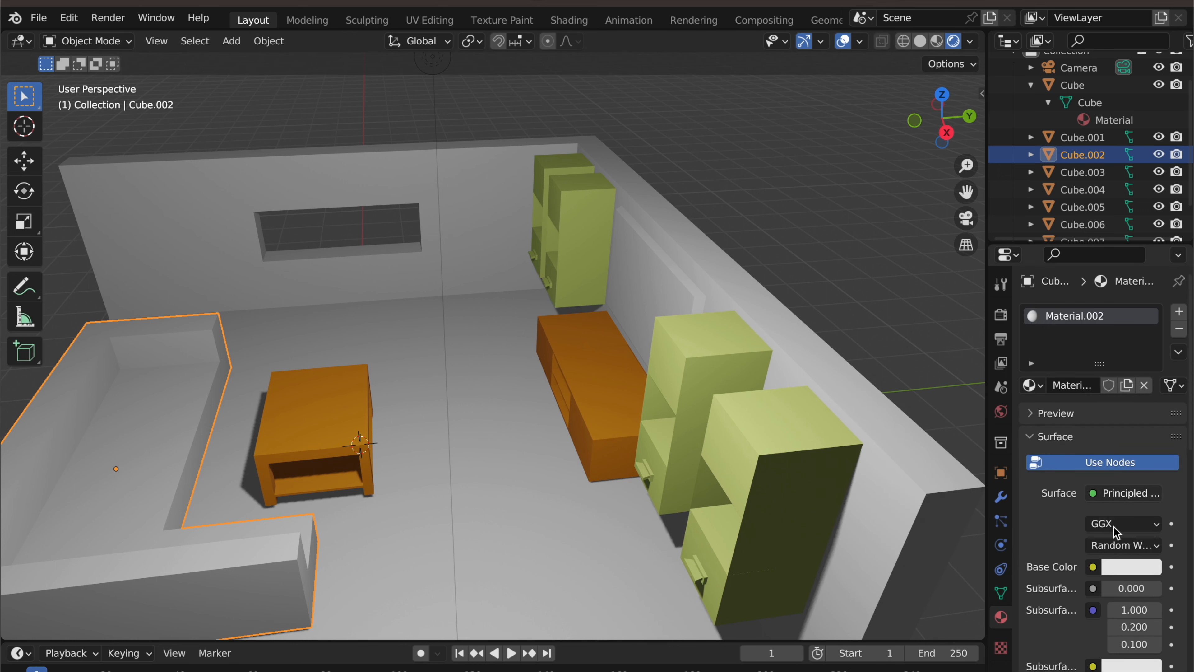
{"action": "left_click", "coordinate": [1121, 568]}
{"action": "left_click_drag", "start_coordinate": [1147, 343], "coordinate": [1147, 399]}
{"action": "middle_click_drag", "start_coordinate": [551, 382], "coordinate": [593, 474]}
{"action": "middle_click_drag", "start_coordinate": [632, 474], "coordinate": [640, 439]}
{"action": "scroll", "coordinate": [545, 331], "scroll_direction": "up", "scroll_amount": 2}
{"action": "scroll", "coordinate": [546, 330], "scroll_direction": "down", "scroll_amount": 3}
{"action": "scroll", "coordinate": [567, 368], "scroll_direction": "up", "scroll_amount": 3}
{"action": "scroll", "coordinate": [567, 368], "scroll_direction": "up", "scroll_amount": 4}
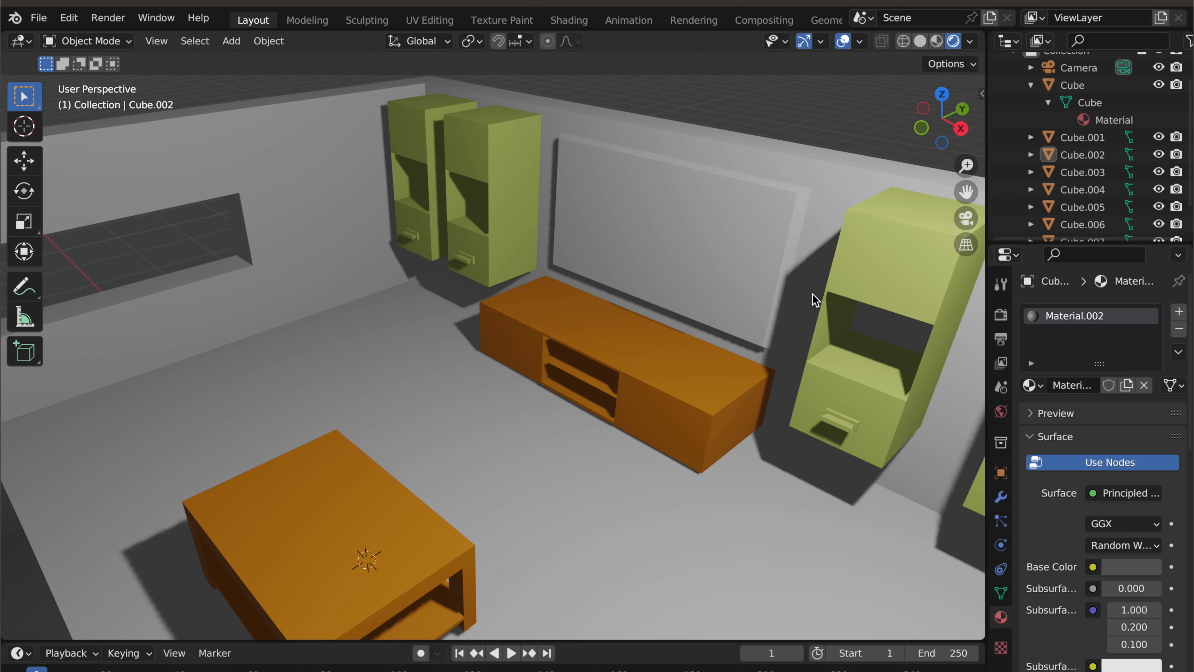
In the room's Edit Mode, add a second material named TV and set its base color to near-black
{"action": "left_click", "coordinate": [289, 247]}
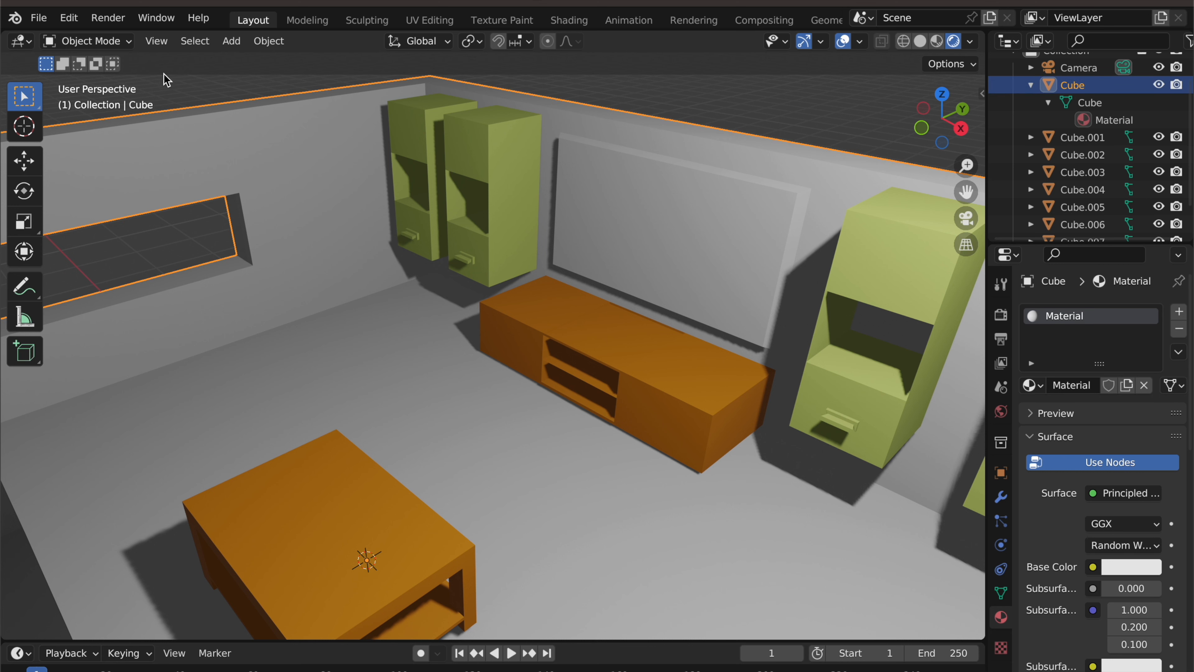
{"action": "key", "text": "Tab"}
{"action": "left_click", "coordinate": [308, 162]}
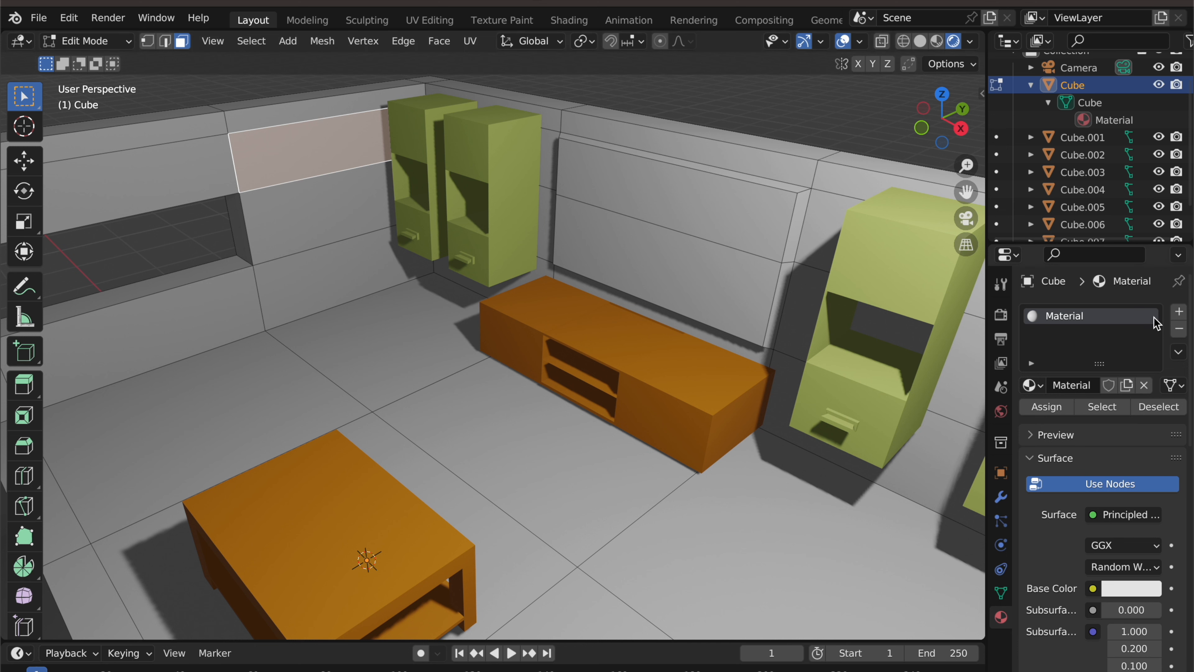
{"action": "left_click", "coordinate": [1179, 311]}
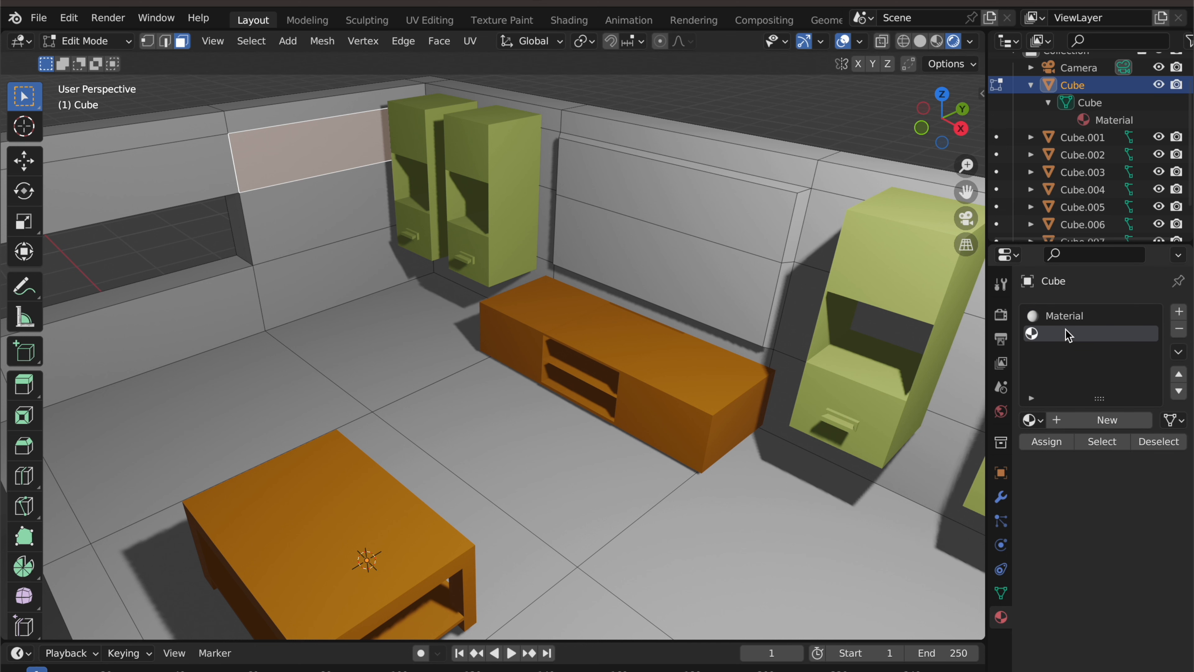
{"action": "left_click", "coordinate": [1055, 420]}
{"action": "double_click", "coordinate": [1086, 419]}
{"action": "key", "text": "ctrl+a"}
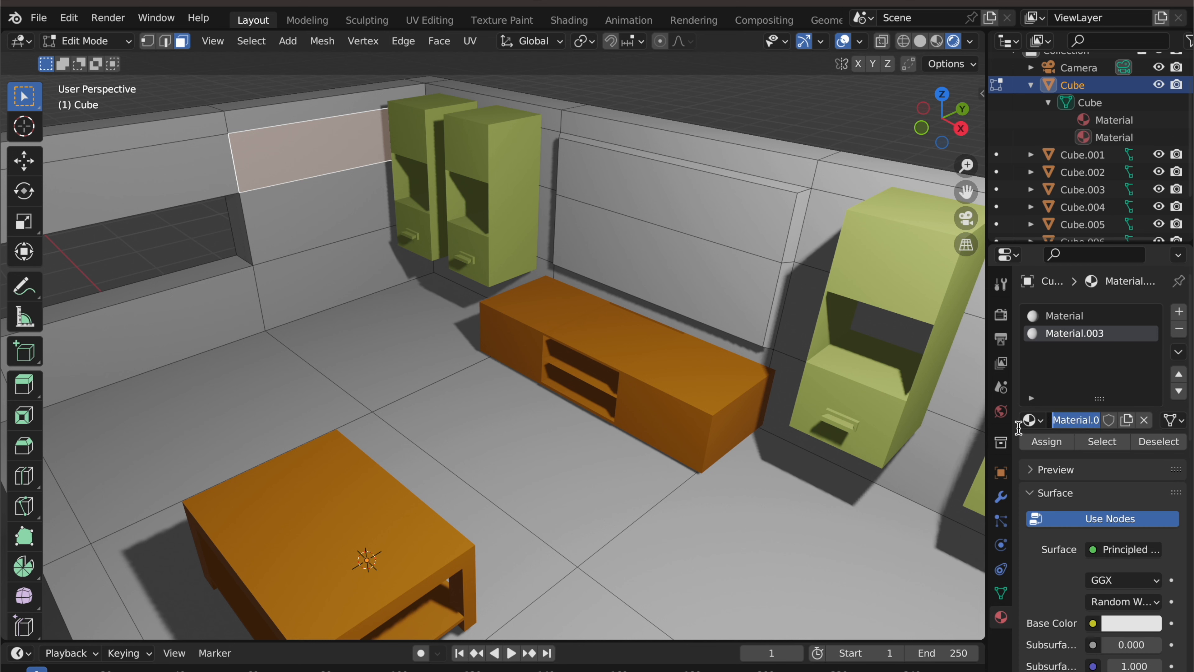
{"action": "type", "text": "TV"}
{"action": "key", "text": "Return"}
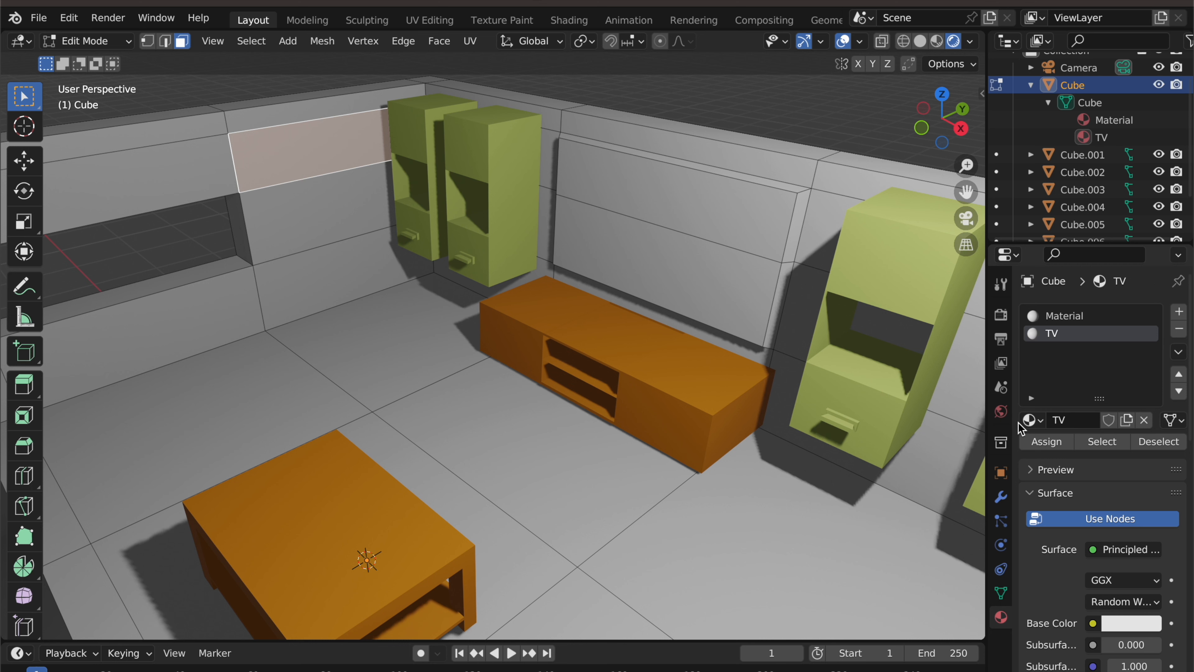
{"action": "left_click", "coordinate": [1131, 623]}
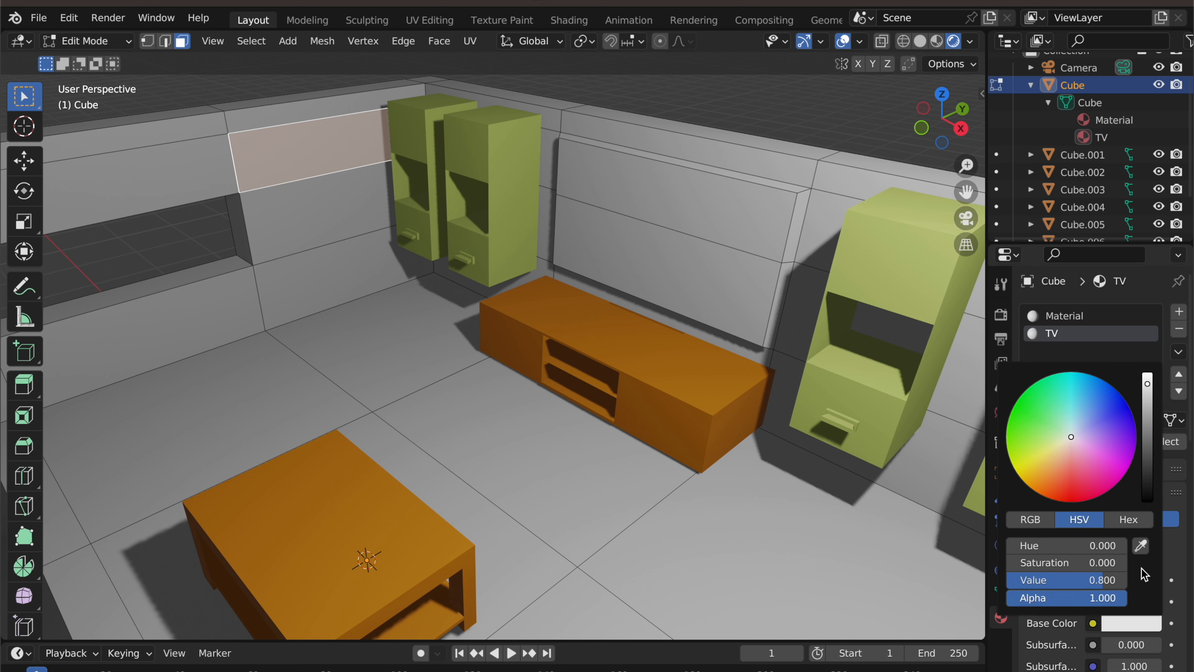
{"action": "left_click_drag", "start_coordinate": [1148, 404], "coordinate": [1147, 478]}
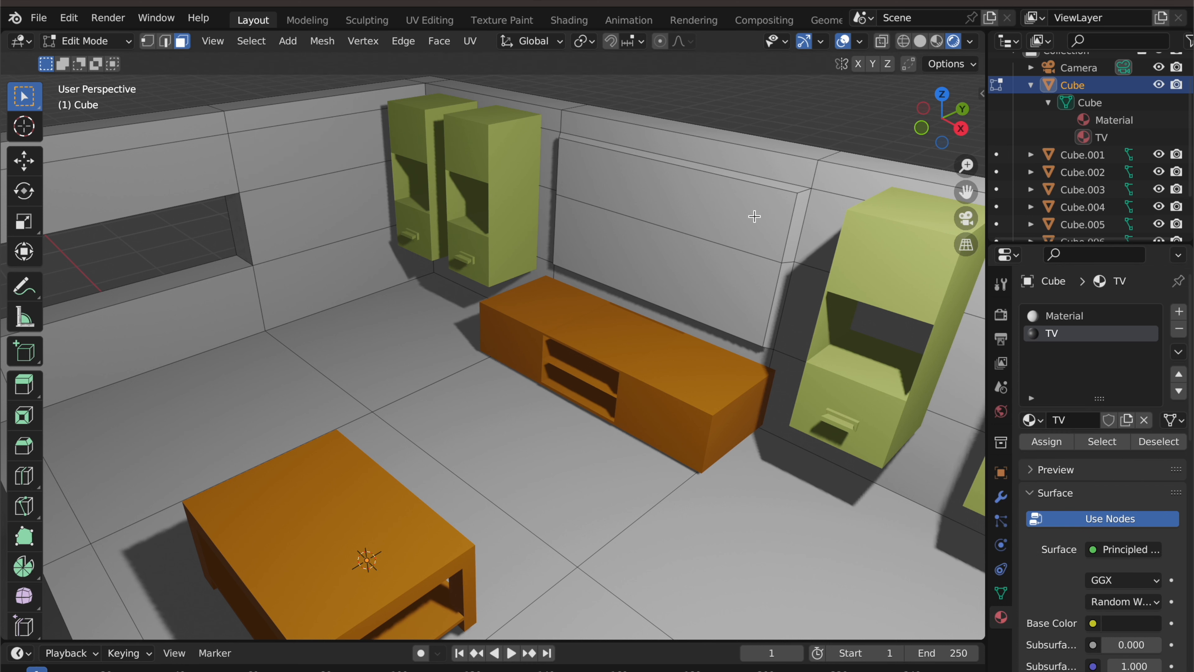
Assign the TV material to the two front faces of the raised wall panel
{"action": "left_click", "coordinate": [734, 240]}
{"action": "left_click", "coordinate": [724, 265], "text": "shift"}
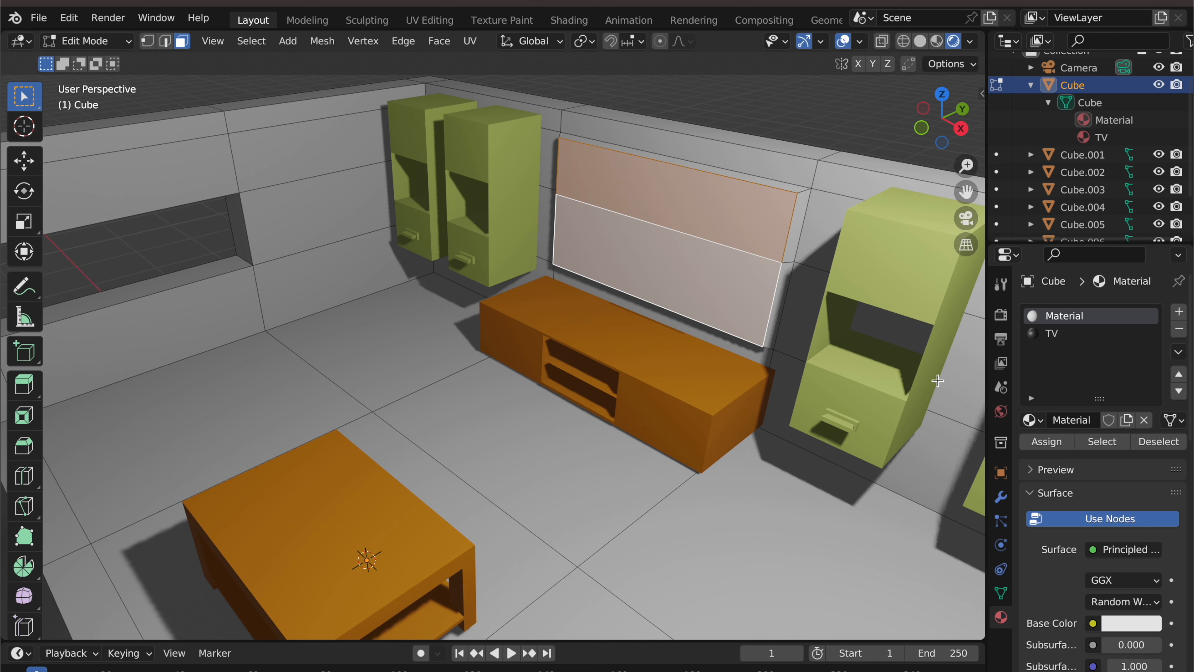
{"action": "left_click", "coordinate": [1058, 334]}
{"action": "left_click", "coordinate": [1054, 441]}
{"action": "left_click", "coordinate": [833, 140]}
{"action": "mouse_move", "coordinate": [797, 193]}
{"action": "middle_mouse_down"}
{"action": "mouse_move", "coordinate": [818, 184]}
{"action": "mouse_move", "coordinate": [787, 194]}
{"action": "middle_mouse_up"}
Activate the room's Material slot and select the panel's two narrow side faces next to the cabinet nearest the room's open end
{"action": "left_click", "coordinate": [1053, 318]}
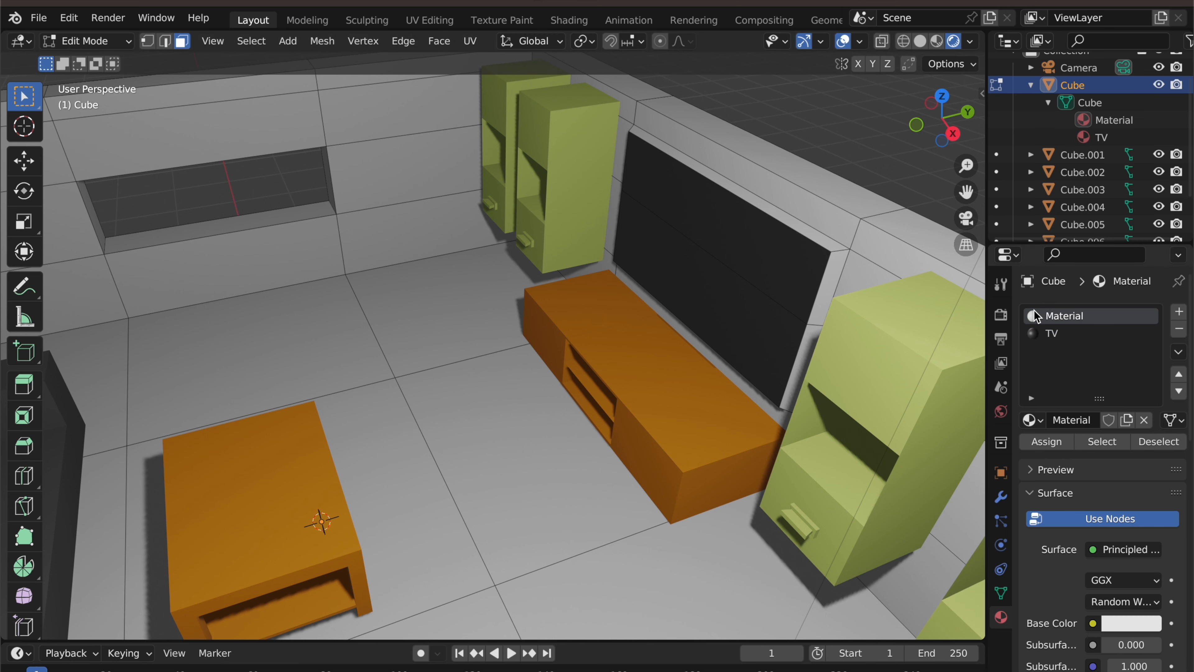
{"action": "left_click", "coordinate": [813, 241]}
{"action": "middle_click_drag", "start_coordinate": [810, 319], "coordinate": [760, 349]}
{"action": "left_click", "coordinate": [805, 304], "text": "shift"}
{"action": "left_click", "coordinate": [756, 350], "text": "shift"}
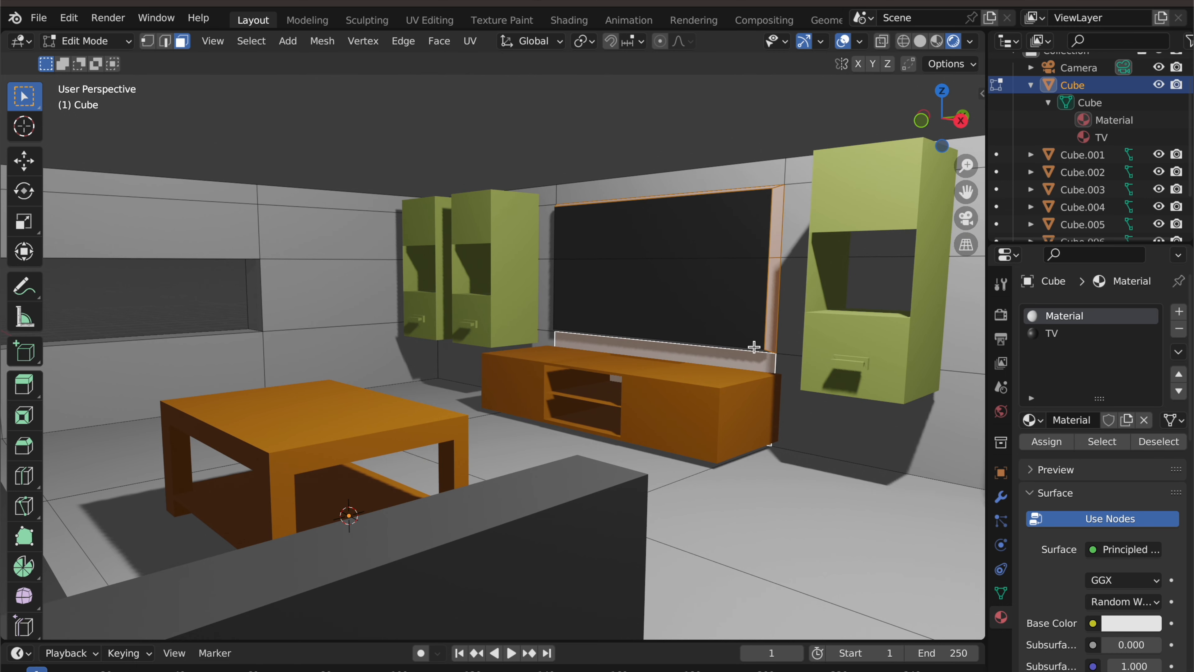
{"action": "left_click", "coordinate": [783, 263]}
{"action": "left_click", "coordinate": [773, 287], "text": "shift"}
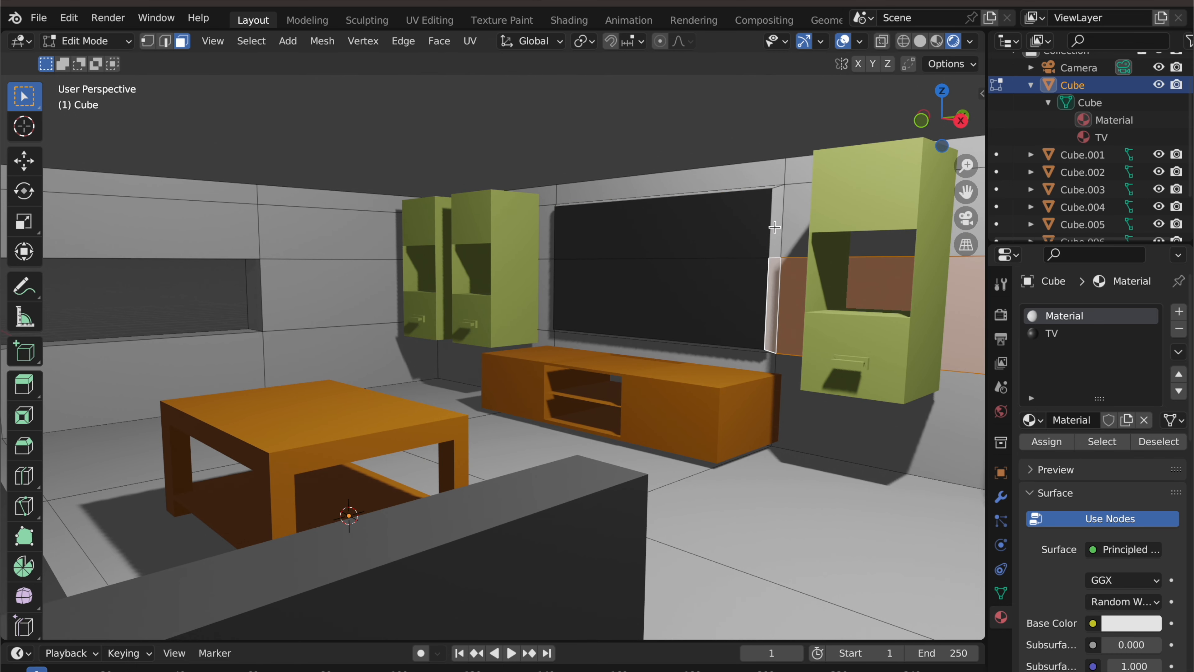
{"action": "left_click", "coordinate": [775, 226]}
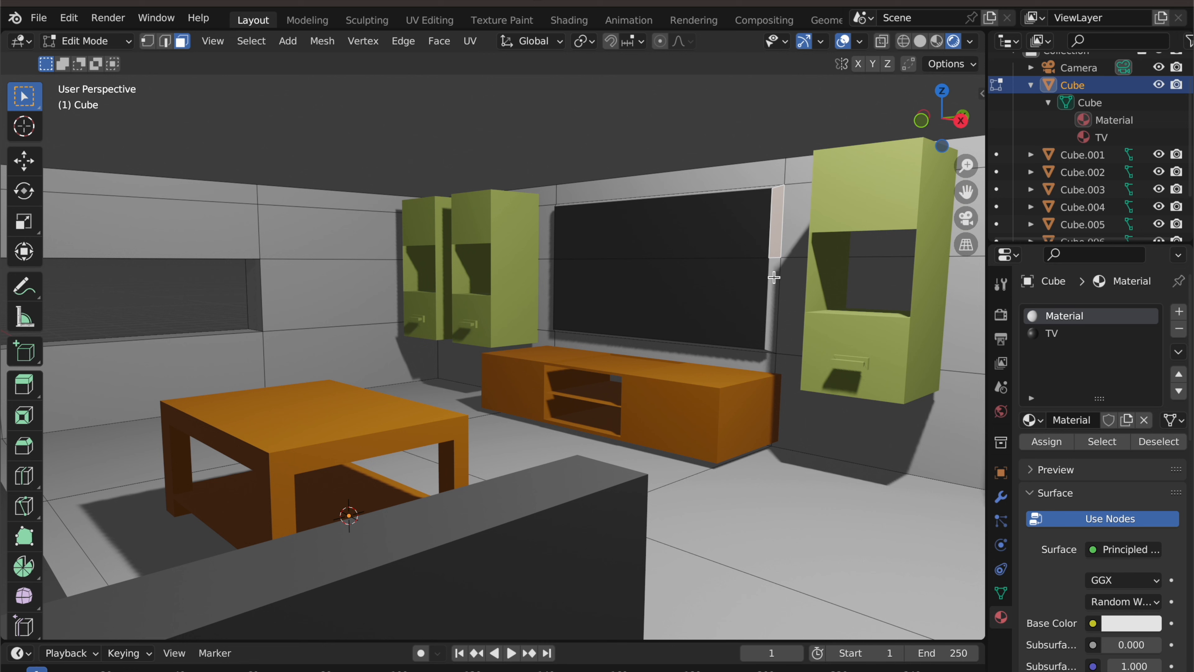
{"action": "left_click", "coordinate": [773, 277], "text": "shift"}
Add the panel's opposite side faces and its underside to the selection and assign the base Material to them
{"action": "middle_click_drag", "start_coordinate": [762, 254], "coordinate": [727, 162]}
{"action": "scroll", "coordinate": [712, 158], "scroll_direction": "down", "scroll_amount": 2}
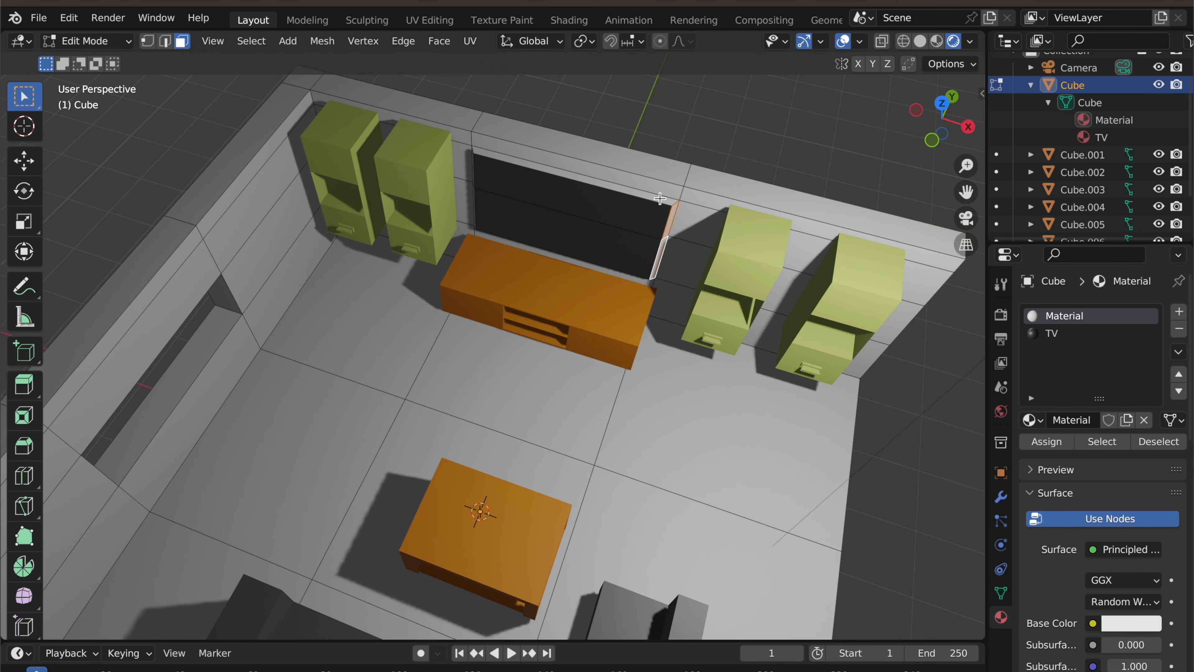
{"action": "middle_click_drag", "start_coordinate": [546, 211], "coordinate": [365, 268]}
{"action": "scroll", "coordinate": [365, 268], "scroll_direction": "up", "scroll_amount": 4}
{"action": "middle_click_drag", "start_coordinate": [228, 190], "coordinate": [313, 140], "text": "shift"}
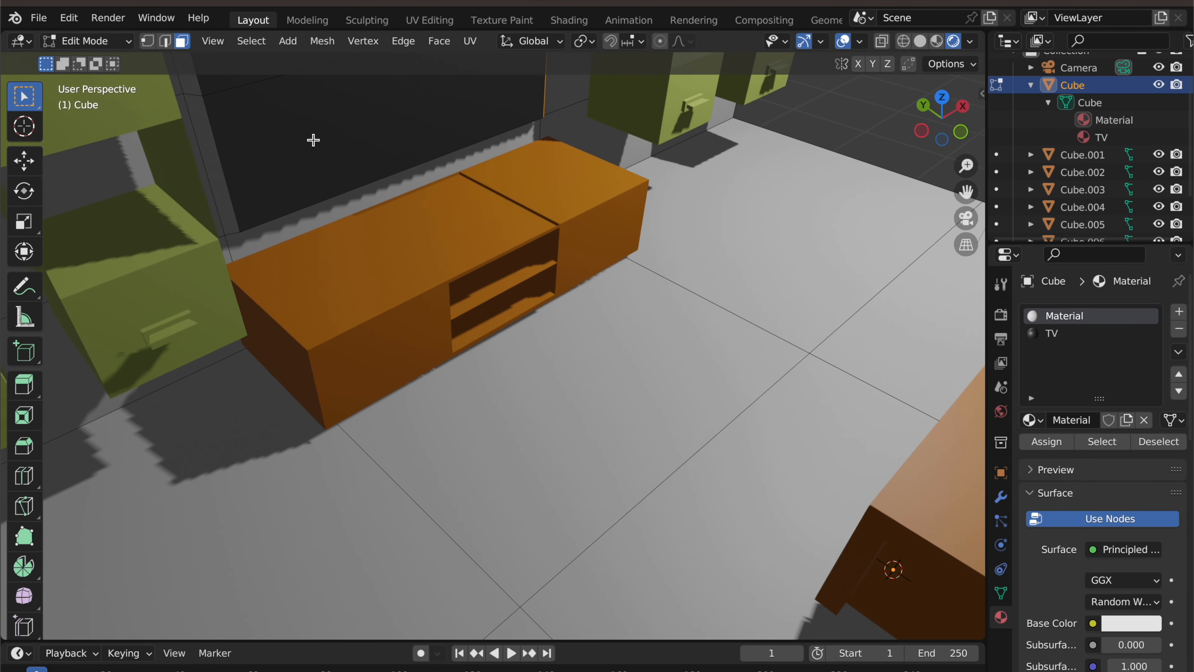
{"action": "left_click", "coordinate": [215, 147]}
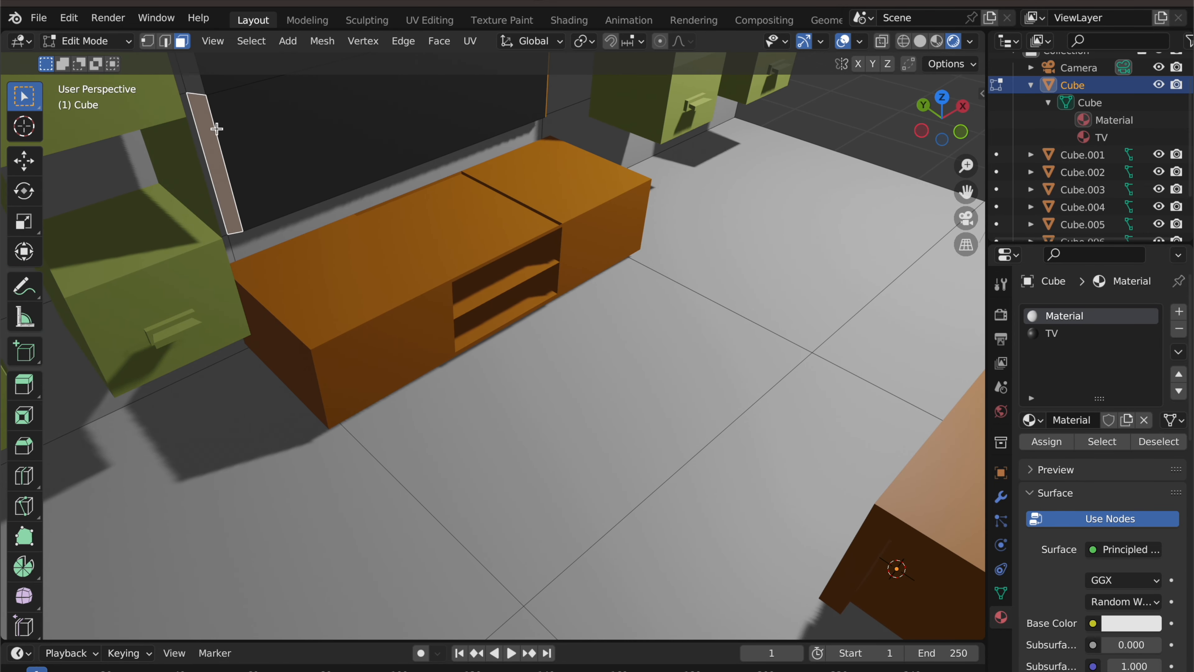
{"action": "scroll", "coordinate": [217, 128], "scroll_direction": "down", "scroll_amount": 1}
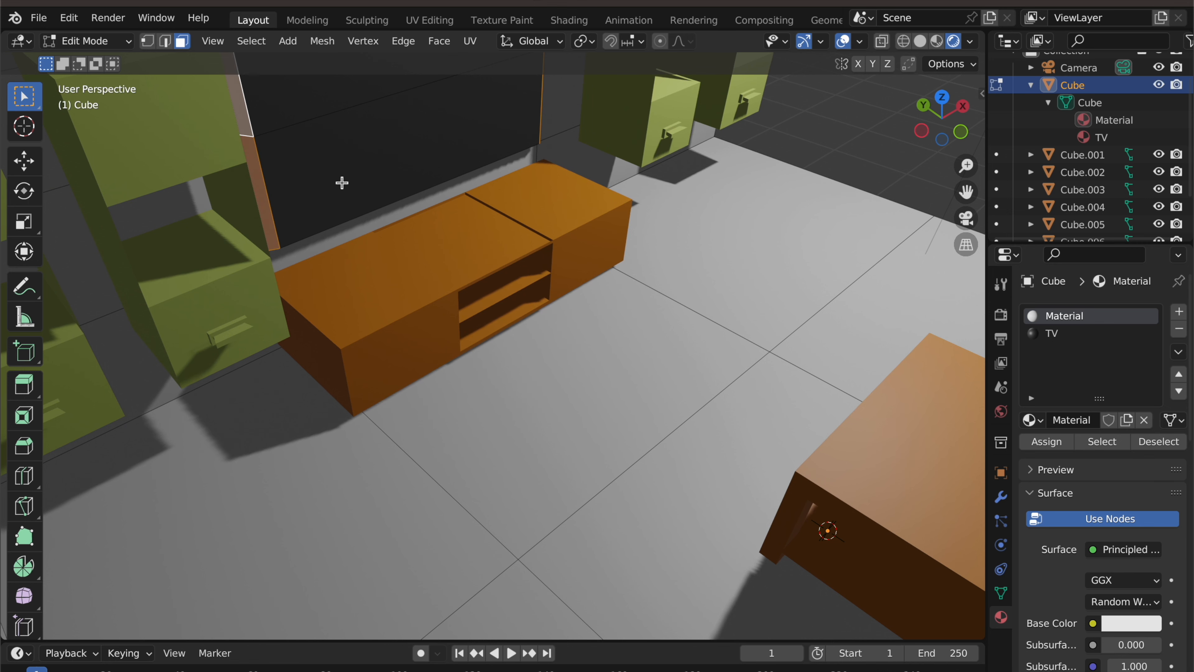
{"action": "middle_click_drag", "start_coordinate": [342, 181], "coordinate": [314, 99]}
{"action": "scroll", "coordinate": [376, 256], "scroll_direction": "up", "scroll_amount": 8}
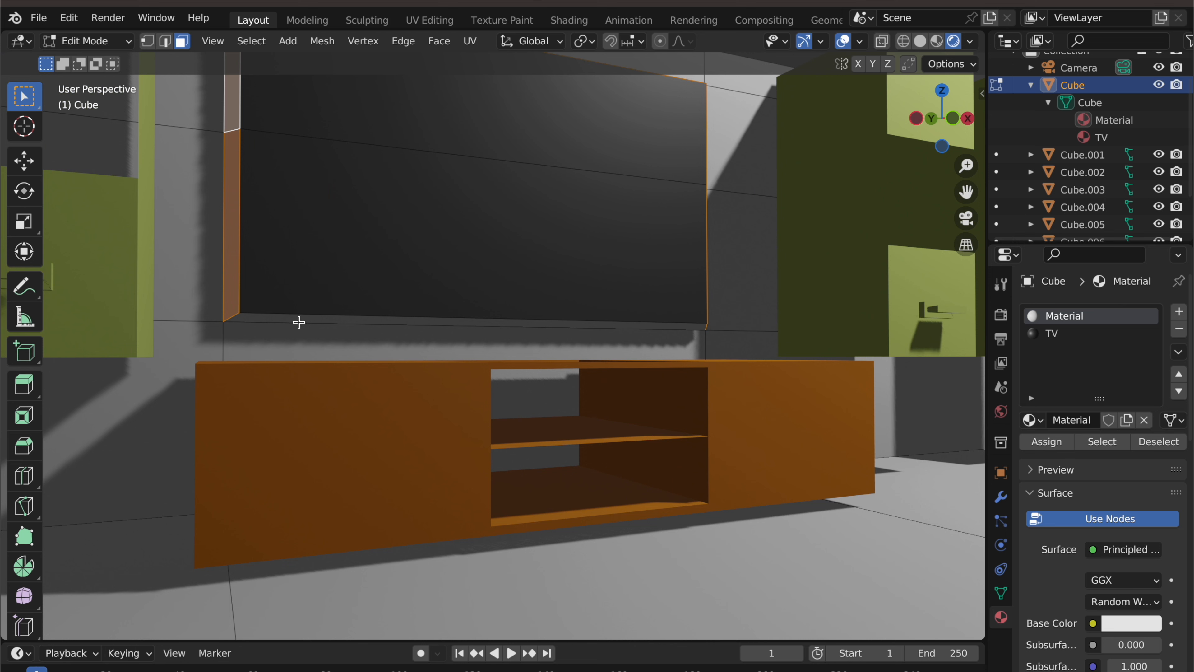
{"action": "left_click", "coordinate": [297, 317]}
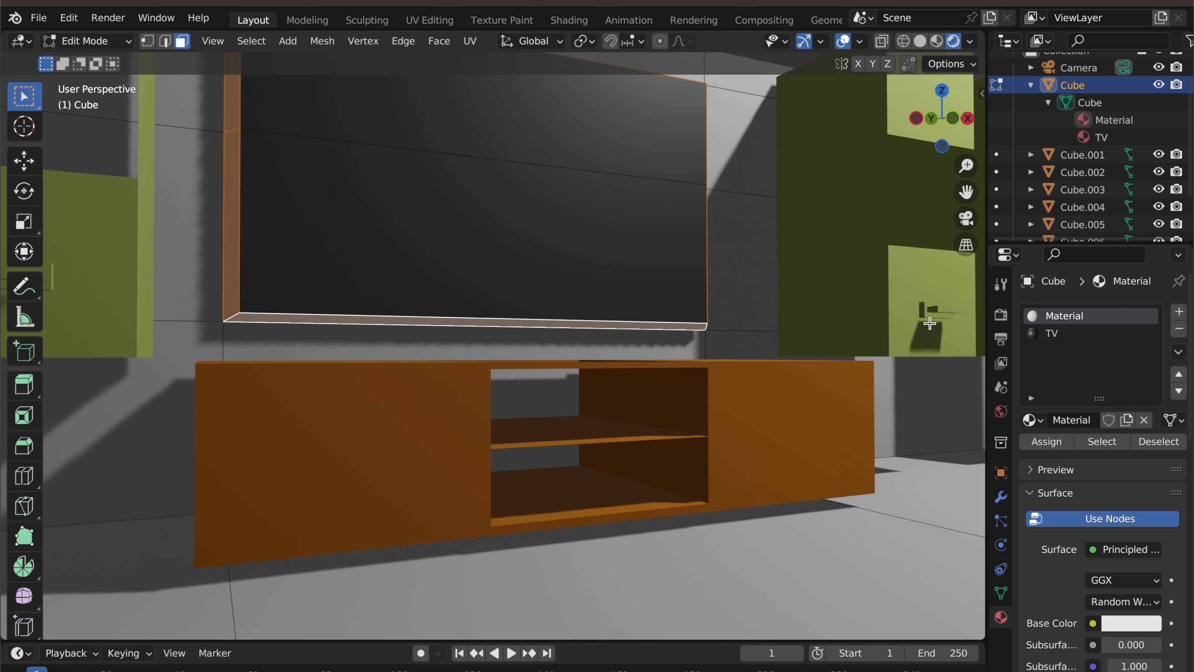
{"action": "left_click", "coordinate": [1046, 441]}
{"action": "middle_click_drag", "start_coordinate": [794, 282], "coordinate": [666, 320]}
{"action": "scroll", "coordinate": [667, 321], "scroll_direction": "up", "scroll_amount": 3}
{"action": "scroll", "coordinate": [668, 319], "scroll_direction": "down", "scroll_amount": 5}
{"action": "scroll", "coordinate": [669, 319], "scroll_direction": "down", "scroll_amount": 6}
{"action": "middle_click_drag", "start_coordinate": [647, 232], "coordinate": [617, 277]}
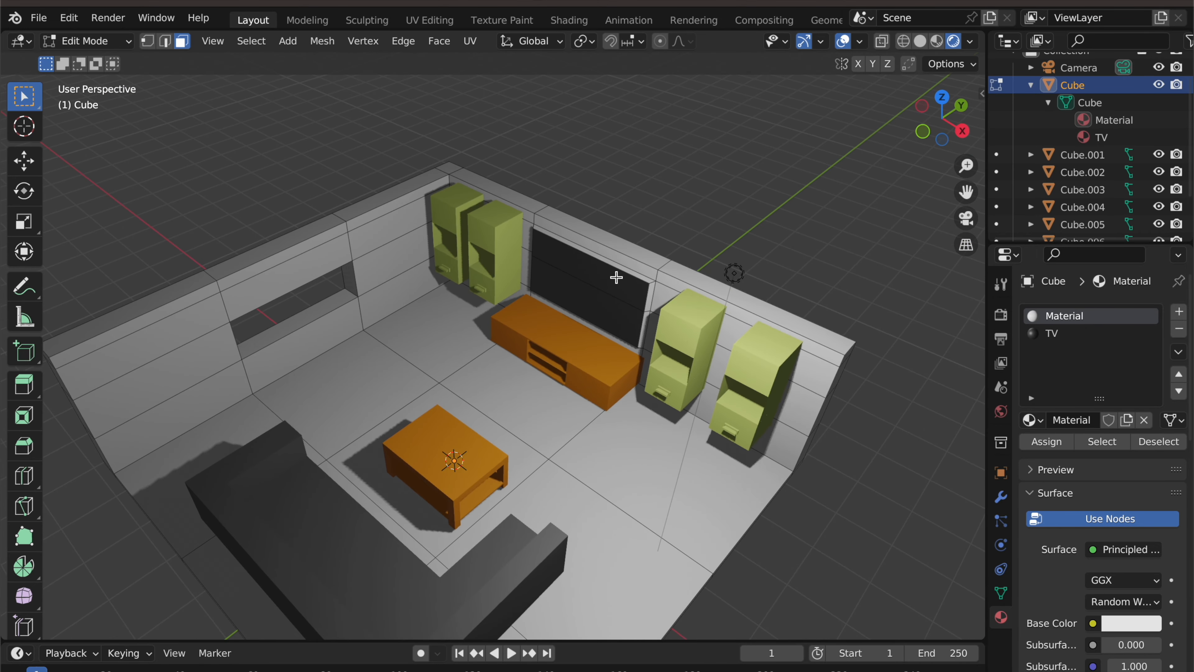
Check the wall faces above the panel against the room's material slots, clear the selection, and return to Object Mode
{"action": "scroll", "coordinate": [617, 276], "scroll_direction": "down", "scroll_amount": 2}
{"action": "scroll", "coordinate": [619, 273], "scroll_direction": "up", "scroll_amount": 6}
{"action": "middle_click_drag", "start_coordinate": [731, 213], "coordinate": [664, 237]}
{"action": "left_click", "coordinate": [648, 167]}
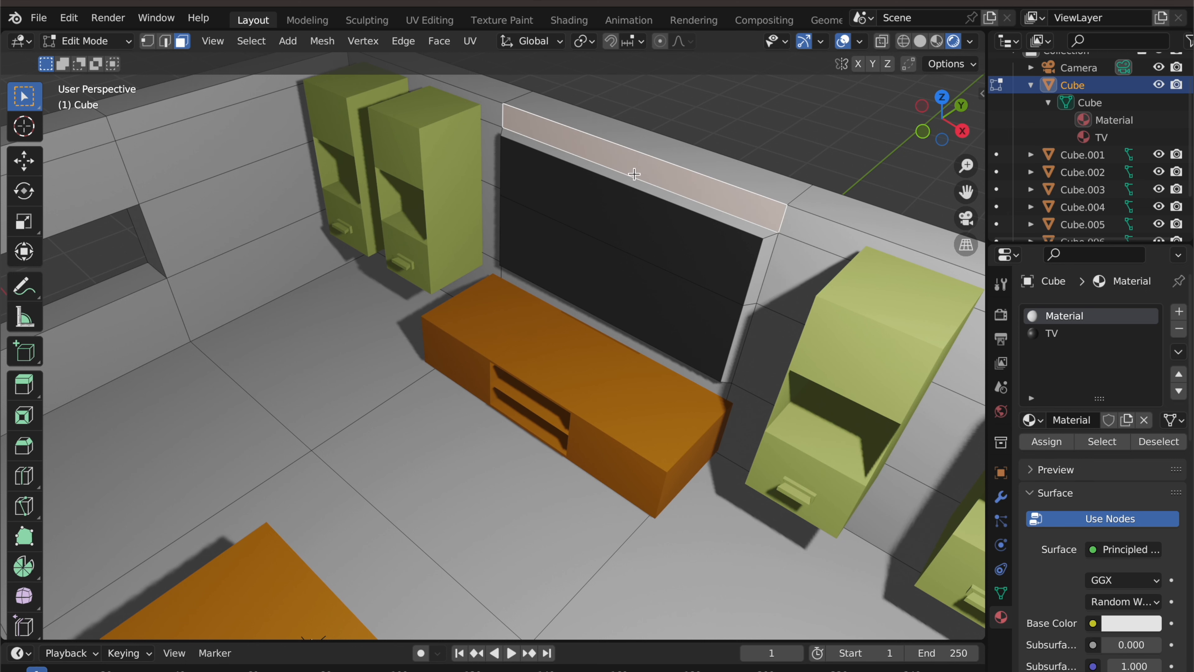
{"action": "left_click", "coordinate": [834, 240]}
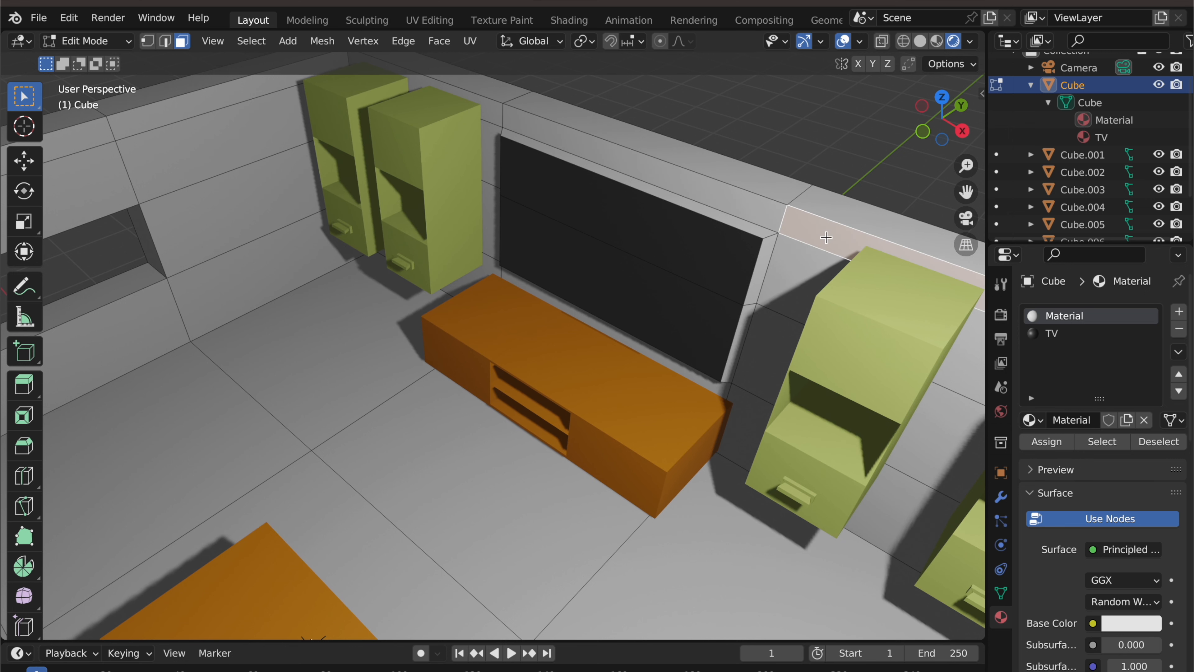
{"action": "left_click", "coordinate": [1058, 334]}
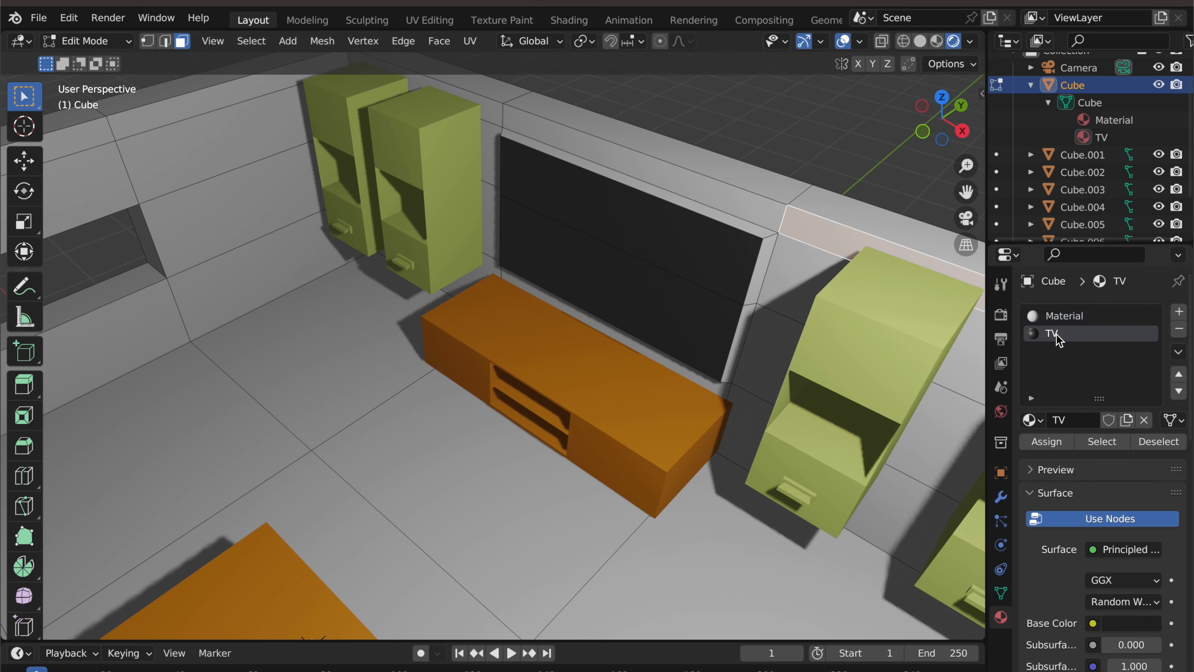
{"action": "left_click", "coordinate": [1038, 318]}
{"action": "left_click", "coordinate": [795, 146]}
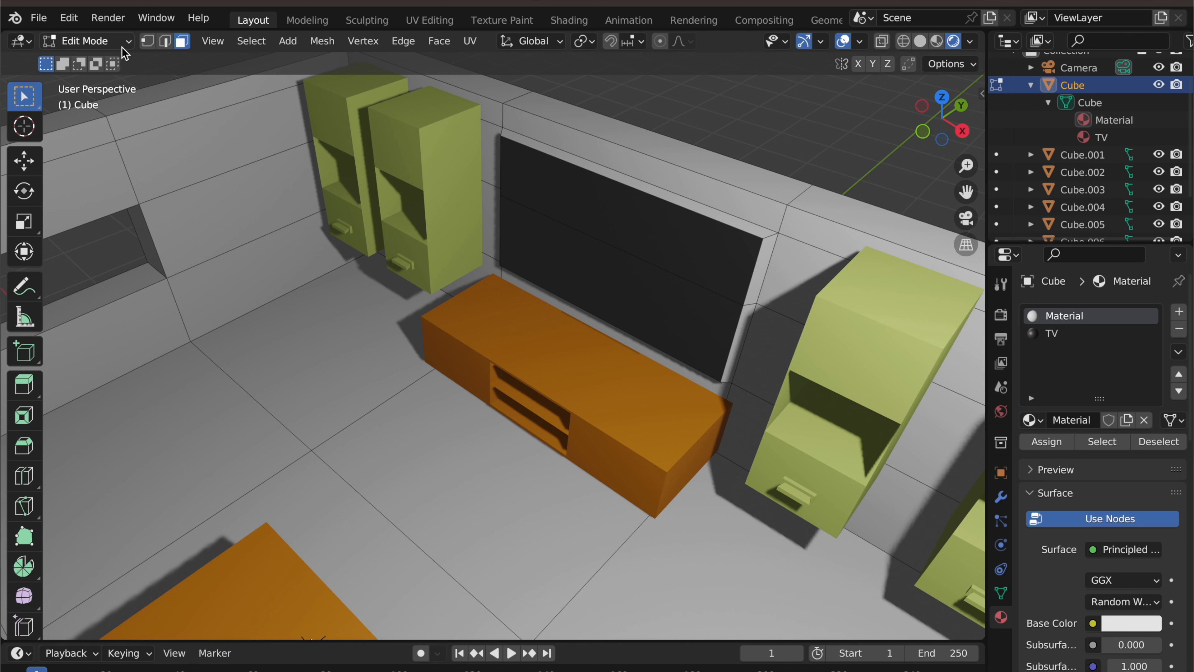
{"action": "key", "text": "Tab"}
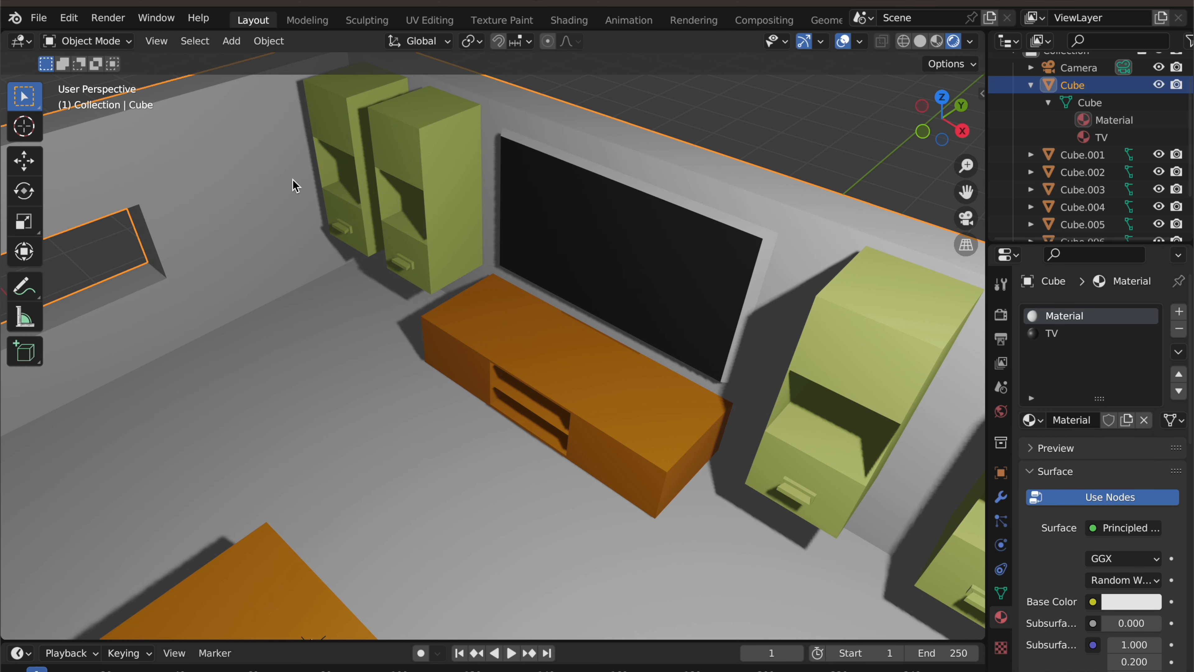
Set the base color of the room's Material to bright turquoise
{"action": "left_click", "coordinate": [1057, 334]}
{"action": "left_click", "coordinate": [1061, 317]}
{"action": "left_click", "coordinate": [1126, 601]}
{"action": "mouse_move", "coordinate": [1071, 415]}
{"action": "left_mouse_down"}
{"action": "mouse_move", "coordinate": [1040, 414]}
{"action": "mouse_move", "coordinate": [1066, 429]}
{"action": "mouse_move", "coordinate": [1118, 416]}
{"action": "mouse_move", "coordinate": [1071, 354]}
{"action": "left_mouse_up"}
{"action": "scroll", "coordinate": [413, 440], "scroll_direction": "down", "scroll_amount": 5}
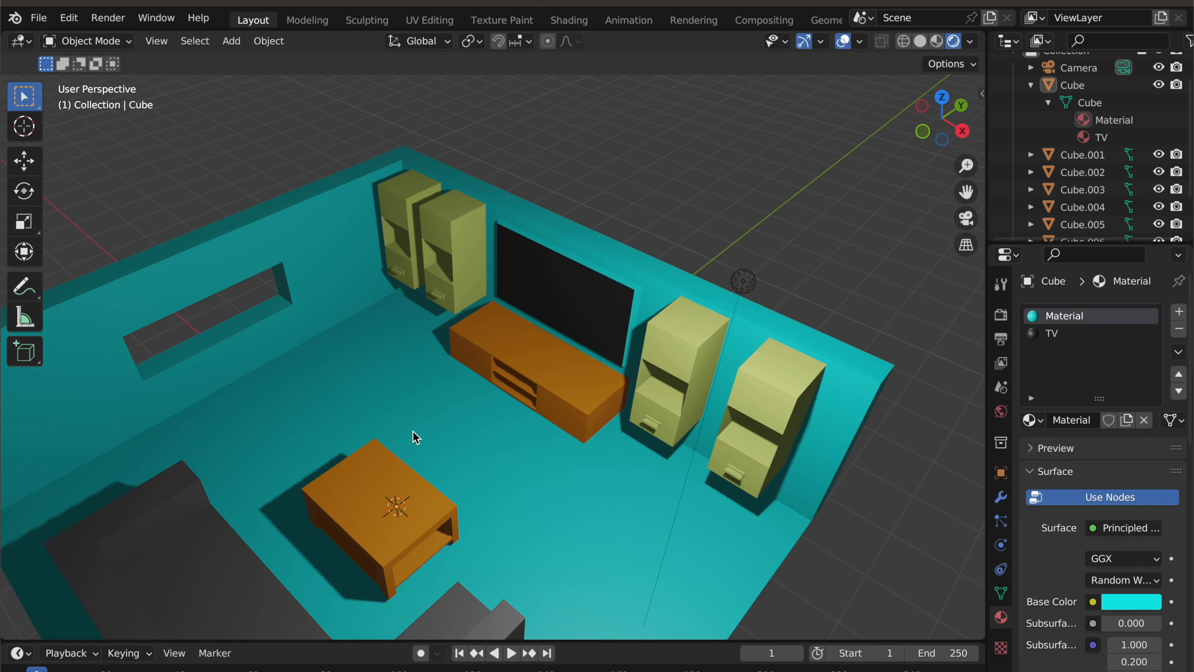
Delete the point light hanging above the room
{"action": "middle_click_drag", "start_coordinate": [442, 443], "coordinate": [501, 421]}
{"action": "scroll", "coordinate": [501, 421], "scroll_direction": "up", "scroll_amount": 2}
{"action": "scroll", "coordinate": [501, 421], "scroll_direction": "down", "scroll_amount": 3}
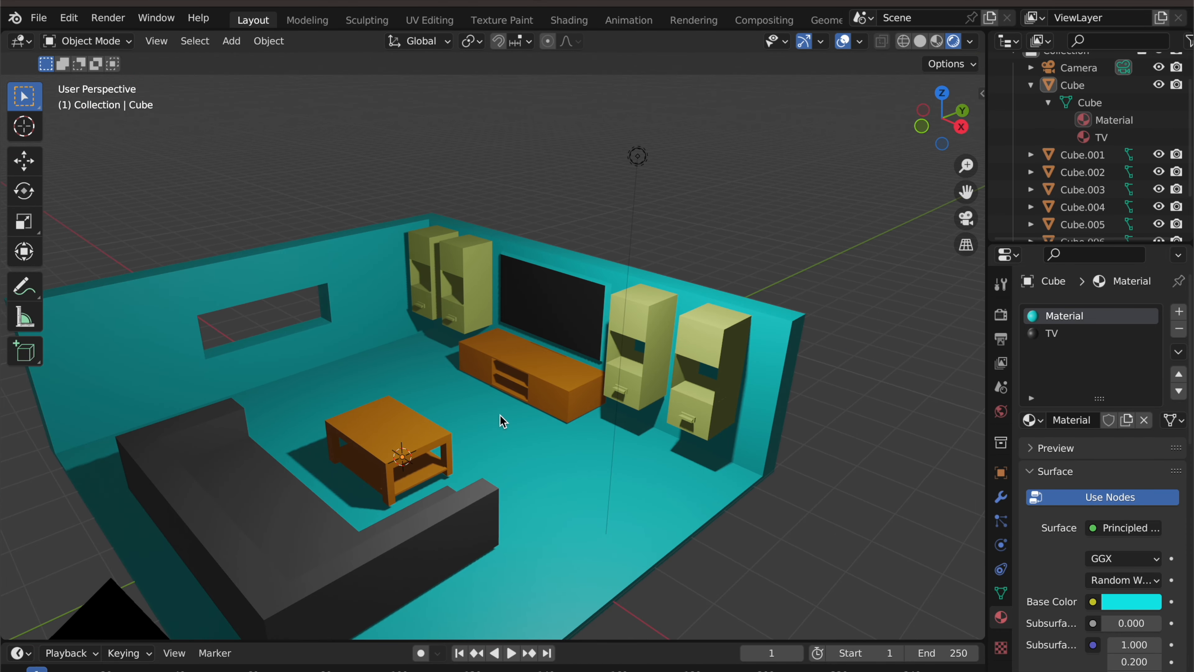
{"action": "scroll", "coordinate": [498, 445], "scroll_direction": "down", "scroll_amount": 2}
{"action": "middle_click_drag", "start_coordinate": [498, 452], "coordinate": [466, 469]}
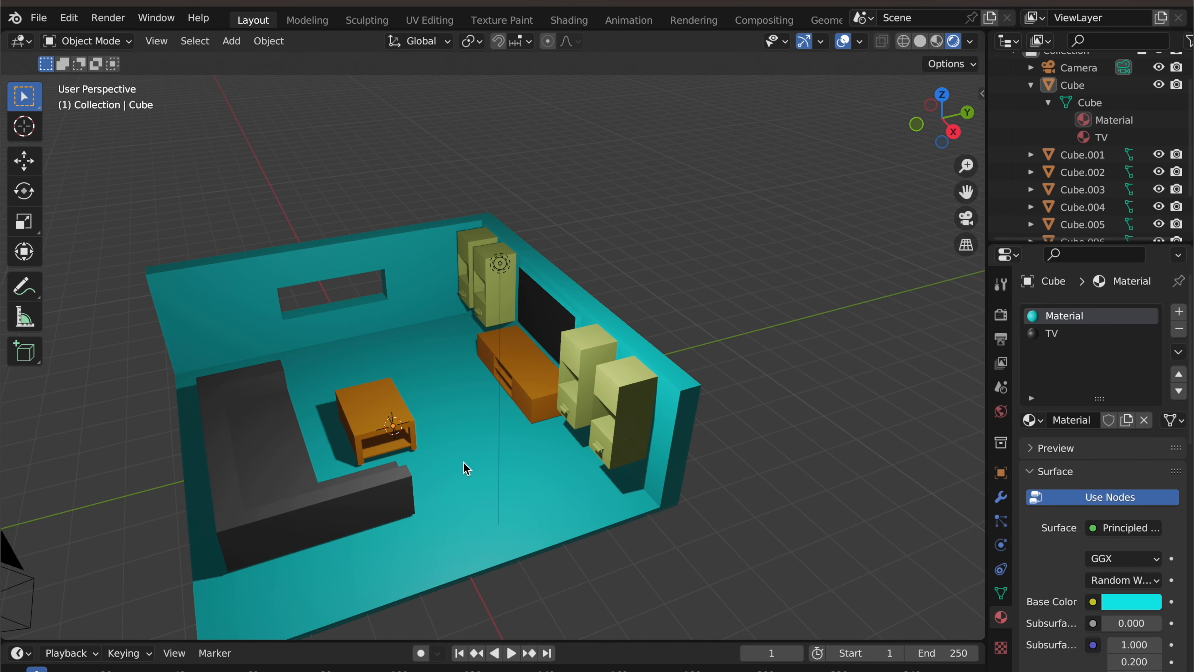
{"action": "left_click", "coordinate": [500, 263]}
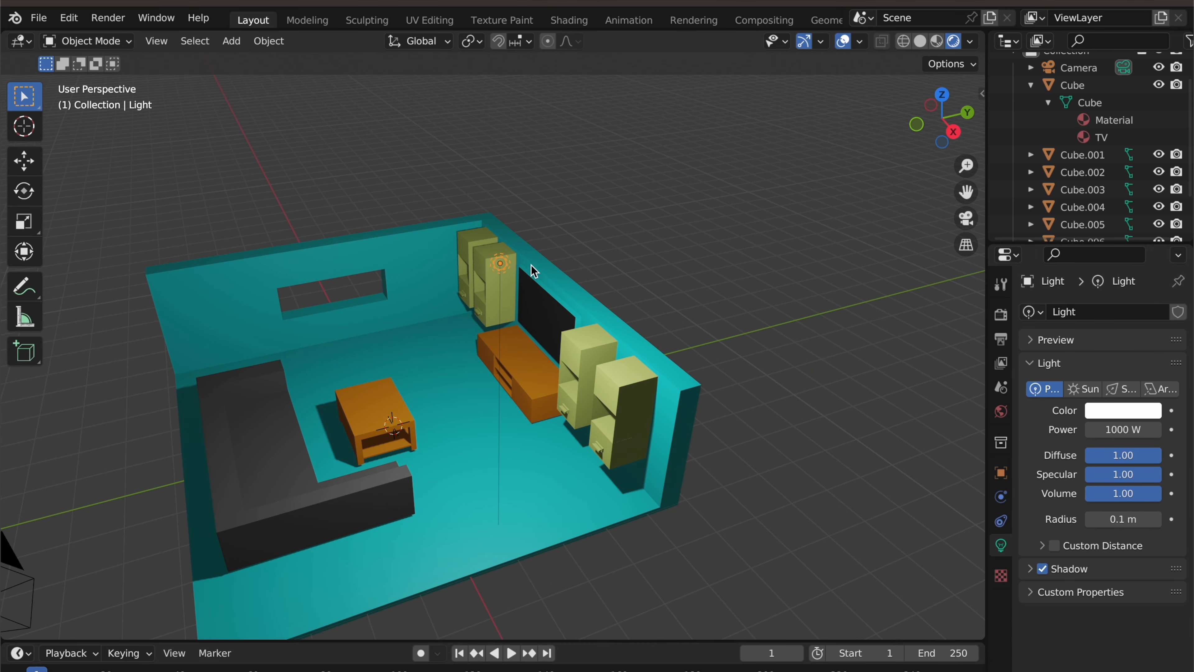
{"action": "right_click", "coordinate": [499, 263]}
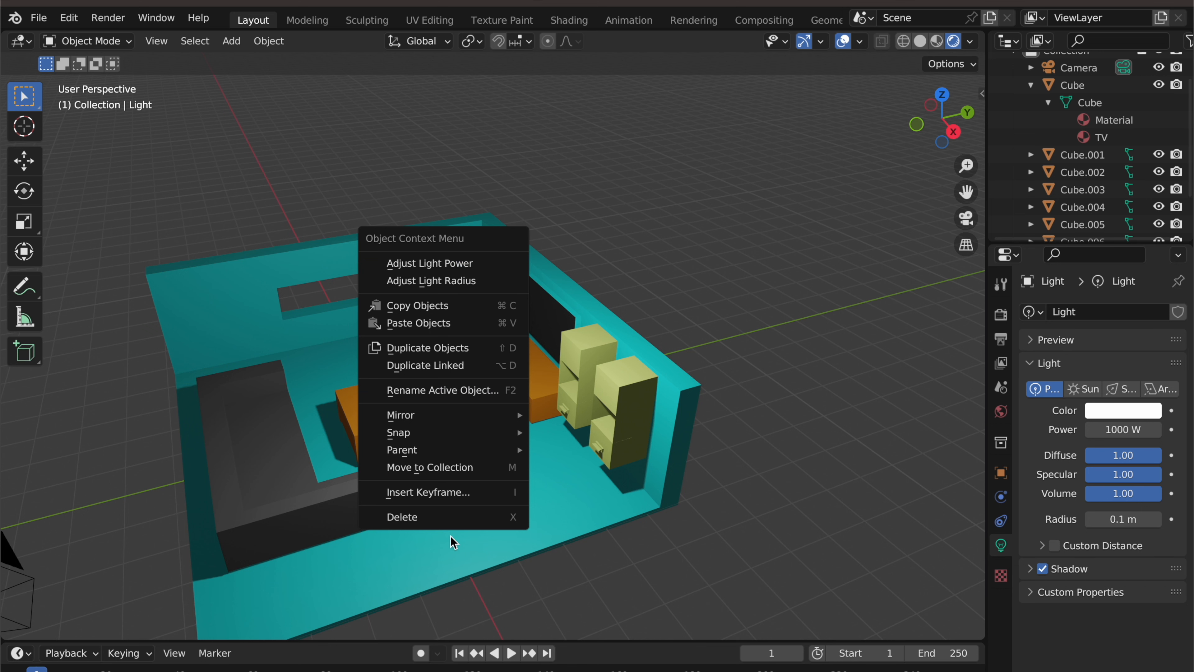
{"action": "left_click", "coordinate": [454, 523]}
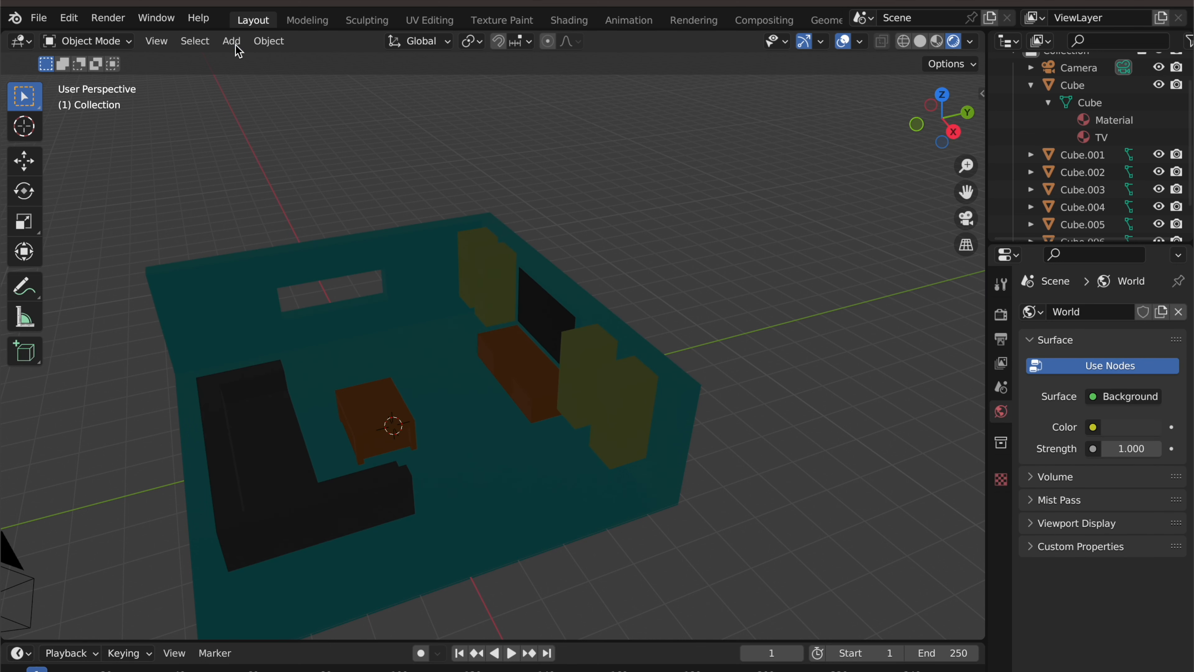
Add a sun light to the scene
{"action": "left_click", "coordinate": [275, 42]}
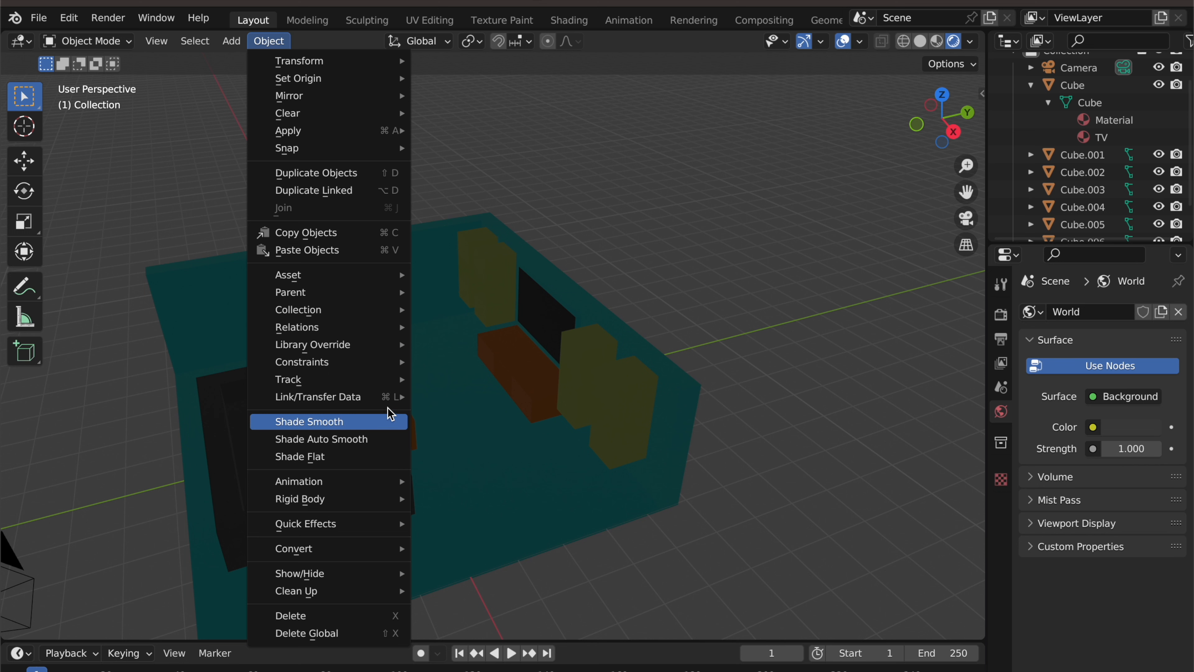
{"action": "mouse_move", "coordinate": [390, 397]}
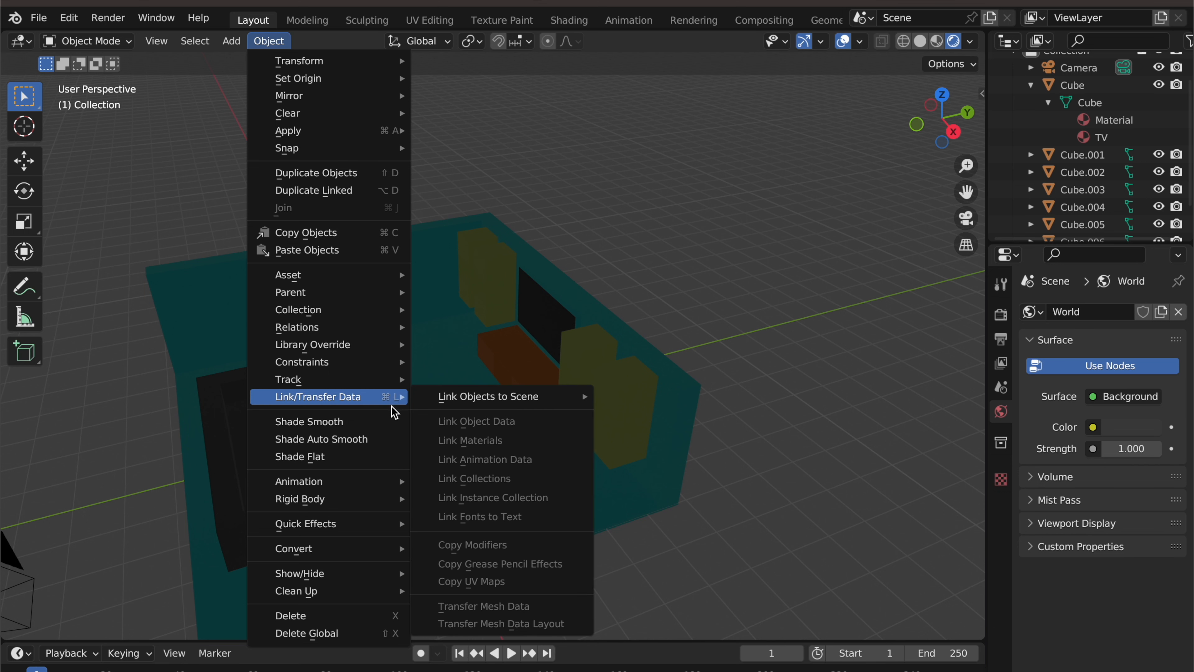
{"action": "mouse_move", "coordinate": [402, 273]}
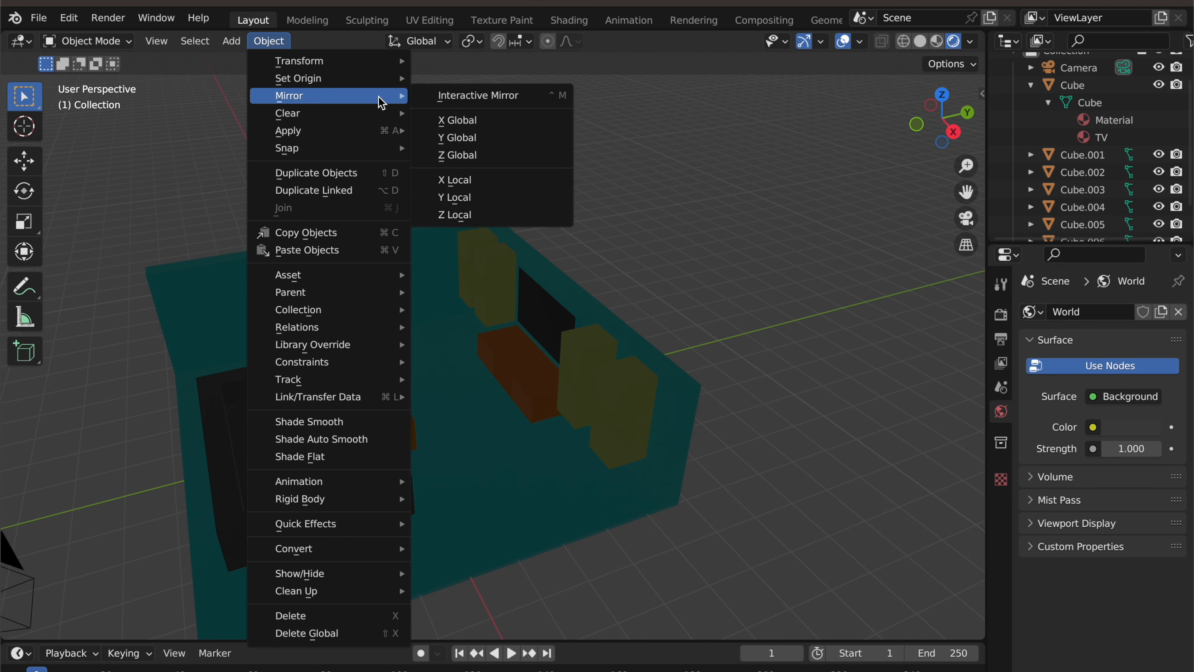
{"action": "mouse_move", "coordinate": [231, 41]}
{"action": "mouse_move", "coordinate": [305, 251]}
{"action": "mouse_move", "coordinate": [325, 275]}
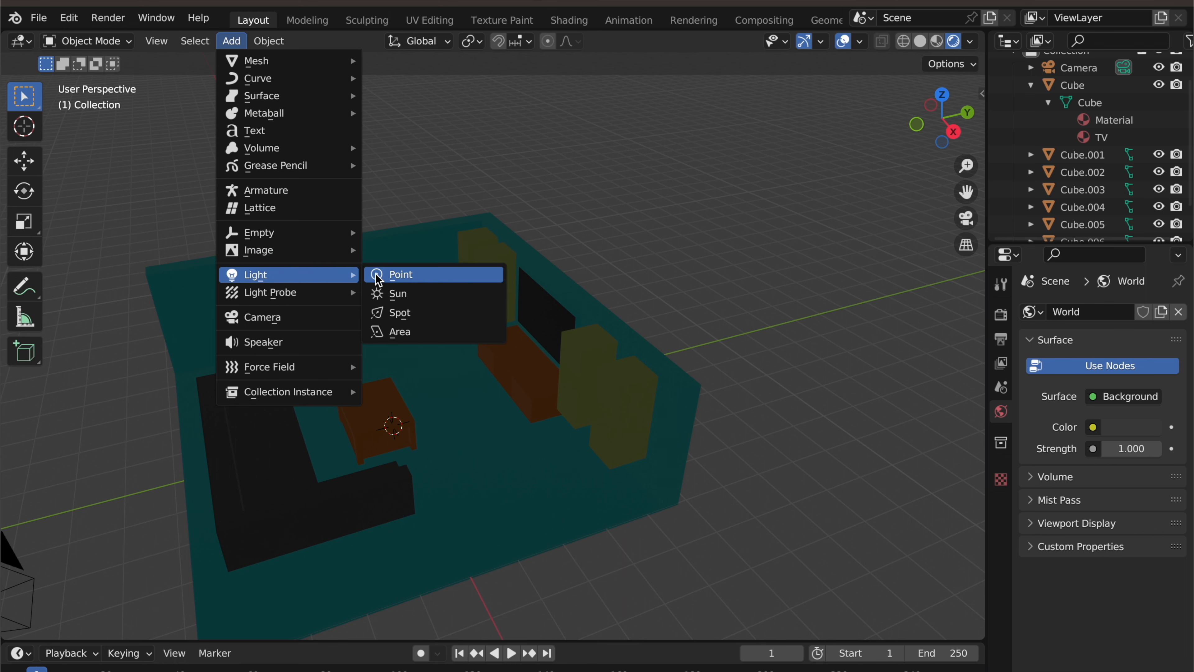
{"action": "left_click", "coordinate": [436, 303]}
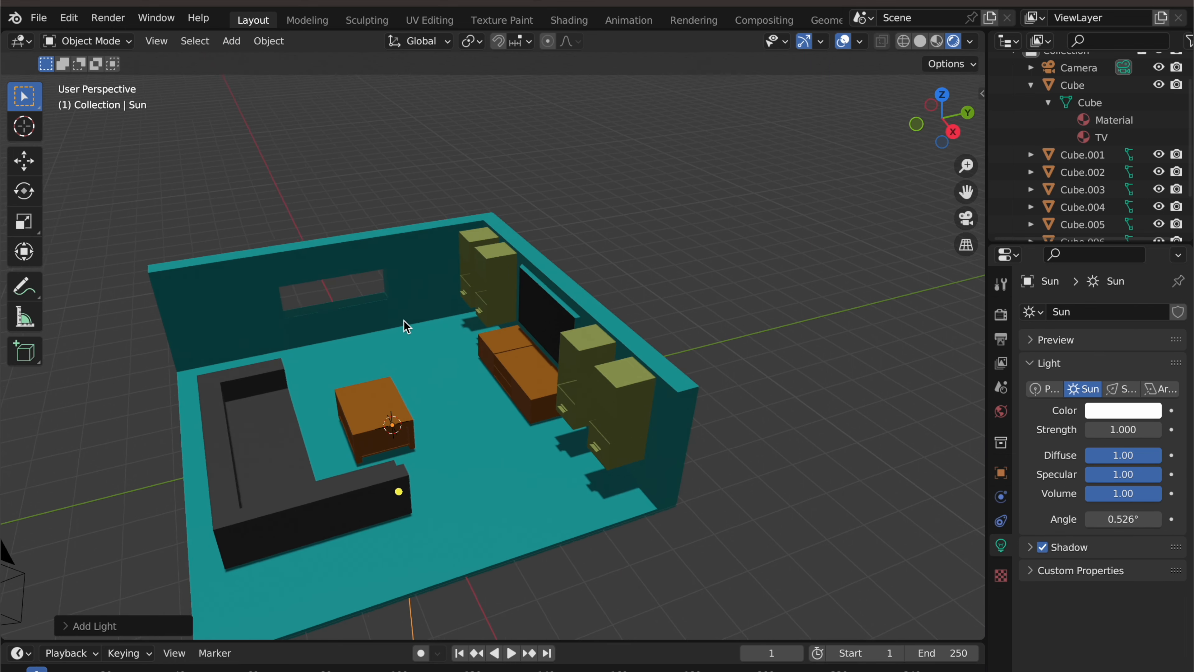
Raise the sun light high above the coffee table and aim its beam down into the room
{"action": "middle_click_drag", "start_coordinate": [346, 320], "coordinate": [411, 332]}
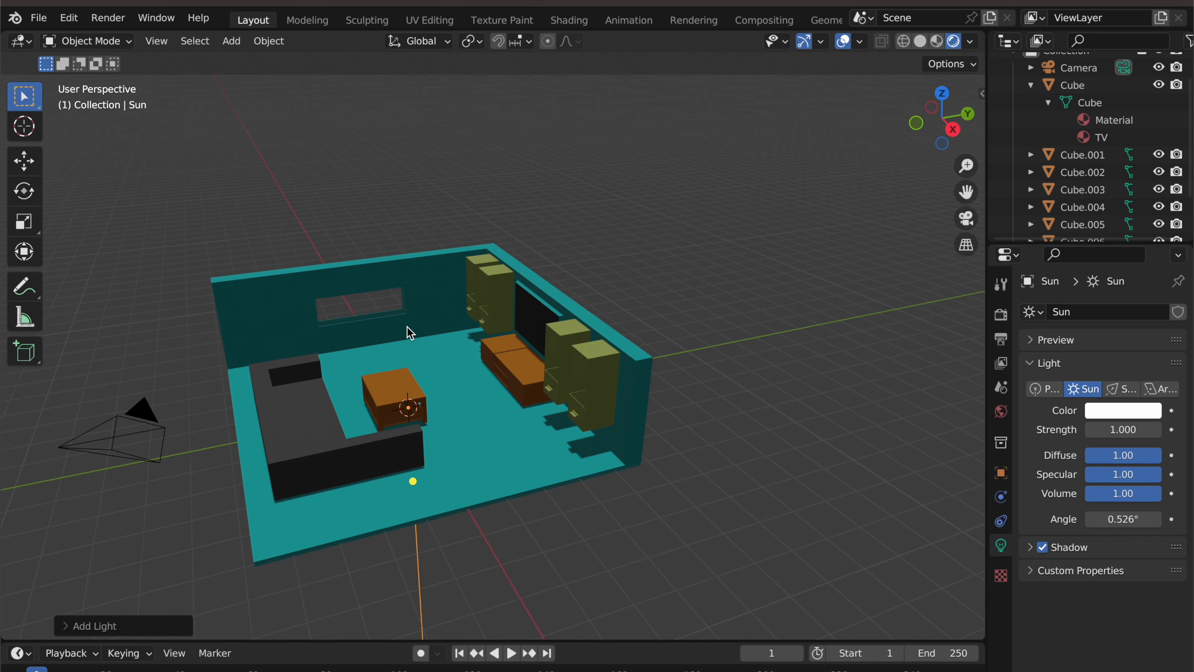
{"action": "mouse_move", "coordinate": [413, 485]}
{"action": "left_mouse_down"}
{"action": "mouse_move", "coordinate": [408, 406]}
{"action": "mouse_move", "coordinate": [333, 291]}
{"action": "mouse_move", "coordinate": [429, 427]}
{"action": "mouse_move", "coordinate": [405, 459]}
{"action": "mouse_move", "coordinate": [458, 454]}
{"action": "mouse_move", "coordinate": [419, 376]}
{"action": "mouse_move", "coordinate": [394, 379]}
{"action": "mouse_move", "coordinate": [413, 394]}
{"action": "mouse_move", "coordinate": [409, 412]}
{"action": "left_mouse_up"}
{"action": "left_click", "coordinate": [28, 167]}
{"action": "left_click_drag", "start_coordinate": [404, 350], "coordinate": [471, 205]}
{"action": "left_click", "coordinate": [456, 98]}
{"action": "left_click", "coordinate": [460, 104]}
{"action": "left_click", "coordinate": [457, 98]}
{"action": "left_click", "coordinate": [24, 97]}
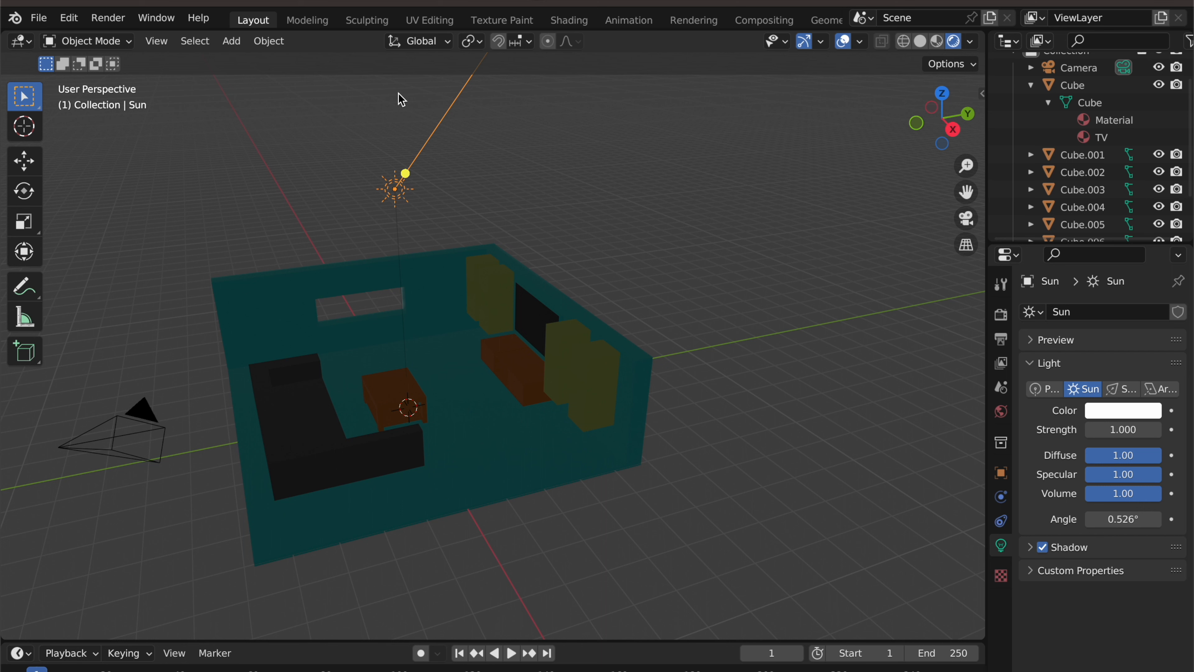
{"action": "mouse_move", "coordinate": [405, 173]}
{"action": "left_mouse_down"}
{"action": "mouse_move", "coordinate": [414, 208]}
{"action": "mouse_move", "coordinate": [401, 258]}
{"action": "left_mouse_up"}
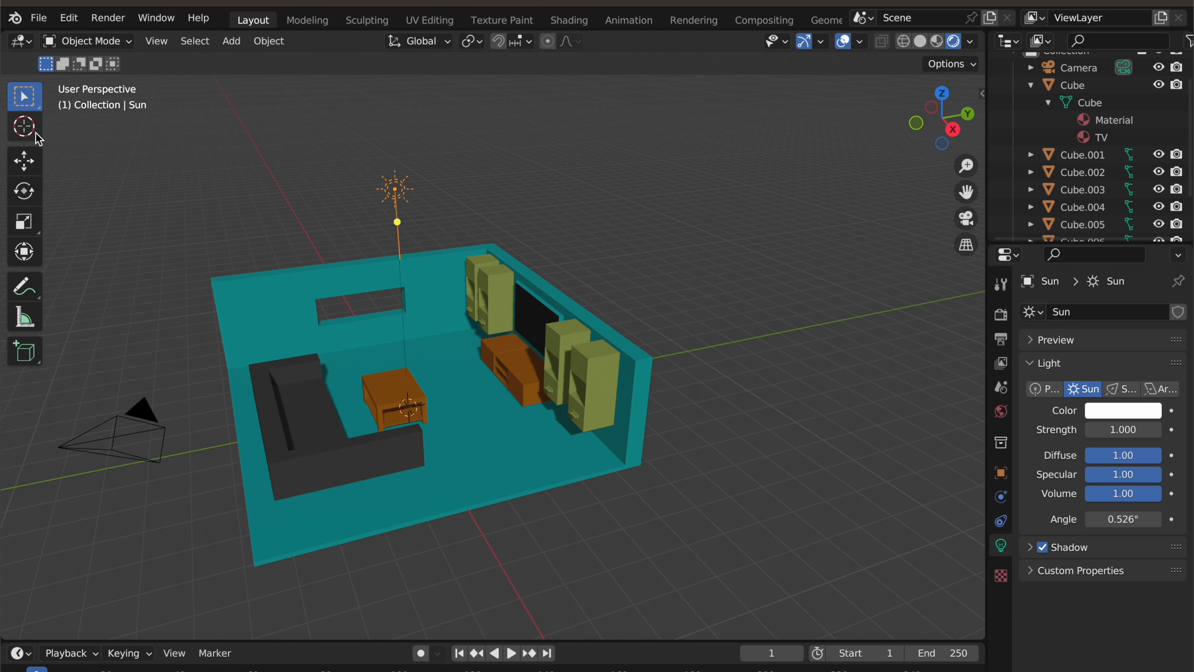
Move the sun light outside the room beyond the sofa, redirect its beam, and deselect it
{"action": "left_click", "coordinate": [25, 160]}
{"action": "left_click_drag", "start_coordinate": [457, 183], "coordinate": [45, 193]}
{"action": "middle_click_drag", "start_coordinate": [291, 154], "coordinate": [192, 155]}
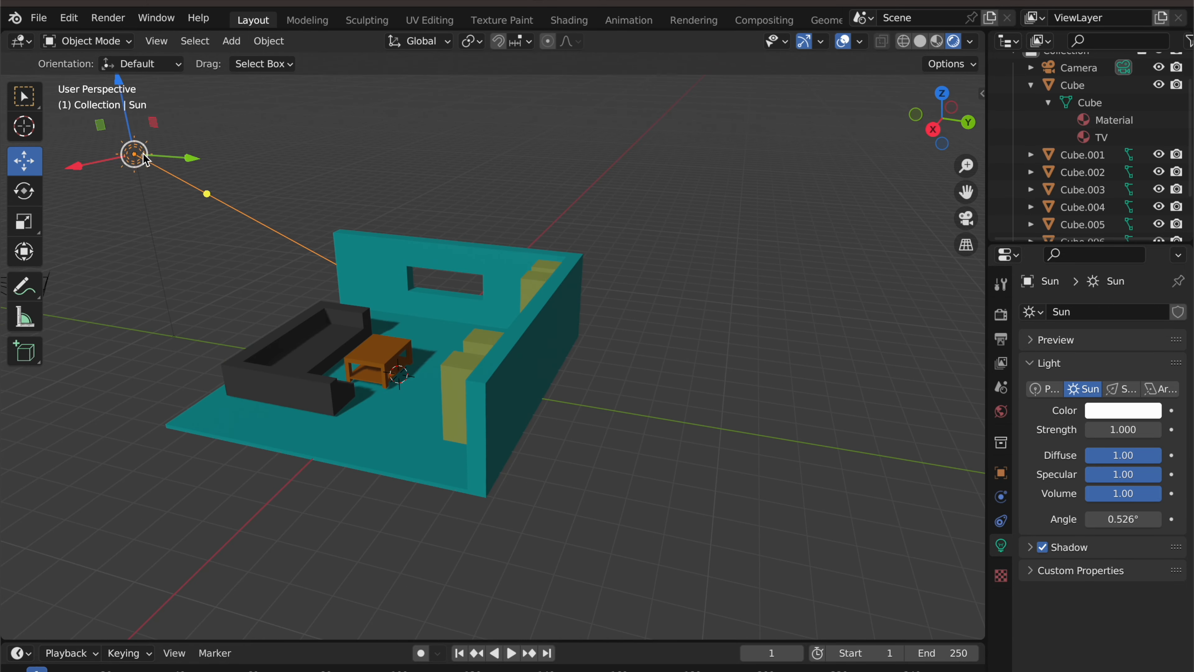
{"action": "mouse_move", "coordinate": [112, 165]}
{"action": "left_mouse_down"}
{"action": "mouse_move", "coordinate": [272, 133]}
{"action": "mouse_move", "coordinate": [312, 144]}
{"action": "mouse_move", "coordinate": [364, 130]}
{"action": "left_mouse_up"}
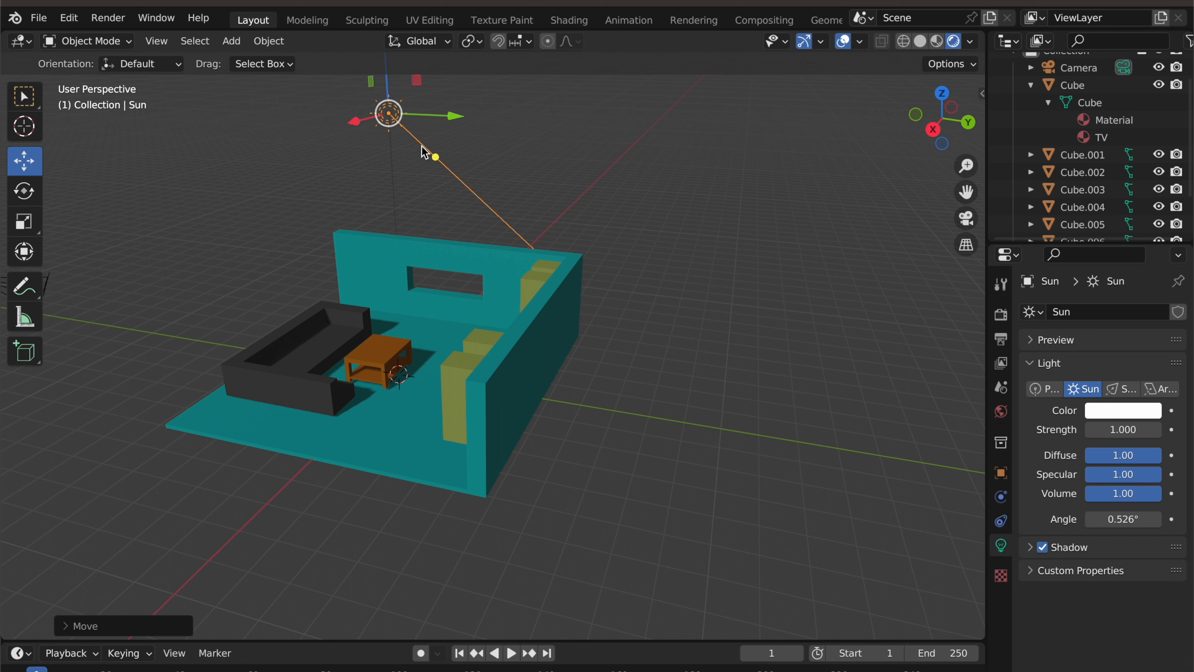
{"action": "left_click_drag", "start_coordinate": [437, 158], "coordinate": [387, 171]}
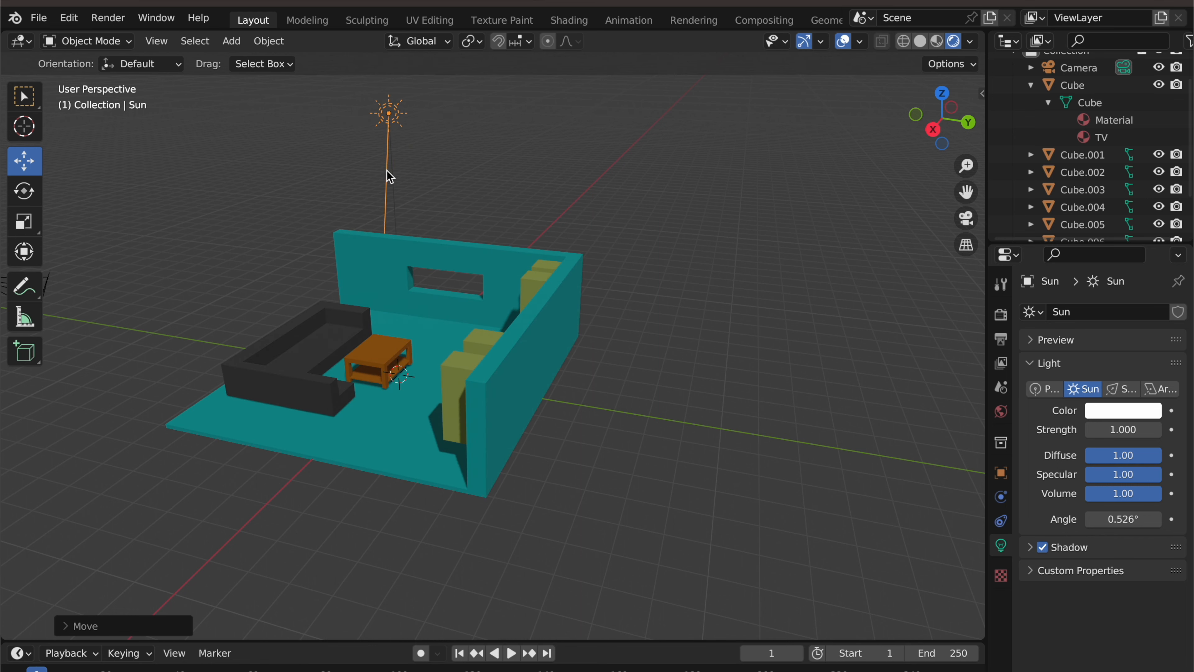
{"action": "left_click", "coordinate": [272, 228]}
Undo all the sun light edits, its creation and the deletion of the original point light
{"action": "middle_click_drag", "start_coordinate": [272, 228], "coordinate": [389, 225]}
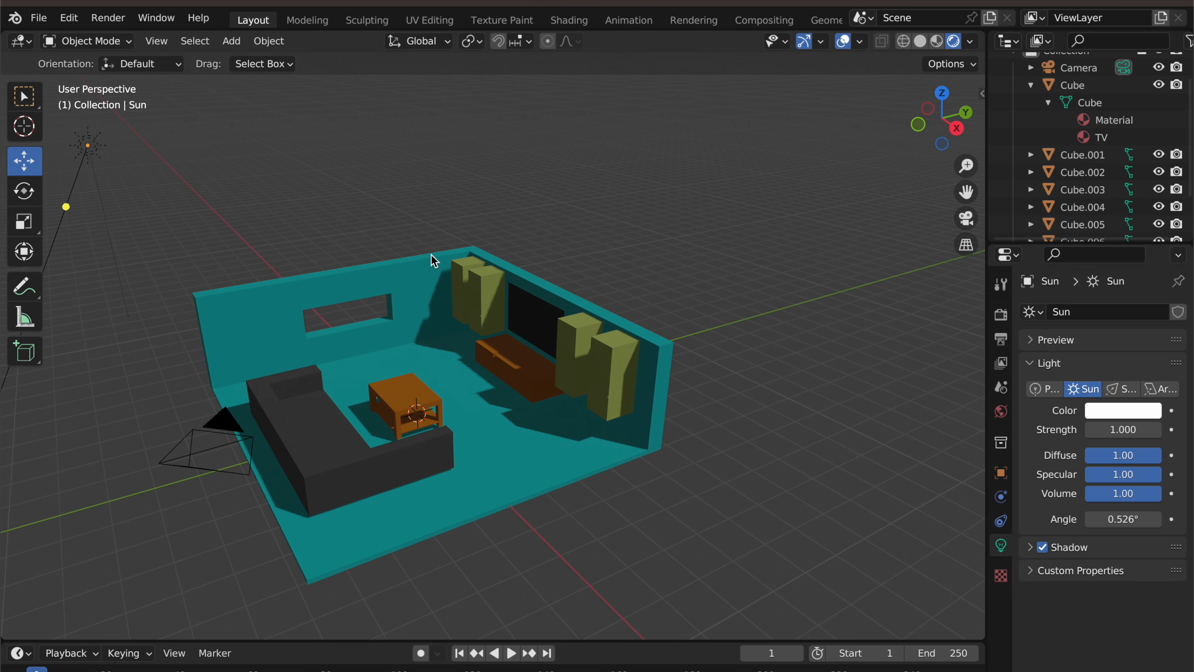
{"action": "scroll", "coordinate": [469, 258], "scroll_direction": "down", "scroll_amount": 2}
{"action": "middle_click_drag", "start_coordinate": [501, 259], "coordinate": [525, 258]}
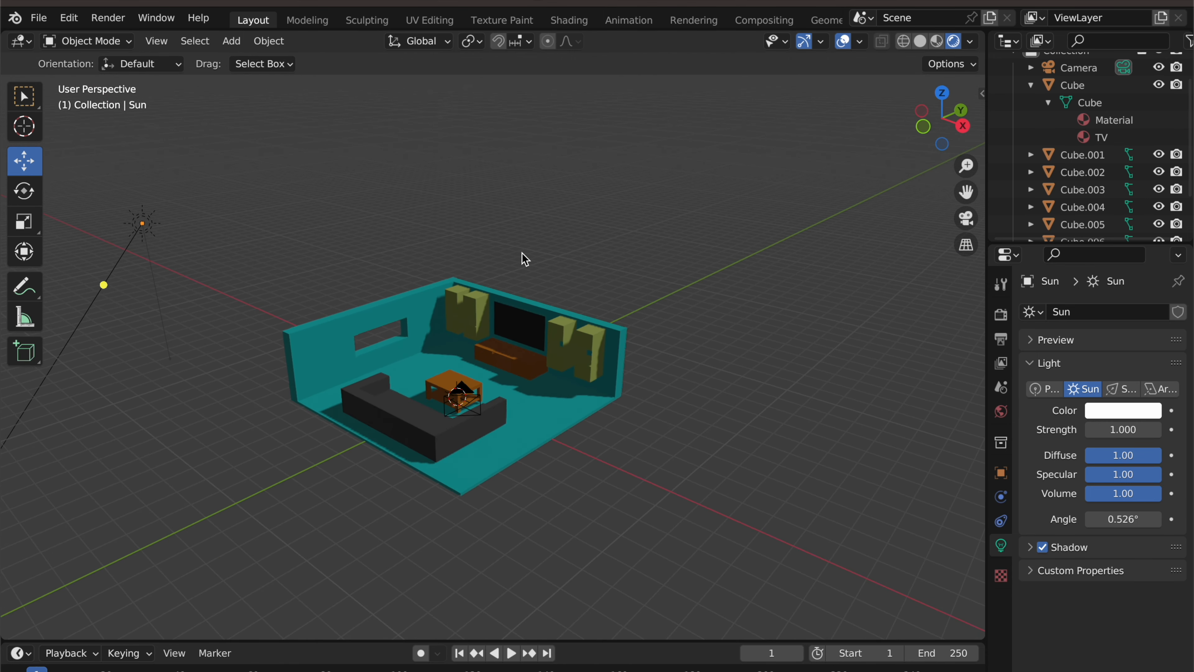
{"action": "scroll", "coordinate": [525, 259], "scroll_direction": "down", "scroll_amount": 1}
{"action": "scroll", "coordinate": [525, 258], "scroll_direction": "up", "scroll_amount": 2}
{"action": "key", "text": "ctrl+z"}
{"action": "key", "text": "ctrl+z"}
{"action": "key", "text": "ctrl+z"}
{"action": "key", "text": "ctrl+z"}
{"action": "key", "text": "ctrl+z"}
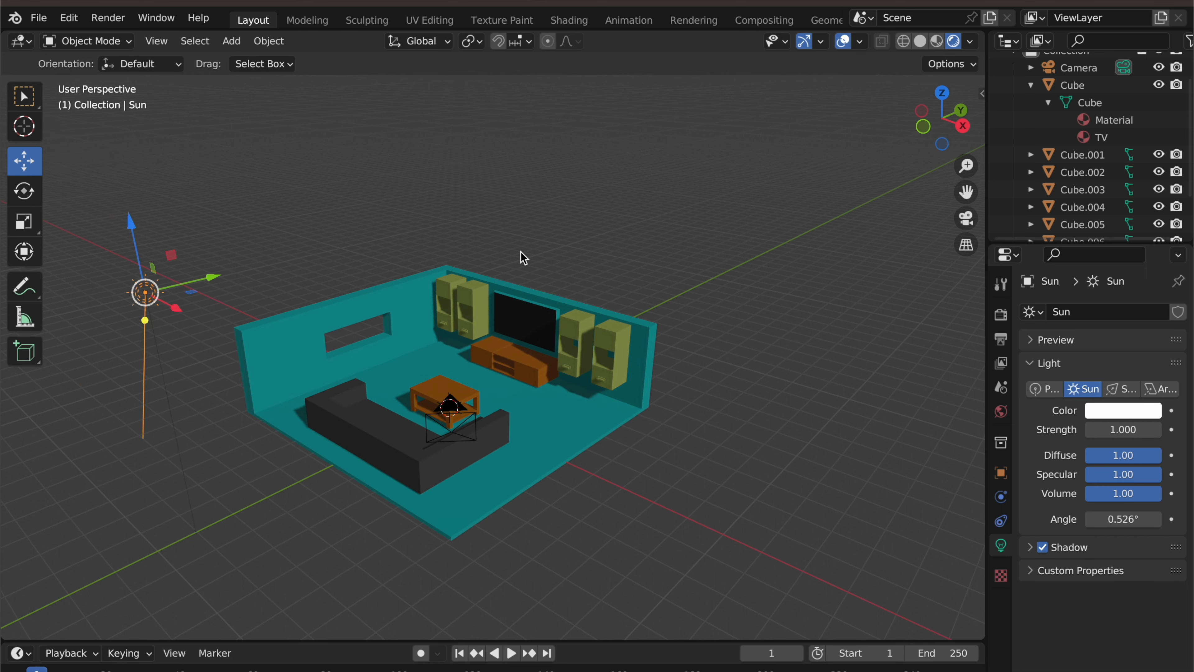
{"action": "key", "text": "ctrl+z"}
{"action": "middle_click_drag", "start_coordinate": [539, 254], "coordinate": [513, 269]}
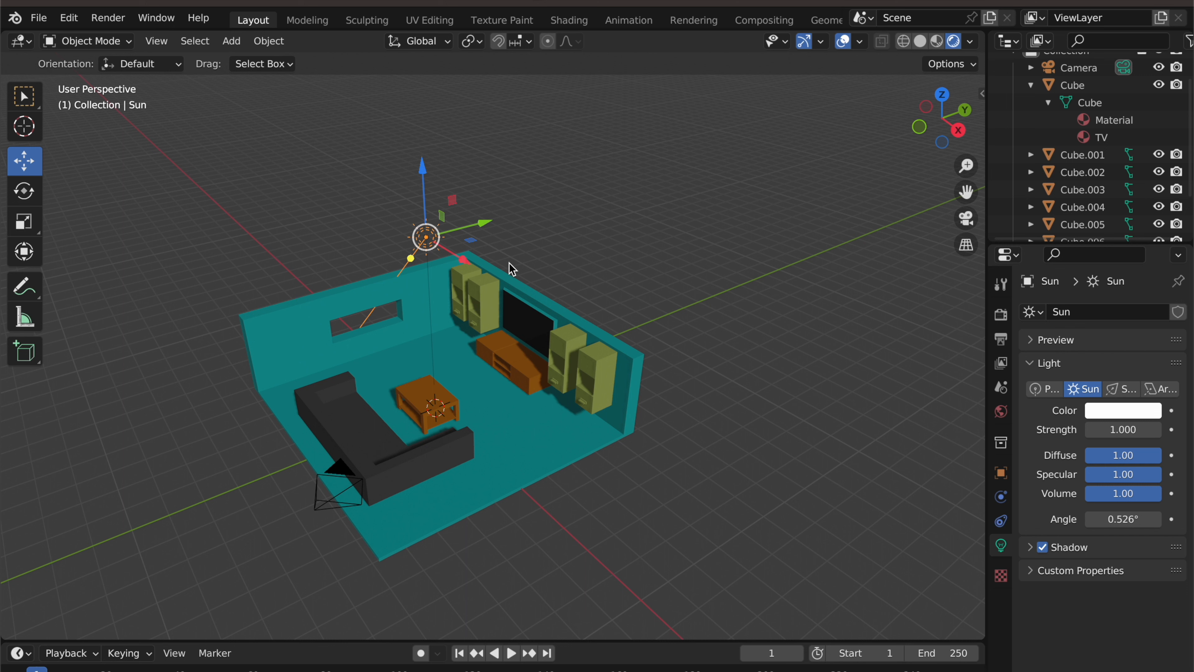
{"action": "key", "text": "ctrl+z"}
{"action": "key", "text": "ctrl+z"}
{"action": "key", "text": "ctrl+z"}
{"action": "key", "text": "ctrl+z"}
{"action": "key", "text": "ctrl+z"}
{"action": "key", "text": "ctrl+z"}
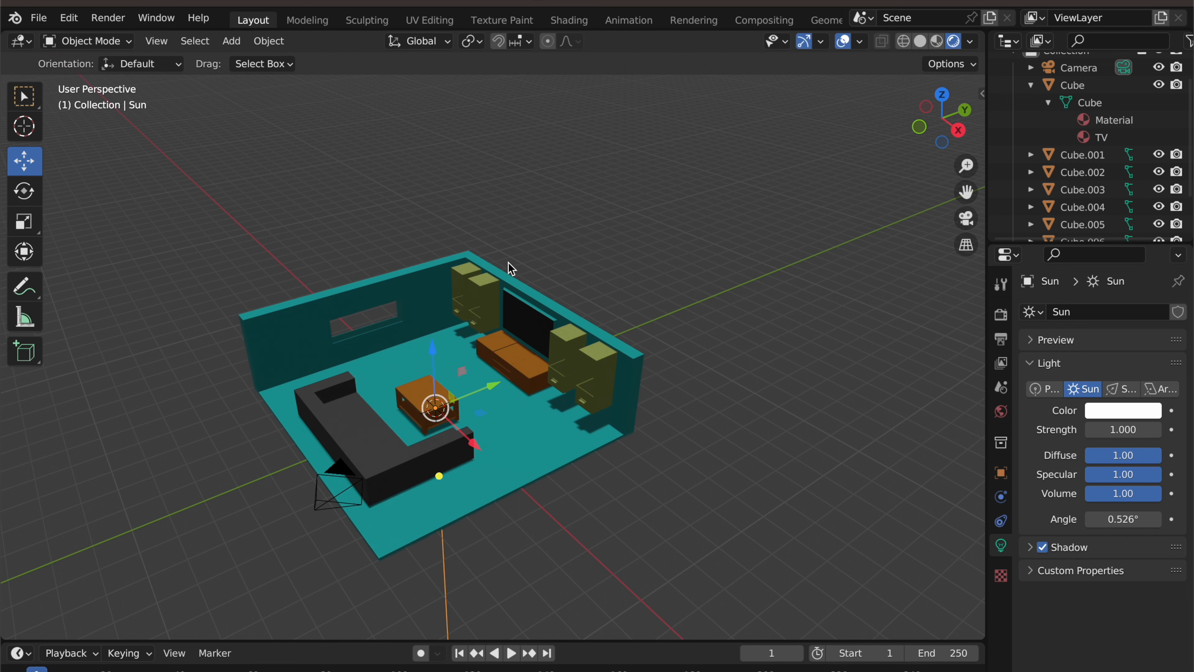
{"action": "key", "text": "ctrl+z"}
{"action": "key", "text": "ctrl+z"}
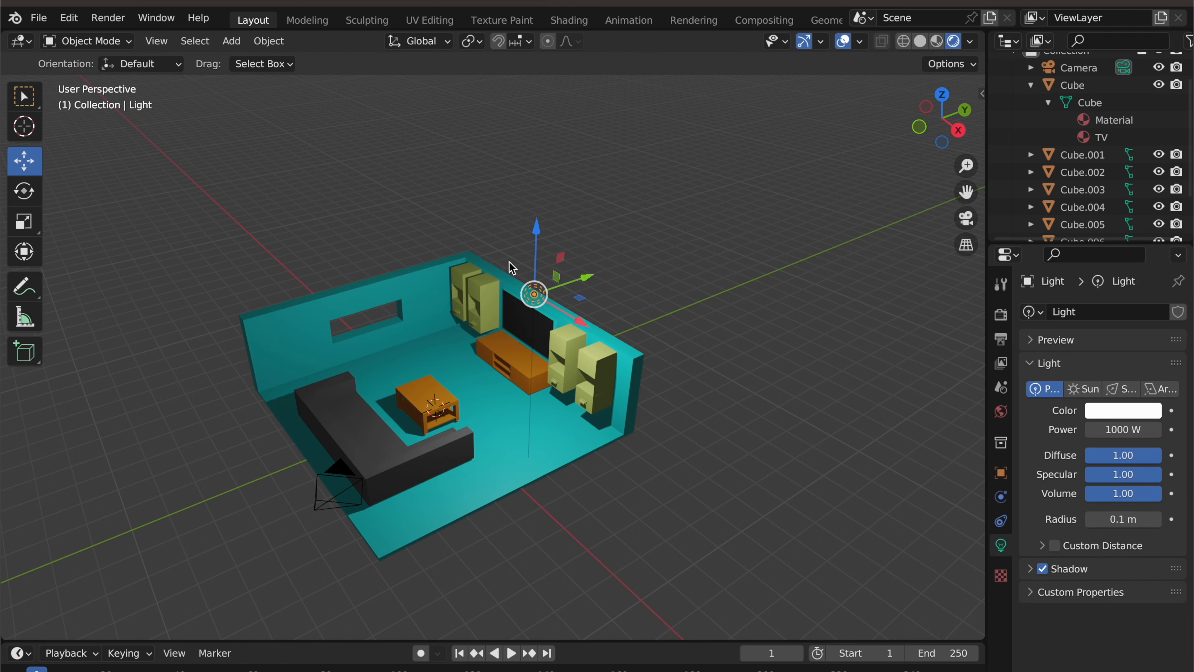
{"action": "mouse_move", "coordinate": [401, 380]}
{"action": "middle_mouse_down"}
{"action": "mouse_move", "coordinate": [381, 341]}
{"action": "mouse_move", "coordinate": [367, 369]}
{"action": "mouse_move", "coordinate": [379, 382]}
{"action": "middle_mouse_up"}
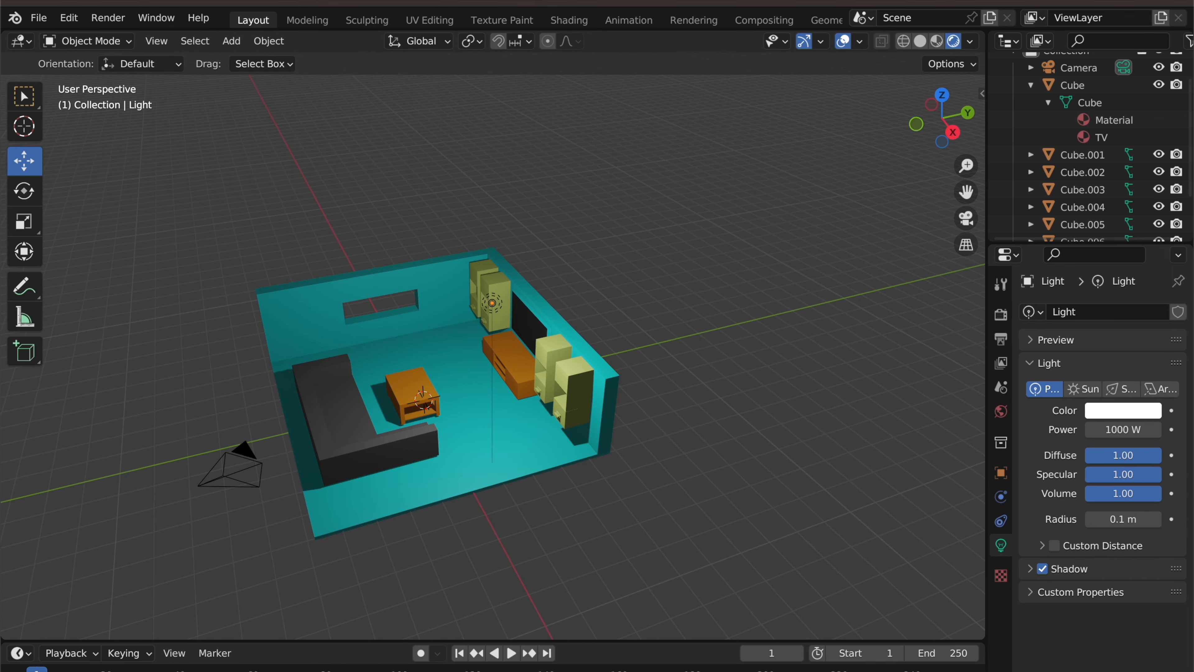